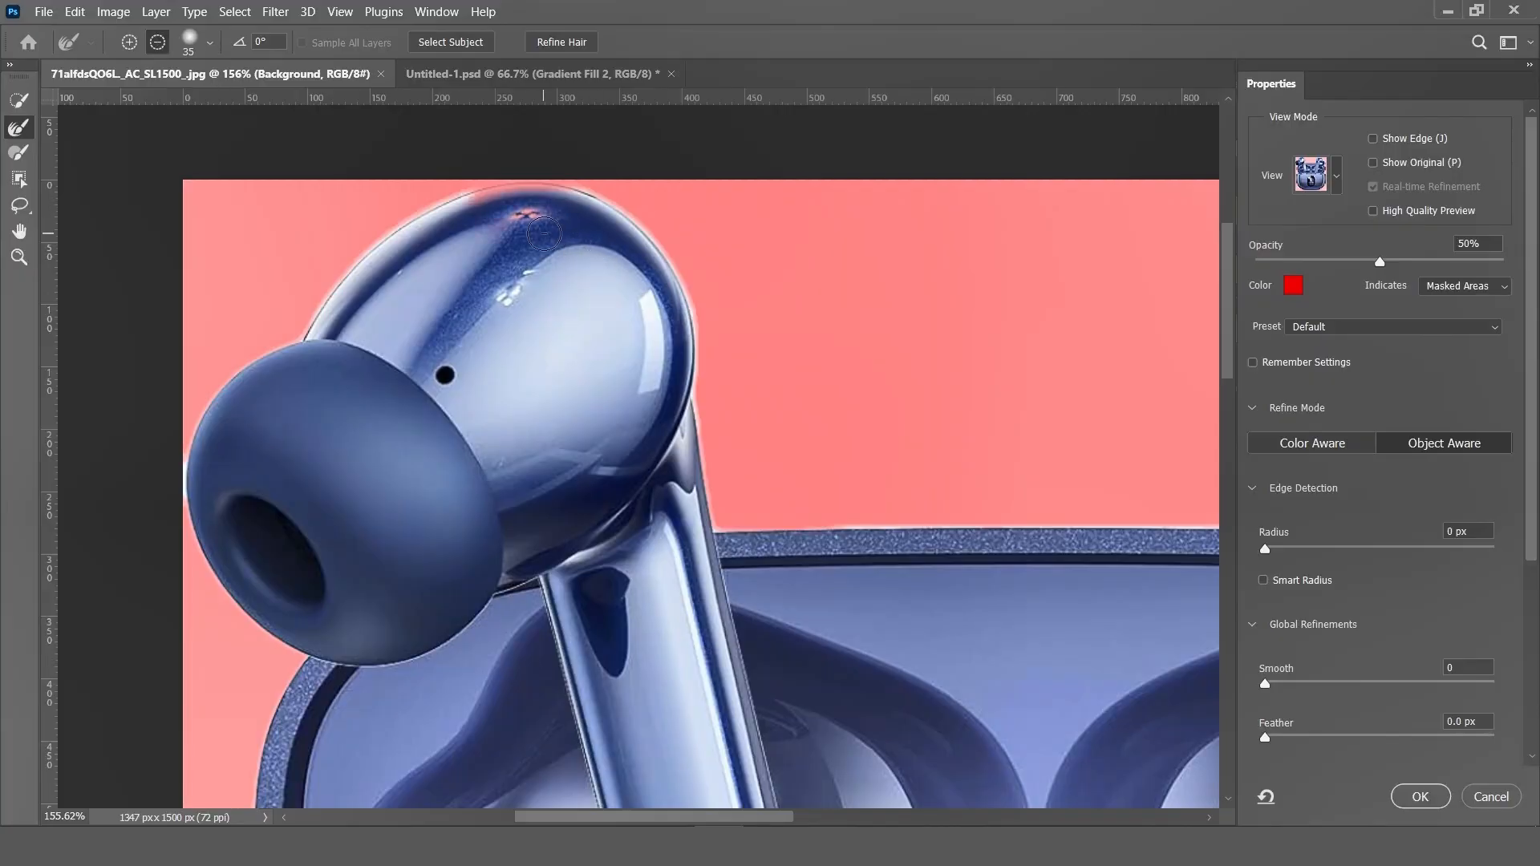
- Refine the selection edges with brush strokes around the left earbud's upper outline and the charging case's right side
mouse_move(574, 230)
left_mouse_down()
mouse_move(458, 228)
mouse_move(554, 210)
mouse_move(591, 264)
left_mouse_up()
left_click_drag(497, 186, 453, 191)
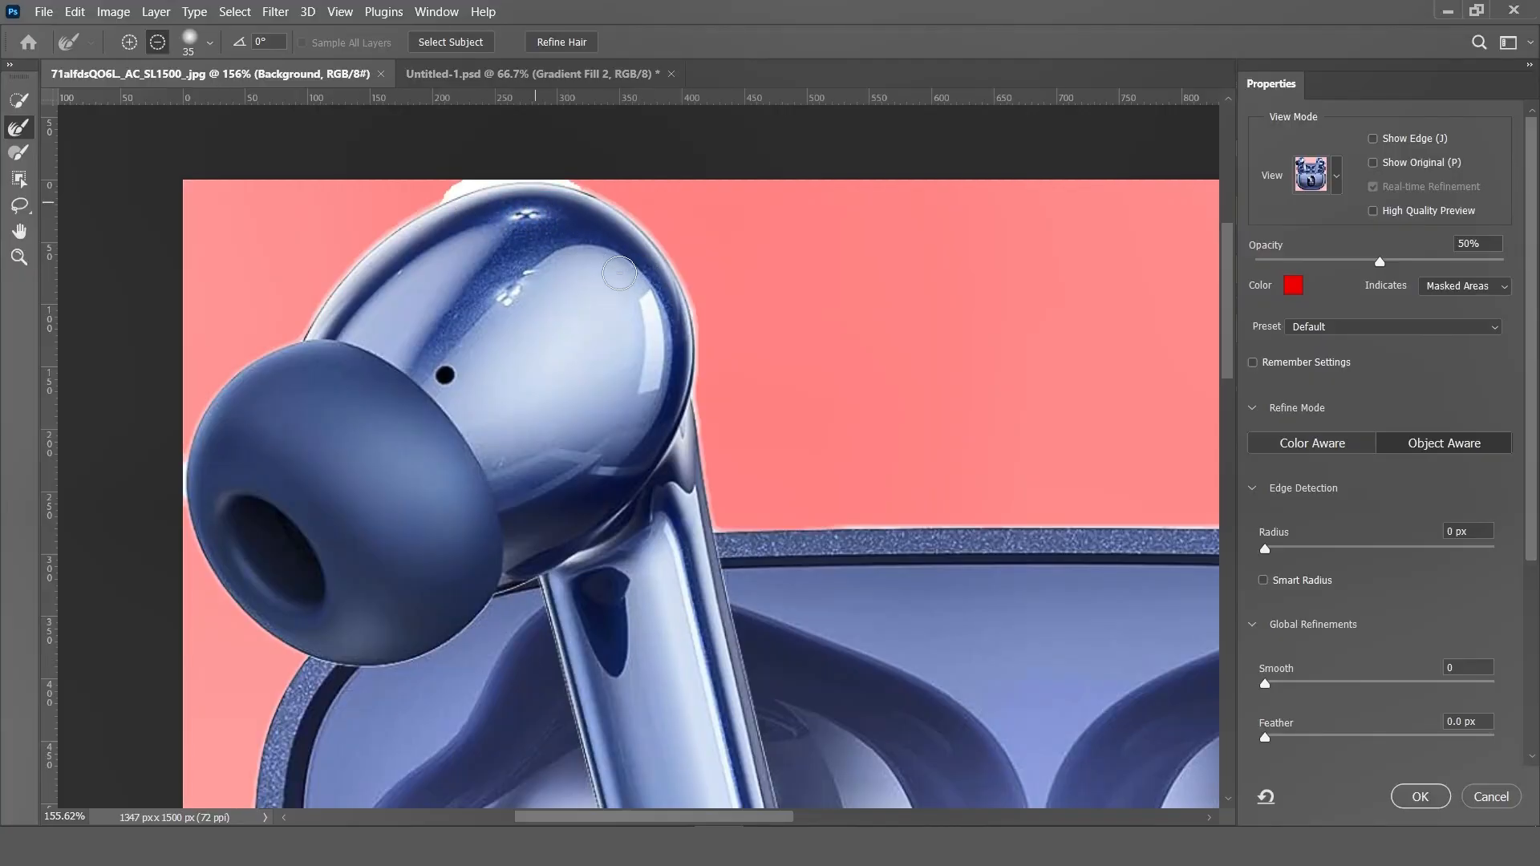
left_click_drag(597, 178, 656, 199)
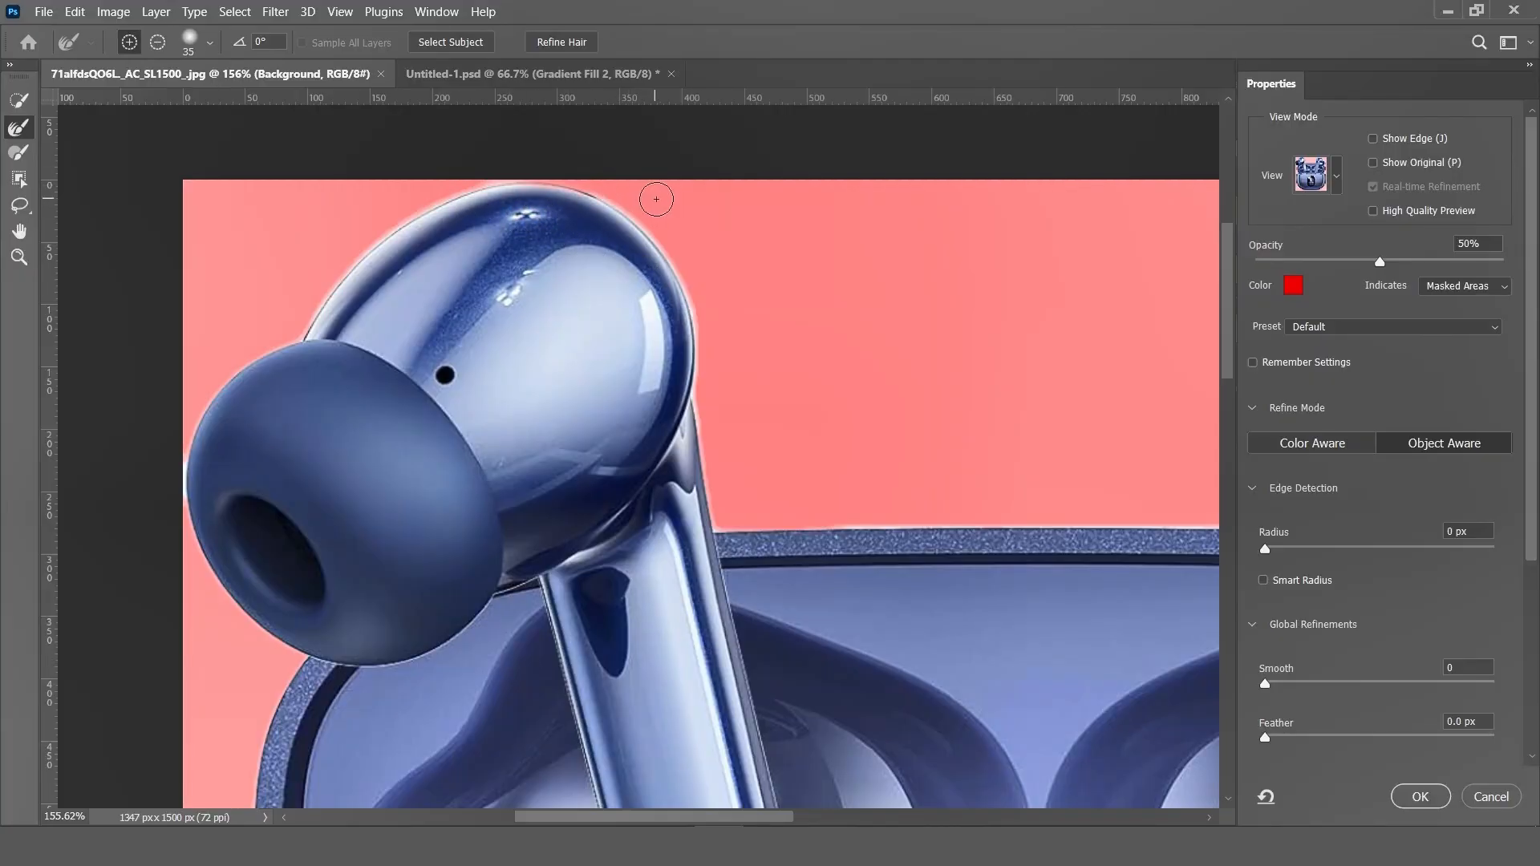
scroll(919, 295, "down", 5)
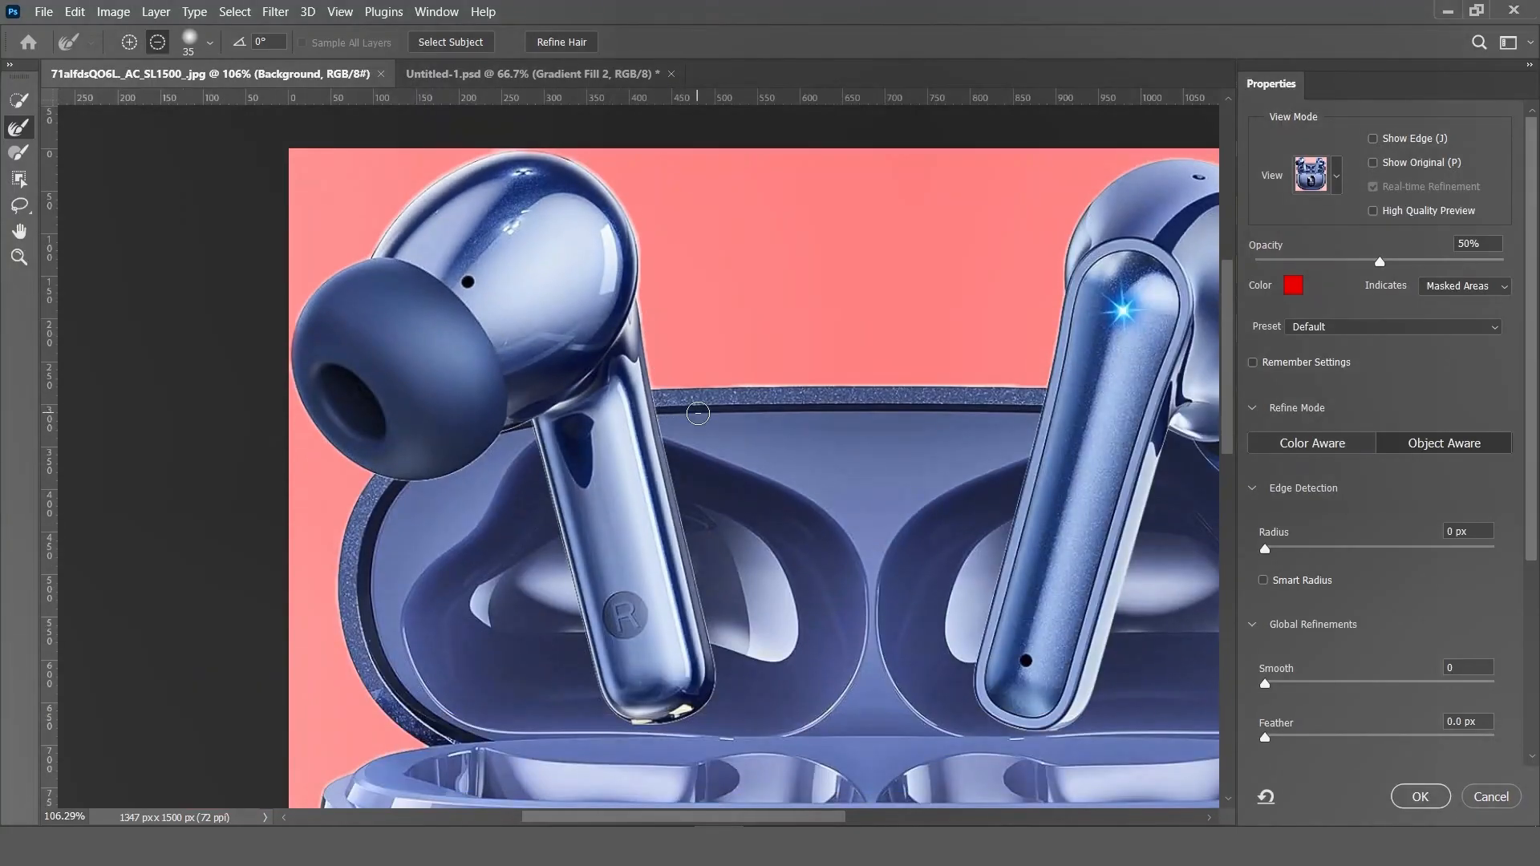
scroll(919, 295, "down", 4)
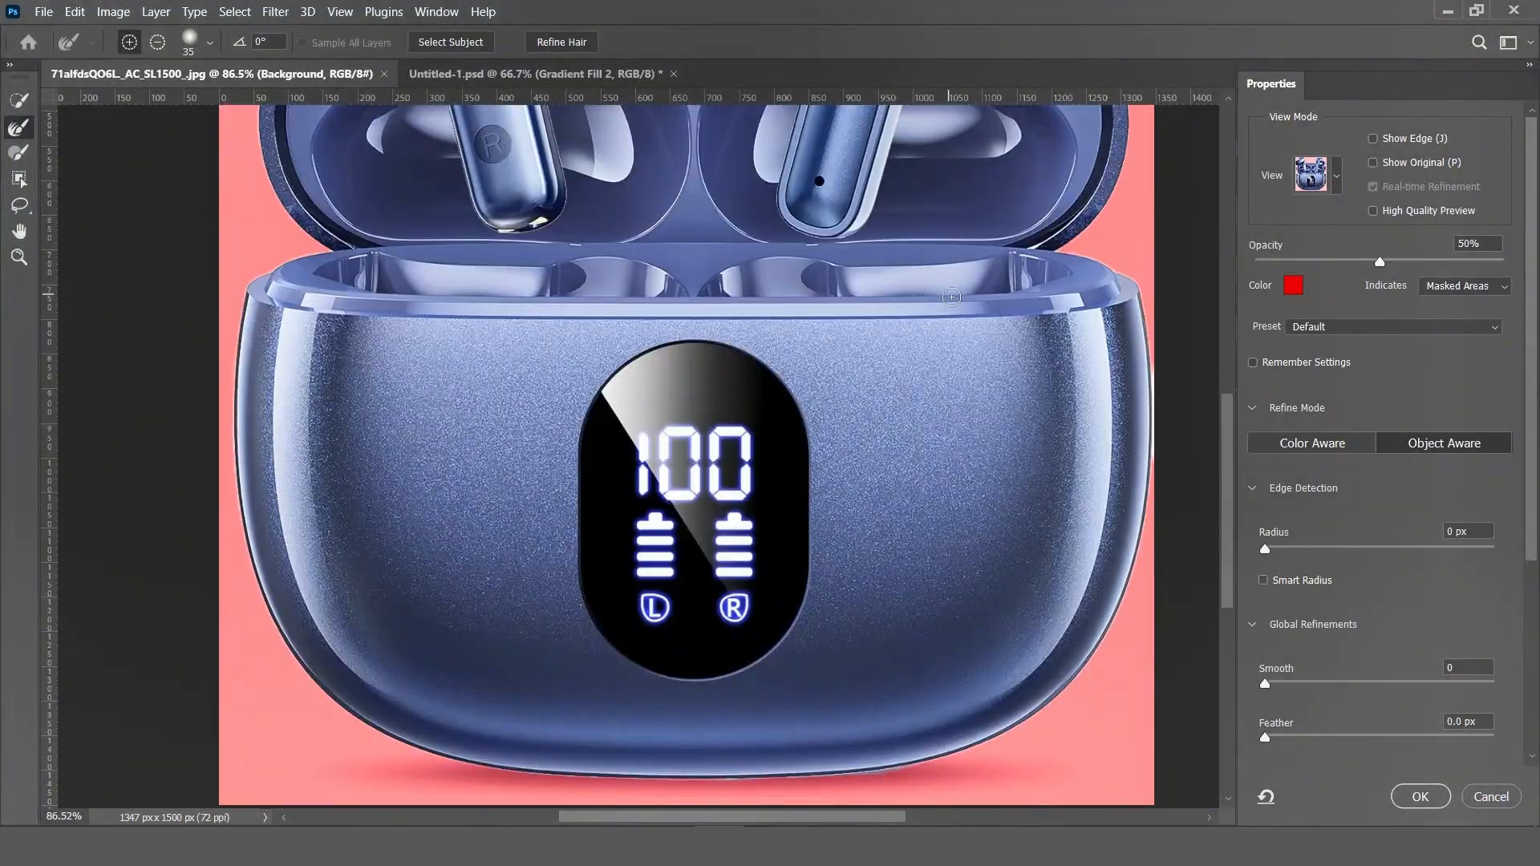
scroll(1161, 439, "up", 3)
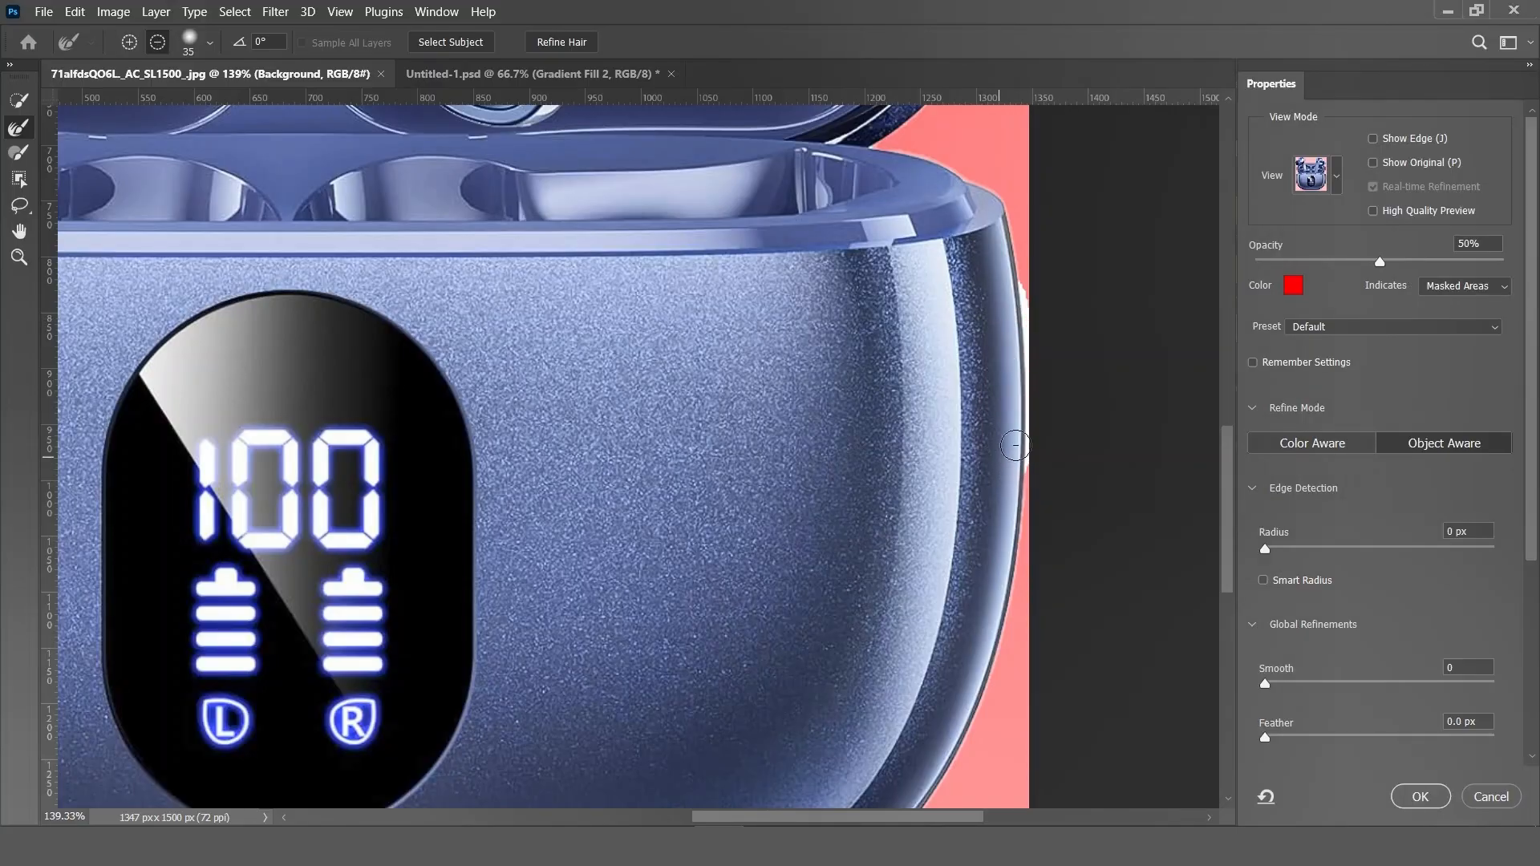
scroll(693, 452, "down", 4)
scroll(694, 451, "down", 3)
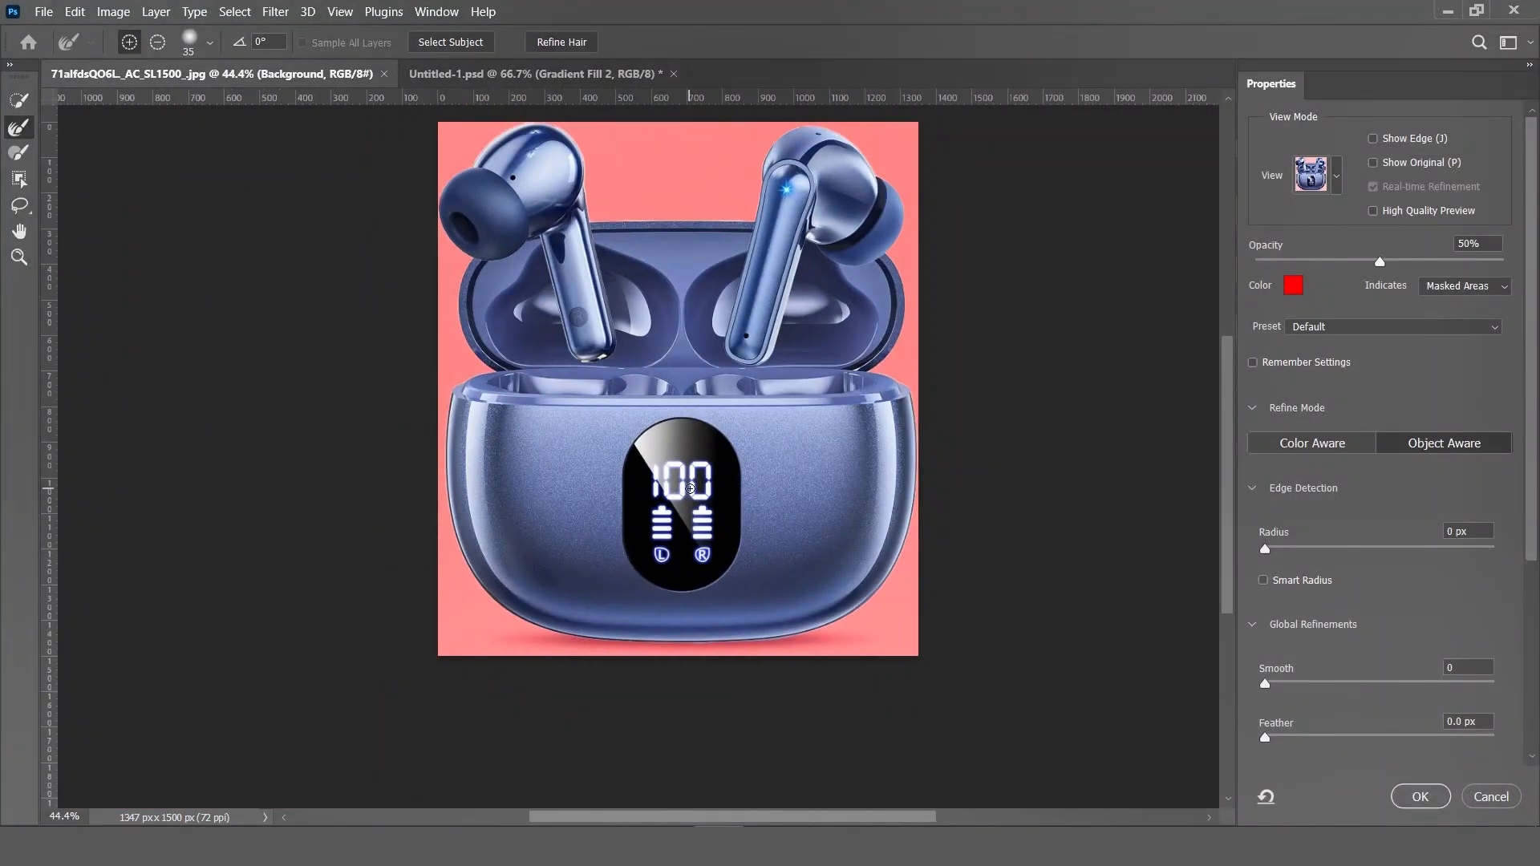
- Output the refined earbuds selection as a new layer with a layer mask
scroll(1366, 563, "down", 3)
scroll(1366, 564, "down", 2)
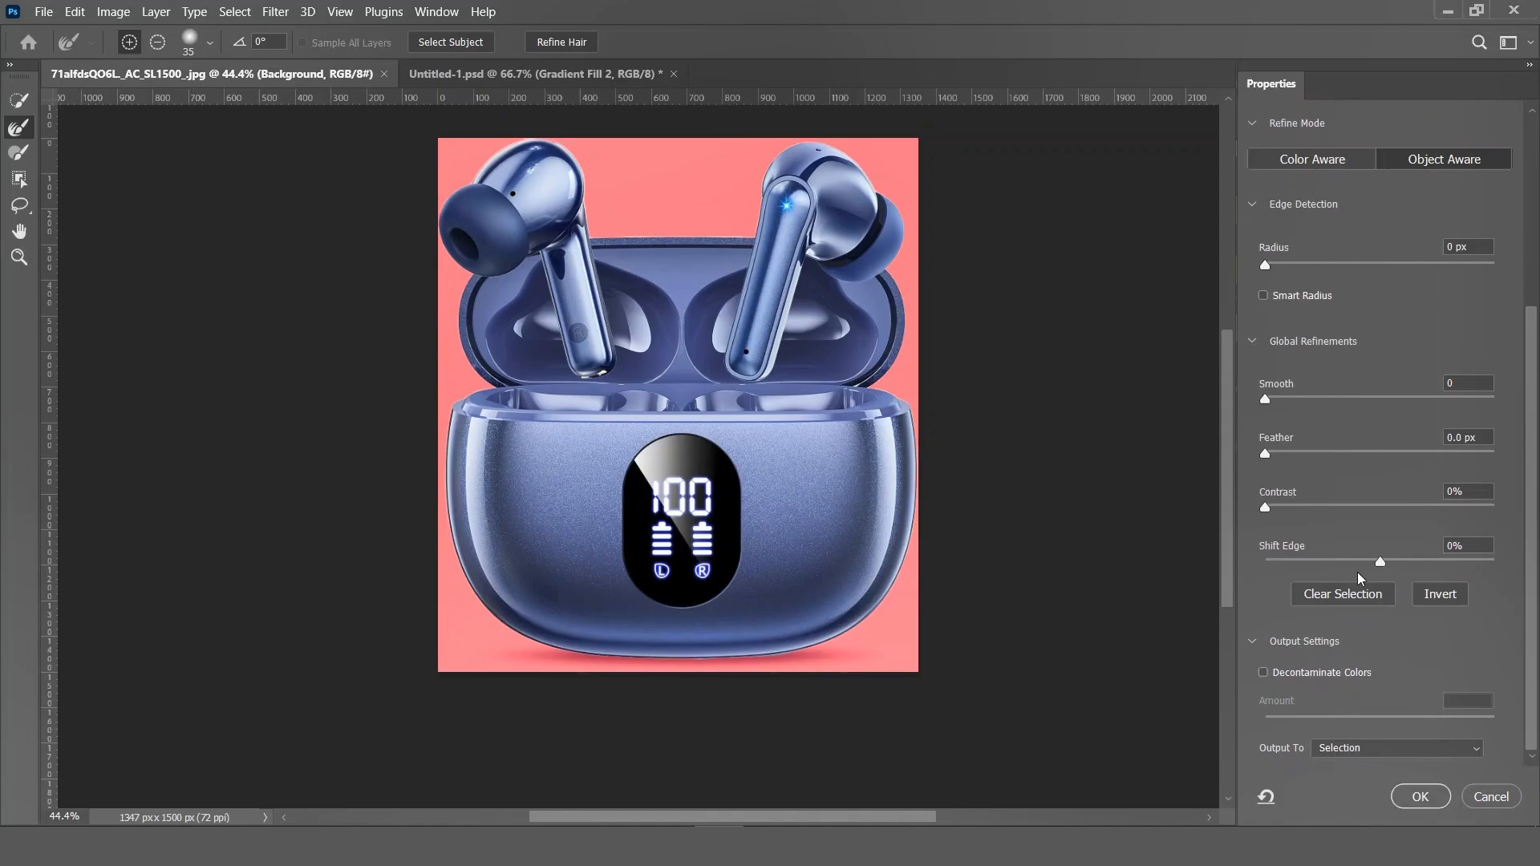
left_click(1395, 747)
left_click(1395, 776)
left_click(1415, 795)
- Create a new 1080 x 1080 px RGB document at 72 ppi with a white background, named poster
left_click(42, 12)
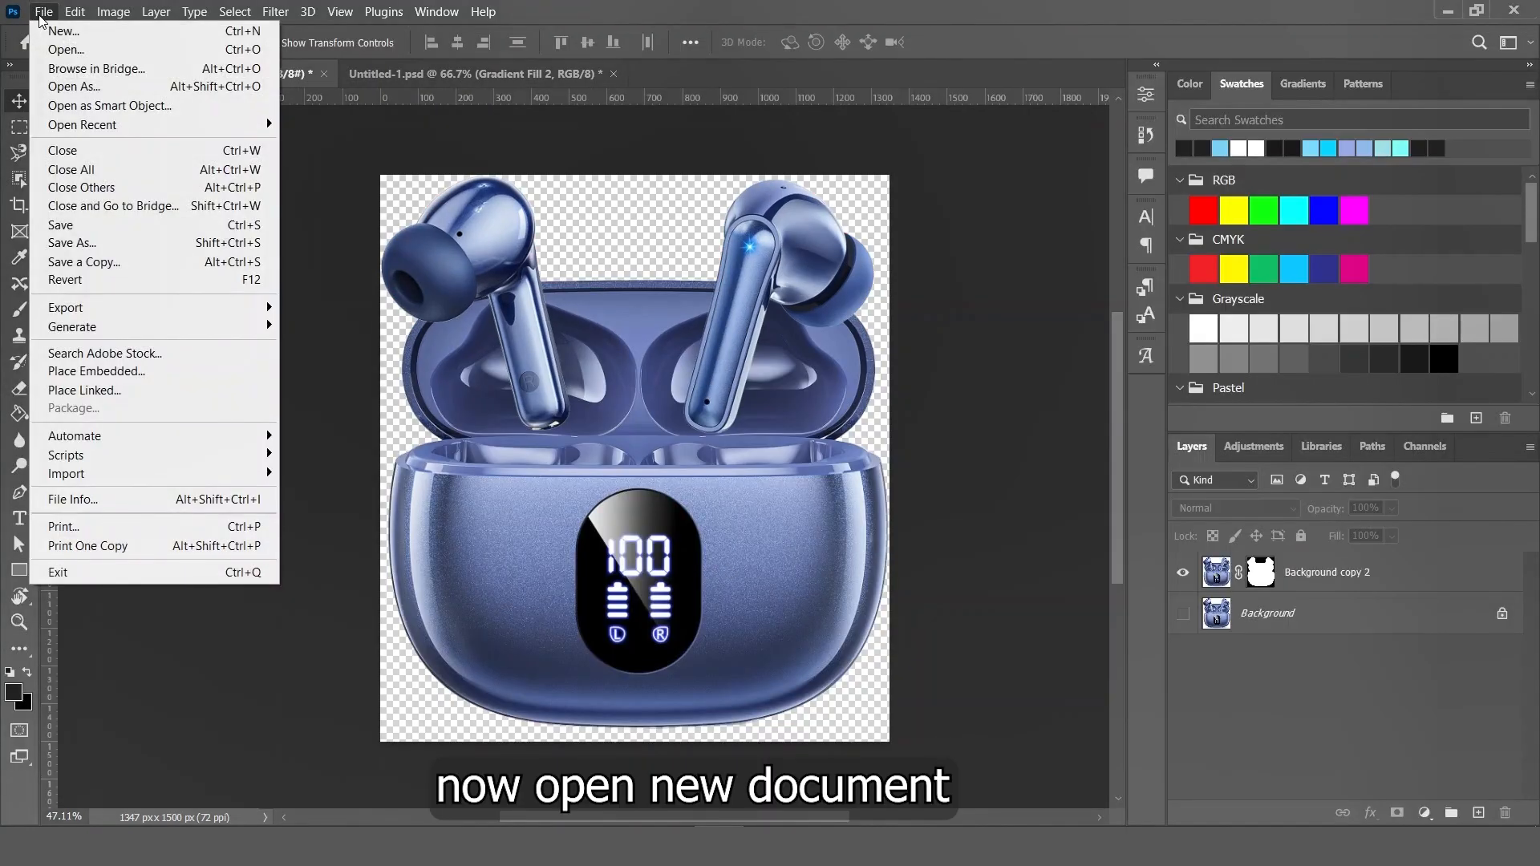
left_click(63, 30)
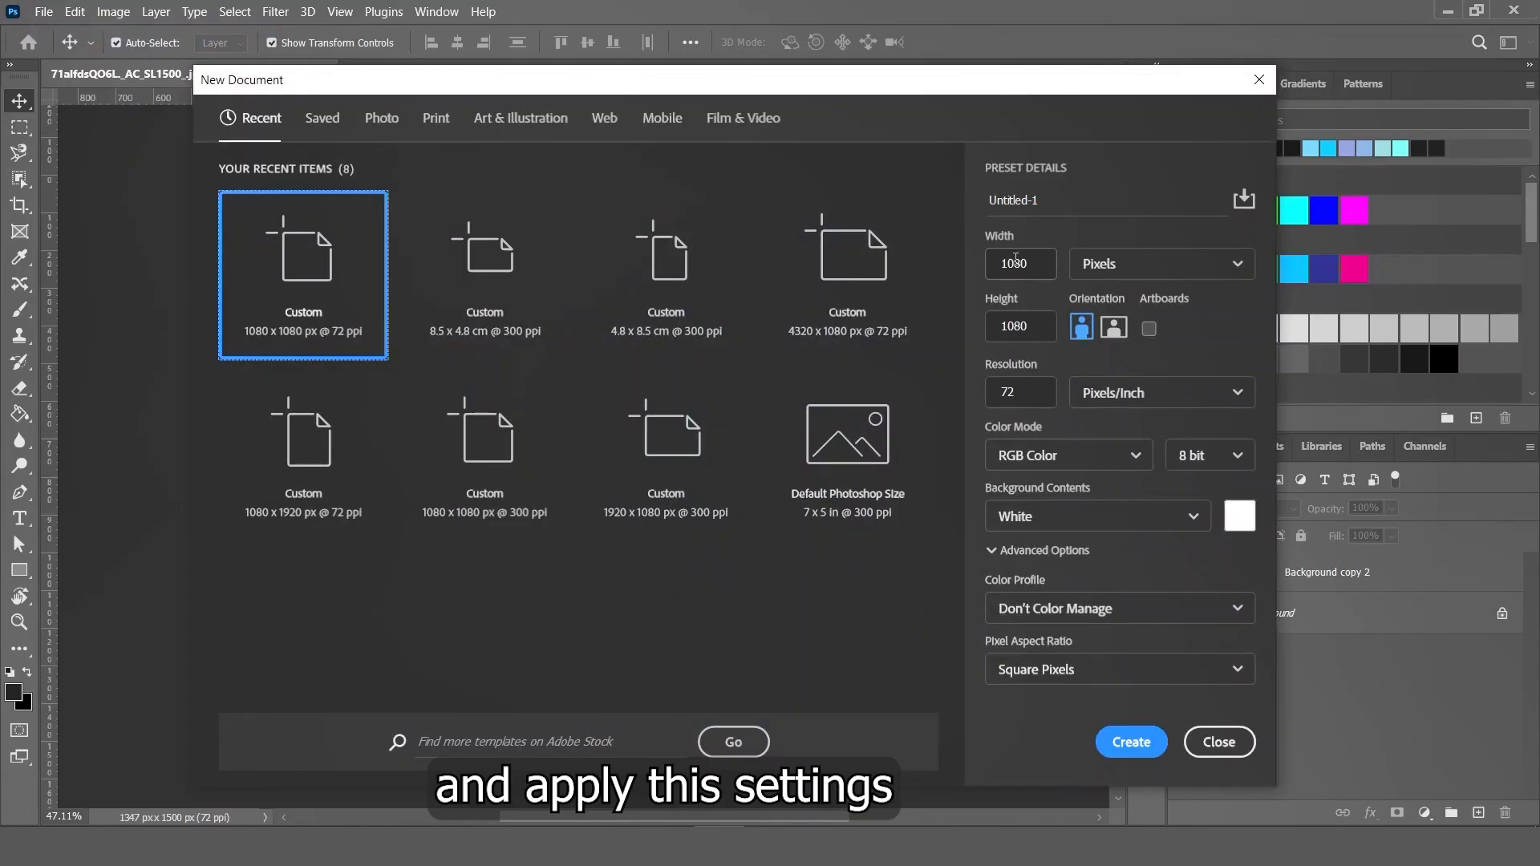
left_click(1074, 208)
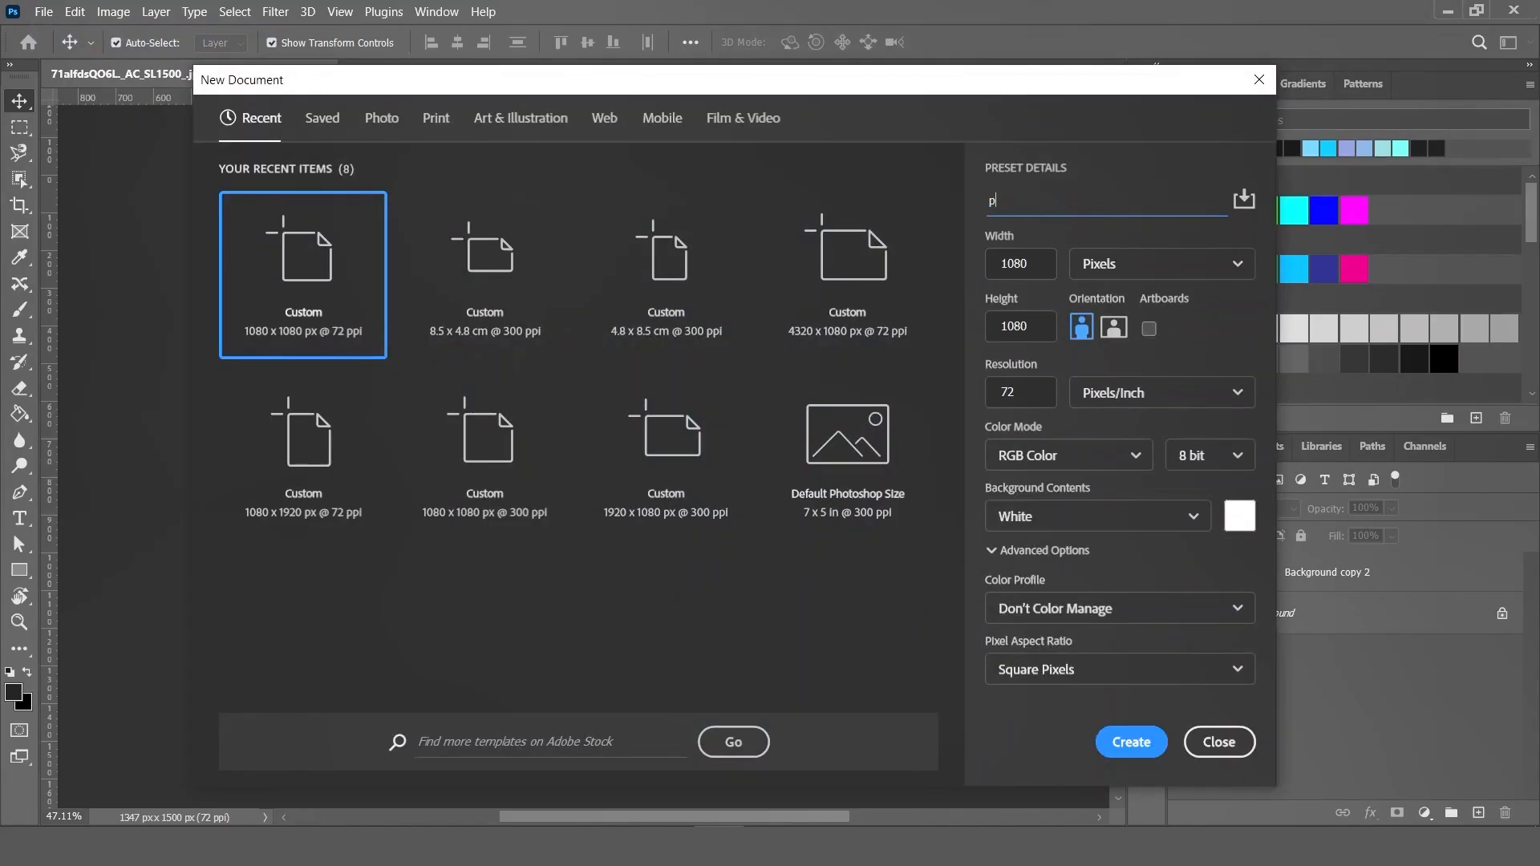
type("poster")
left_click(1130, 743)
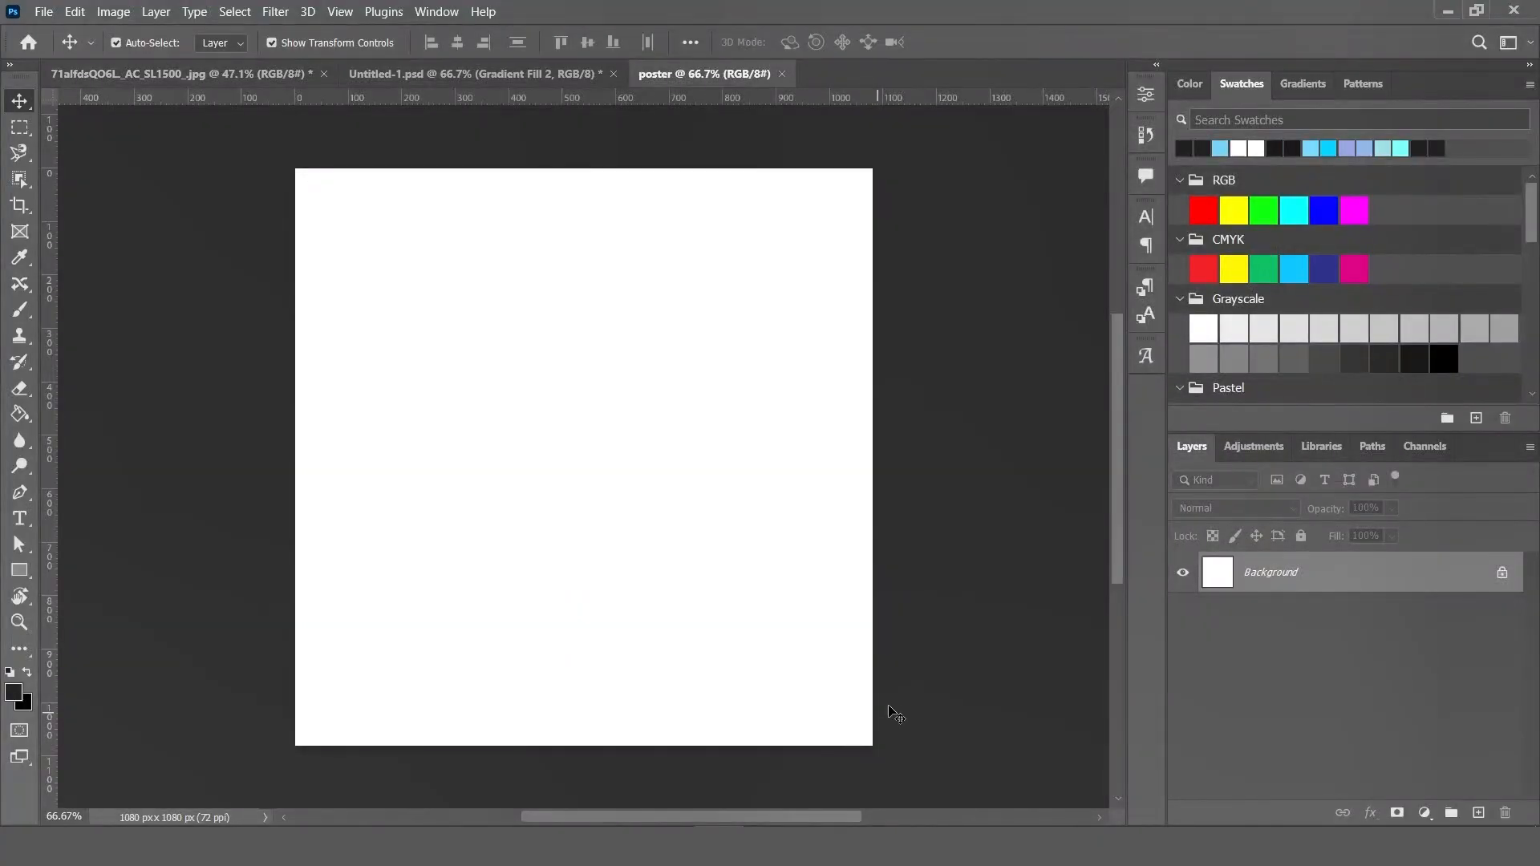
- Set the foreground color to 191919 and fill the background with the Paint Bucket tool
left_click(13, 691)
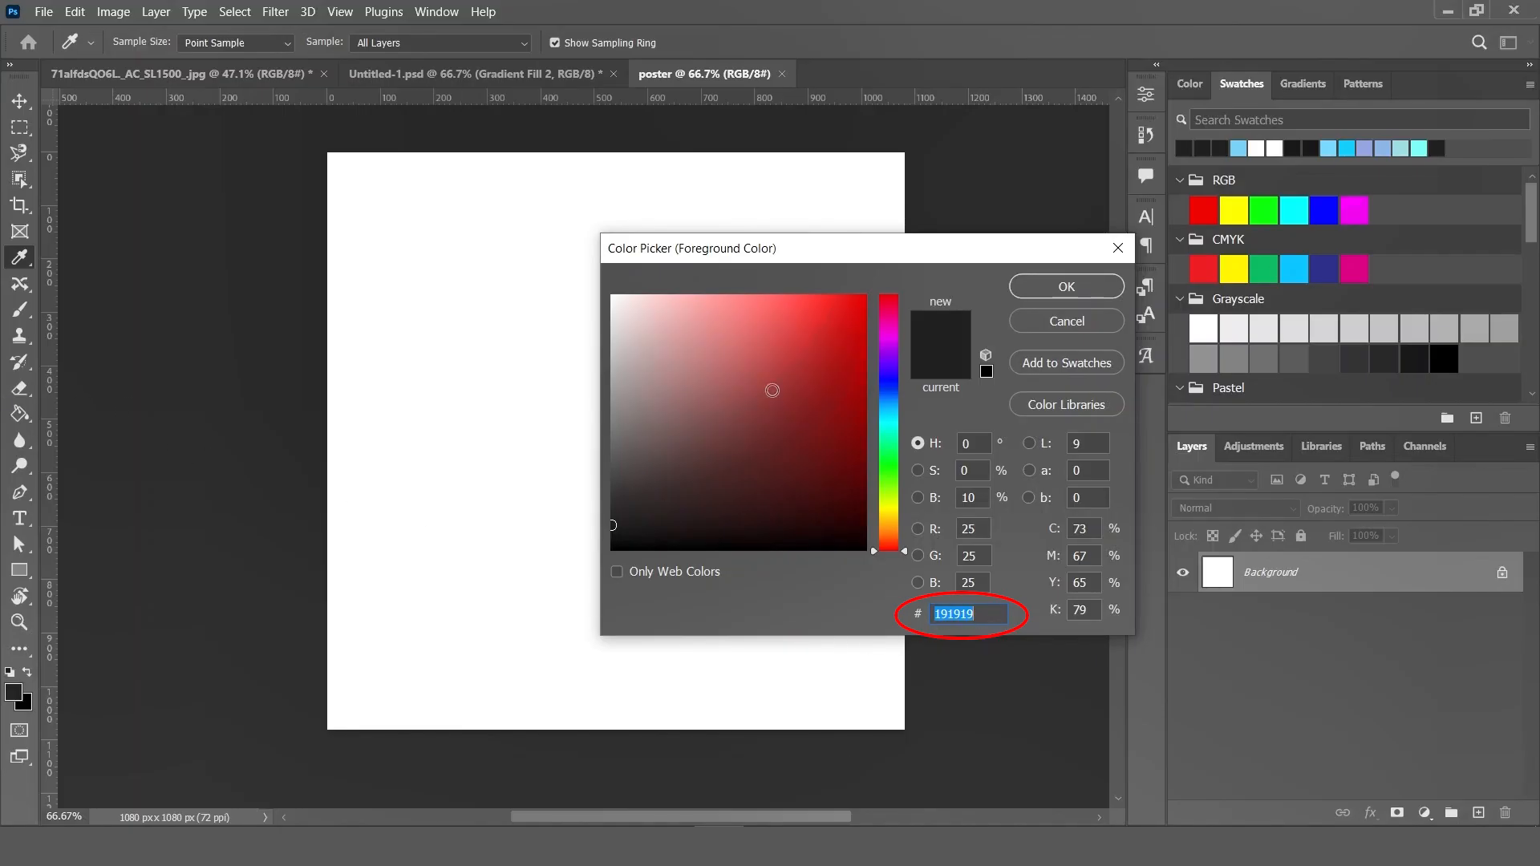
left_click(1046, 288)
left_click(19, 413)
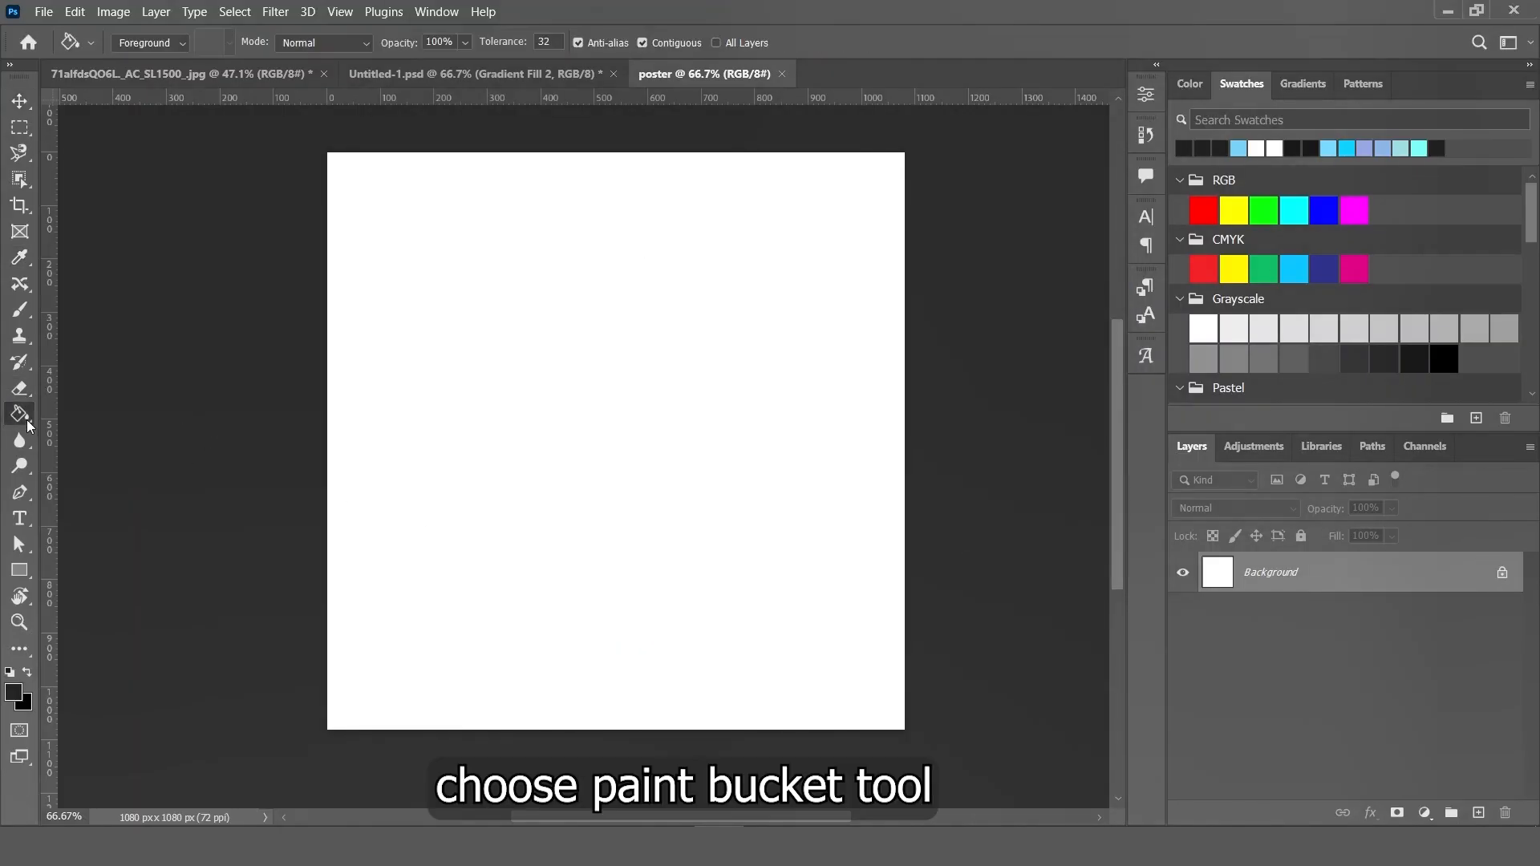
left_click(664, 533)
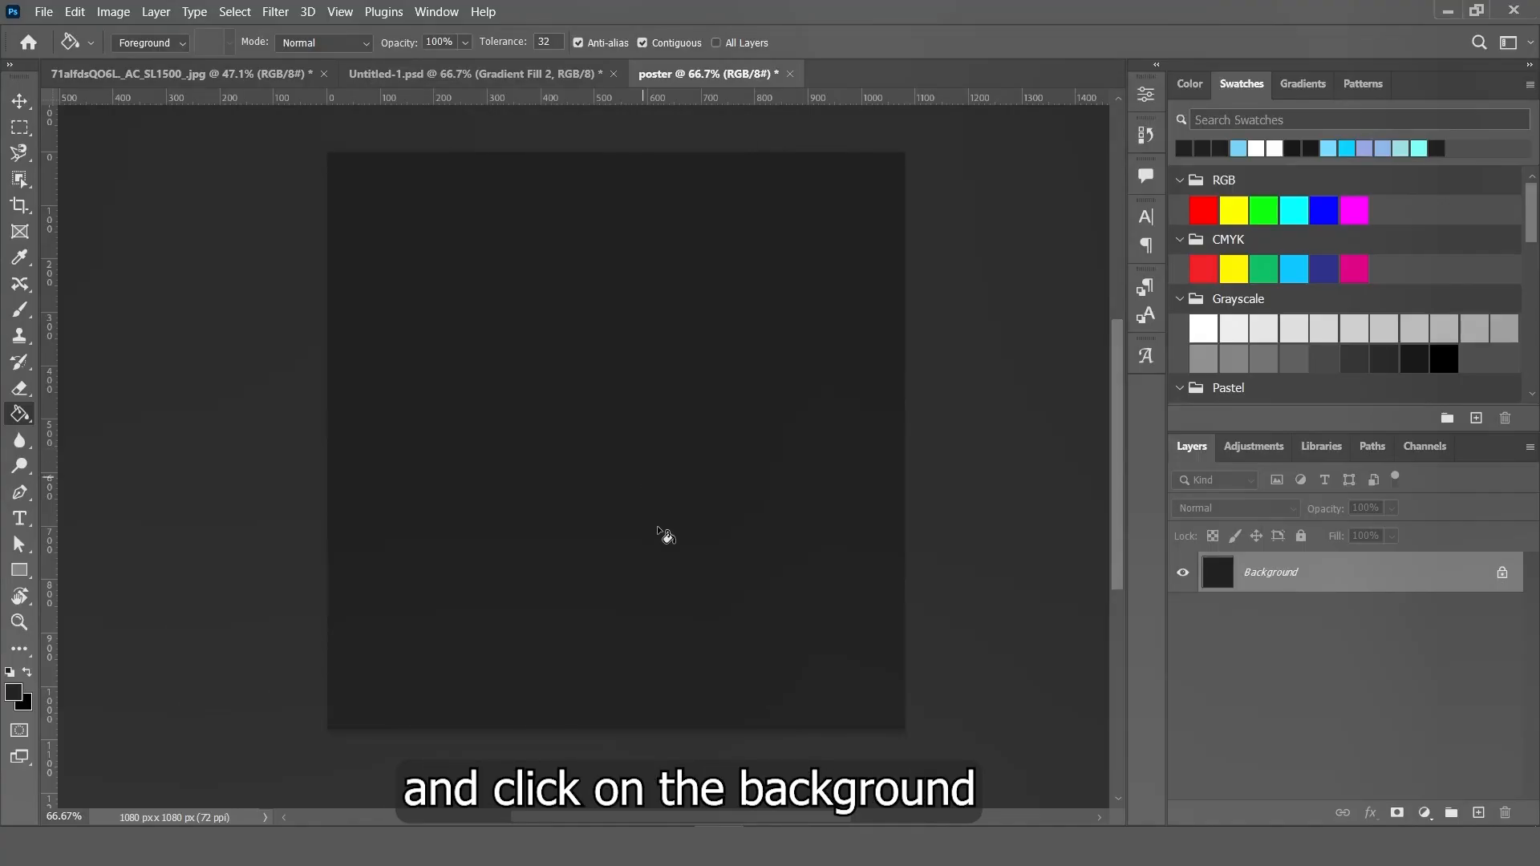
left_click(19, 101)
- Add a Gradient fill layer whose gradient runs from white (ffffff) to transparent, removing the extra end color stop
left_click(1427, 814)
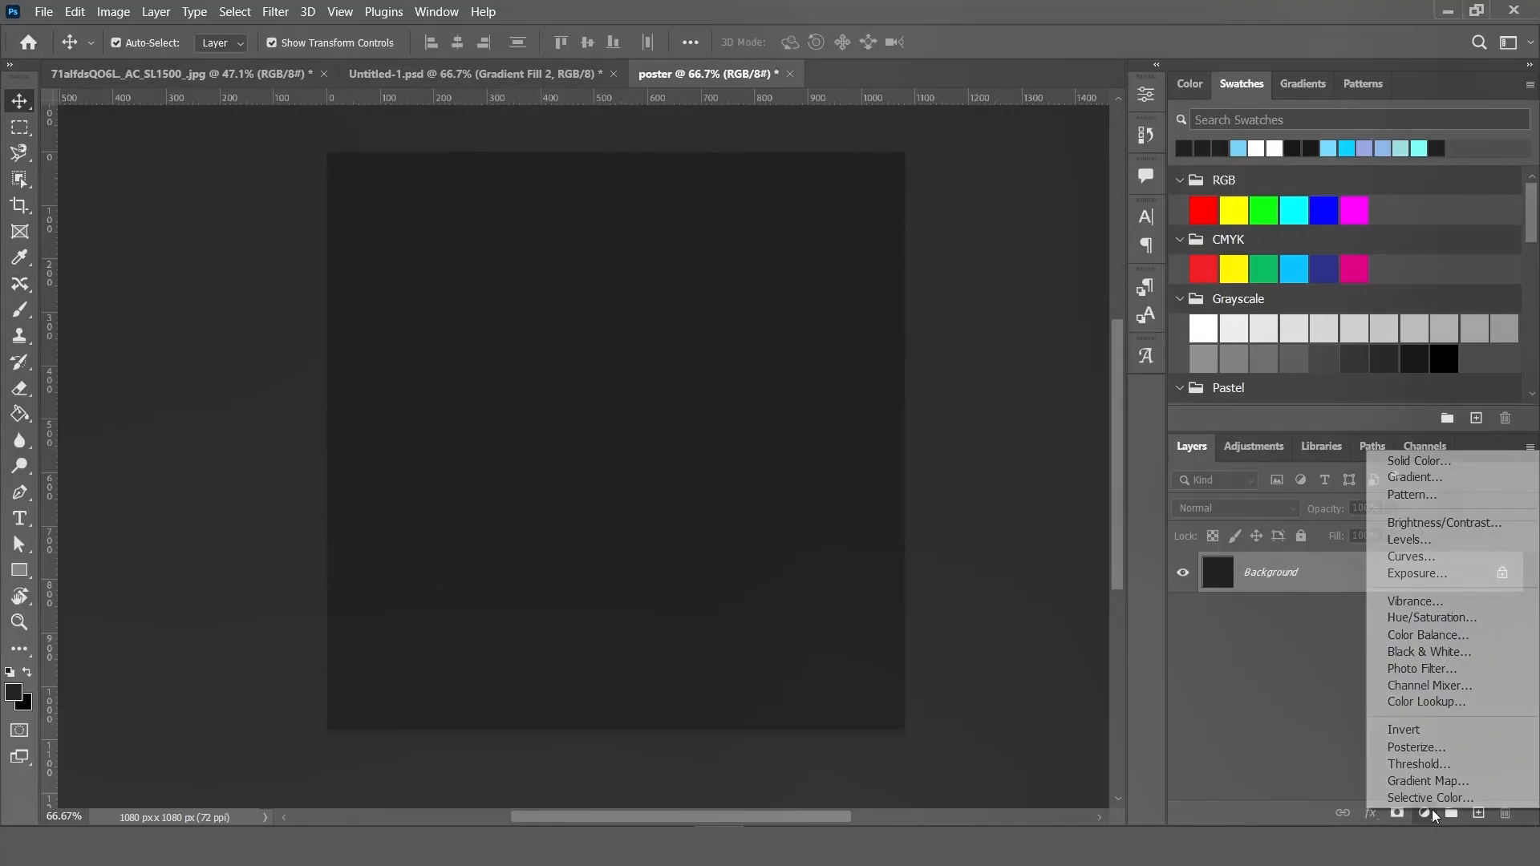
left_click(1412, 479)
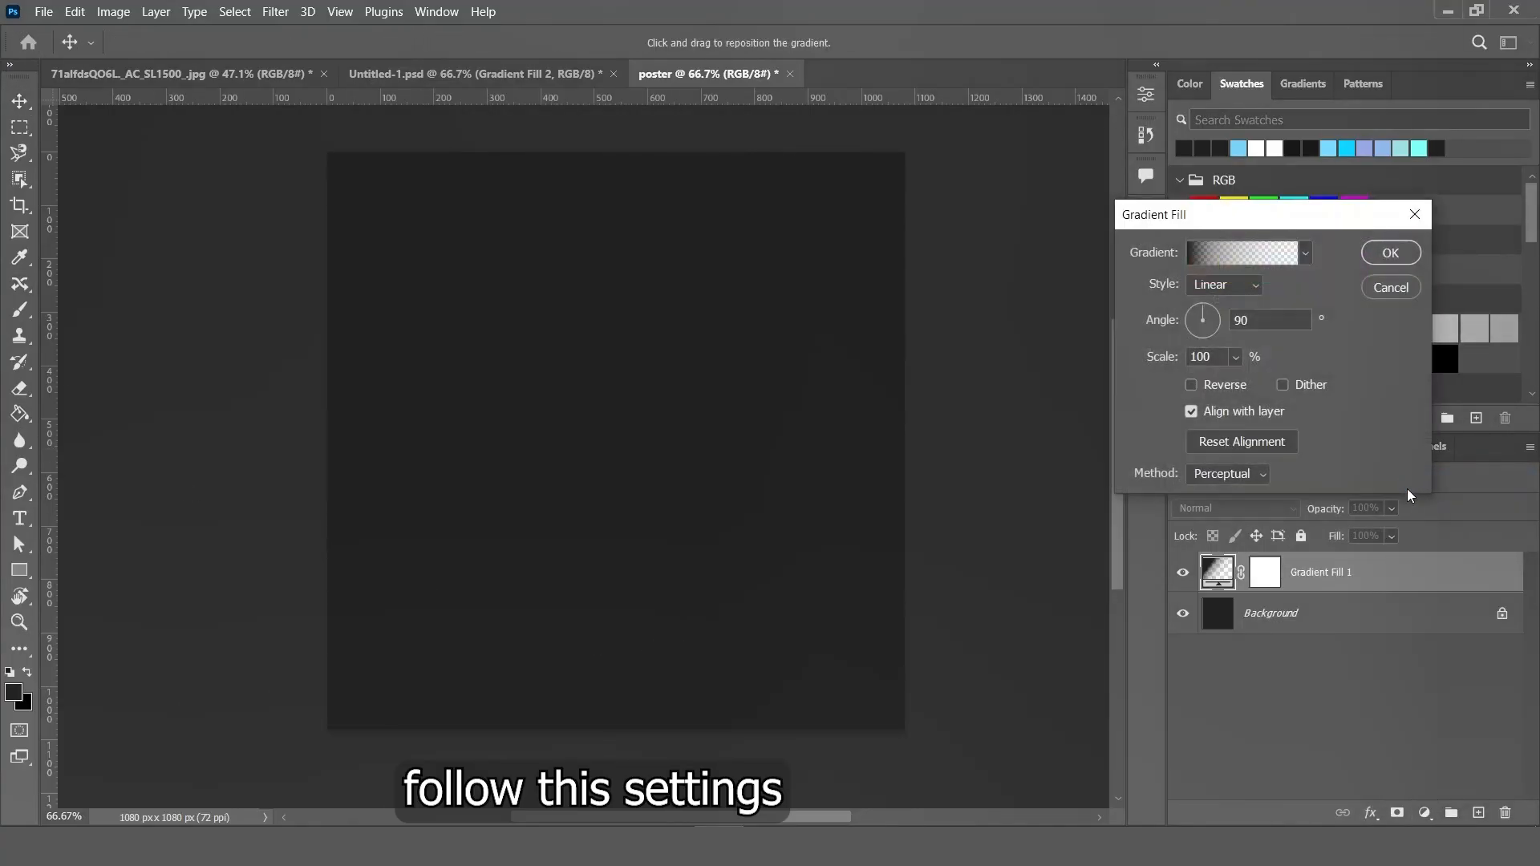
left_click(1287, 255)
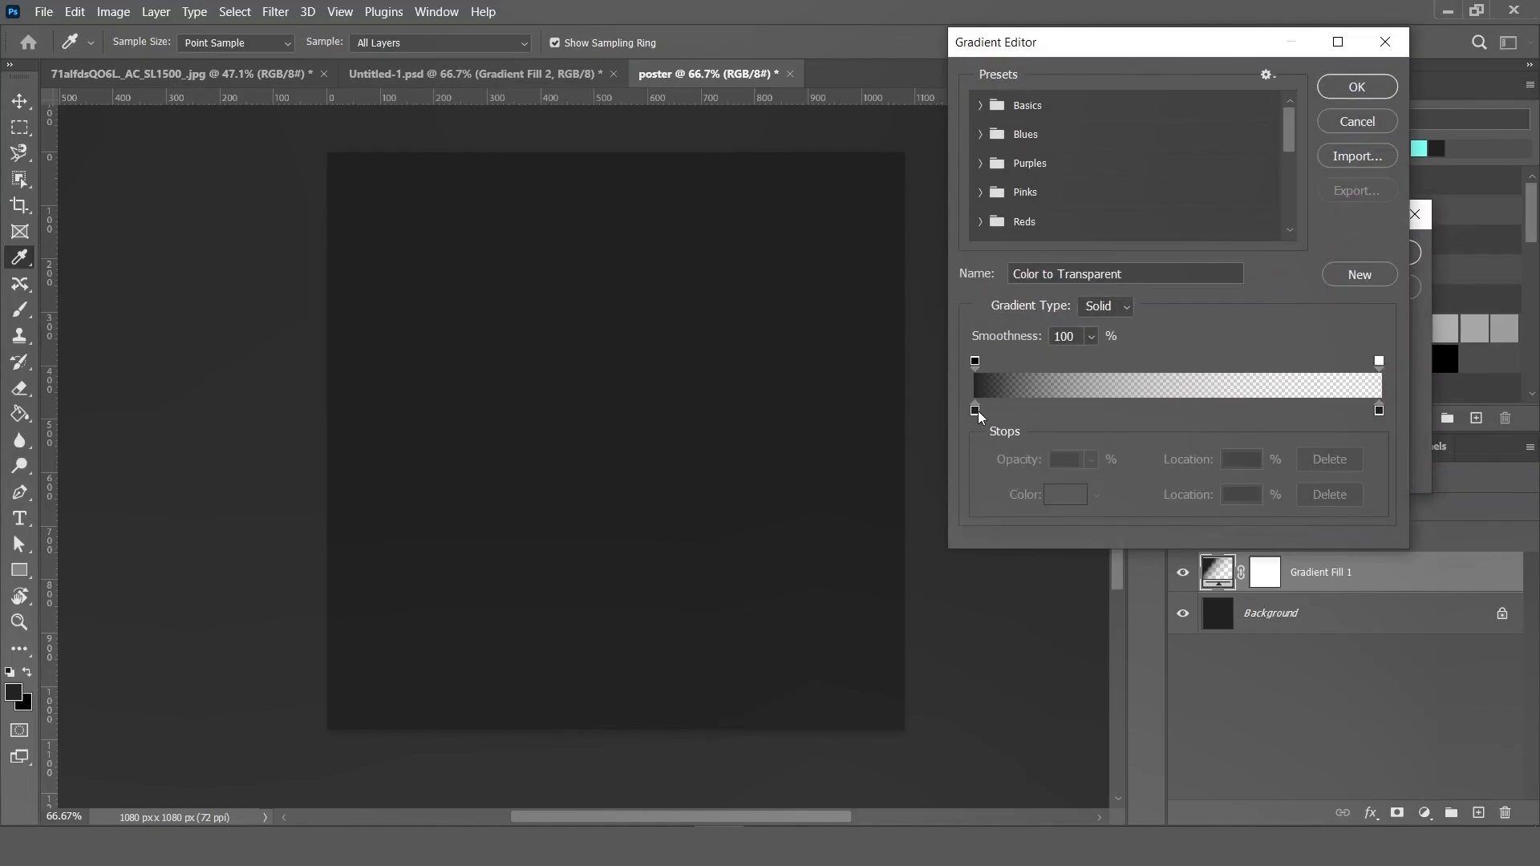
left_click(976, 410)
left_click_drag(1379, 411, 1387, 539)
left_click(975, 412)
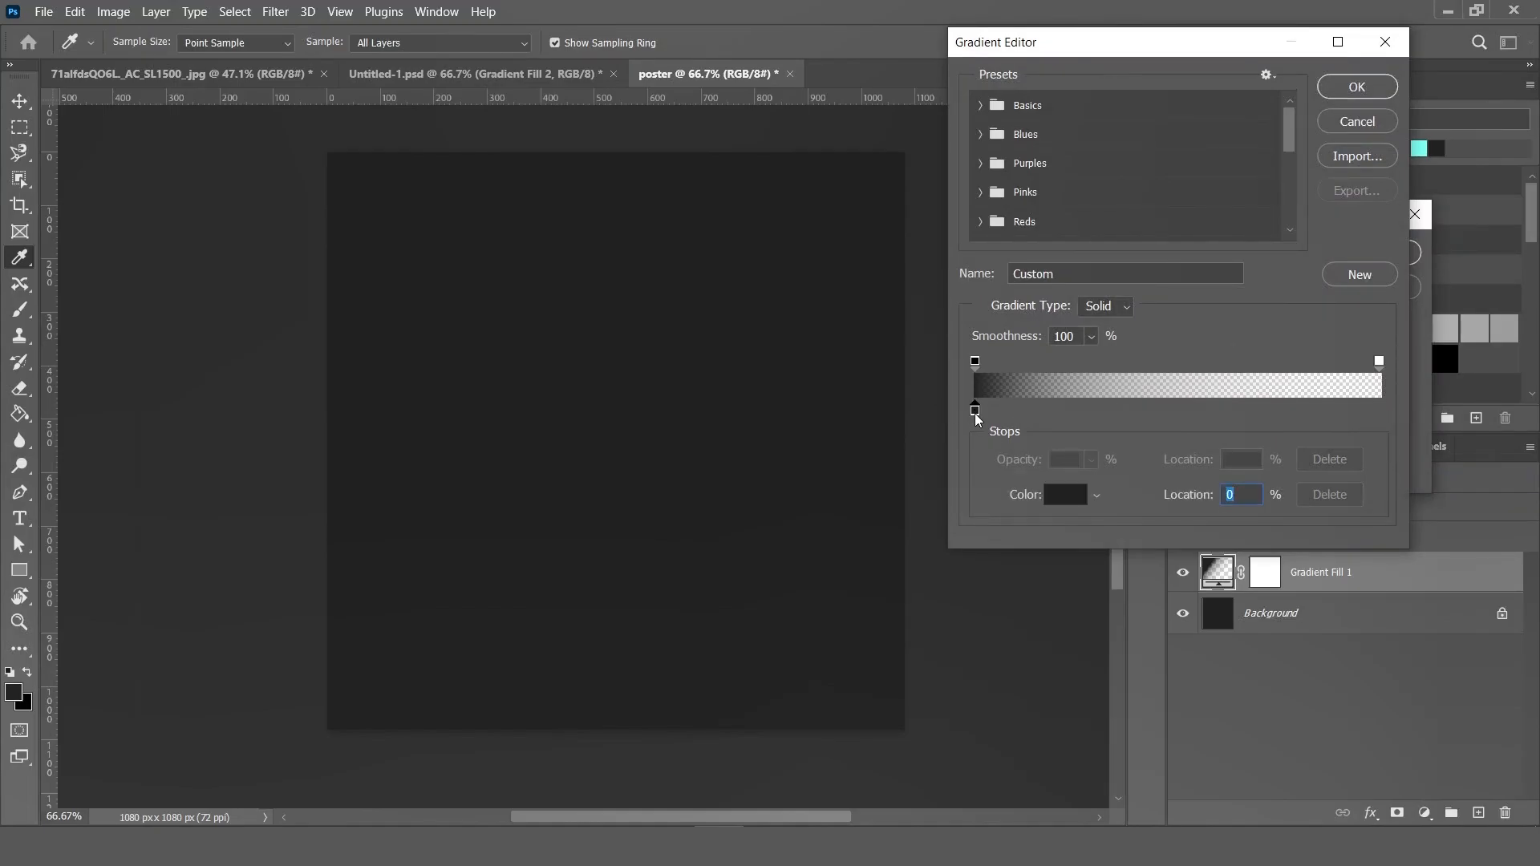
left_click(1053, 495)
type("ffffff")
left_click(1066, 285)
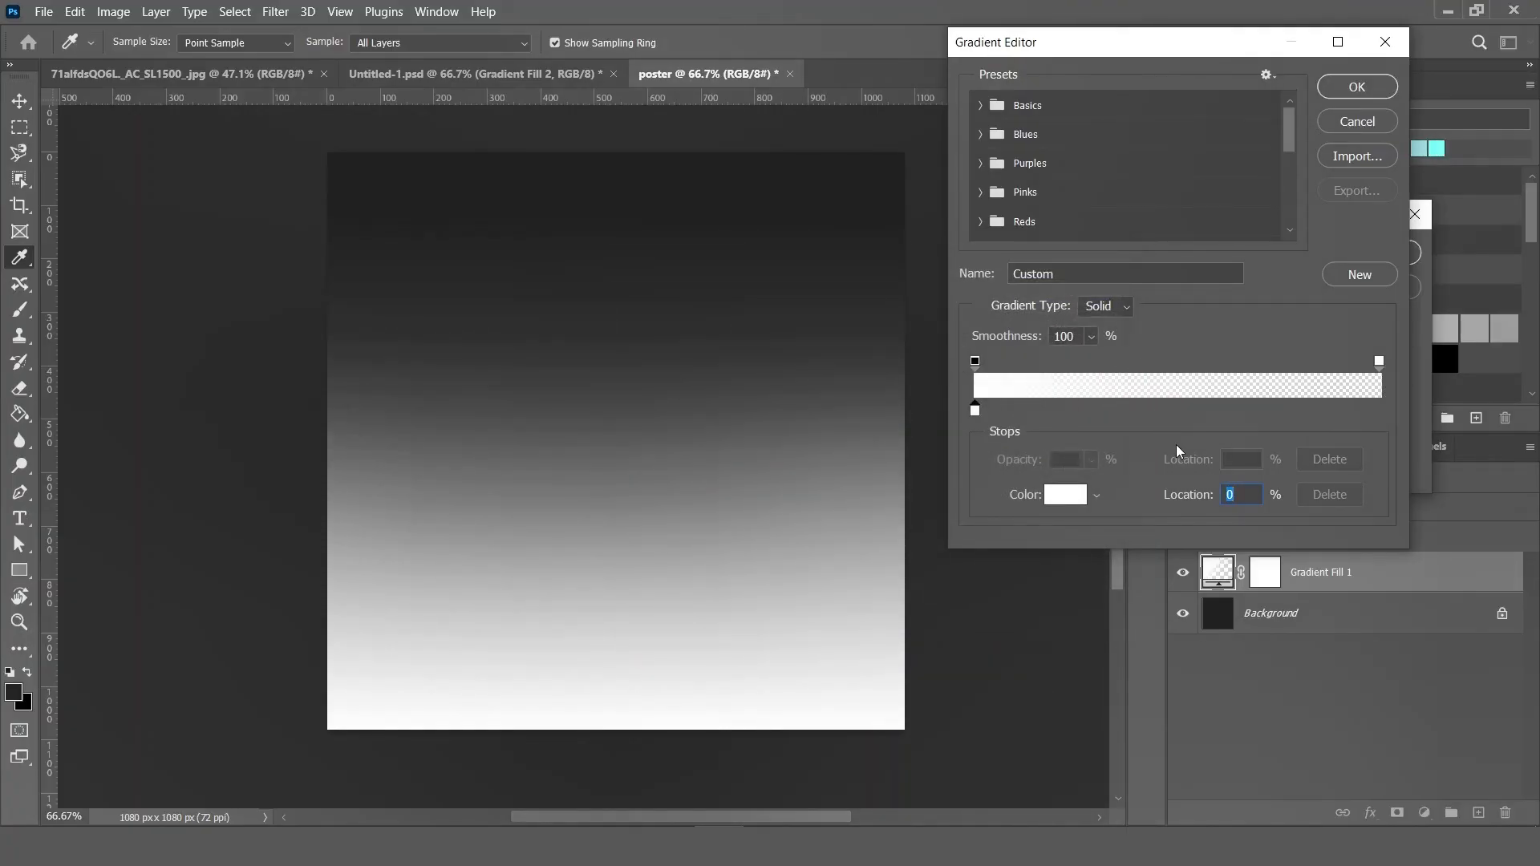
left_click(1355, 86)
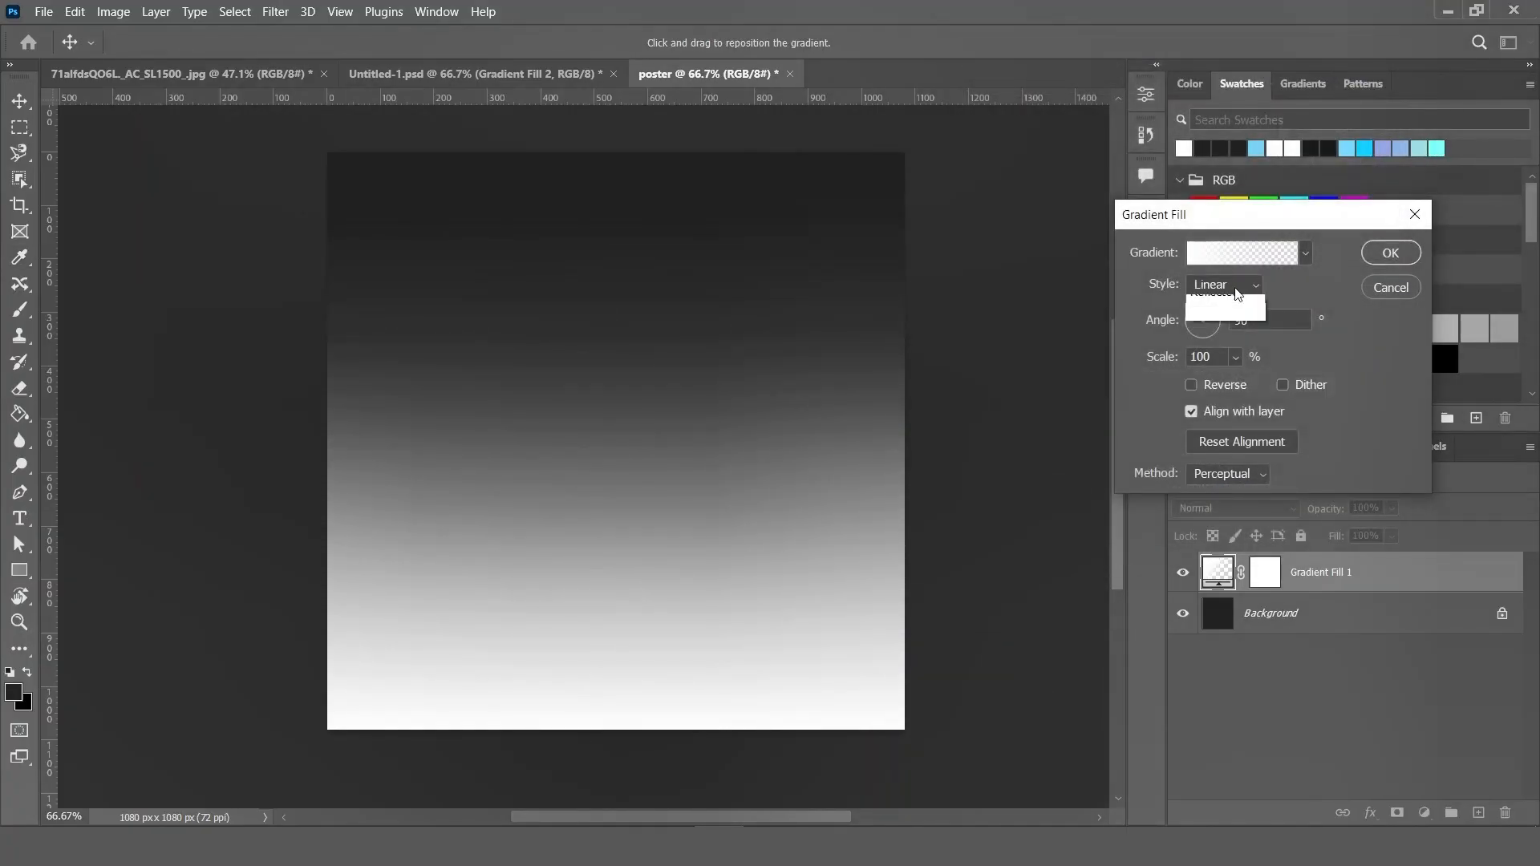
- Set the gradient fill's style to Radial with Dither enabled and apply it
left_click(1223, 285)
left_click(1231, 315)
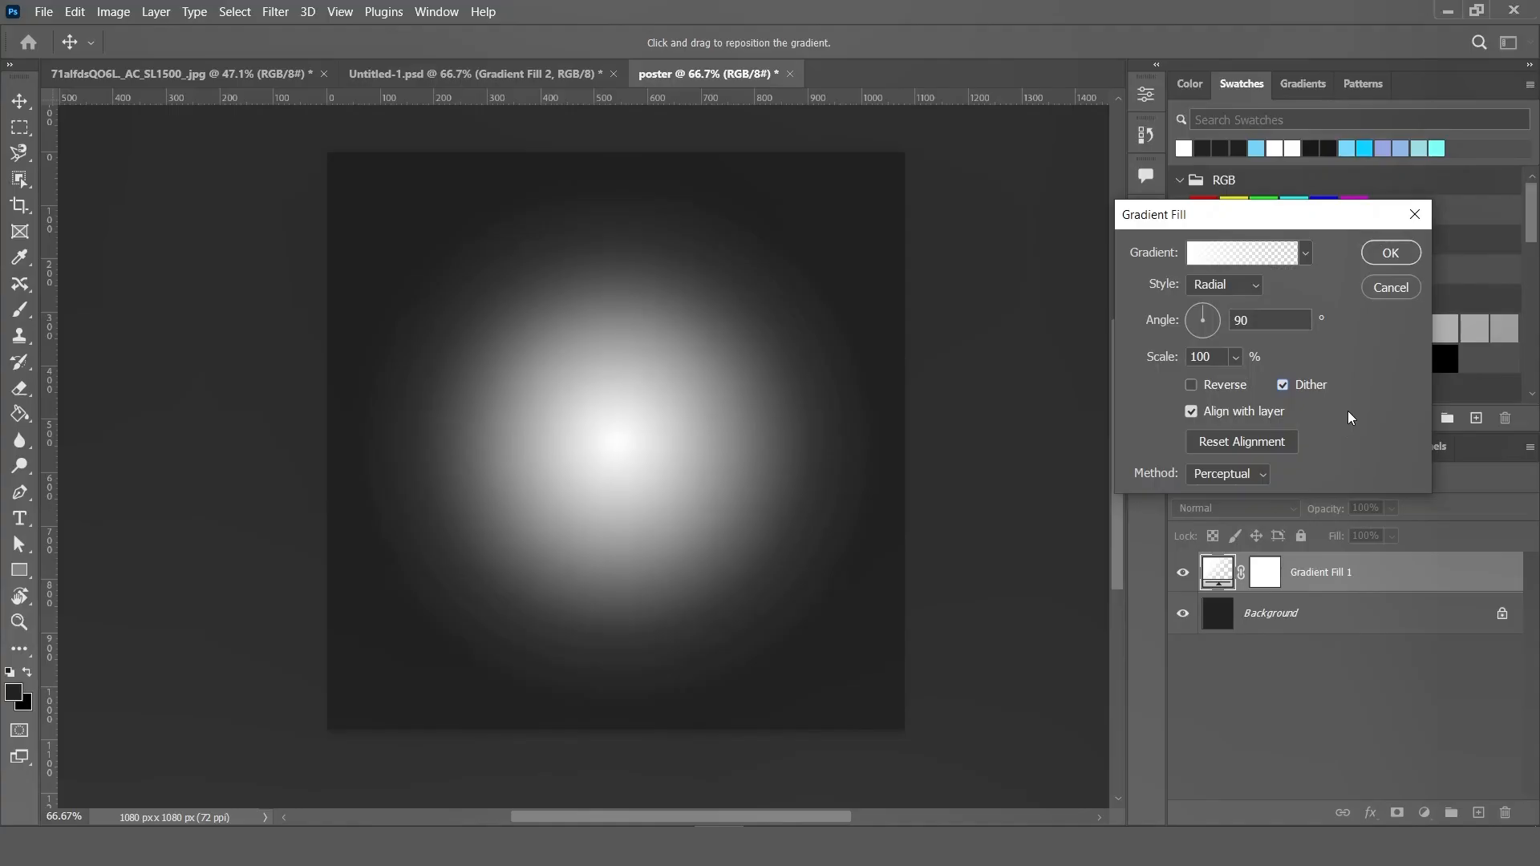
left_click(1388, 255)
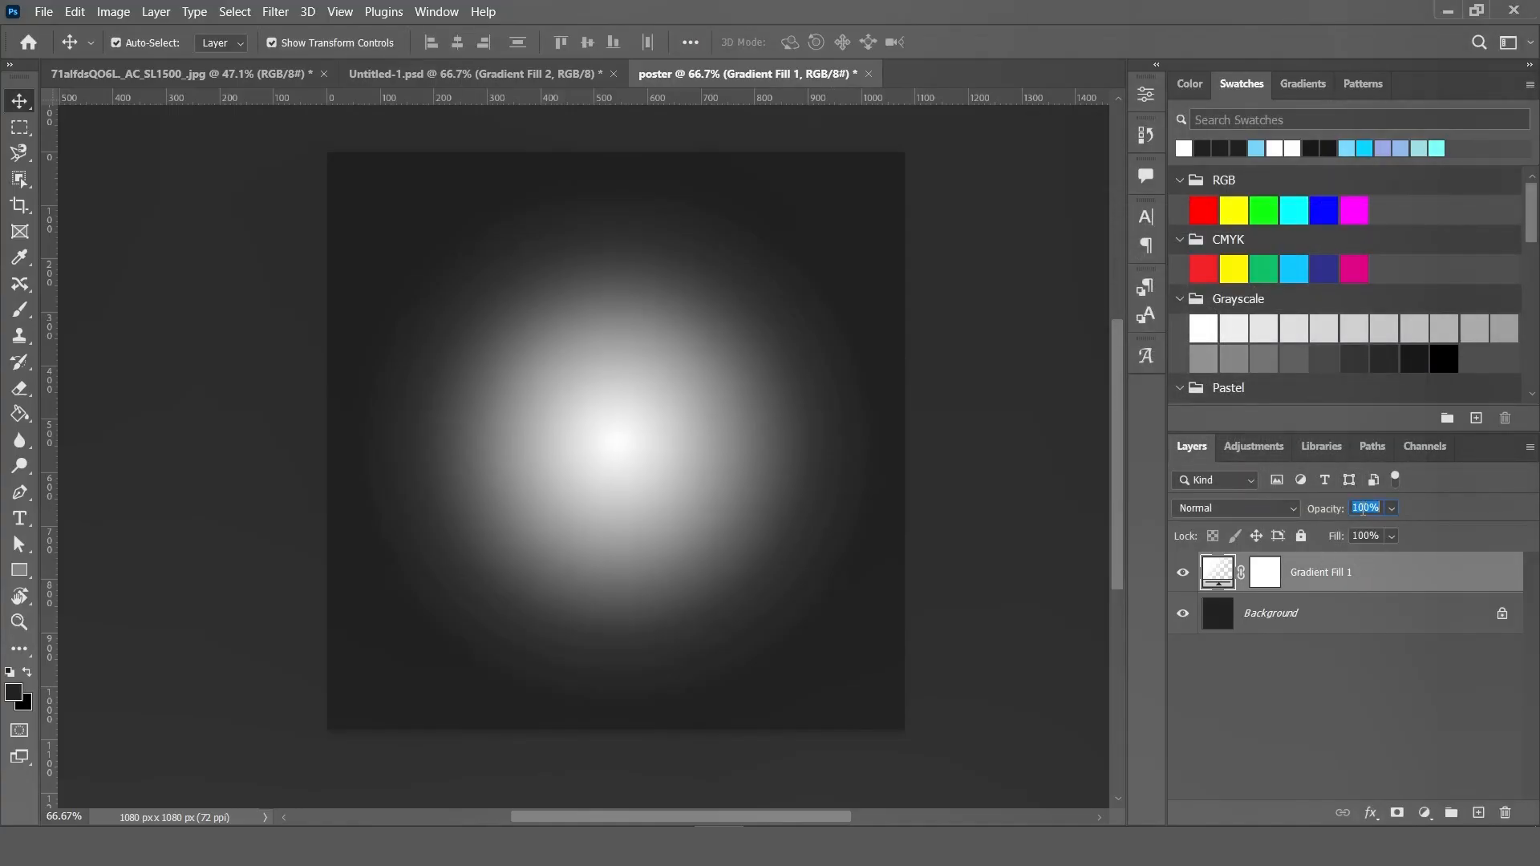
- Set the gradient fill layer's opacity to 55% and hide the layer
type("55")
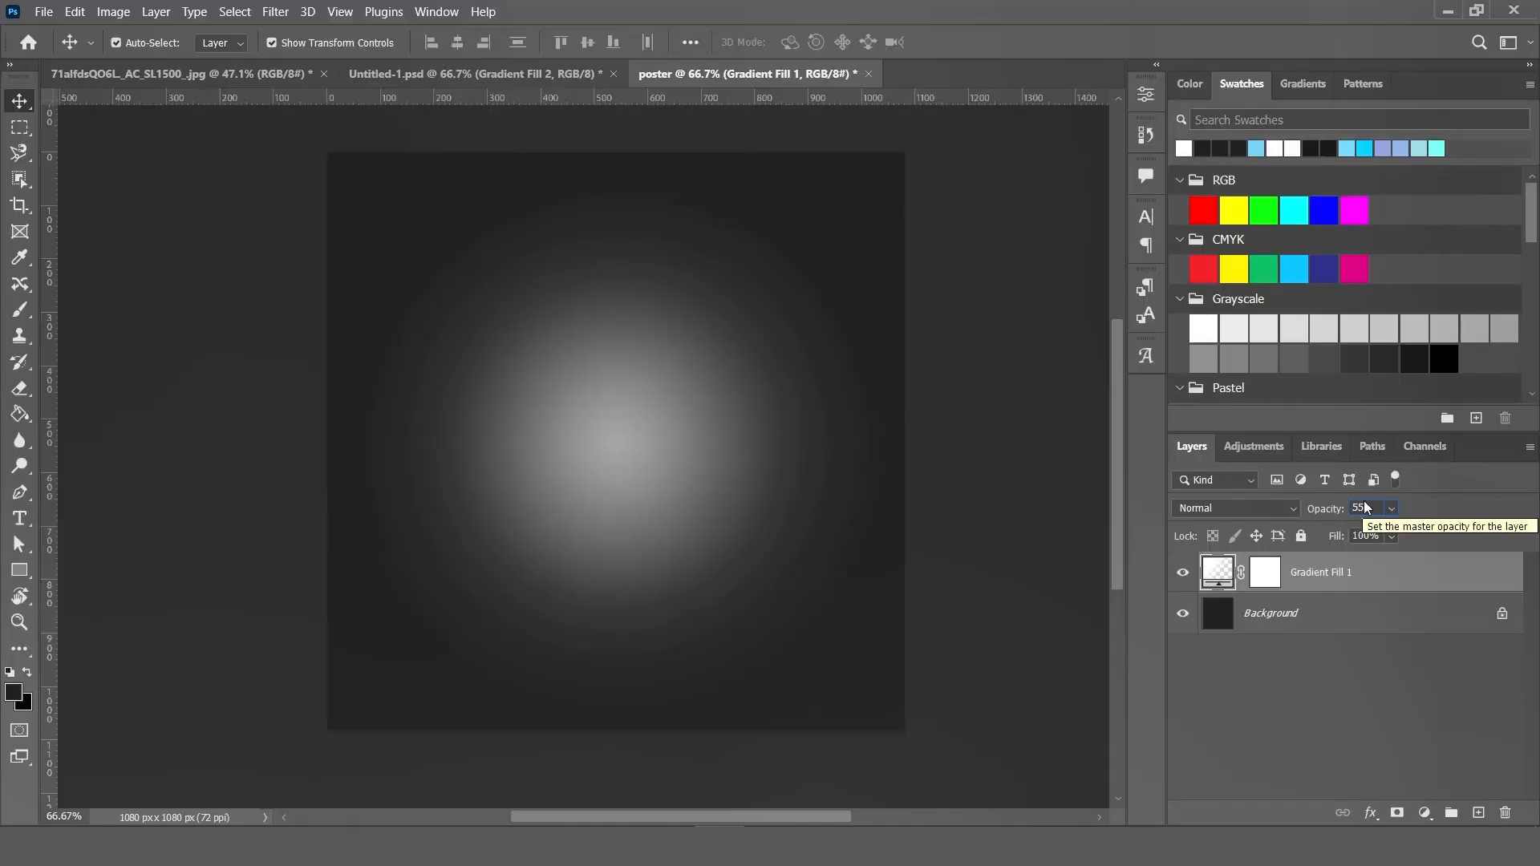
left_click(1171, 550)
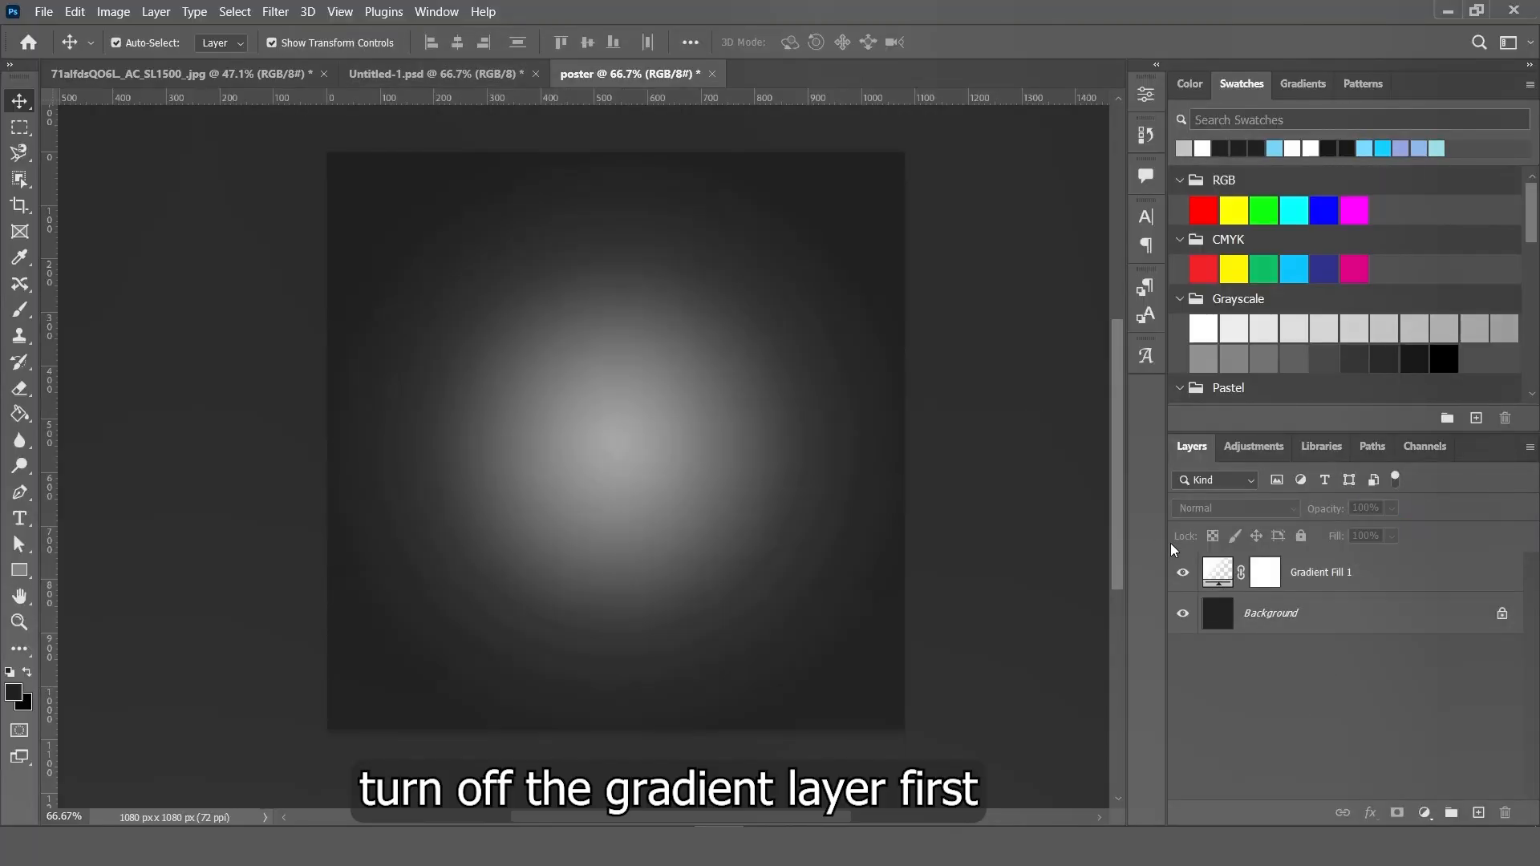
left_click(1184, 572)
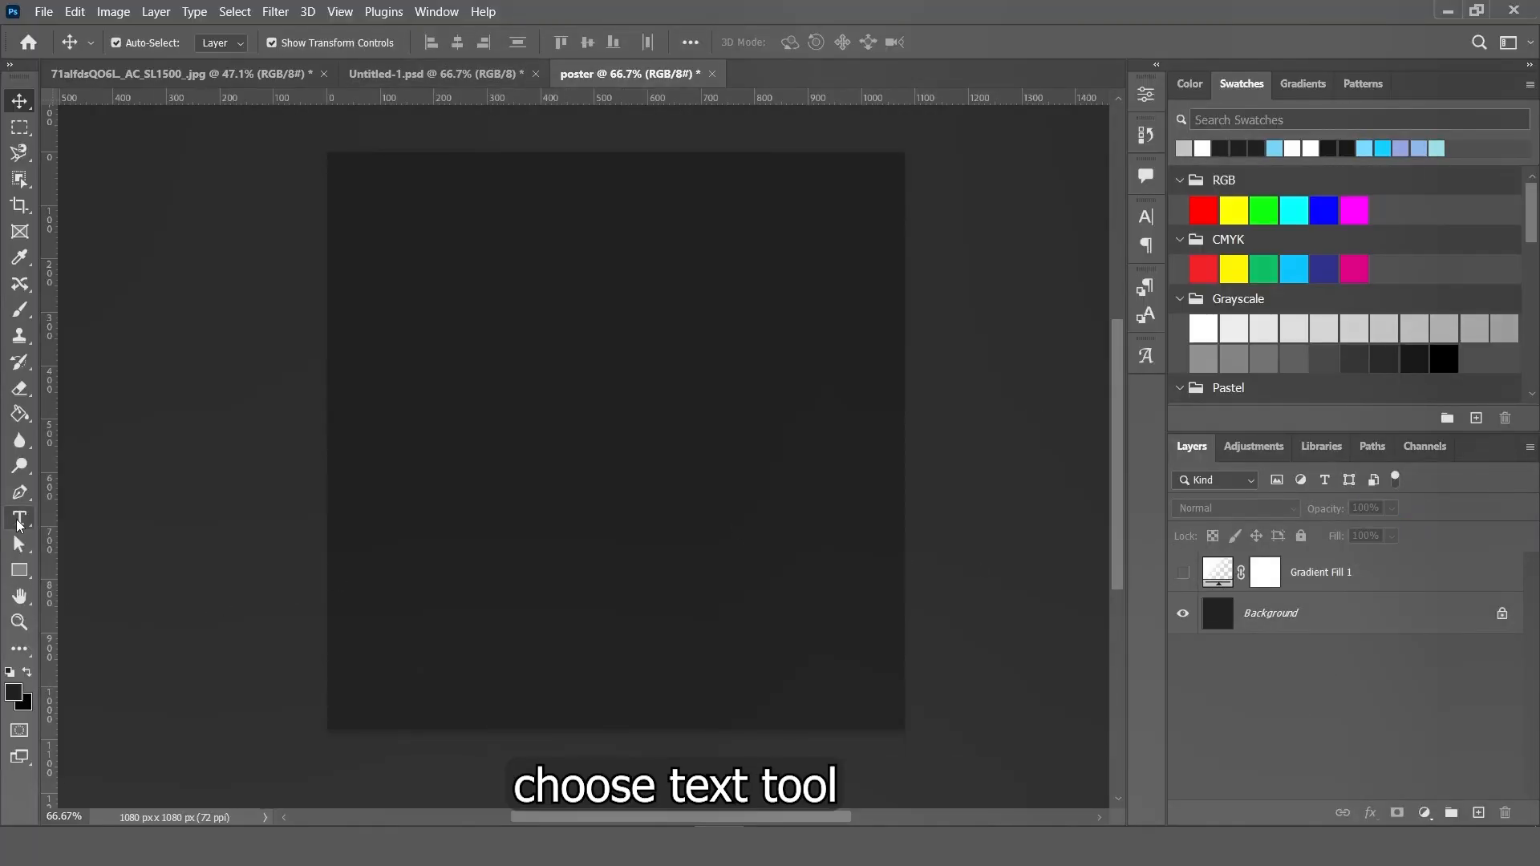
- Add the white text HUIFU to the upper part of the canvas in Articulate Extrabold at 116 pt
left_click(20, 518)
left_click(479, 289)
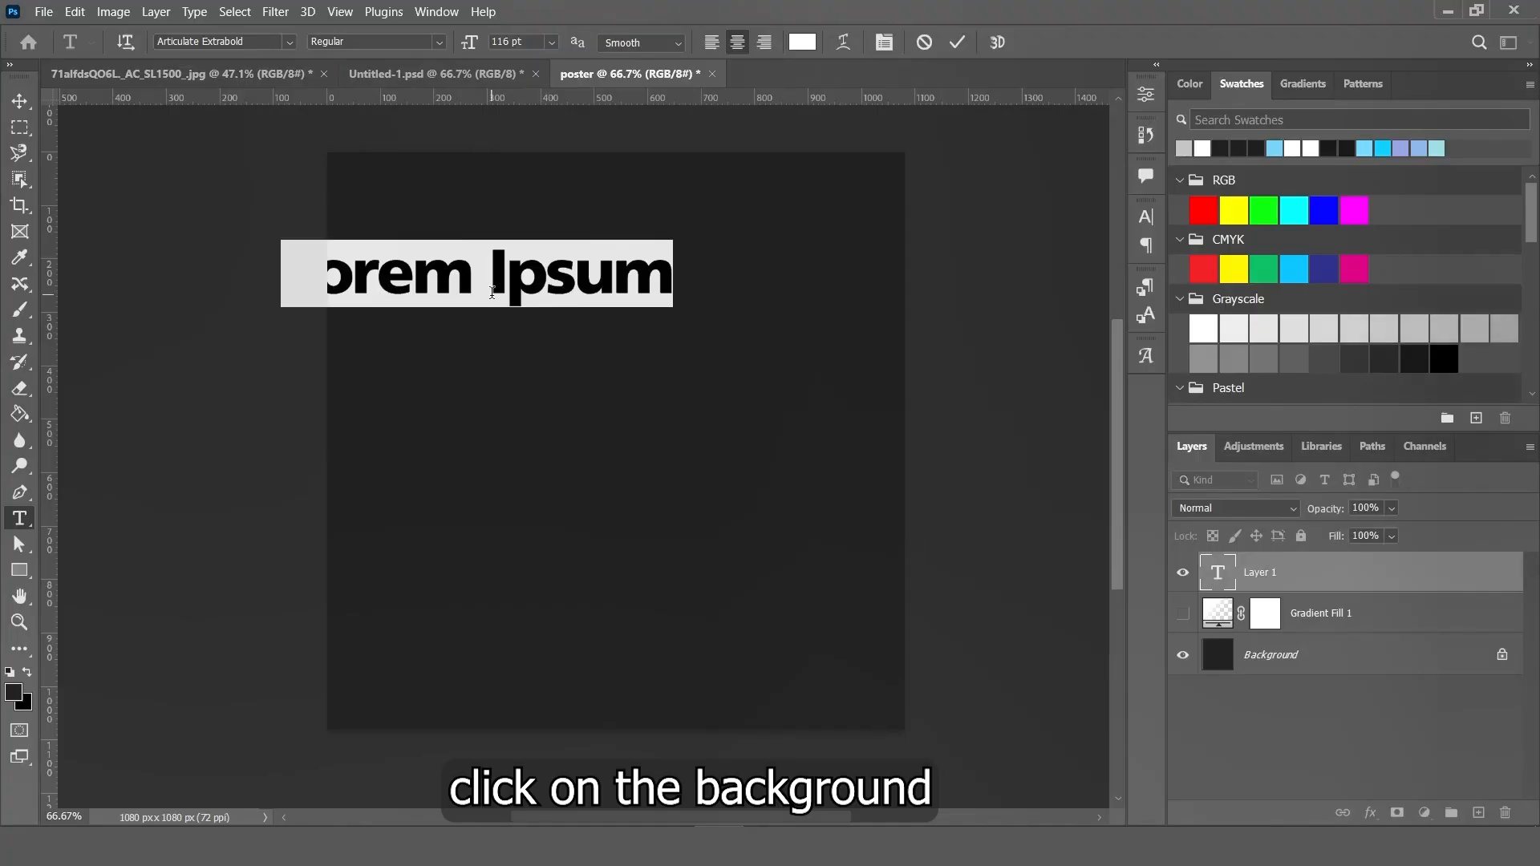
type("H")
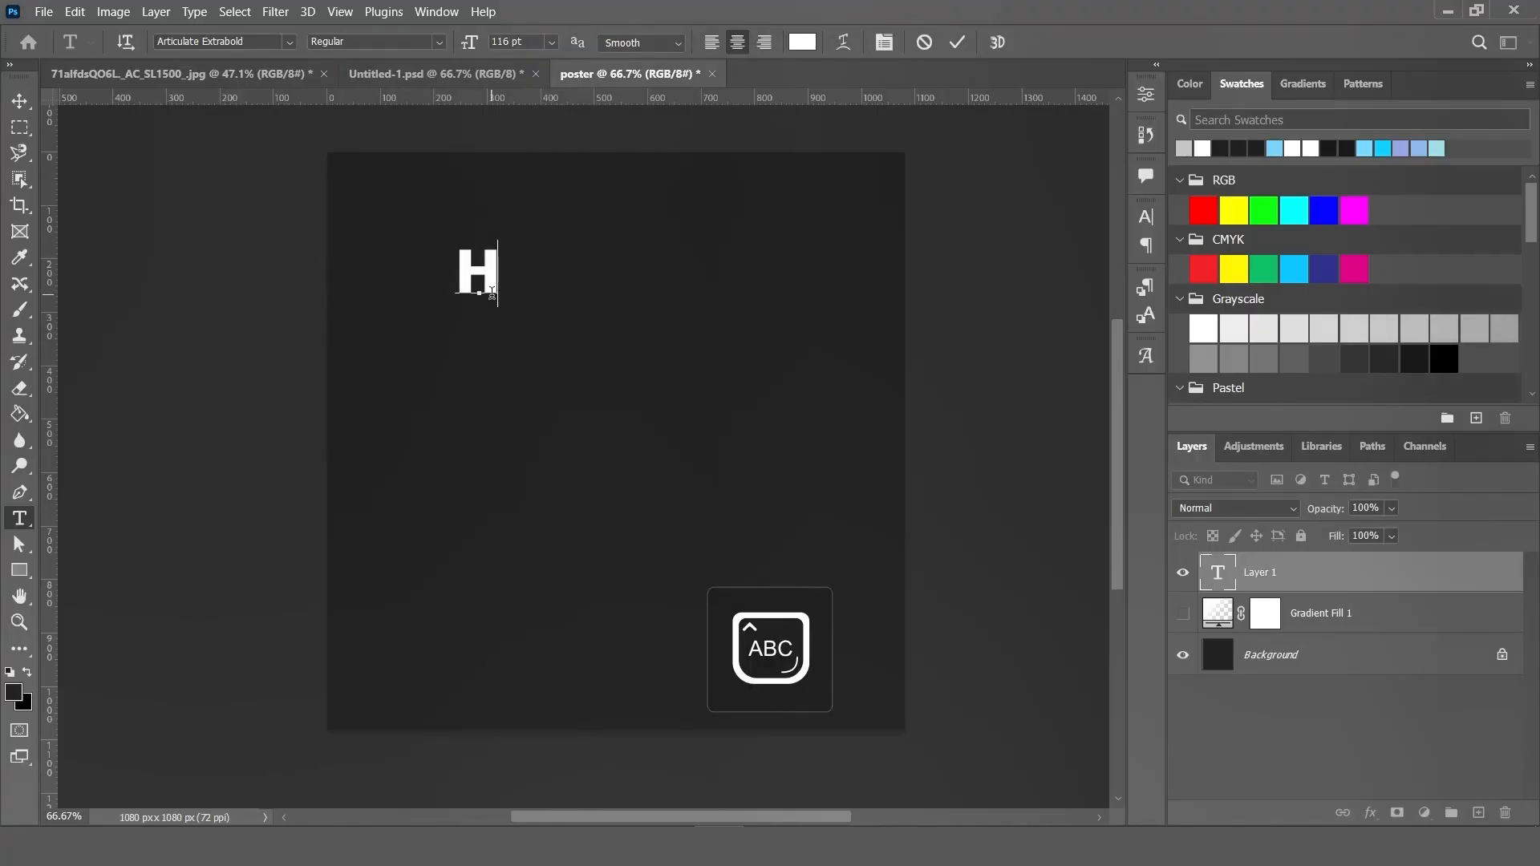
type("UIFU")
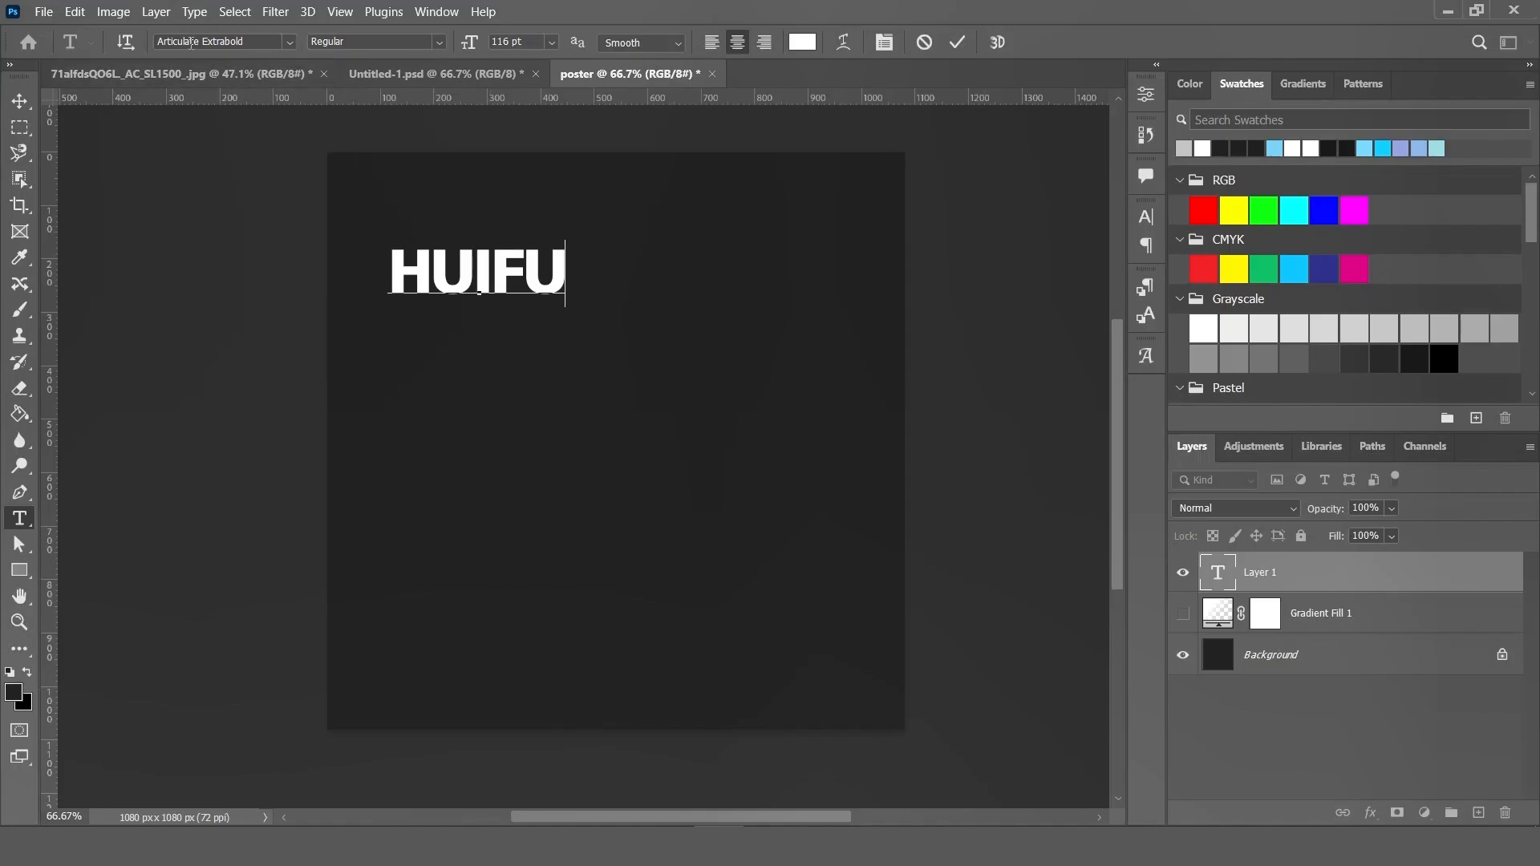
key("ctrl+Return")
- Enlarge the HUIFU text to span the full canvas width and align it with the canvas's upper edge
key("v")
left_click_drag(504, 269, 786, 210)
key("ctrl+t")
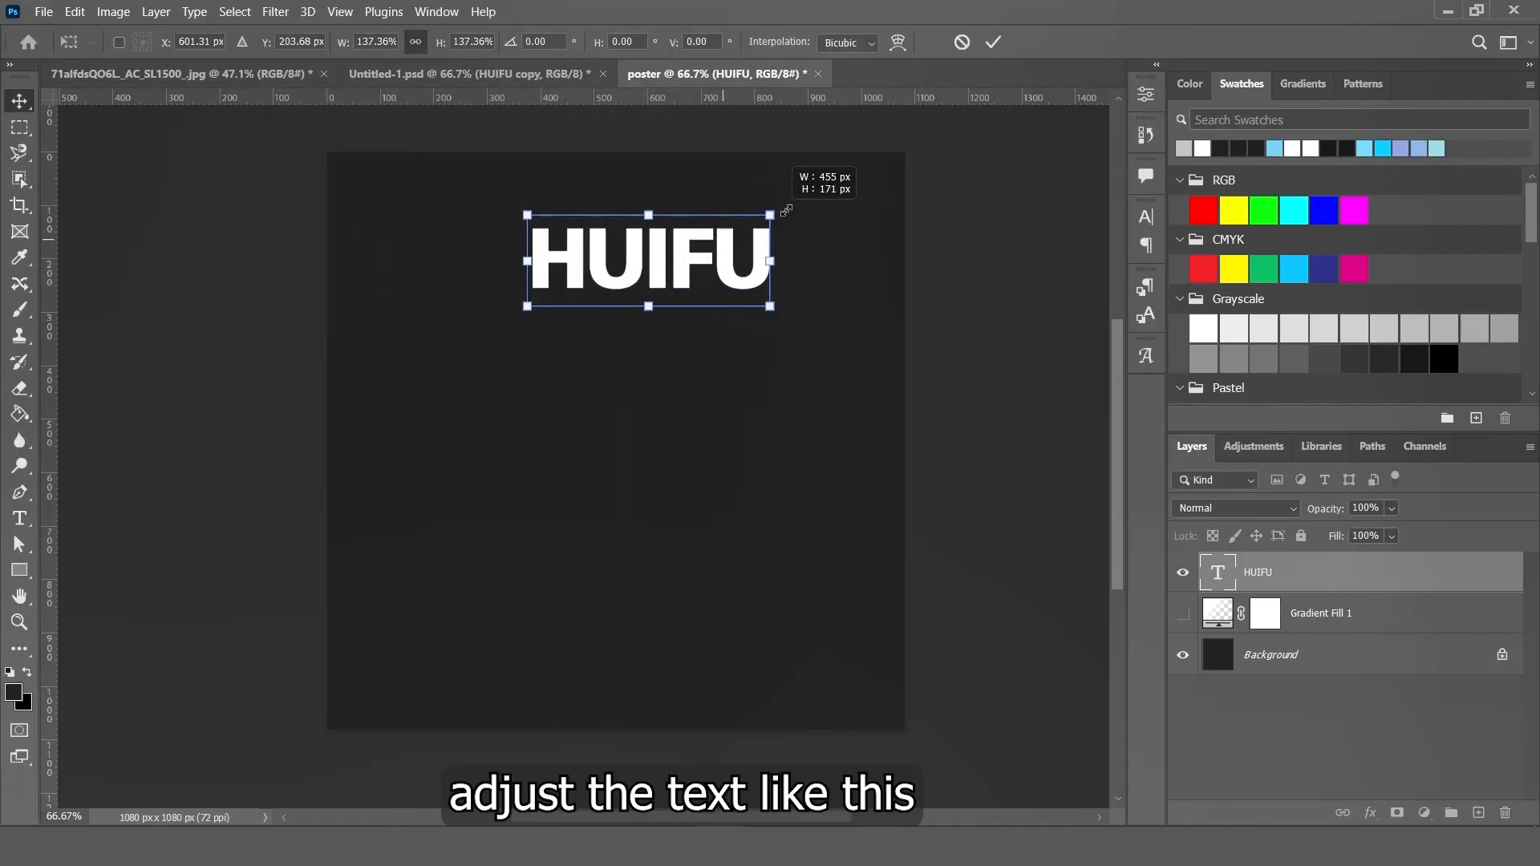
left_click_drag(722, 272, 516, 218)
left_click_drag(670, 268, 898, 371)
left_click_drag(789, 301, 784, 294)
key("Return")
- Duplicate the HUIFU text to the canvas's lower edge and set the opacity of both text layers to 8%
left_click_drag(648, 260, 654, 683)
left_click(1319, 526, "shift")
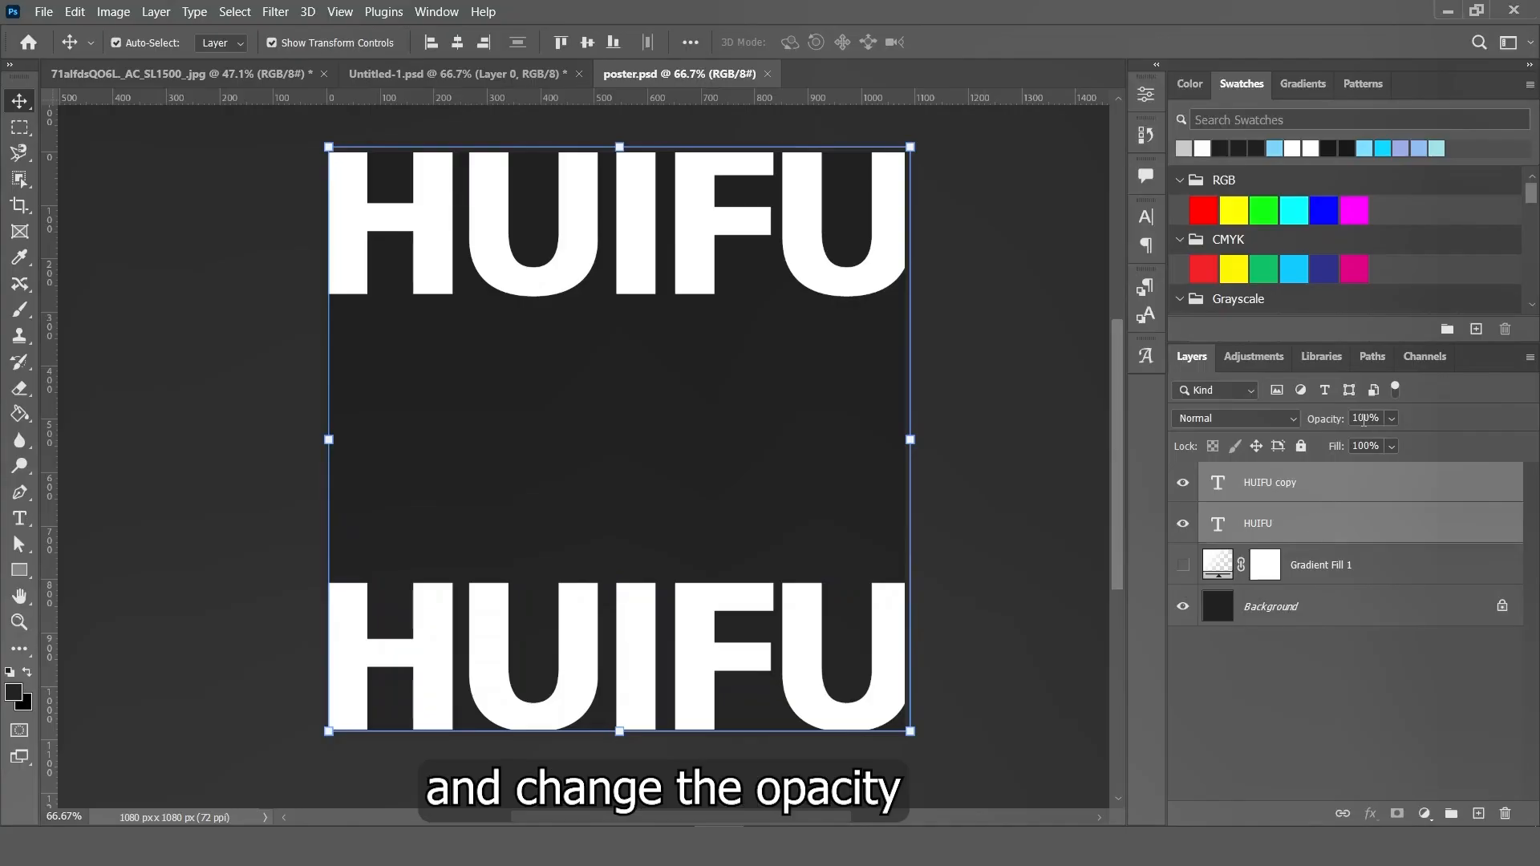
type("8")
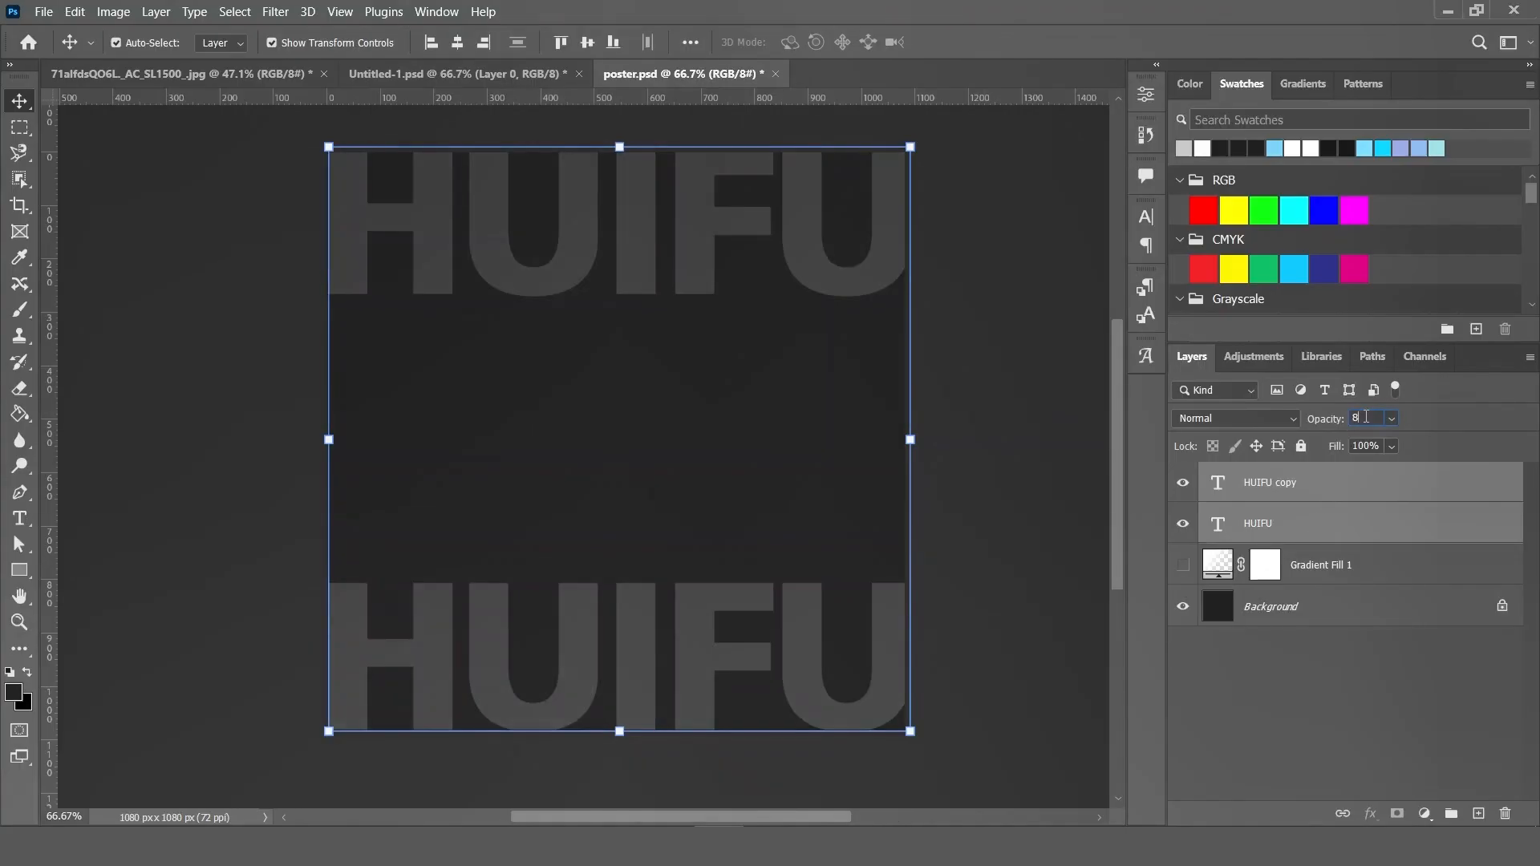
left_click(1018, 388)
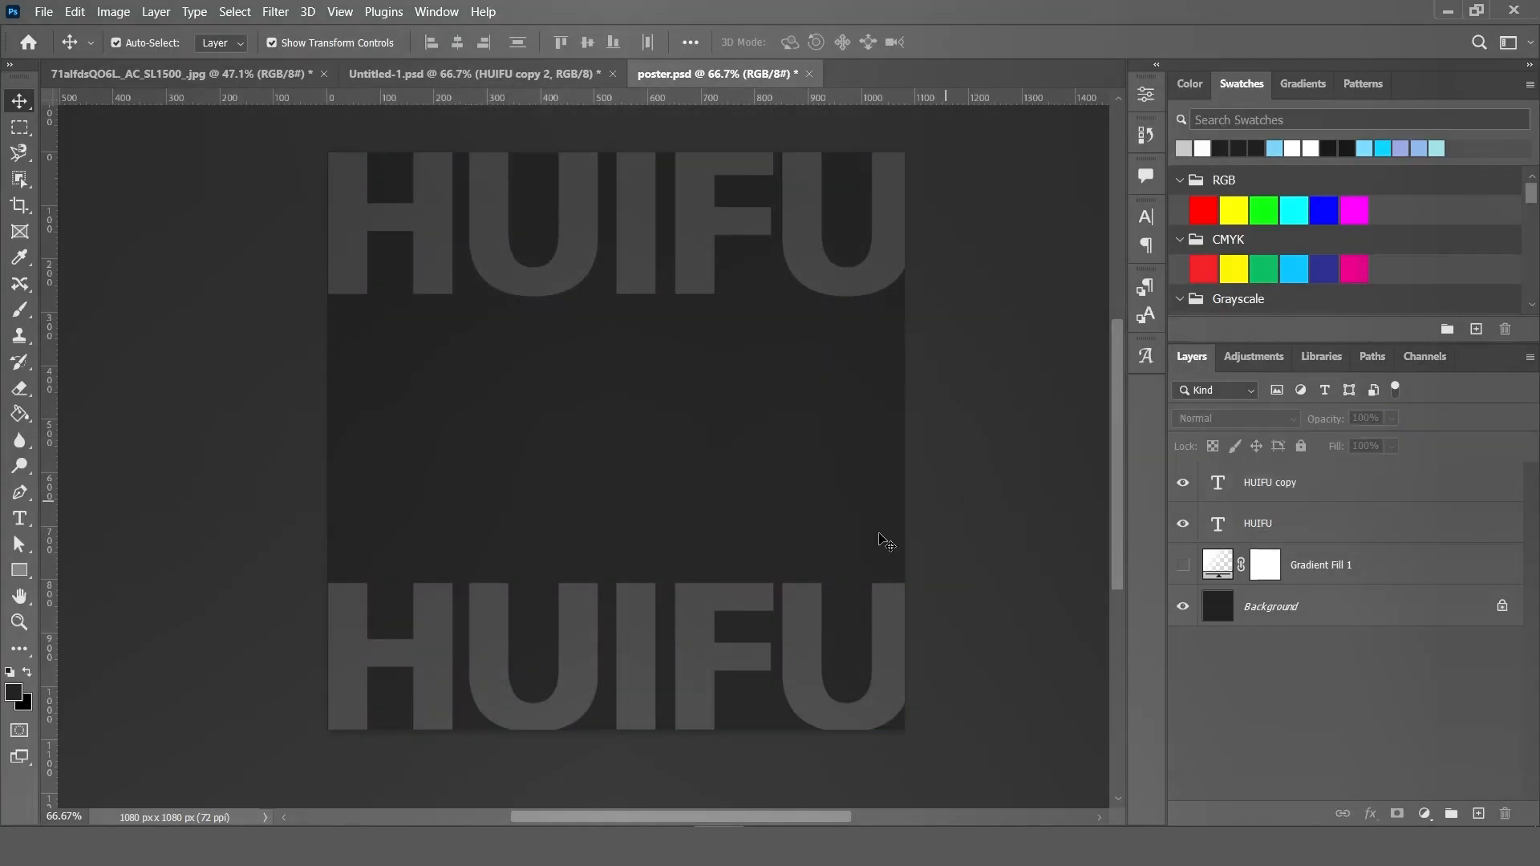
- Split the lower HUIFU text's Blend If black slider for the underlying layer to 0 / 116
left_click(826, 662)
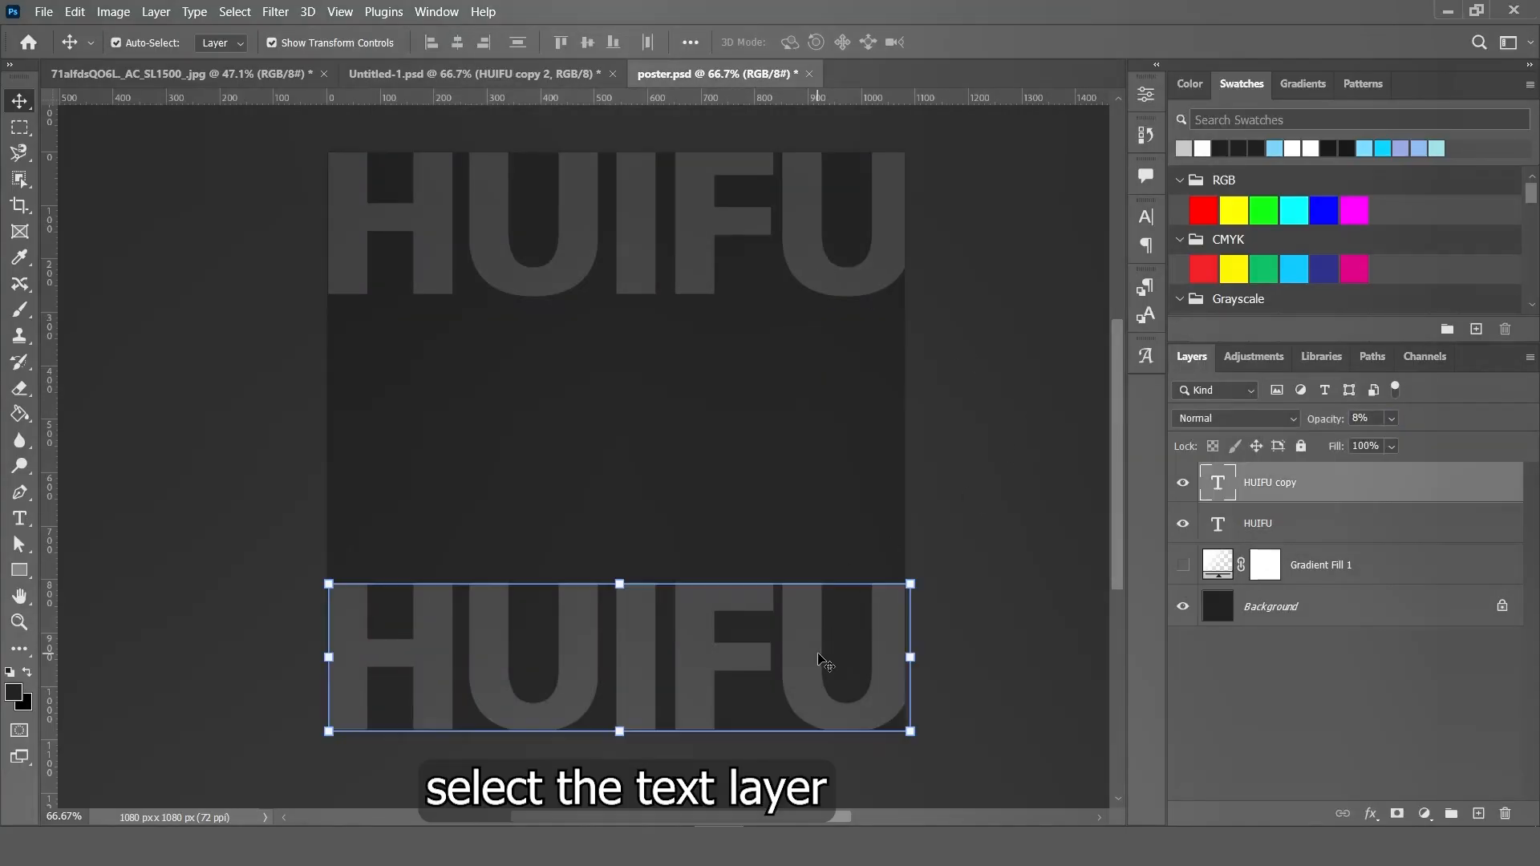
double_click(1489, 499)
left_click_drag(874, 267, 1297, 86)
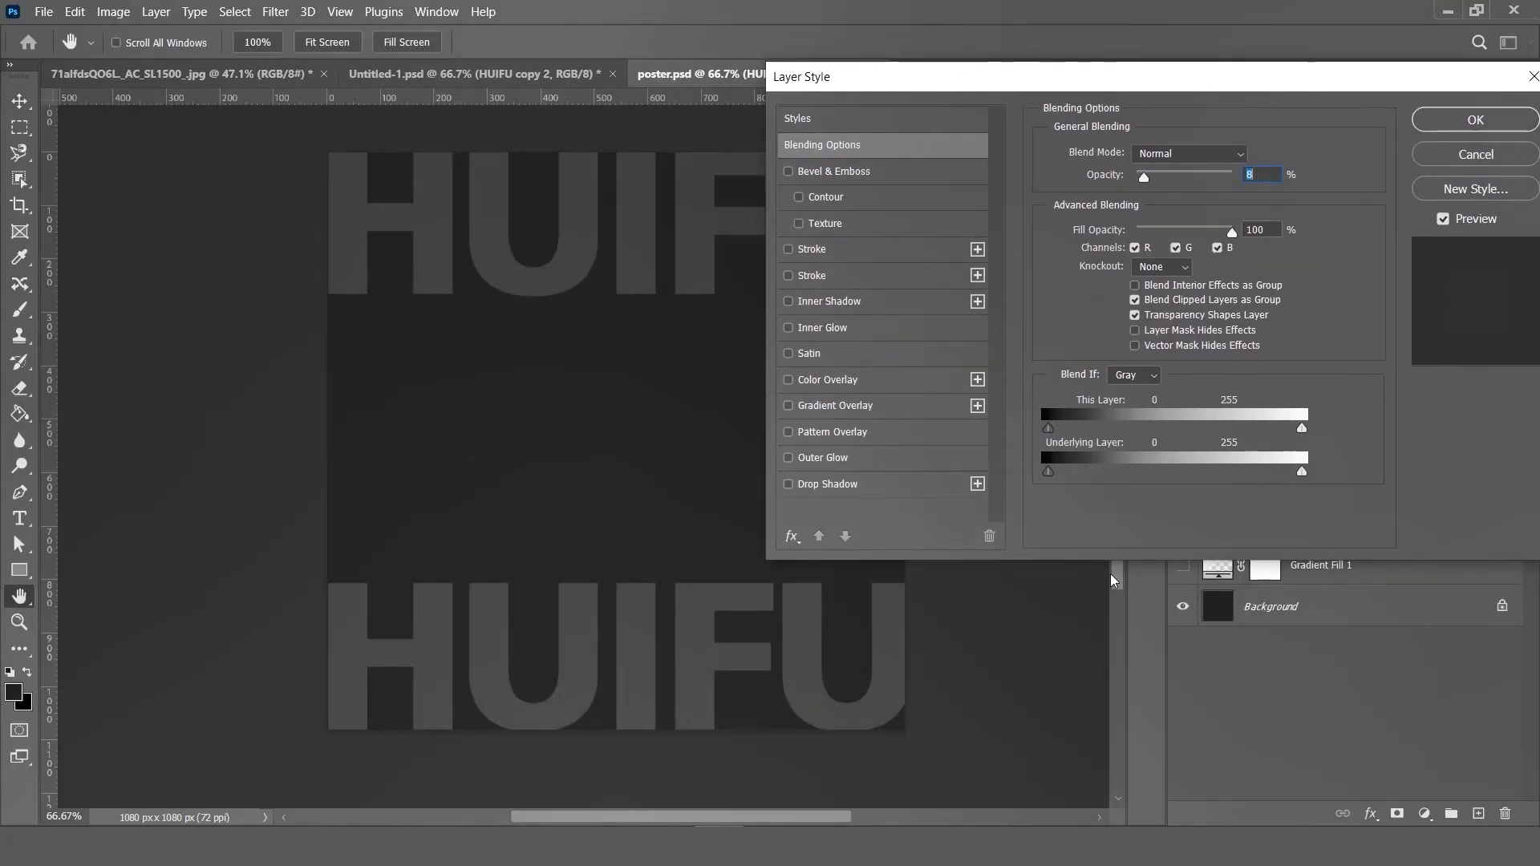
left_click_drag(1047, 471, 1167, 475)
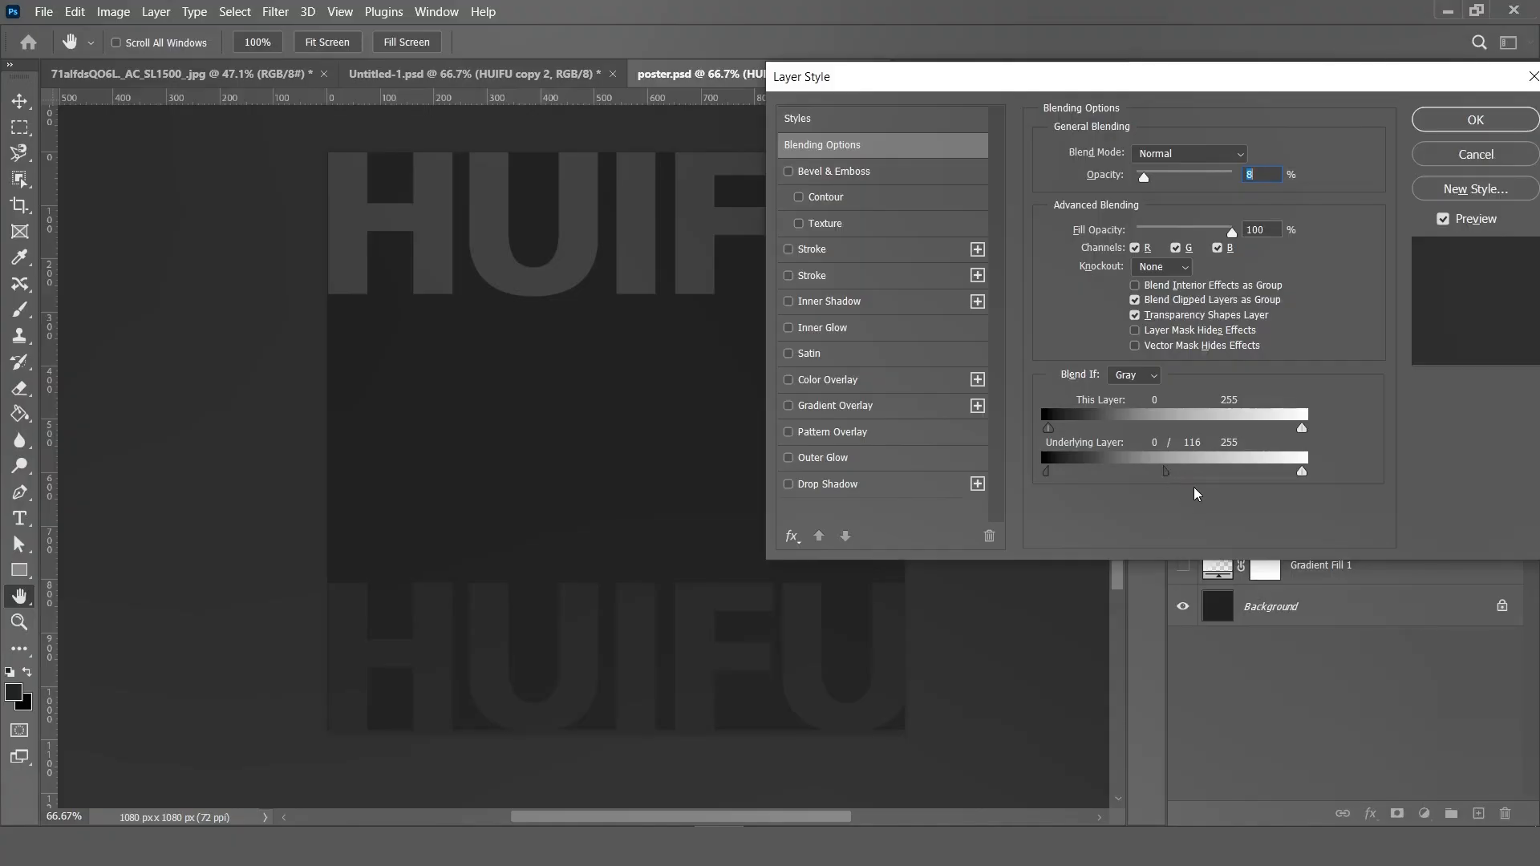
left_click(1476, 120)
- Split the upper HUIFU text's Blend If black slider for the underlying layer to 0 / 125
left_click(695, 238)
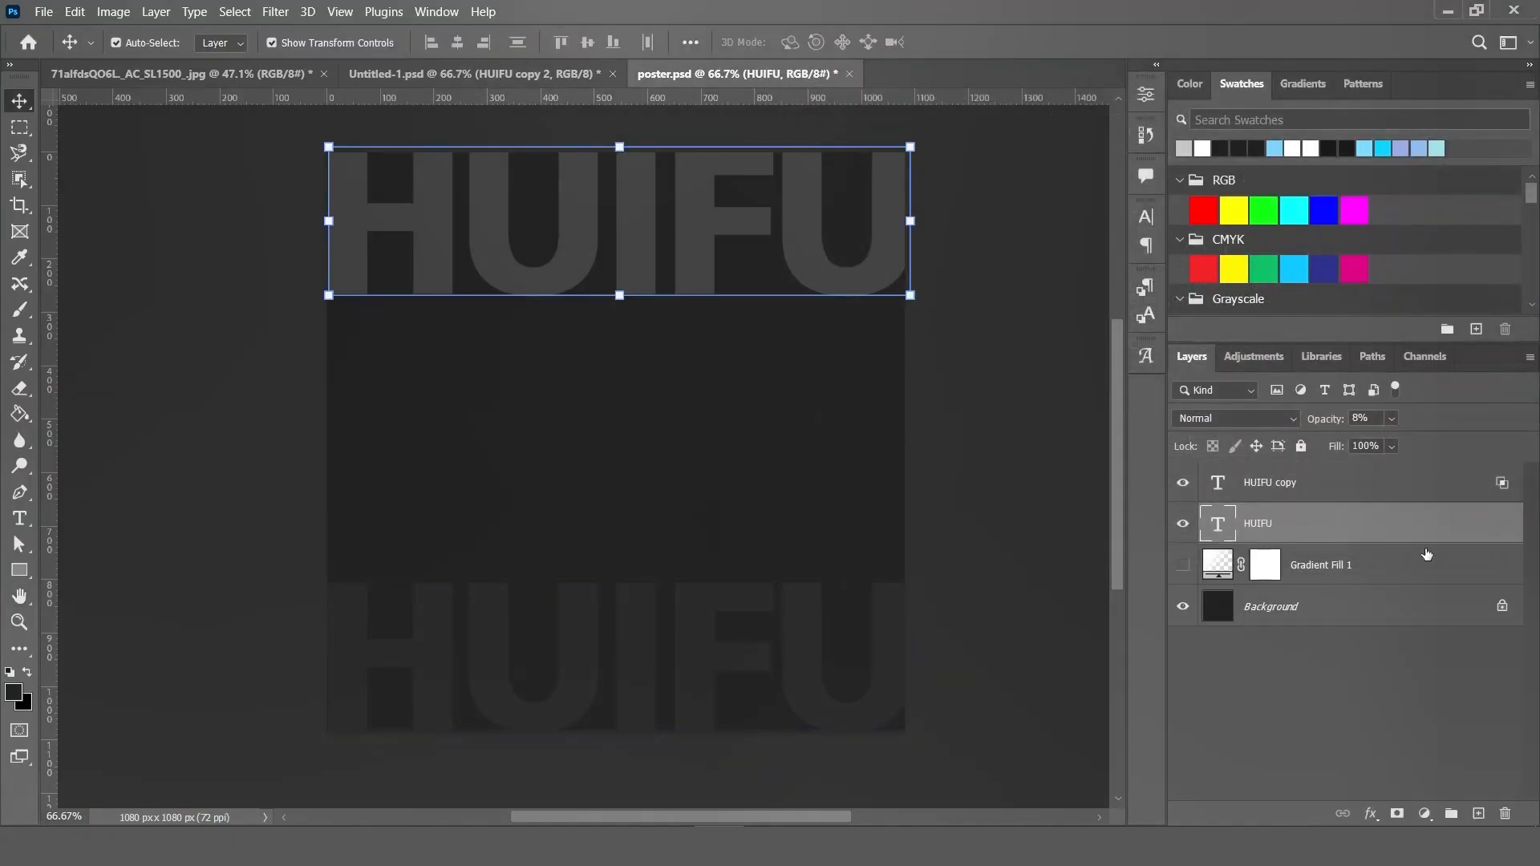
double_click(1501, 533)
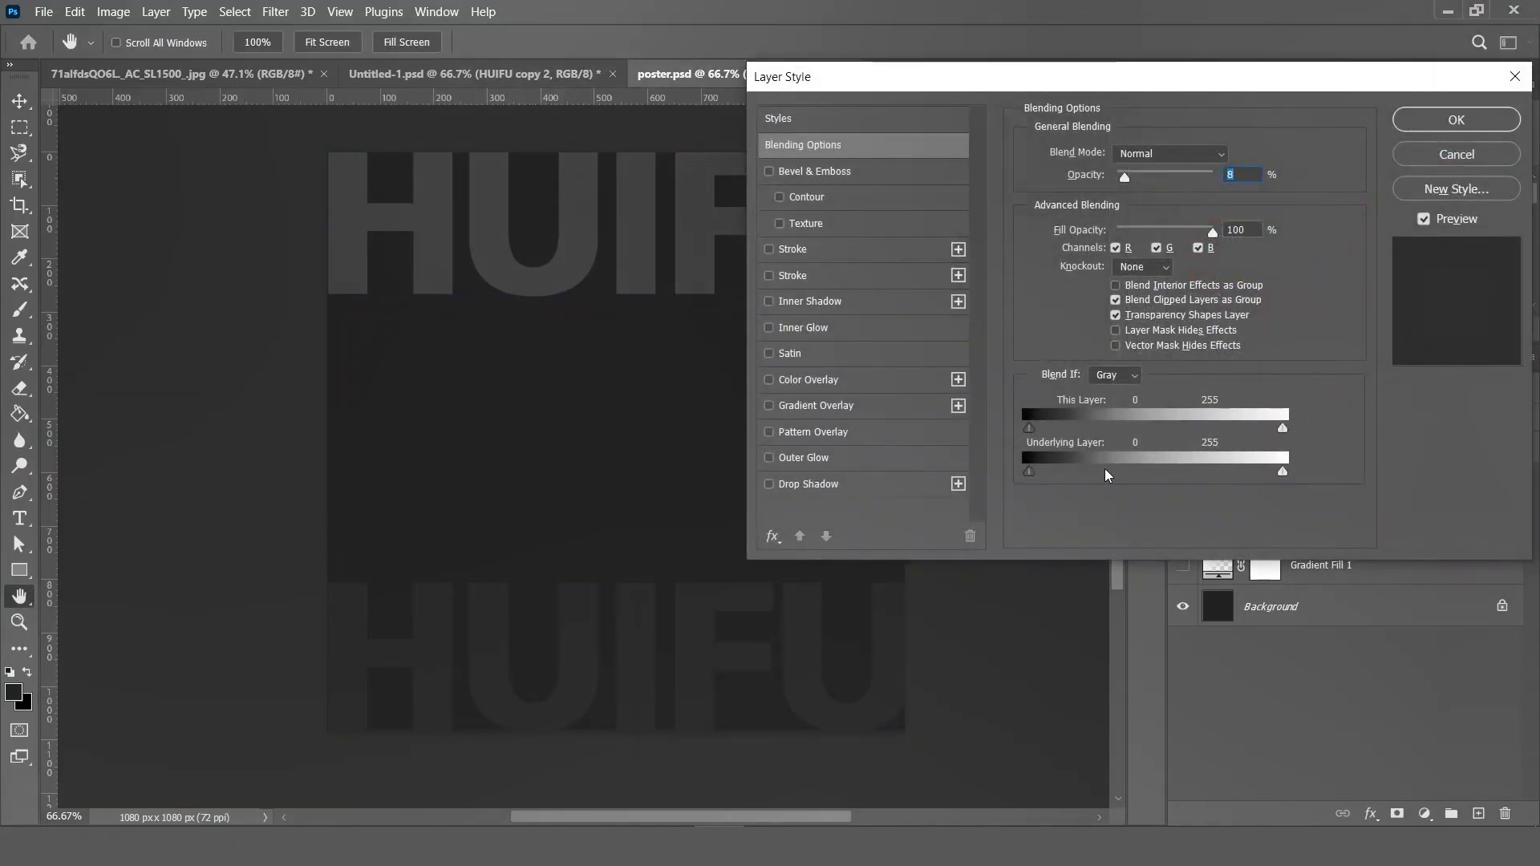
left_click_drag(1029, 473, 1155, 473)
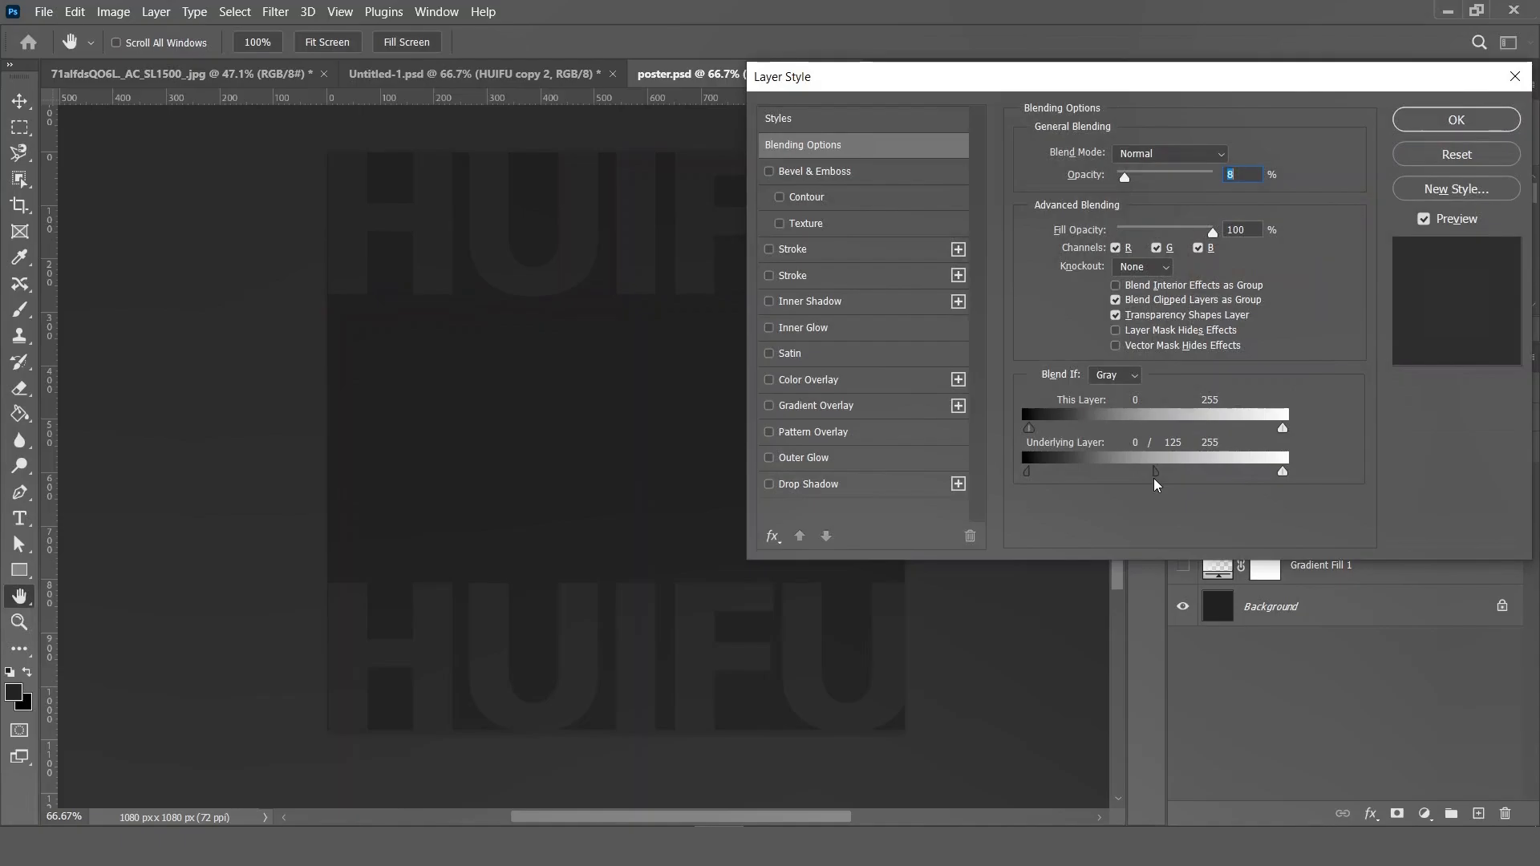
left_click(1455, 119)
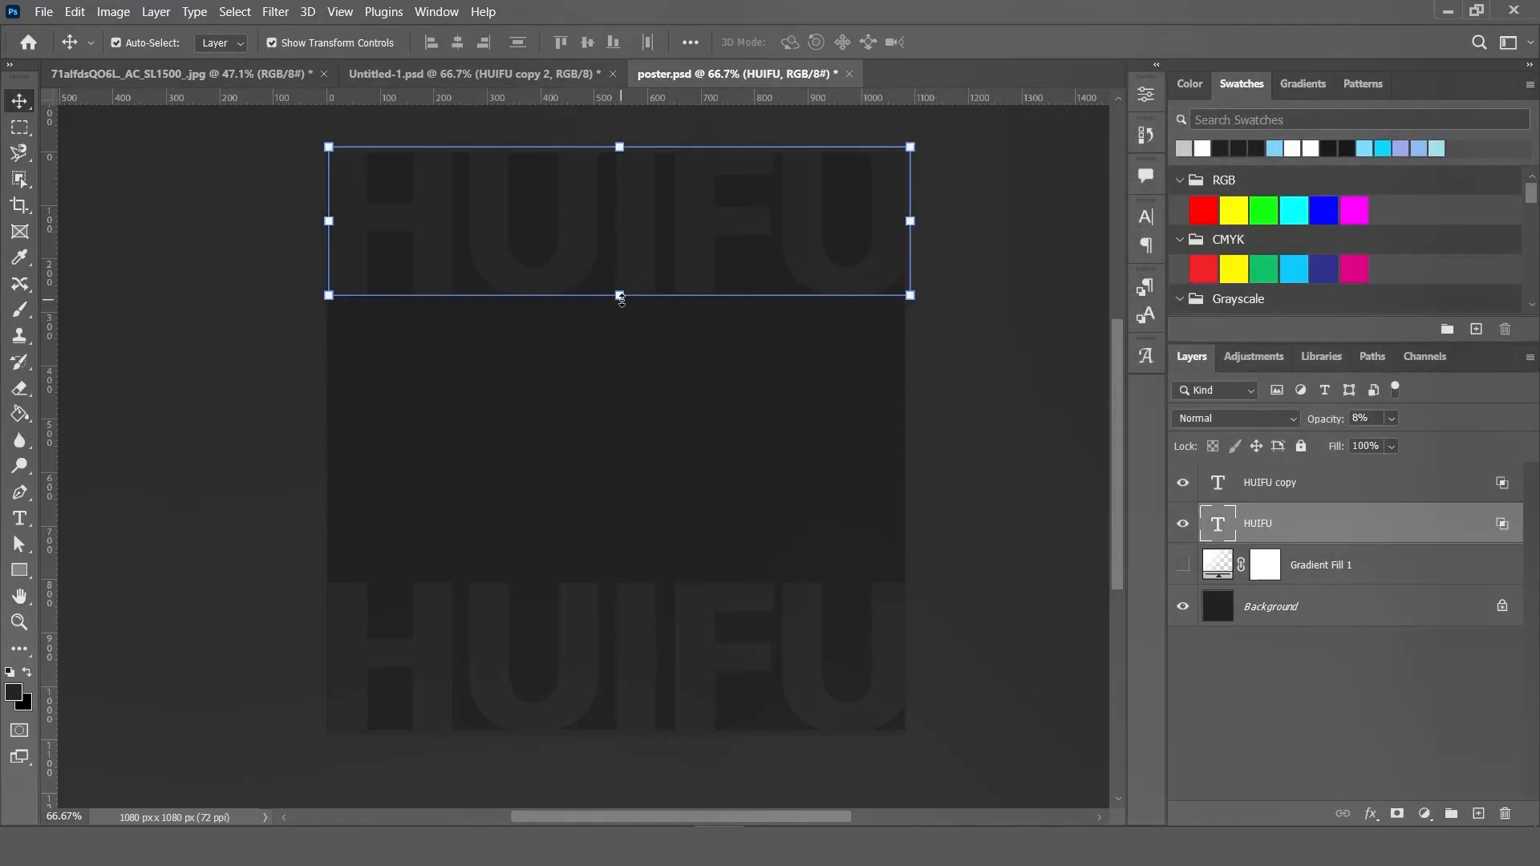
- Reduce the height of both HUIFU texts to 86.80%, keeping them against the canvas's upper and lower edges
key("ctrl+t")
left_click_drag(614, 331, 615, 311)
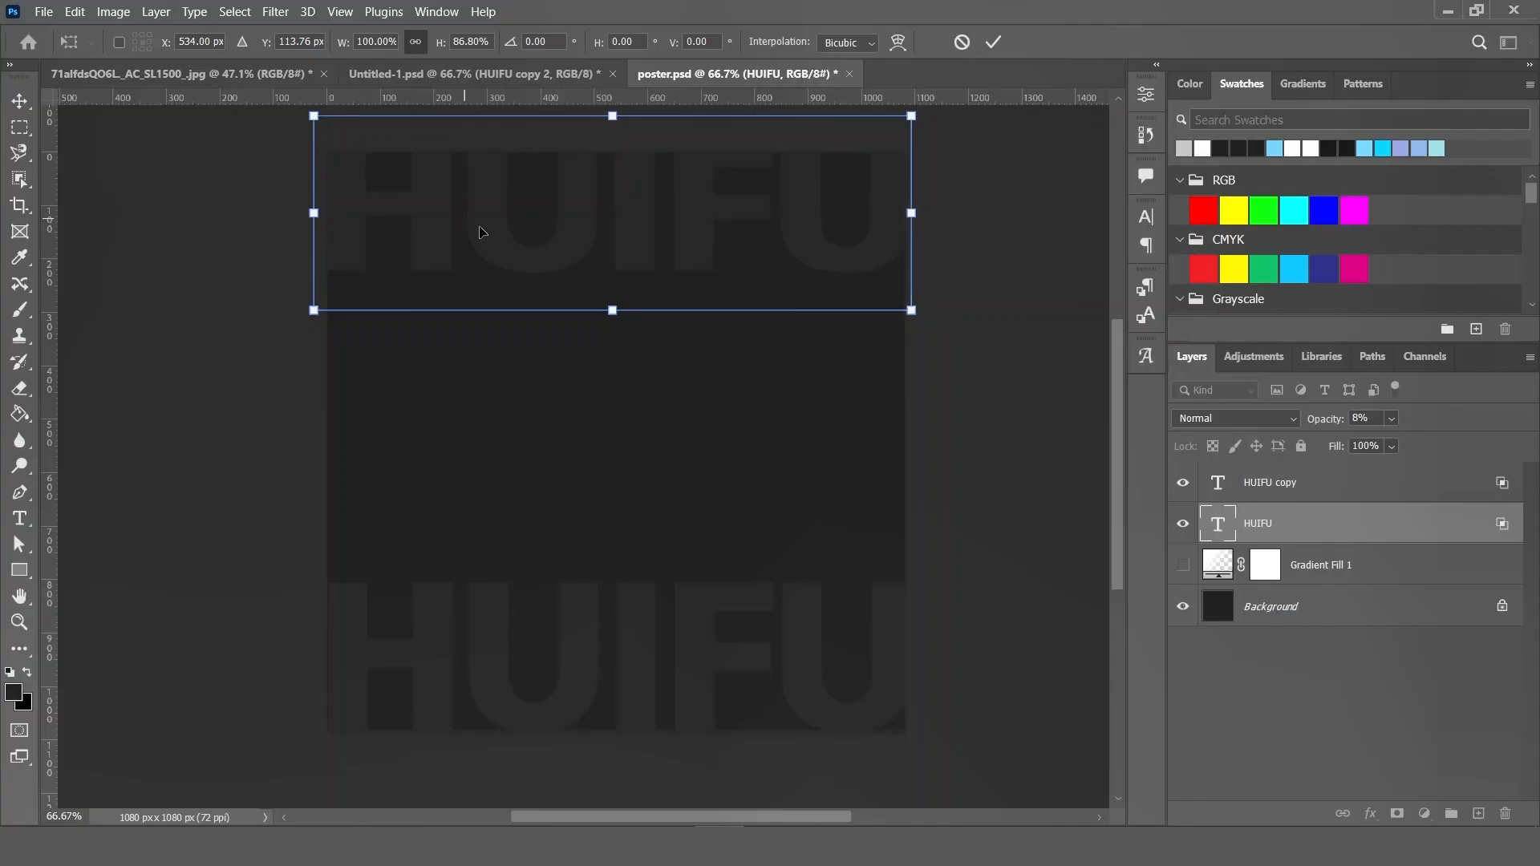
key("Return")
left_click(609, 618)
key("ctrl+t")
left_click_drag(614, 556, 612, 582)
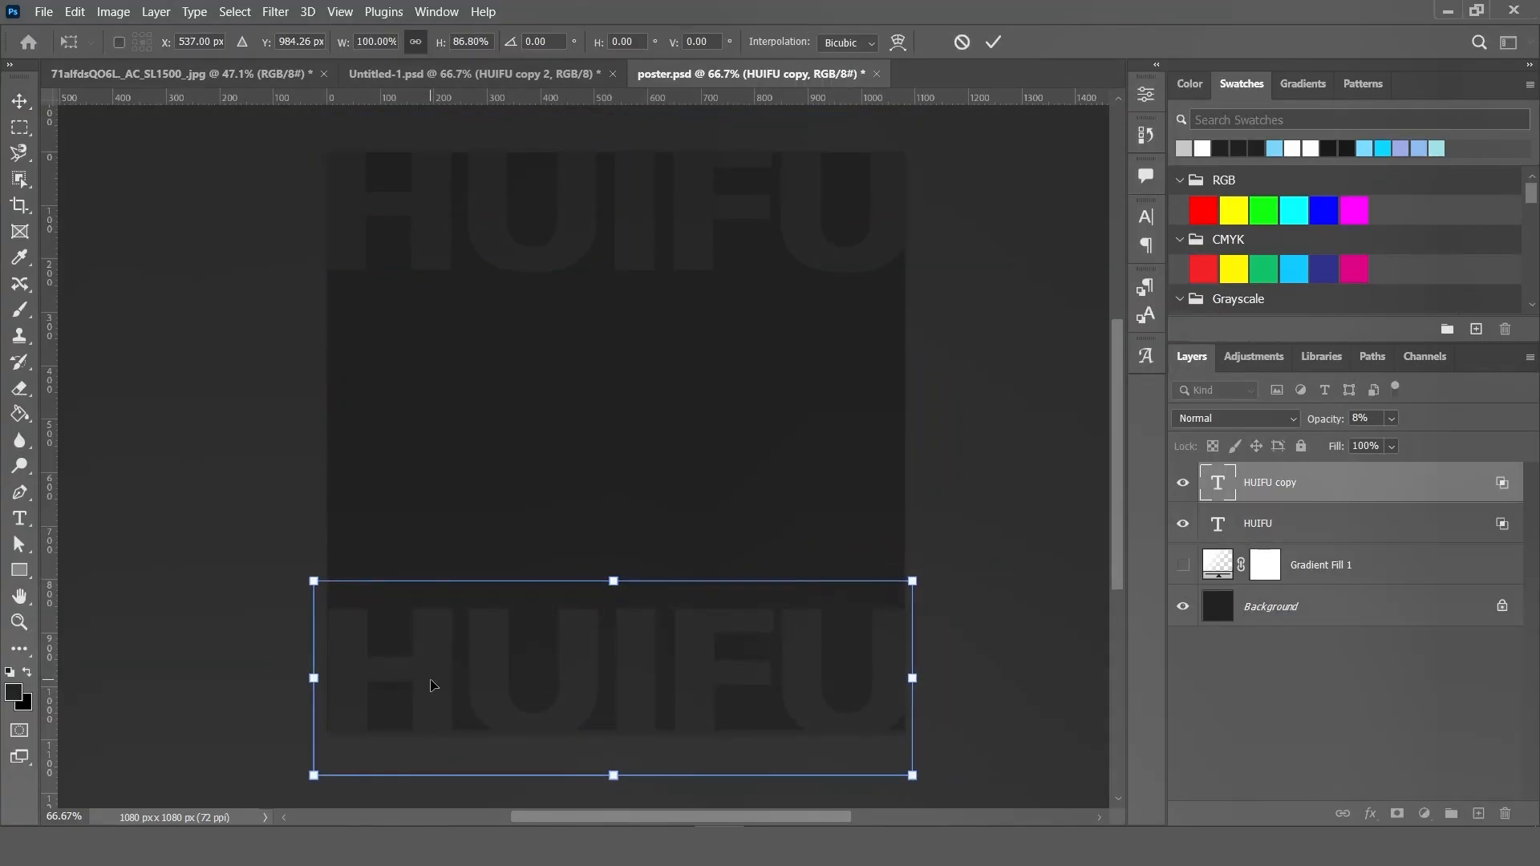
key("Return")
left_click(994, 338)
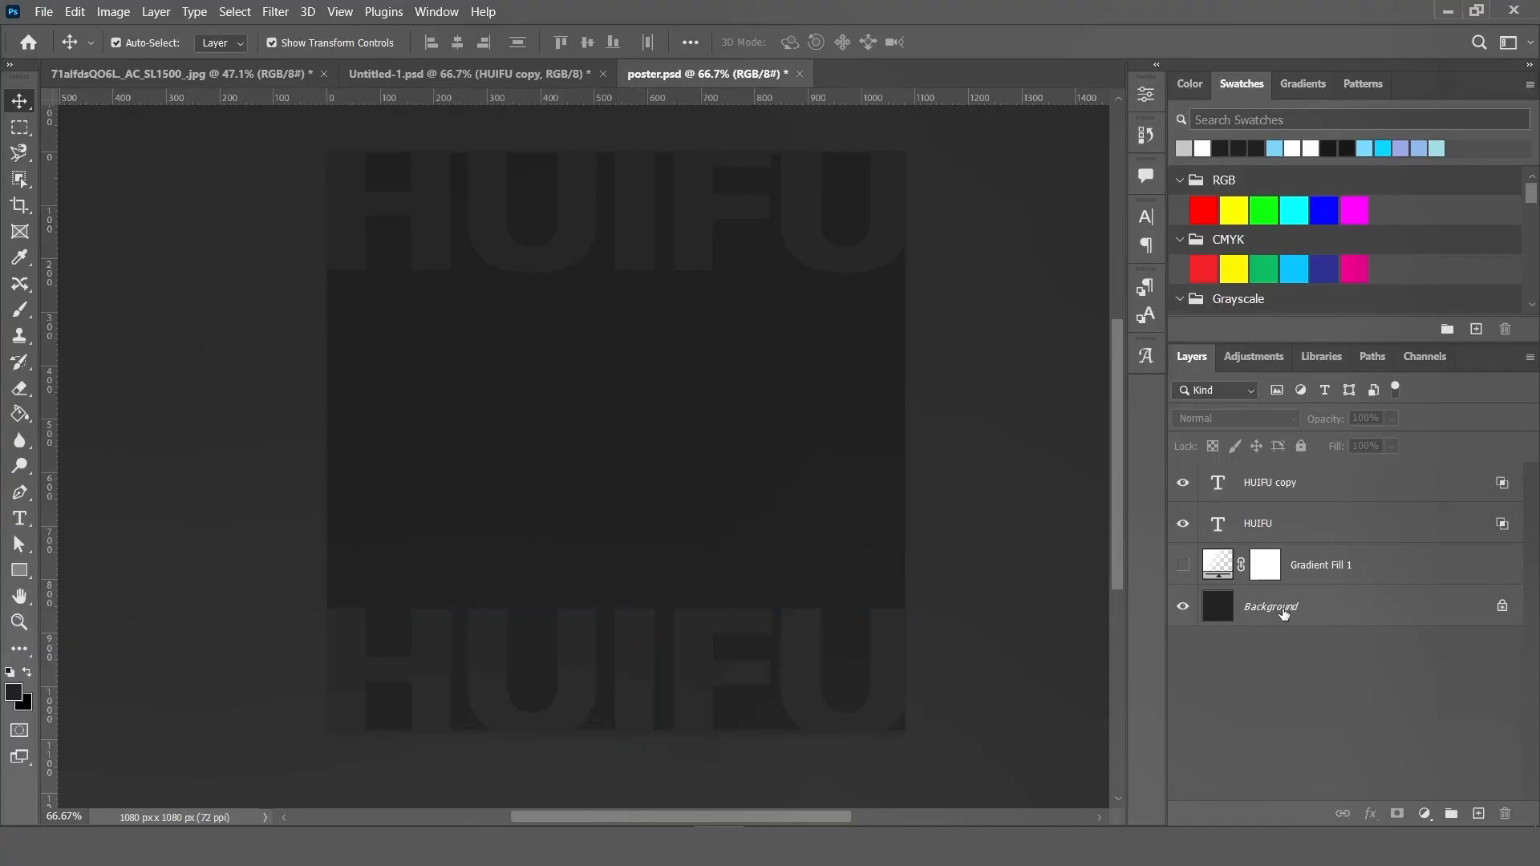
- Show the gradient fill layer and move it above both HUIFU text layers
left_click(1308, 575)
left_click(1183, 565)
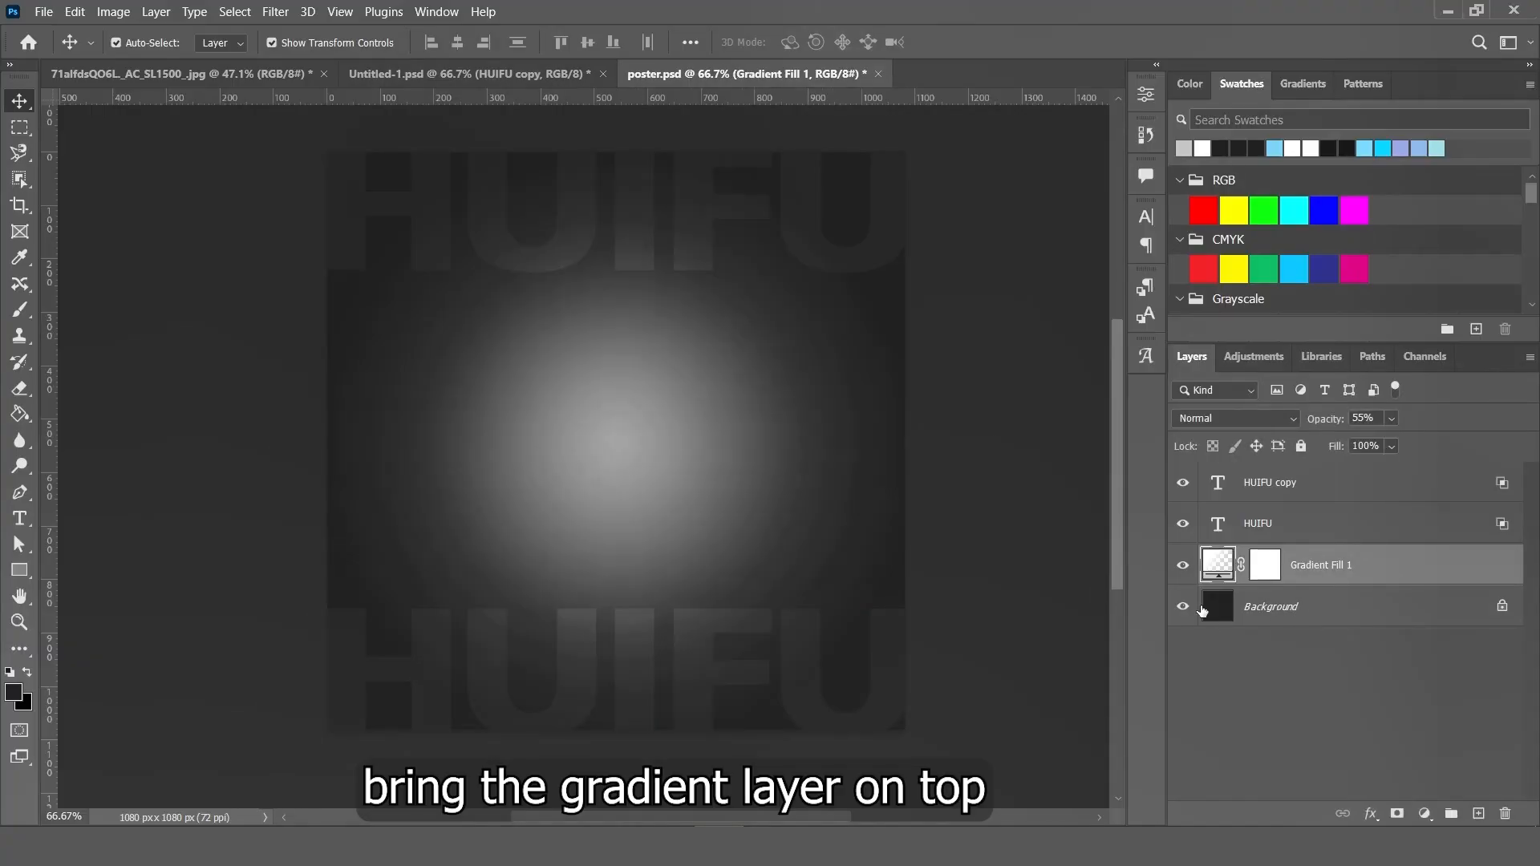
left_click_drag(1332, 571, 1304, 483)
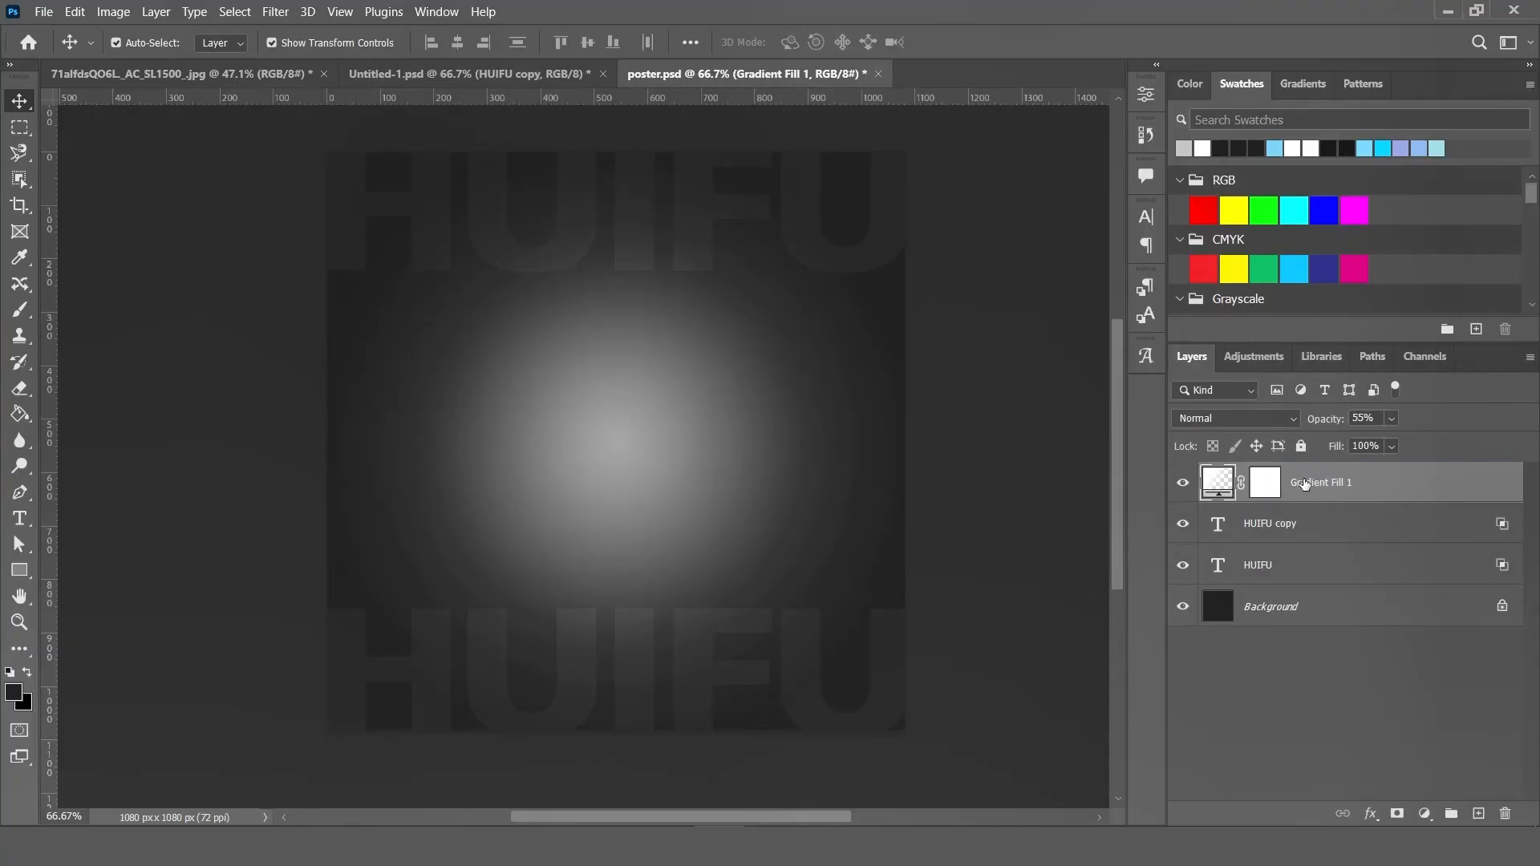
- Bring the masked earbuds layer from the product photo into poster.psd, scale it down and center it on the canvas
left_click(280, 73)
left_click(1315, 485)
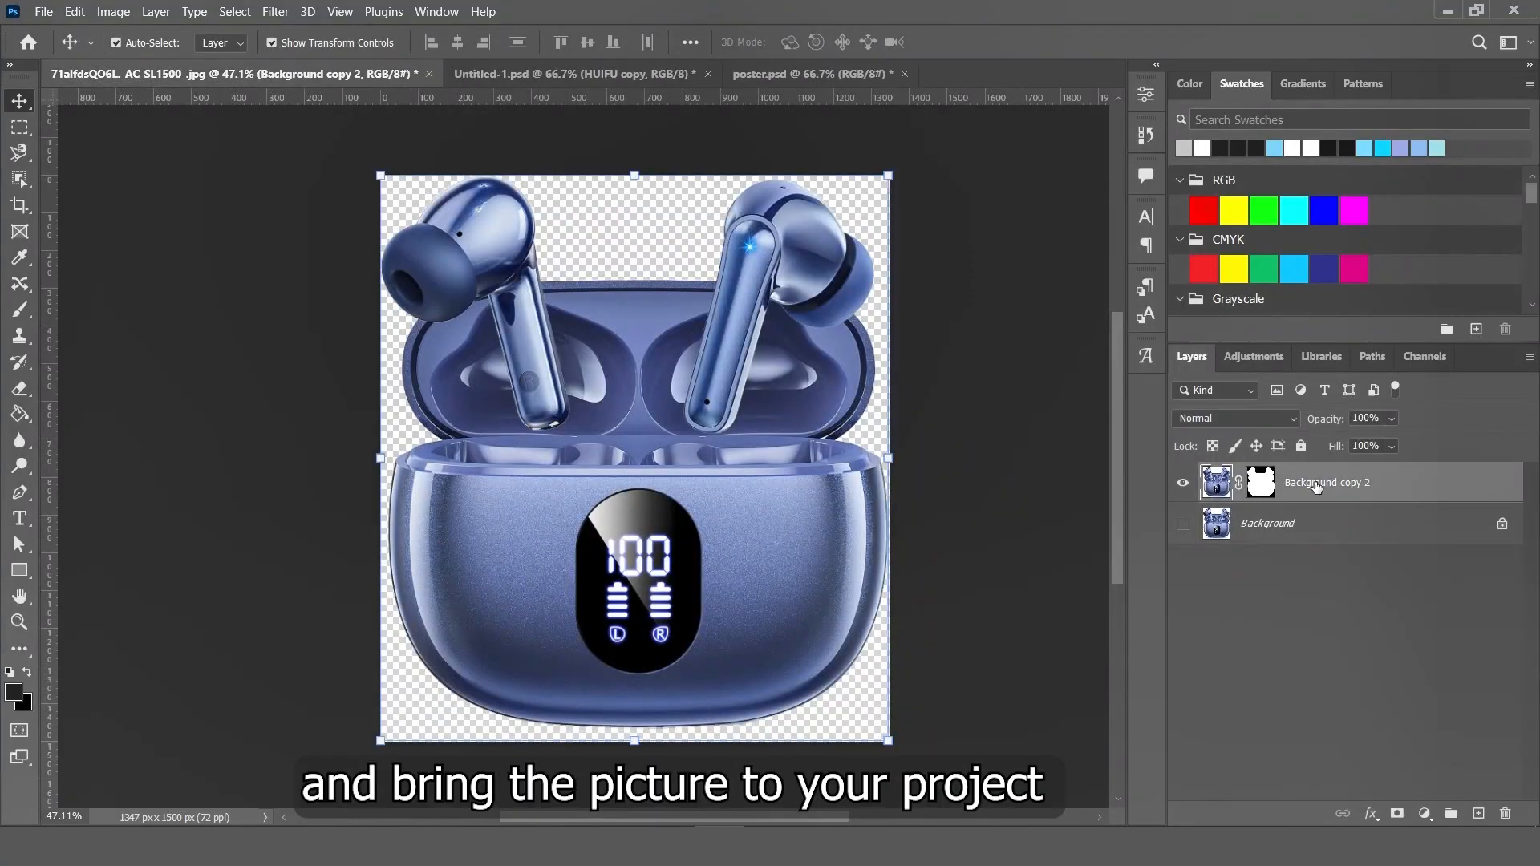
left_click_drag(1323, 488, 598, 448)
left_click_drag(907, 782, 569, 335)
left_click_drag(463, 274, 665, 528)
left_click(992, 41)
- Apply the Minimum filter to the earbuds layer mask to tighten the cut-out's edge
scroll(802, 401, "up", 1)
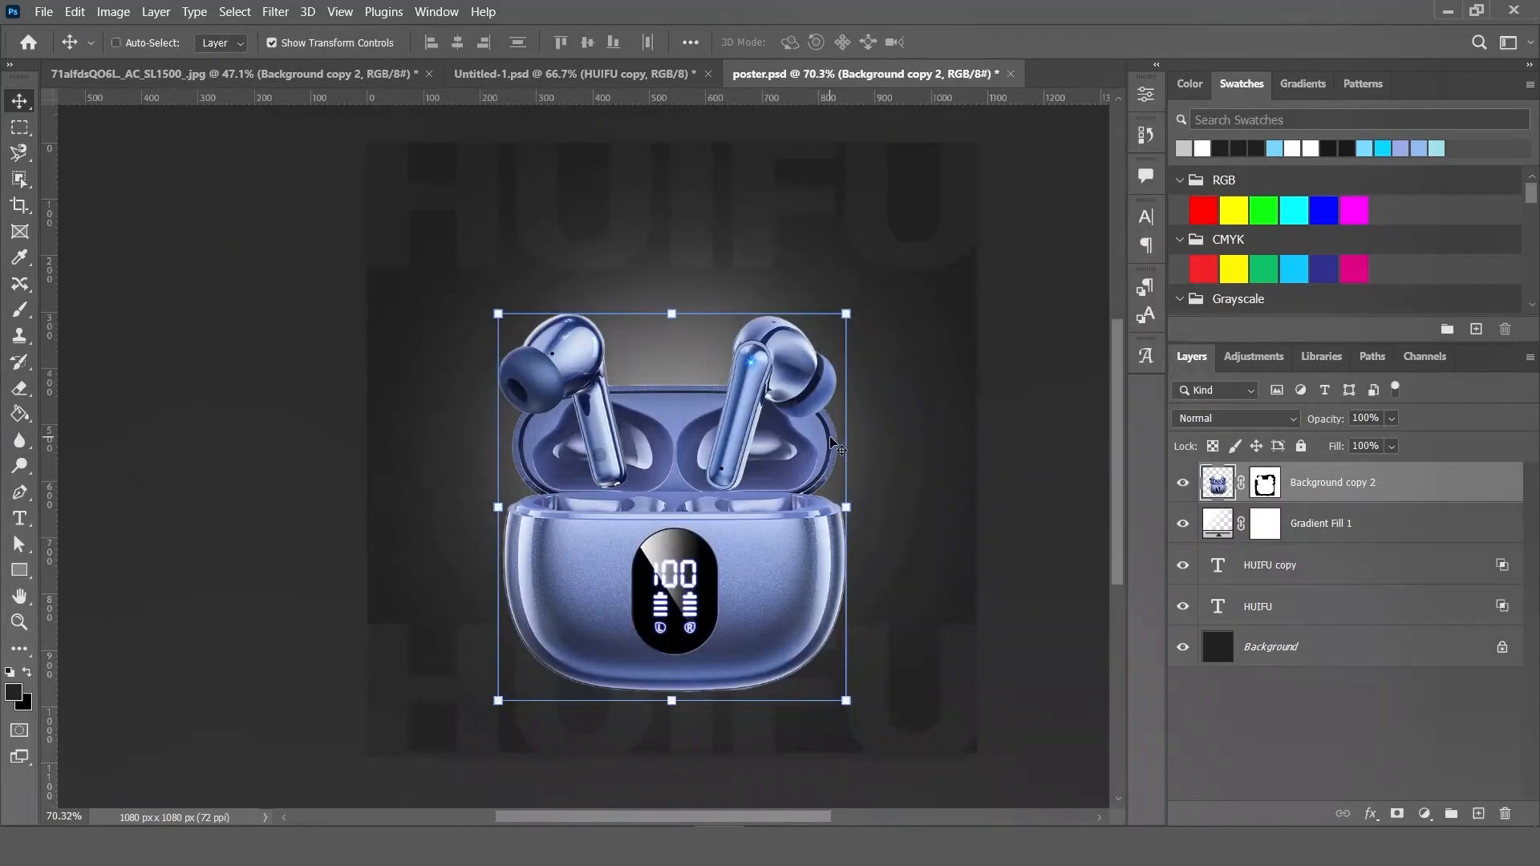
left_click(1264, 482)
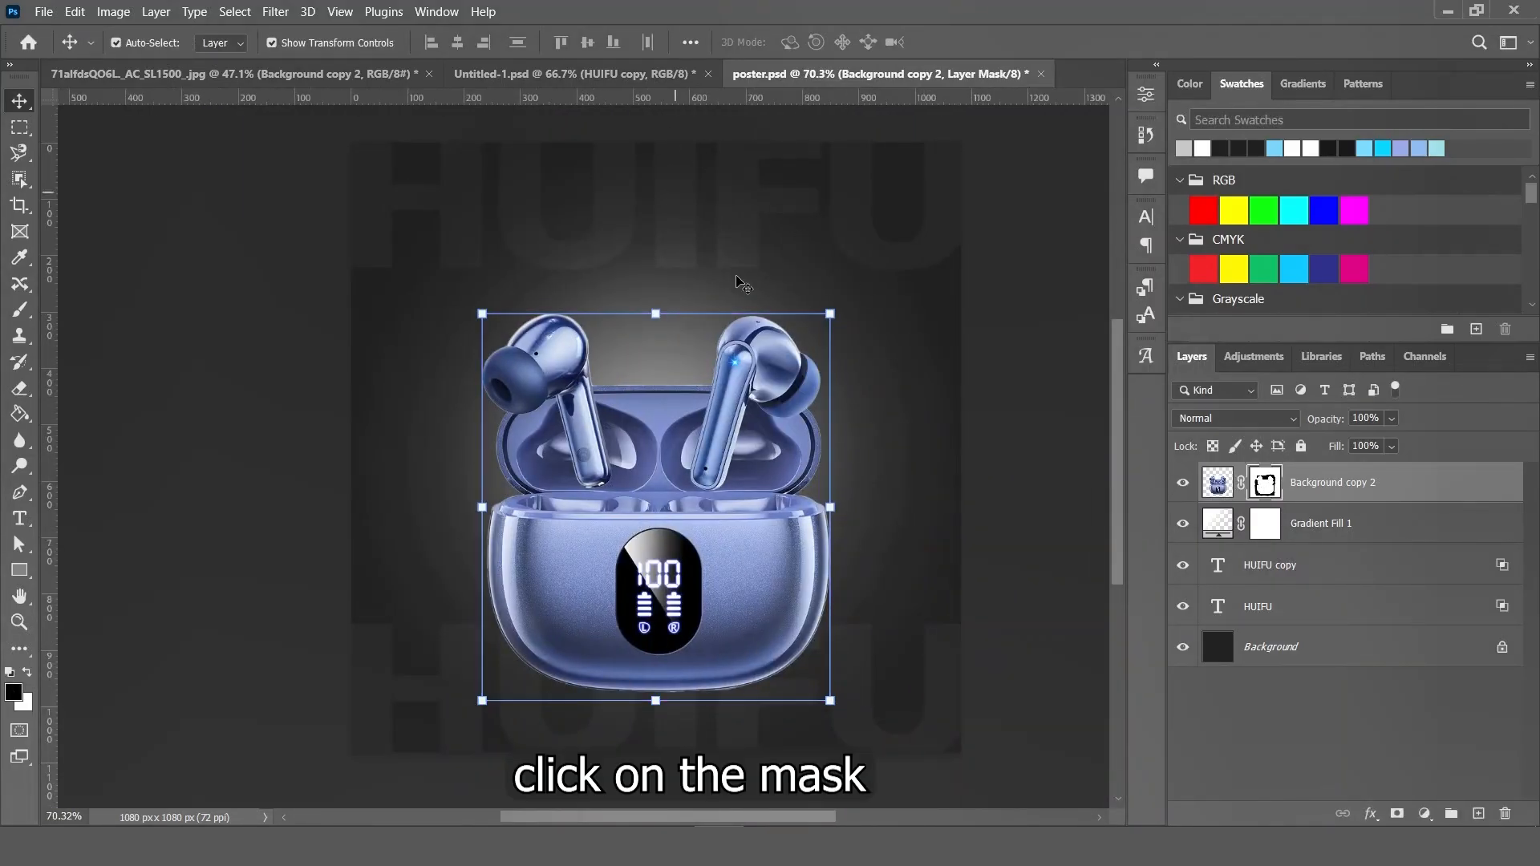
left_click(290, 20)
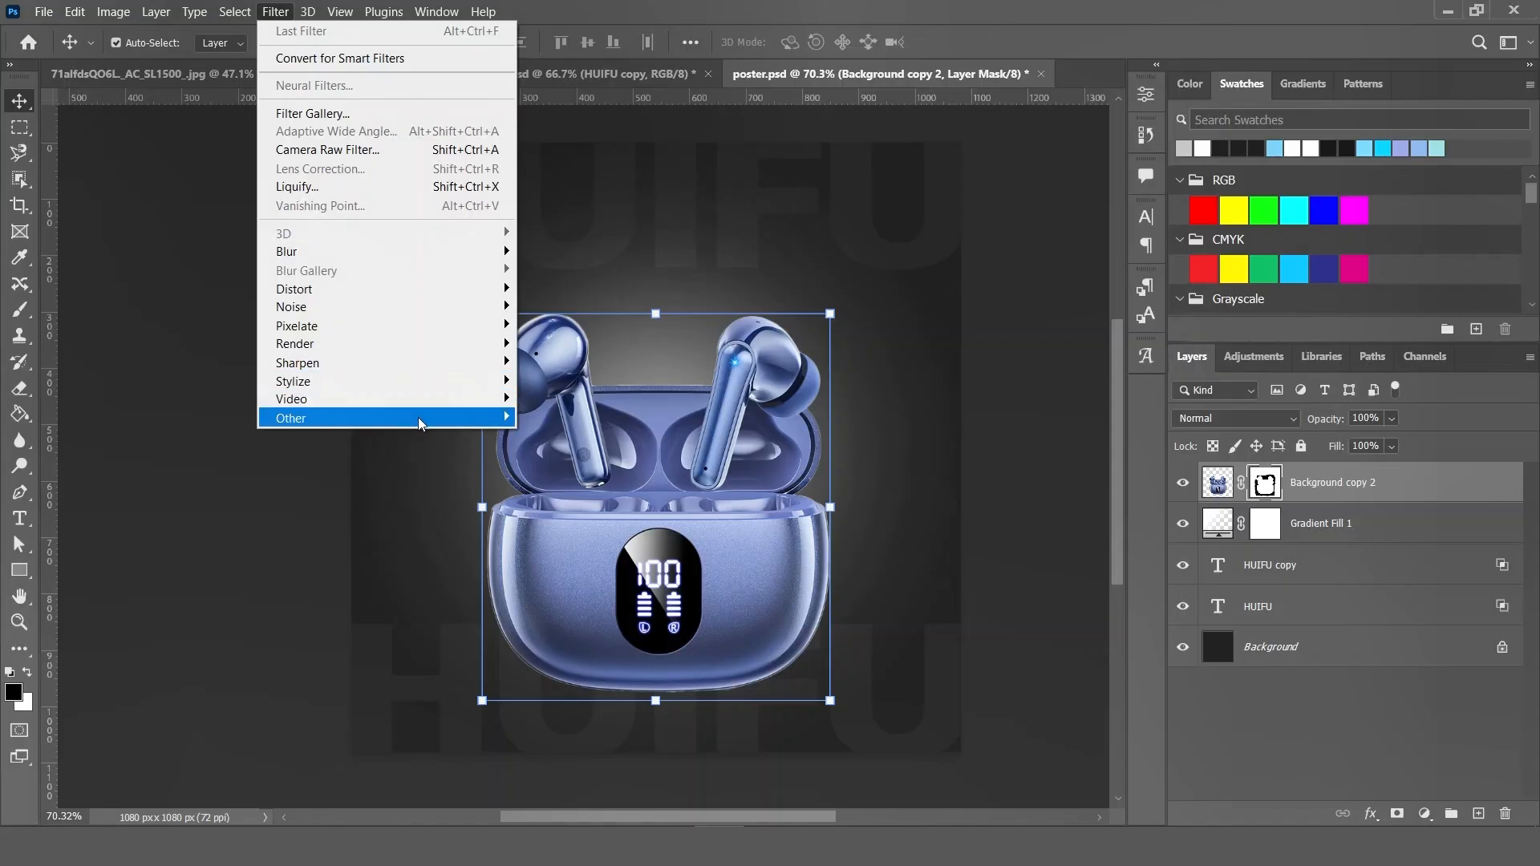
mouse_move(469, 425)
left_click(560, 491)
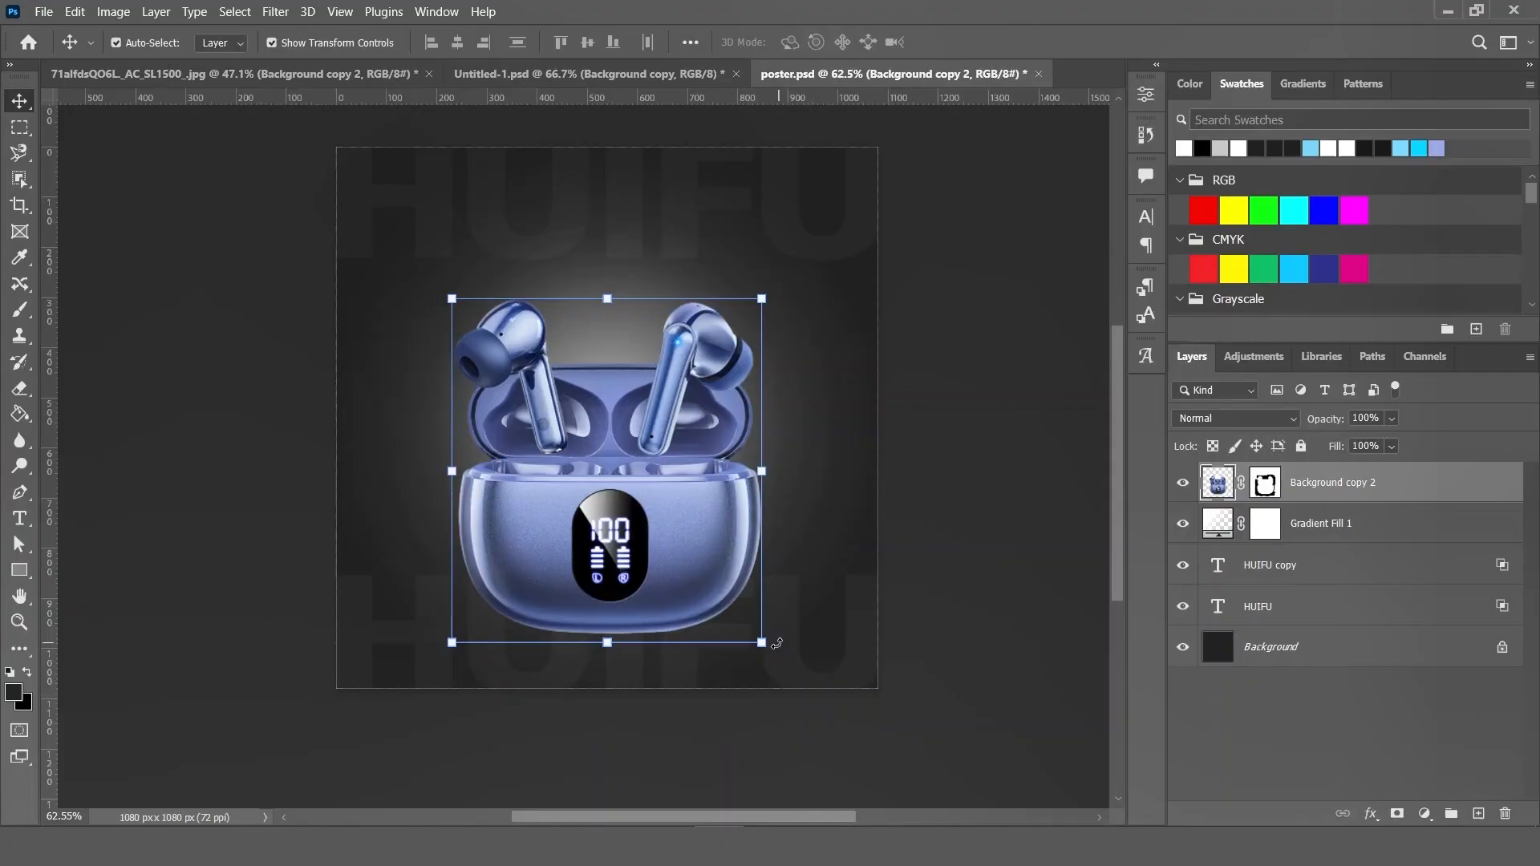
- Scale the earbuds image down further and place it horizontally centered in the lower half of the poster
left_click_drag(776, 642, 684, 540)
left_click_drag(583, 451, 630, 580)
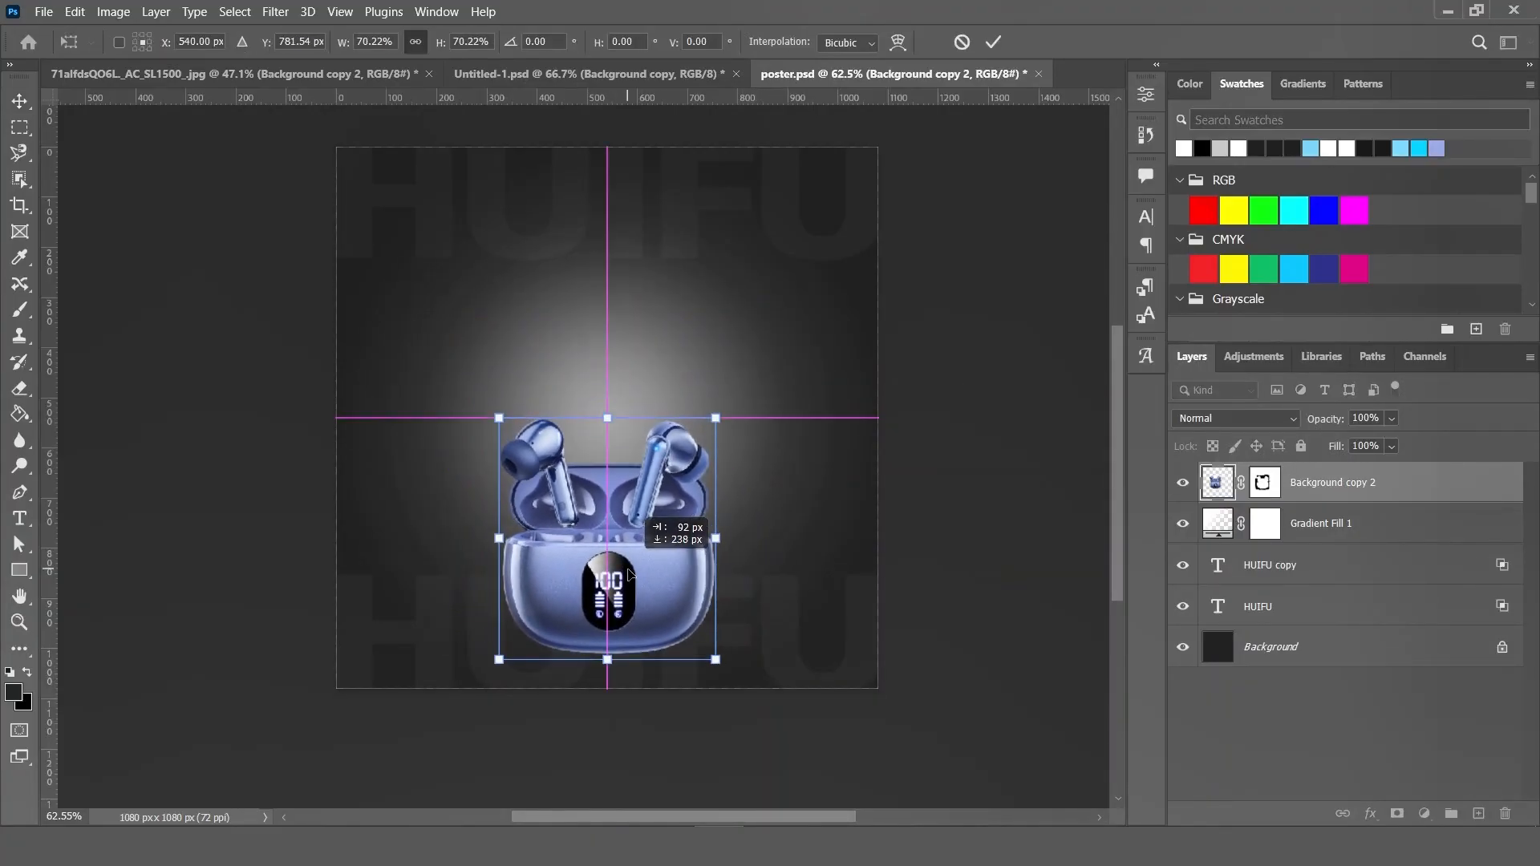
left_click_drag(710, 423, 774, 397)
left_click_drag(696, 513, 680, 513)
left_click(992, 42)
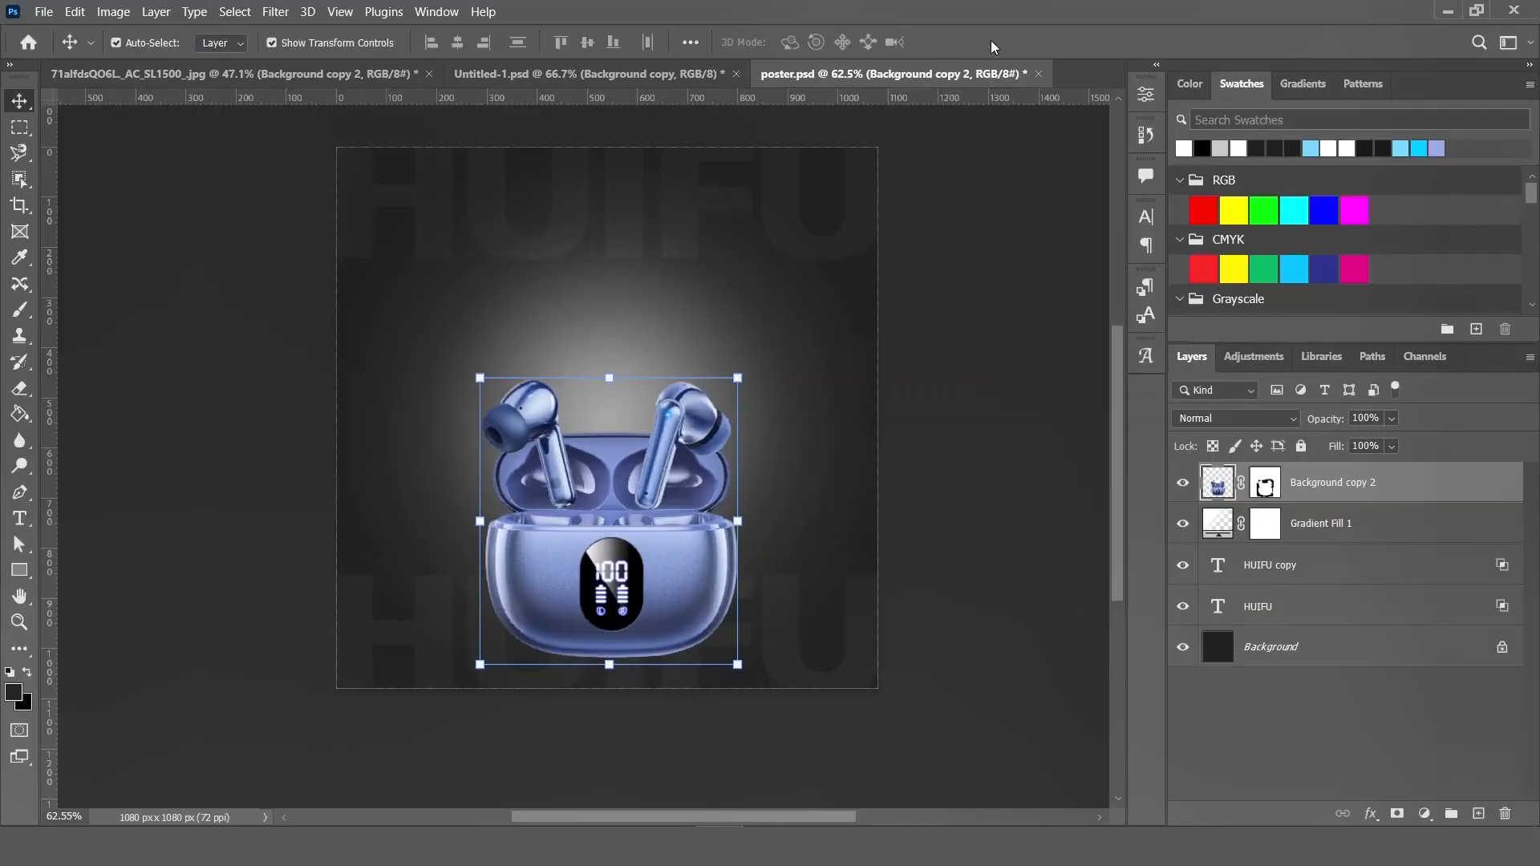
left_click(951, 333)
- Create a new empty layer and prepare a 514 px brush with black (000000) as the foreground color
scroll(578, 718, "up", 1)
scroll(536, 592, "left", 1)
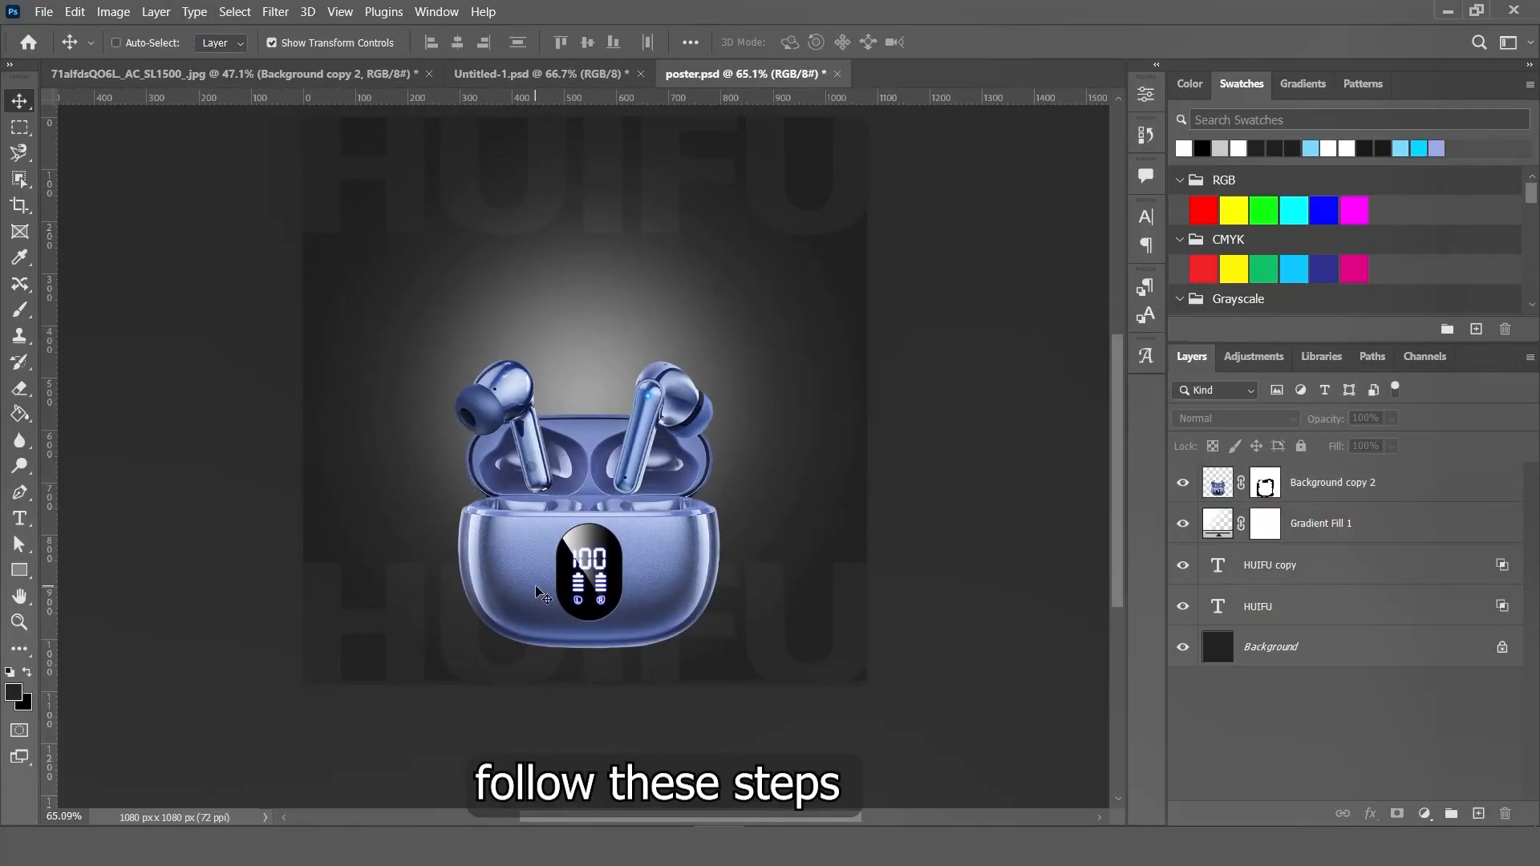
left_click(1477, 815)
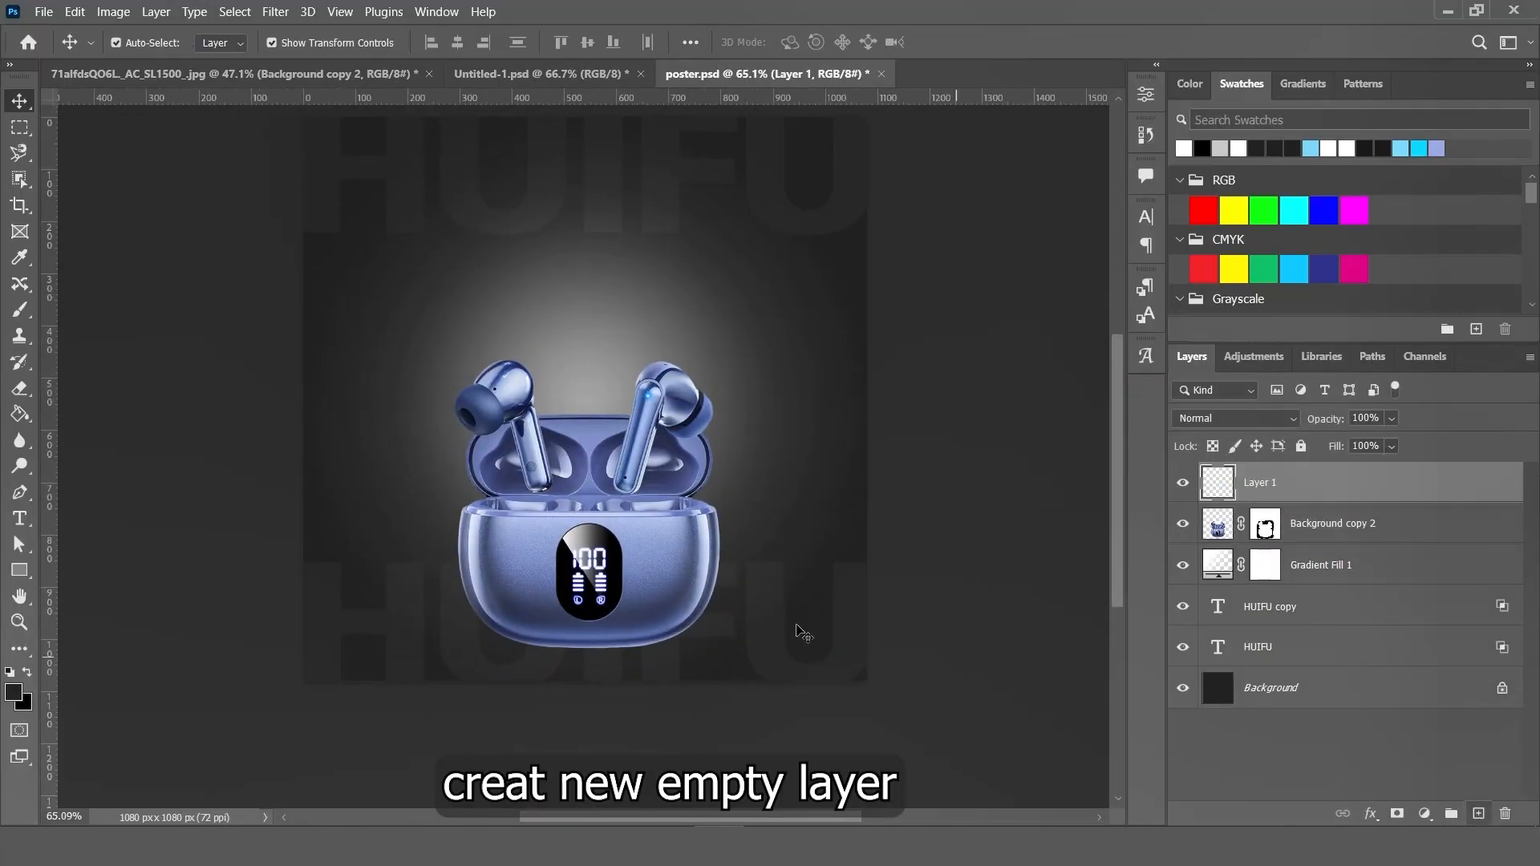
left_click(19, 312)
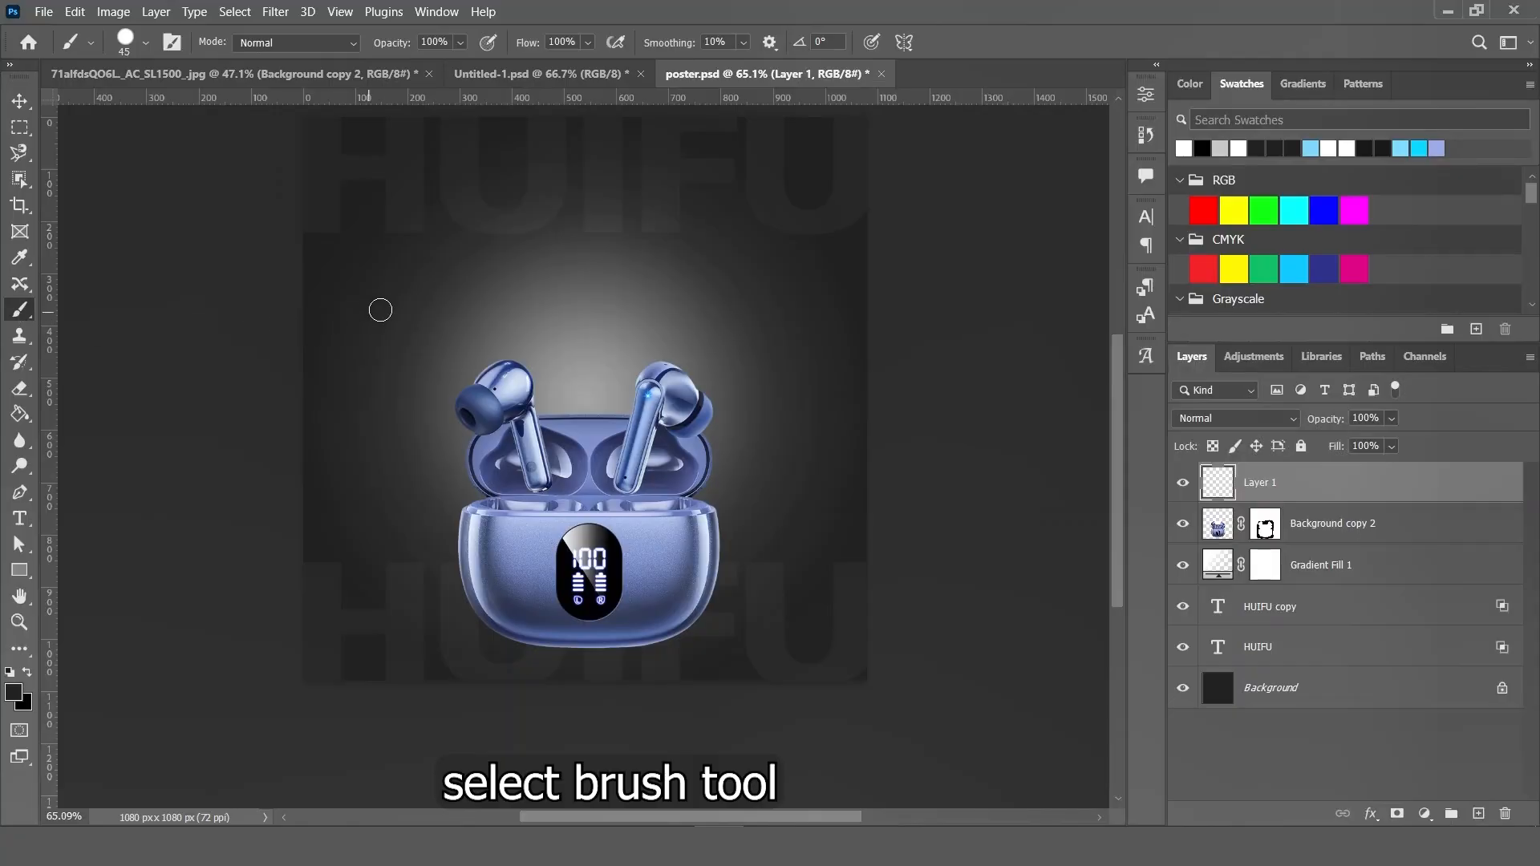
left_click_drag(380, 311, 561, 354)
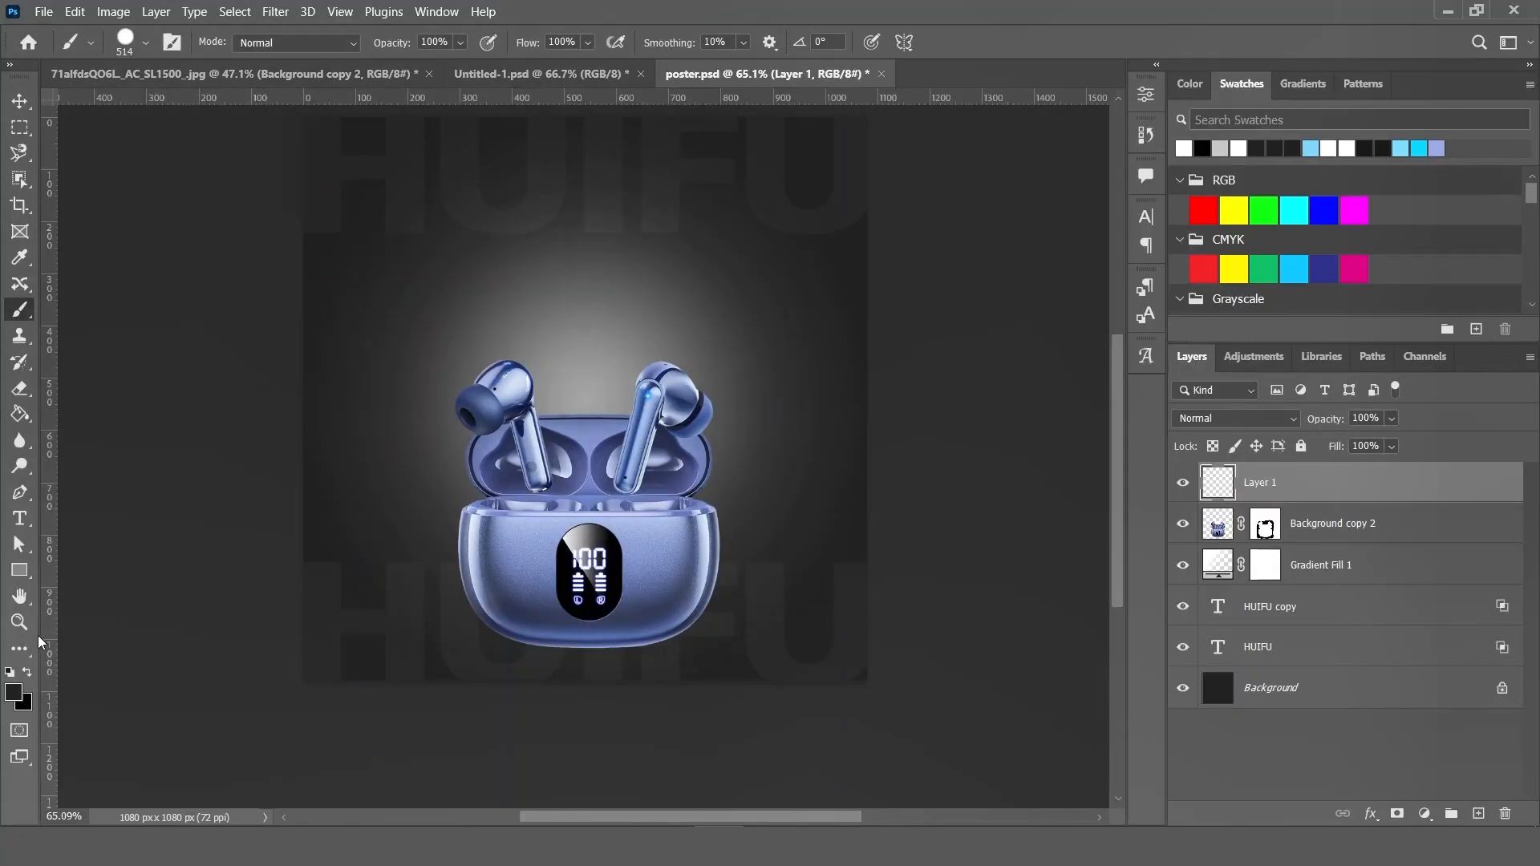
left_click(19, 694)
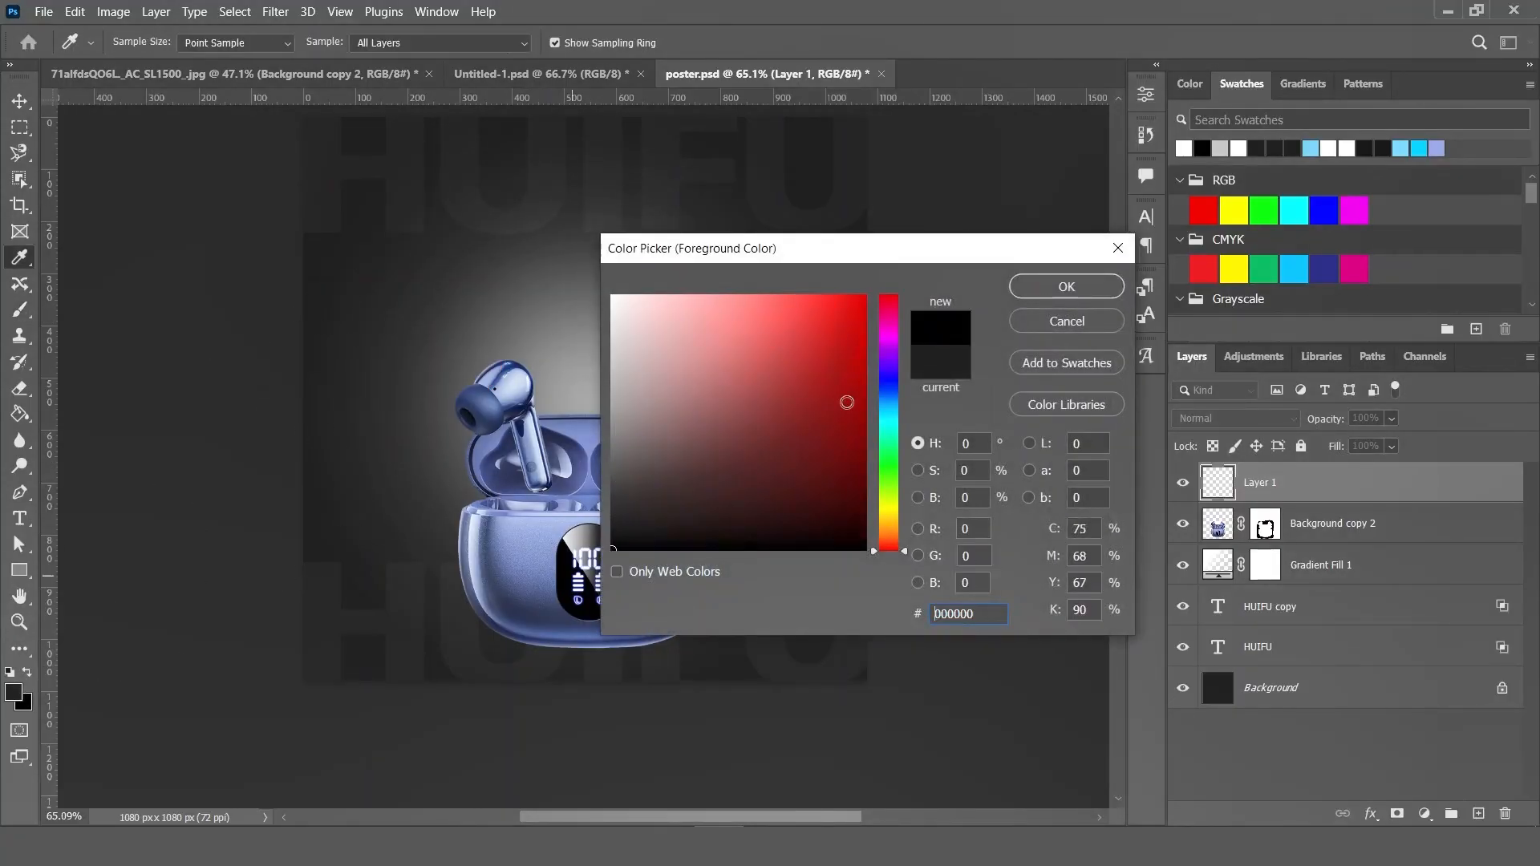
left_click(1075, 295)
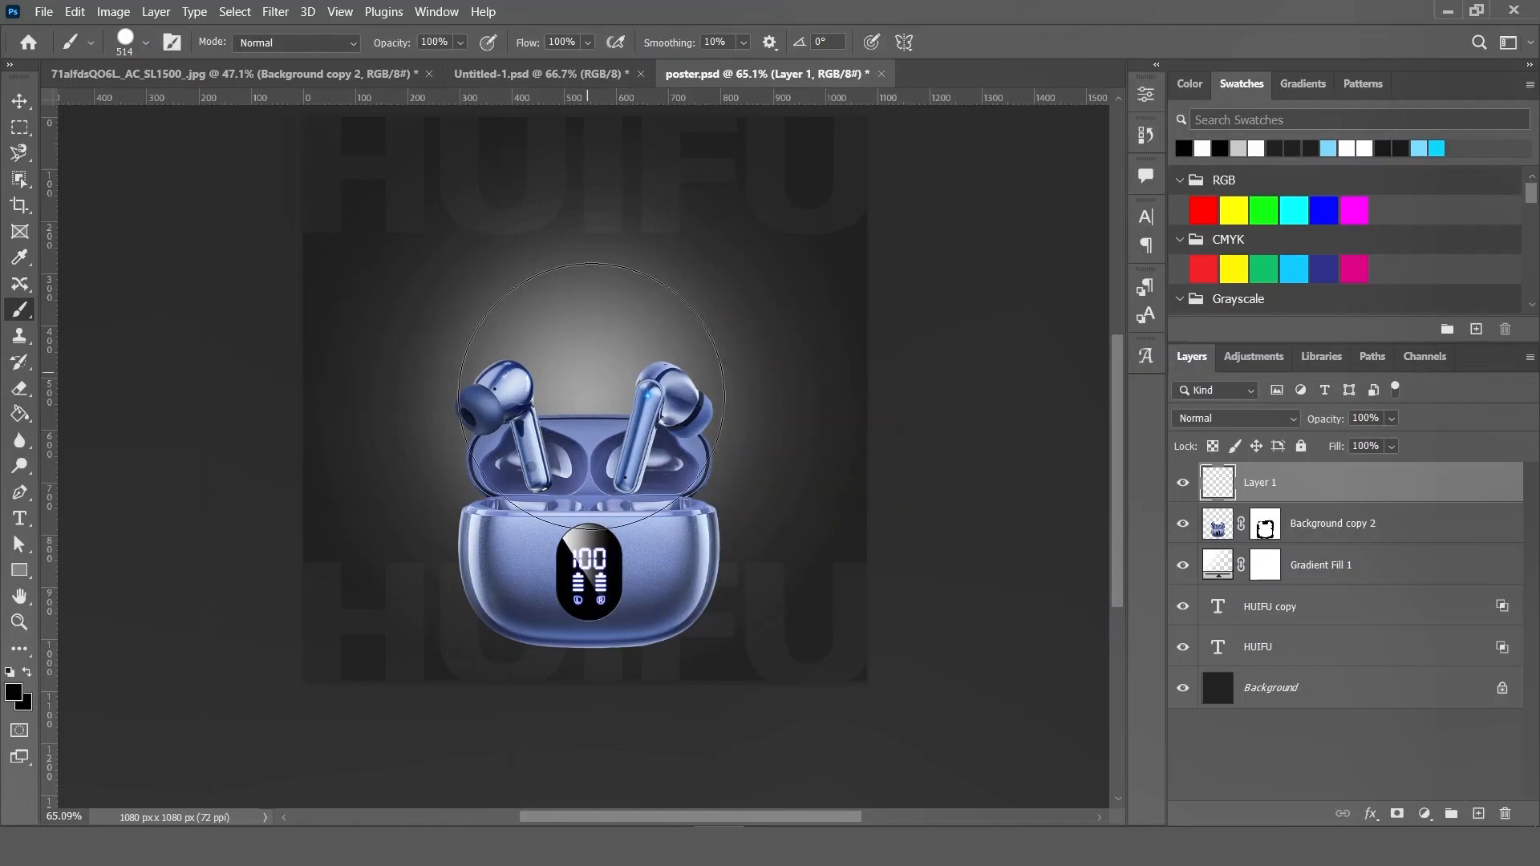
- Paint a single soft black brush dab on the new layer, undoing the first hard-edged one
left_click(584, 258)
key("ctrl+z")
mouse_move(584, 240)
left_mouse_down()
mouse_move(593, 325)
mouse_move(590, 312)
left_mouse_up()
mouse_move(612, 240)
left_mouse_down()
mouse_move(722, 385)
mouse_move(619, 361)
mouse_move(594, 400)
mouse_move(596, 437)
left_mouse_up()
left_click(581, 353)
- Squash the black dab into a flat, wide shadow and fit it under the base of the earbuds case
key("v")
left_click_drag(595, 221, 594, 450)
left_click_drag(594, 732, 603, 667)
left_click(992, 41)
scroll(618, 658, "up", 5)
scroll(790, 616, "down", 3)
left_click_drag(1041, 642, 964, 611)
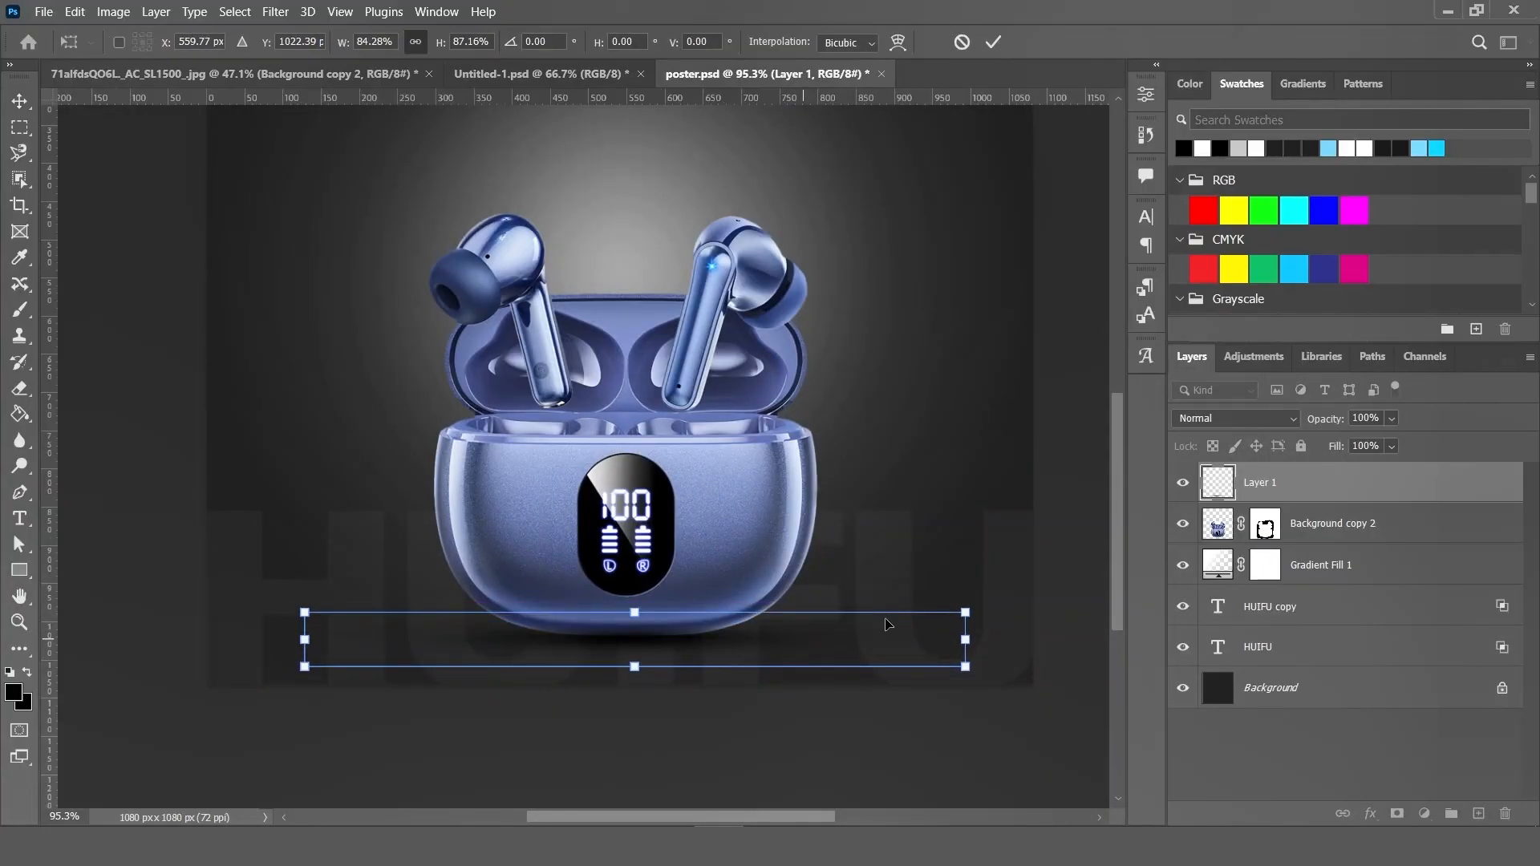
- Move the shadow layer below the earbuds layer and nudge the shadow closer to the case's base
left_click_drag(1251, 484, 1285, 571)
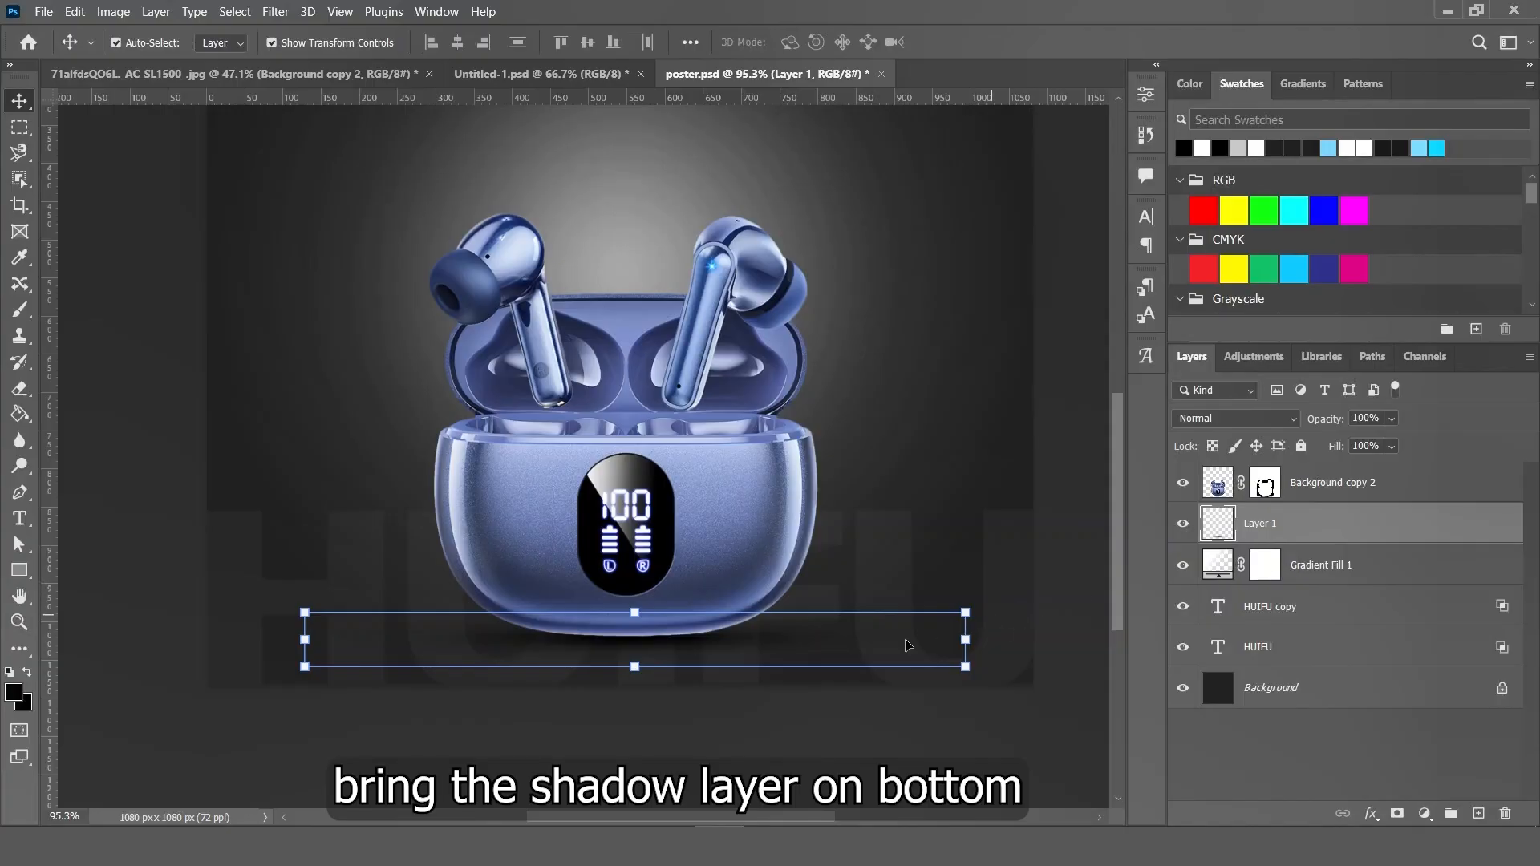
left_click_drag(757, 647, 763, 629)
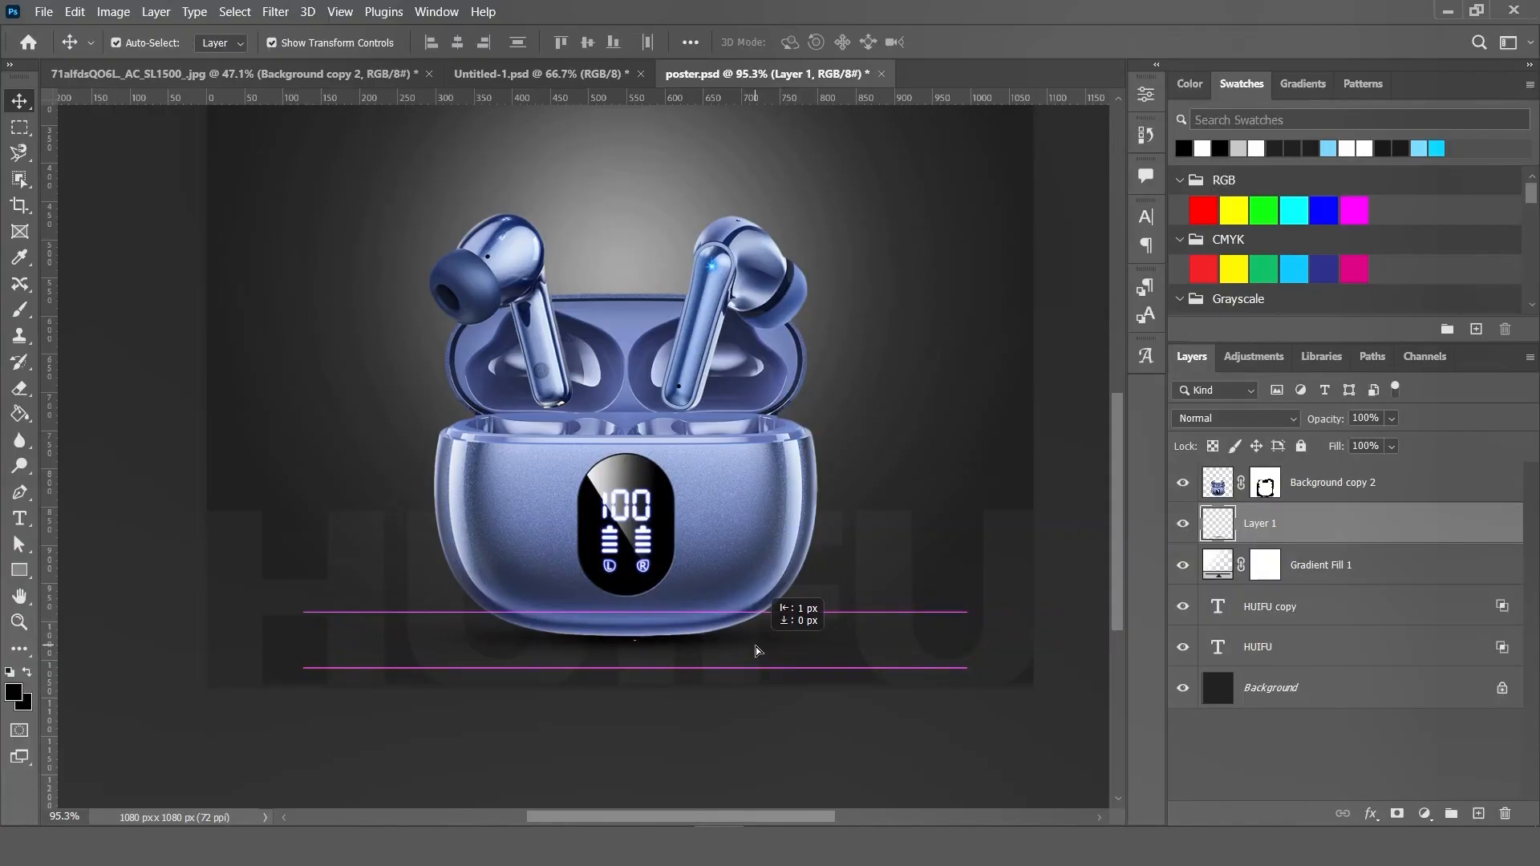
left_click(791, 718)
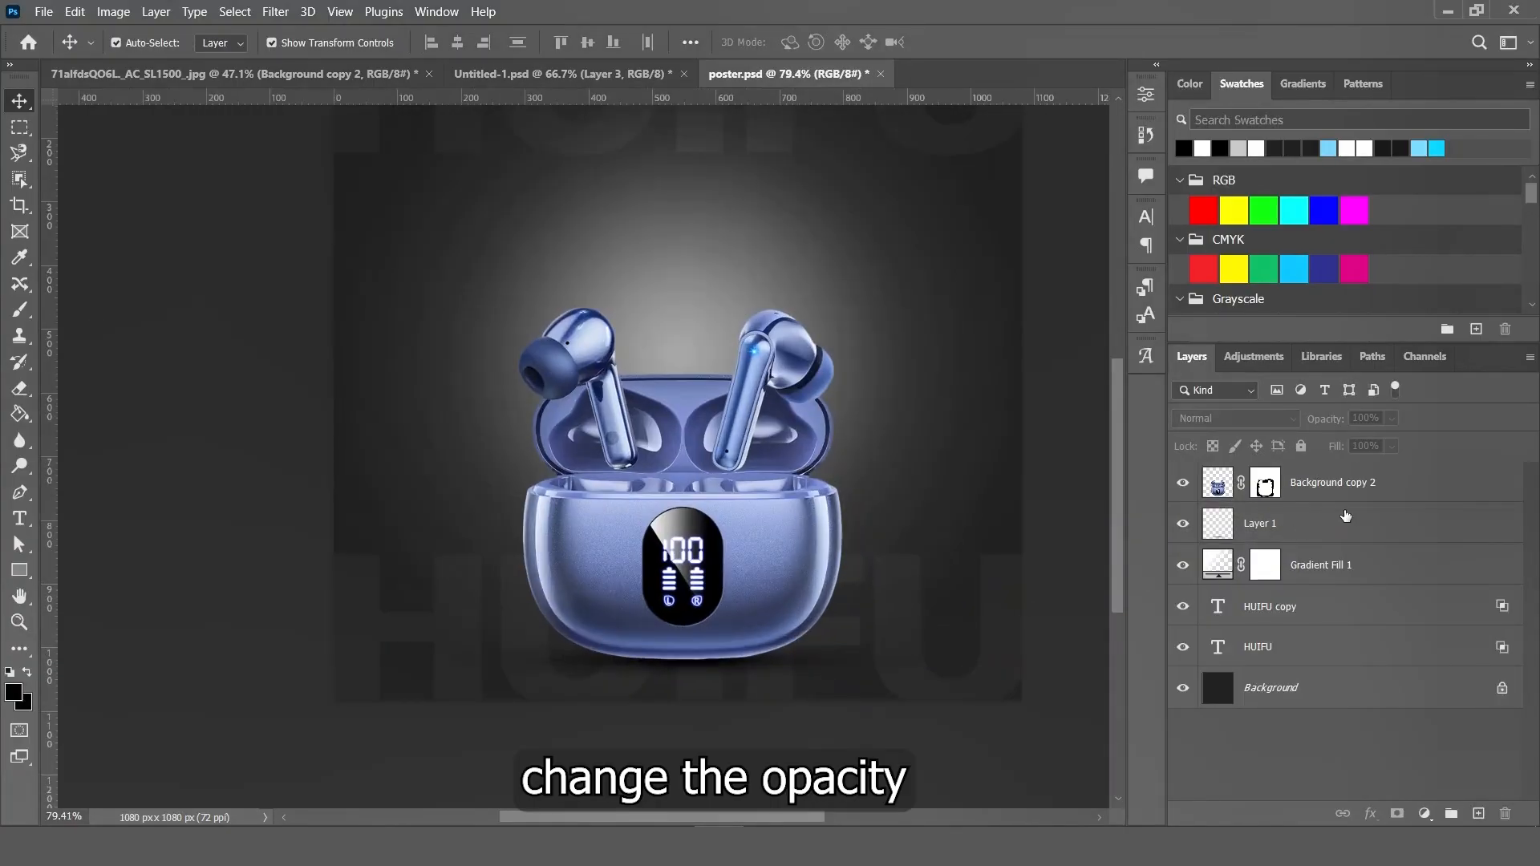
- Set the opacity of the shadow layer to 80%, after trying 50%
left_click(1359, 510)
type("50")
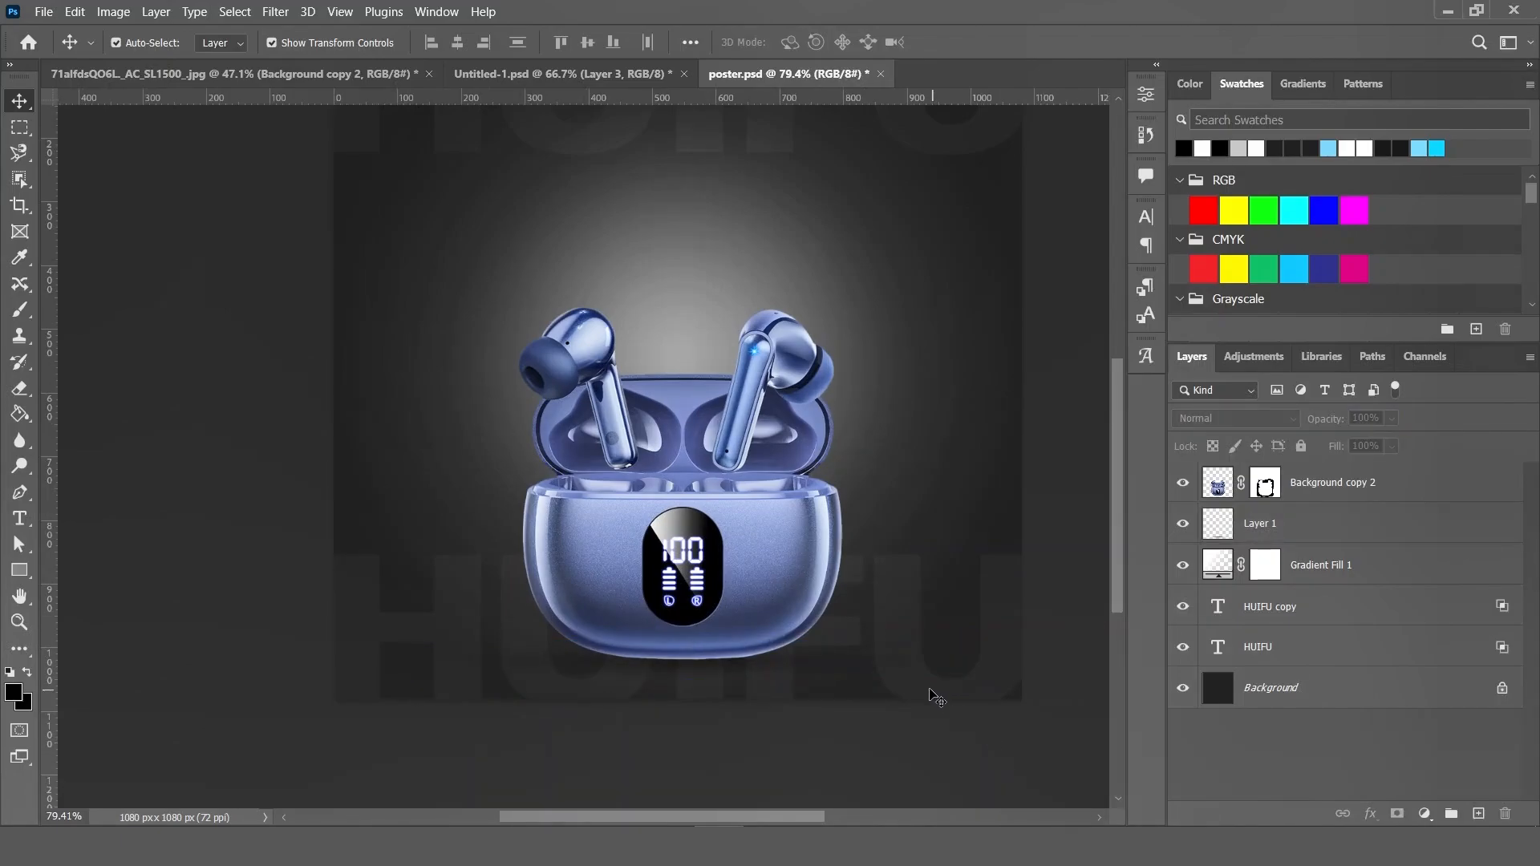
scroll(962, 681, "right", 2)
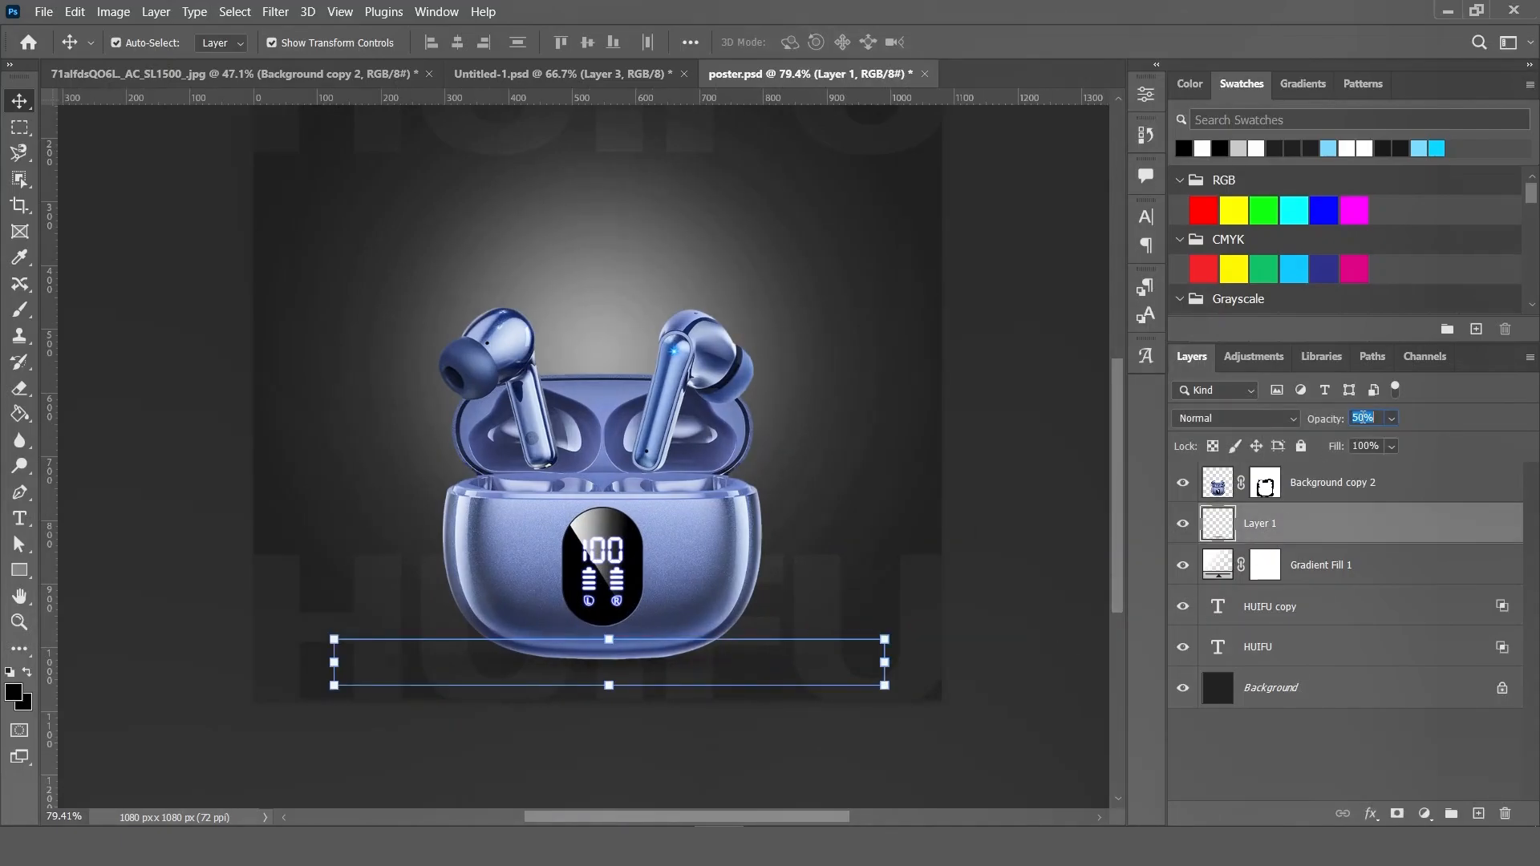
type("80")
key("Return")
left_click(1028, 490)
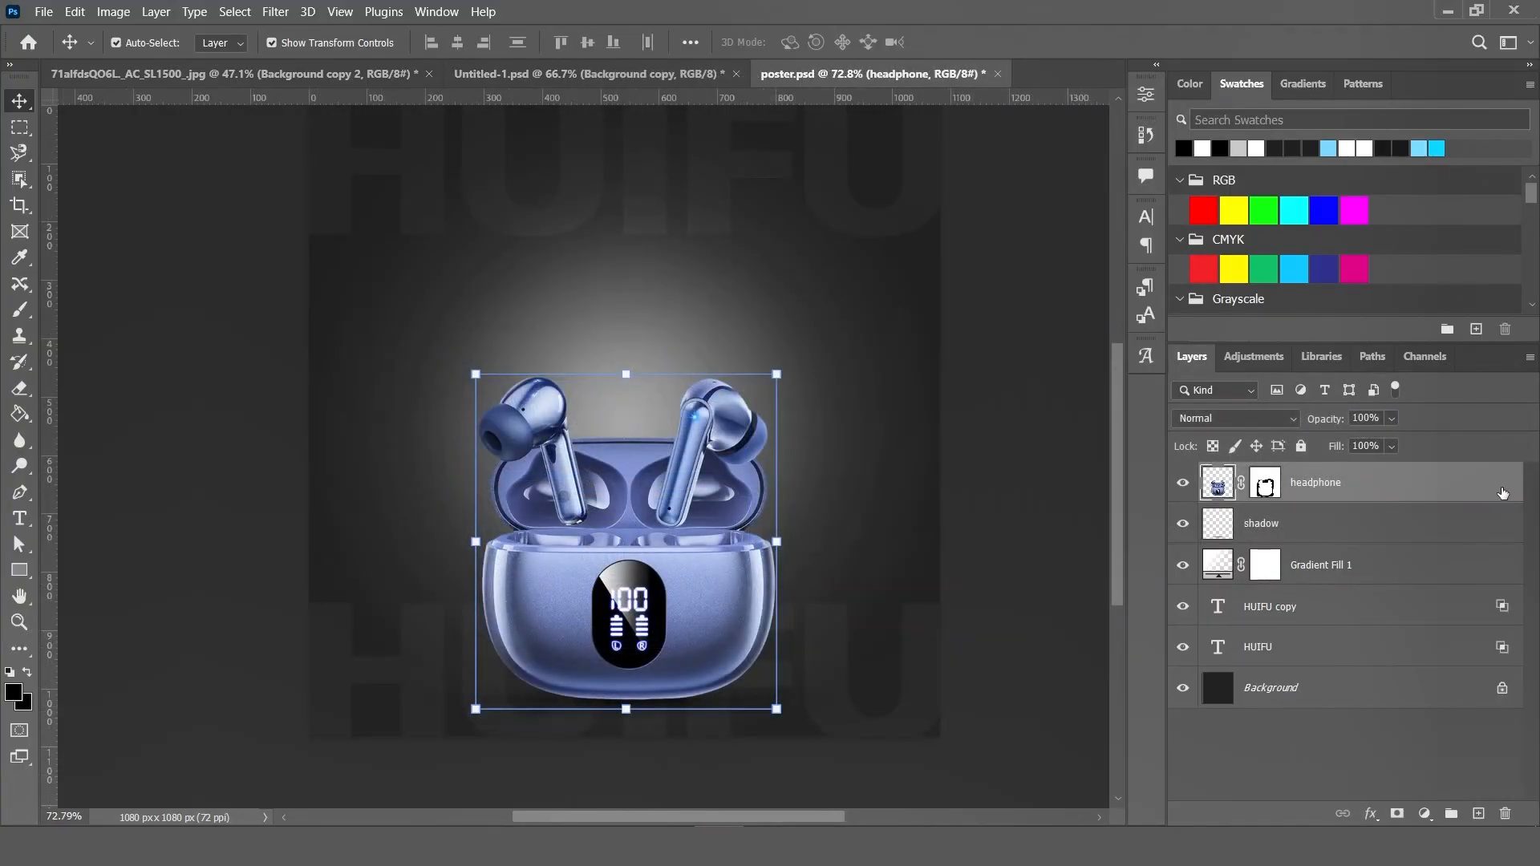
- Add a Drop Shadow effect with 25% opacity to the headphone layer
double_click(1502, 493)
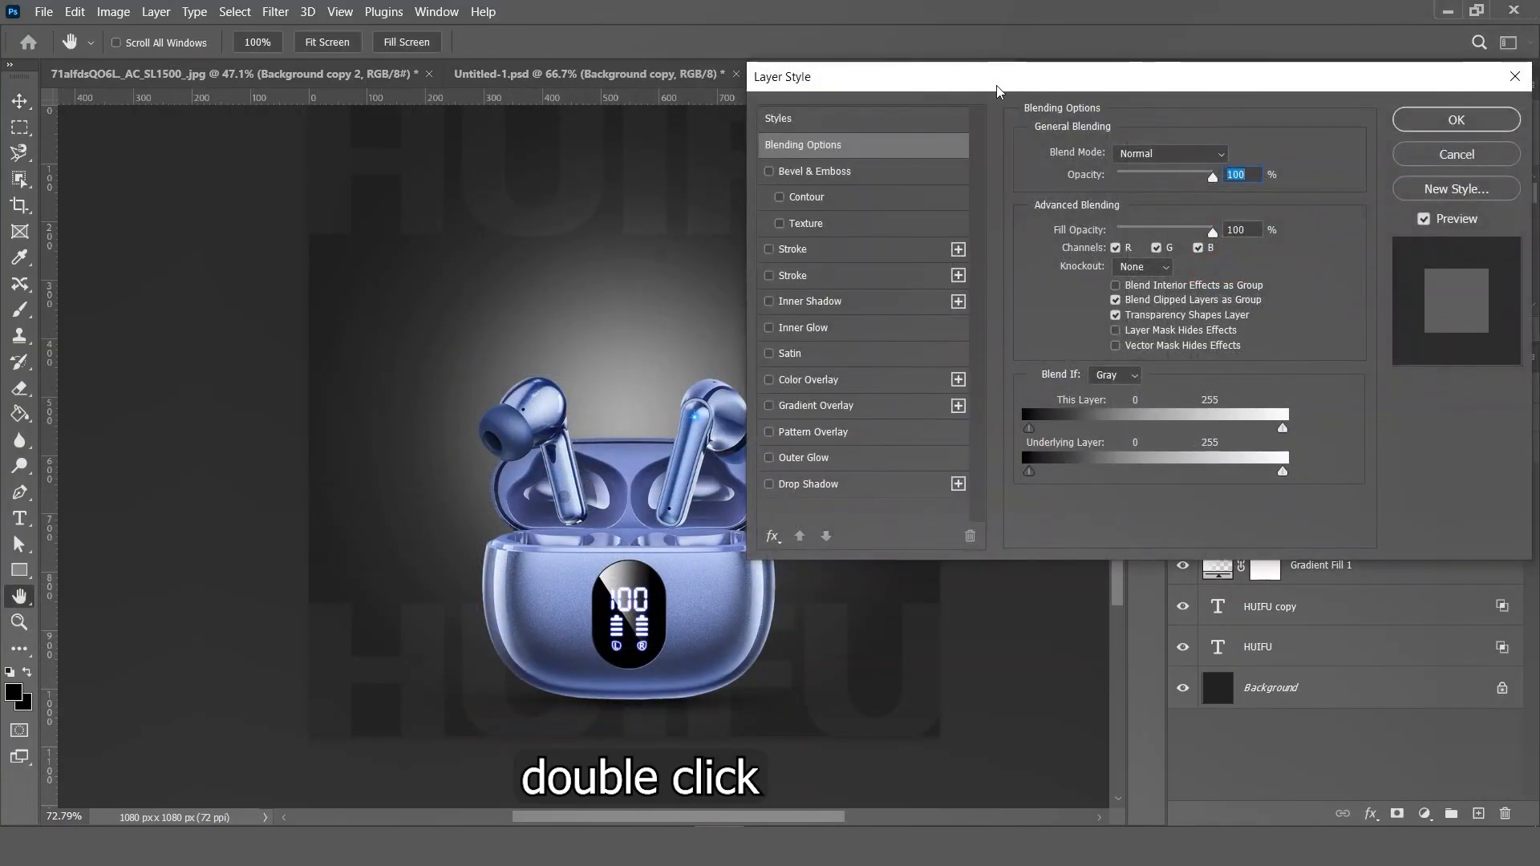
left_click_drag(997, 90, 1021, 80)
left_click(909, 478)
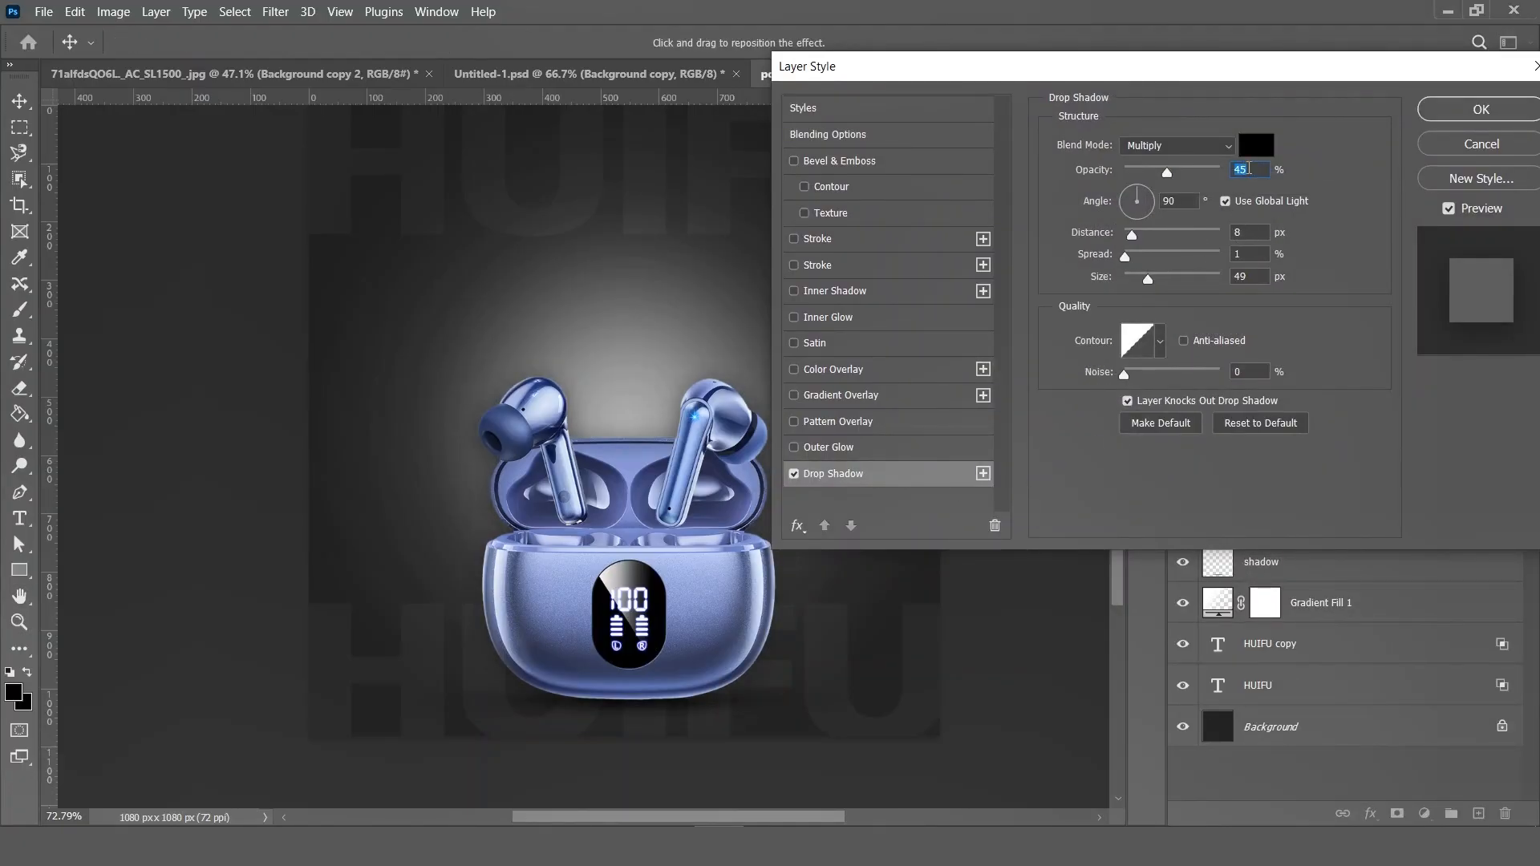
type("25")
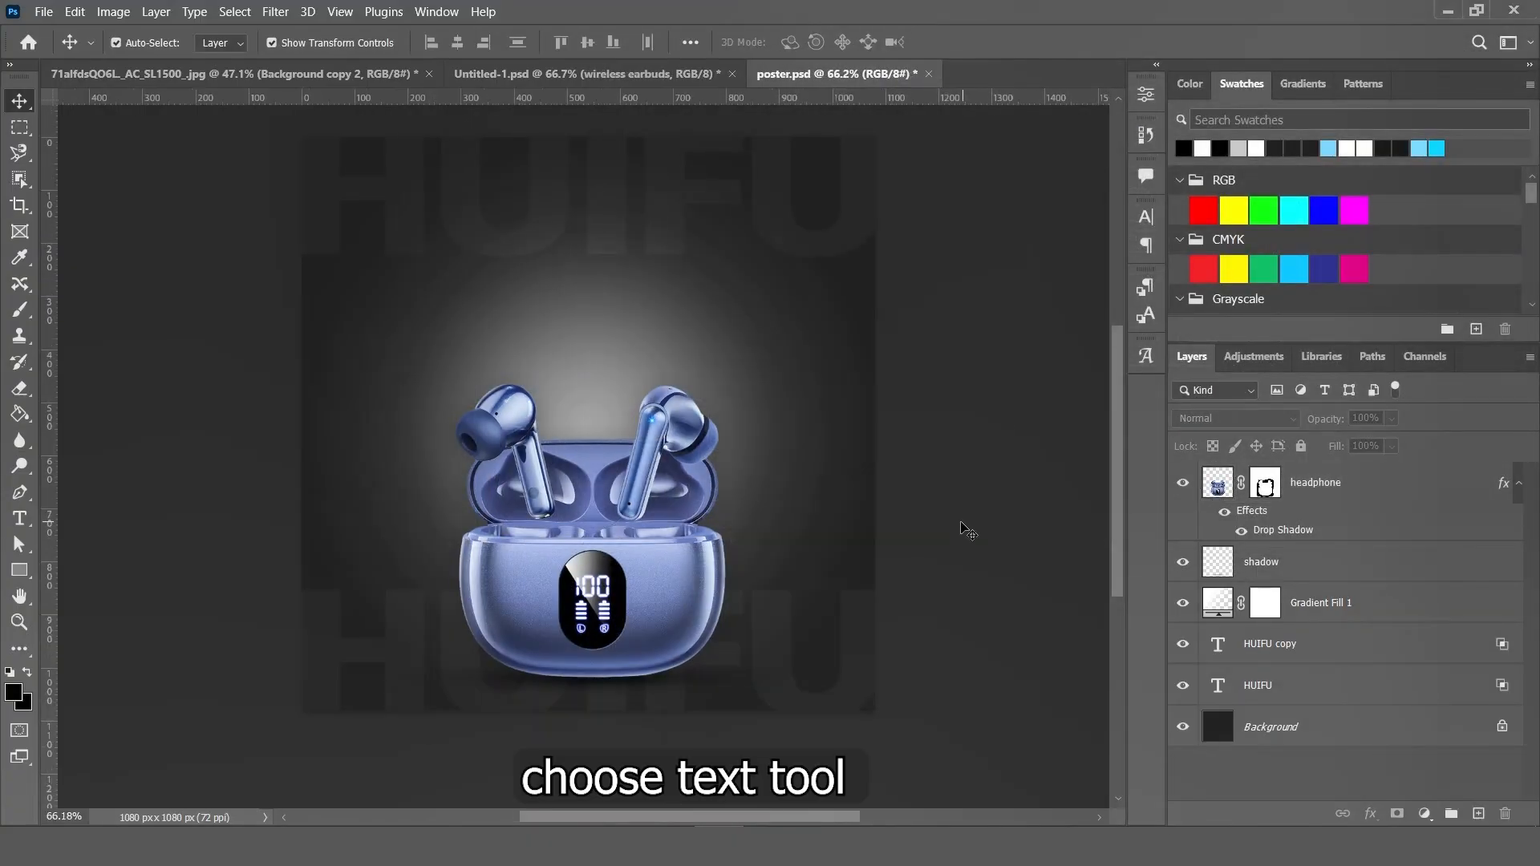
- Add the white title text "wireless earbuds" above the earbuds with the Type tool
left_click(20, 518)
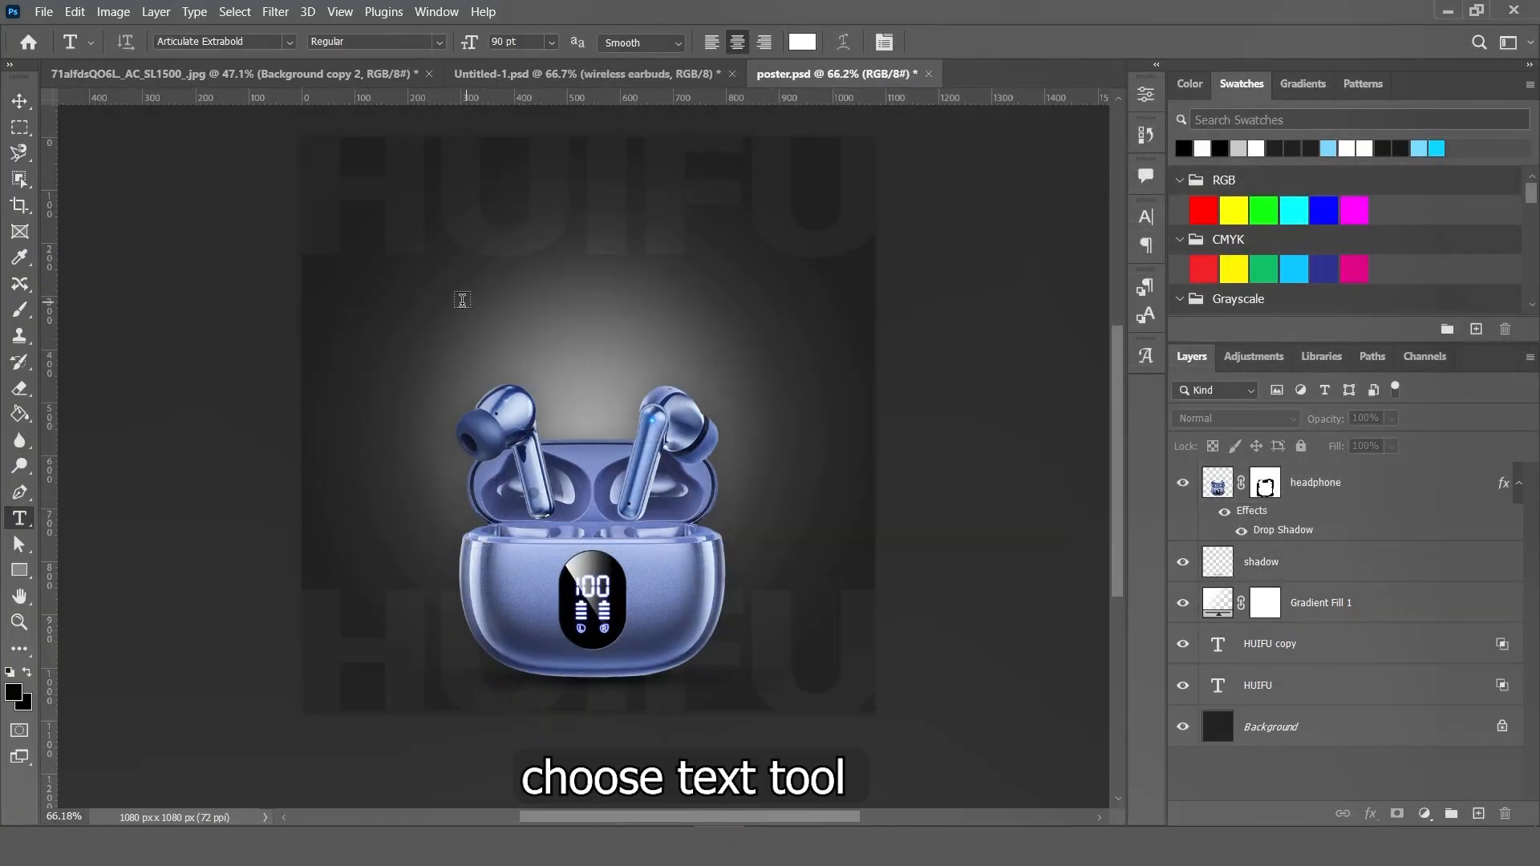
left_click(654, 308)
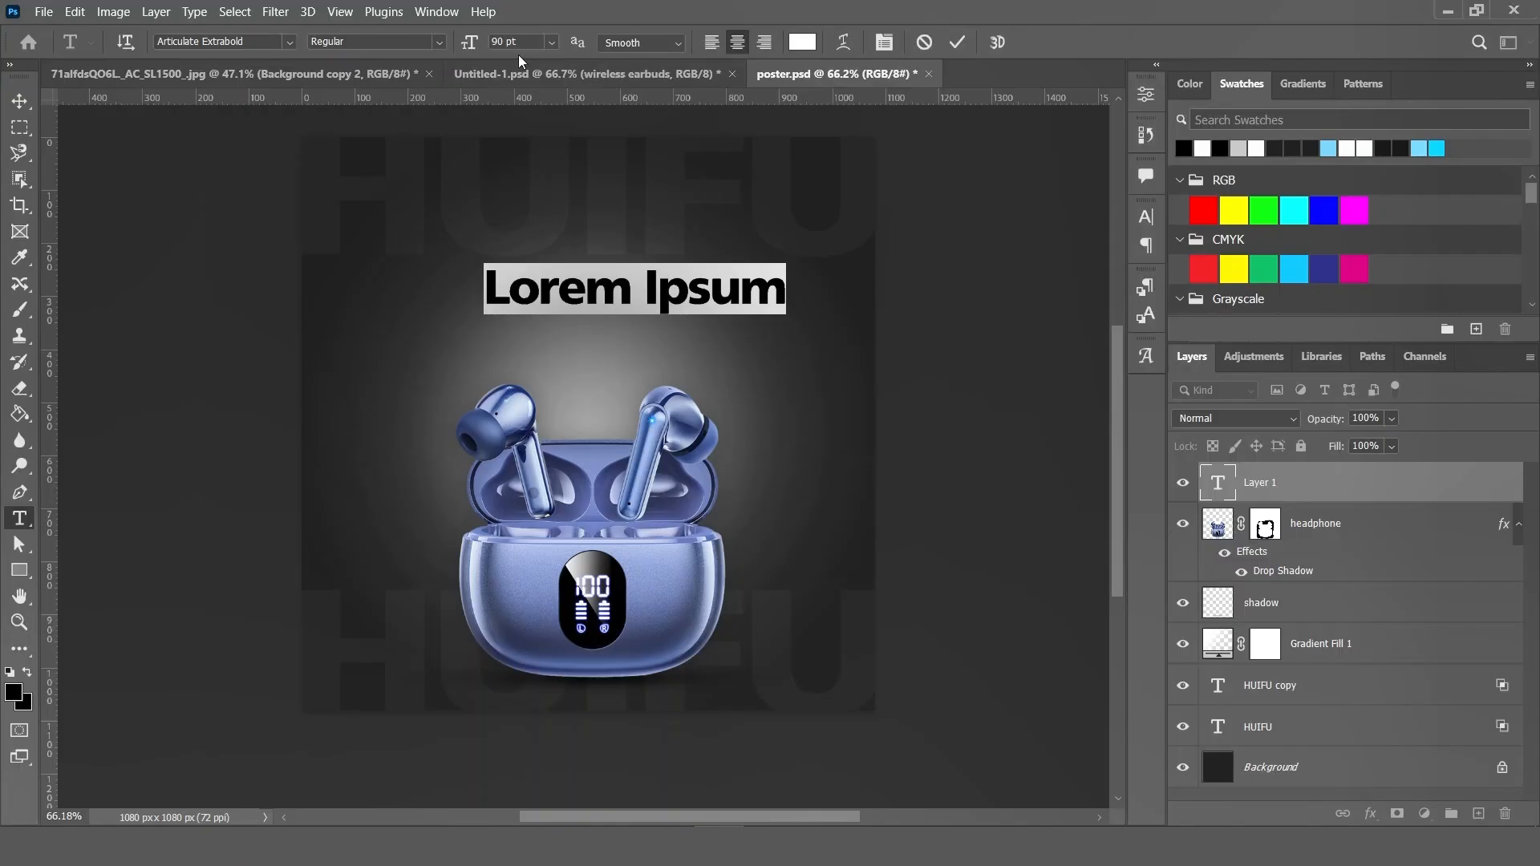
type("wireless")
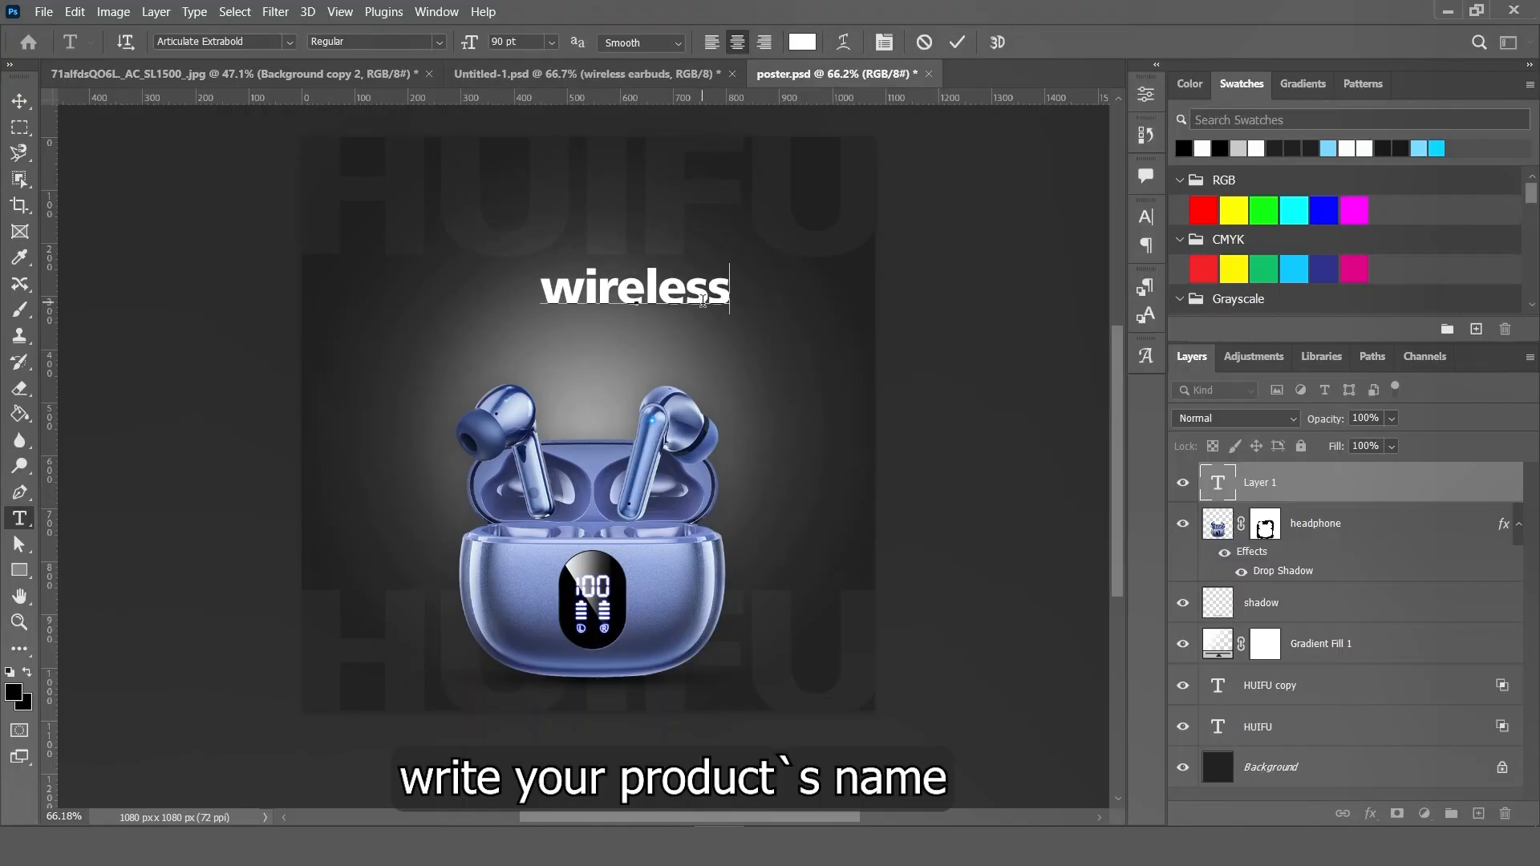
type(" earbuds")
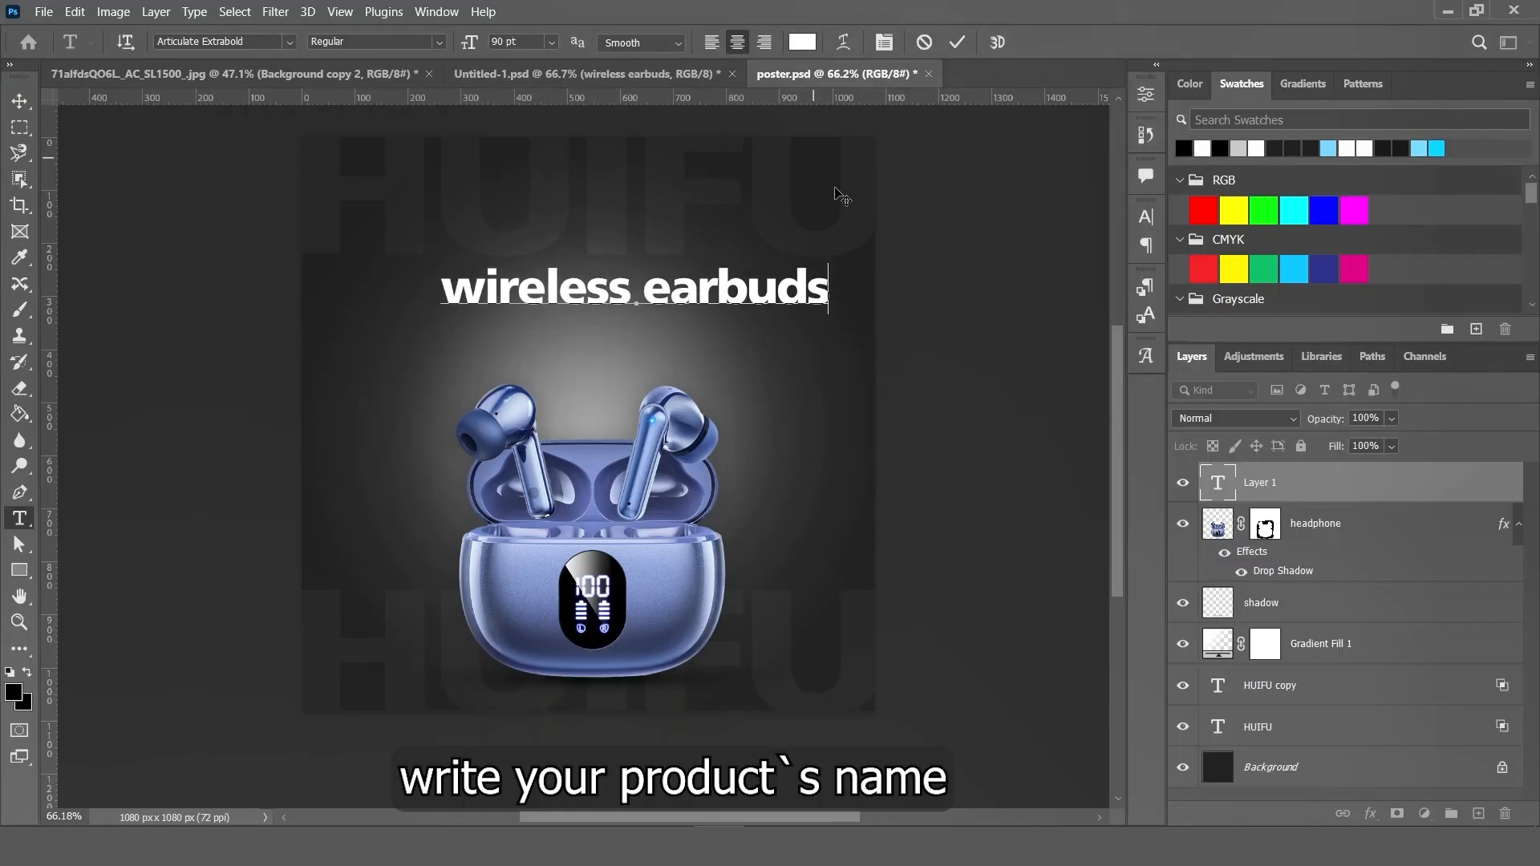
left_click(60, 209)
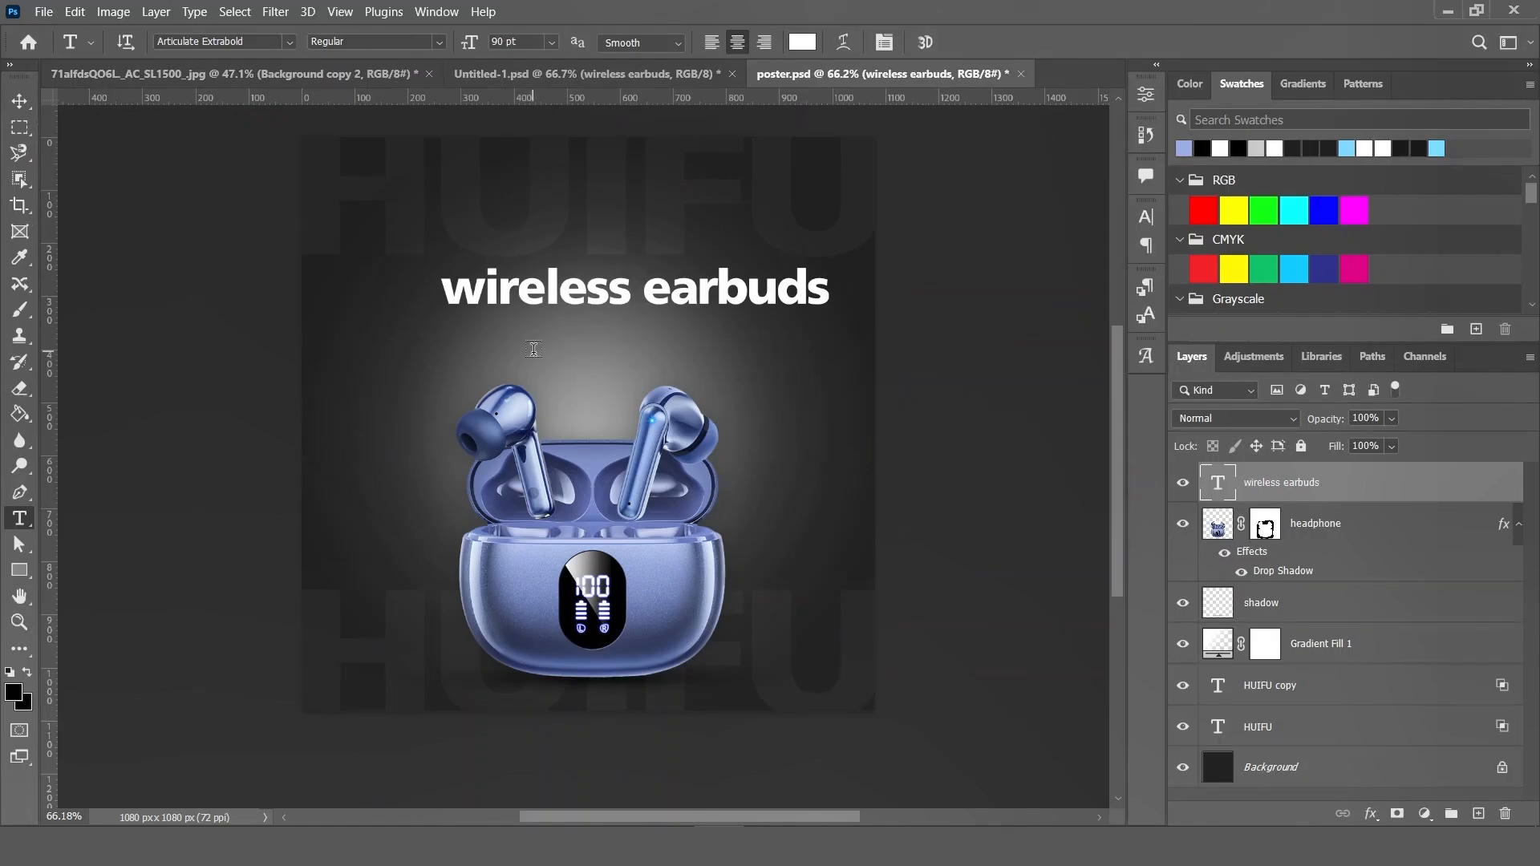
- Change the colour of the "wireless earbuds" title to #8597c7
triple_click(589, 294)
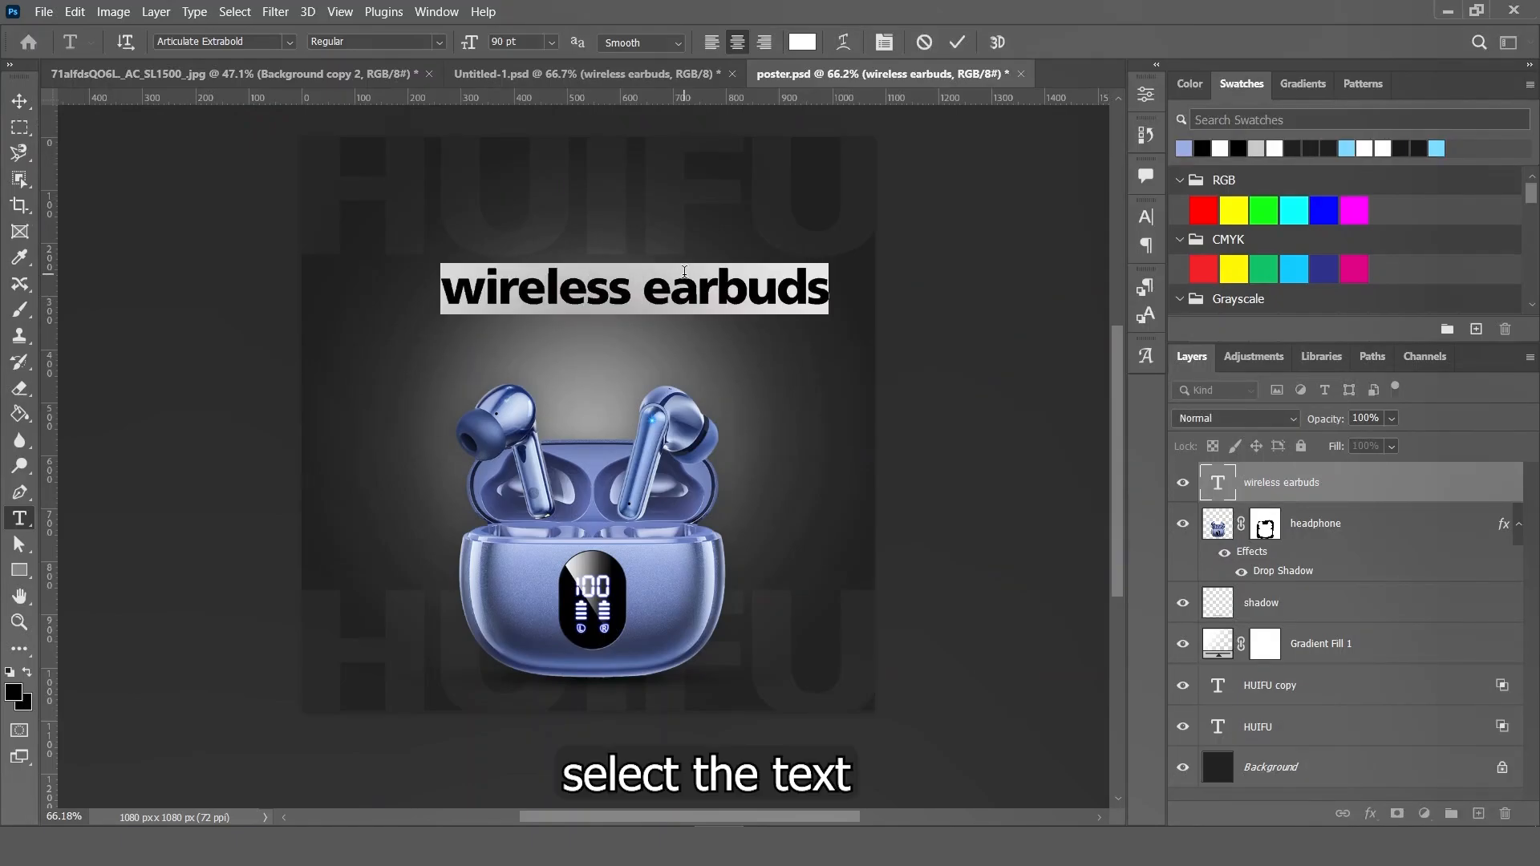
left_click(802, 42)
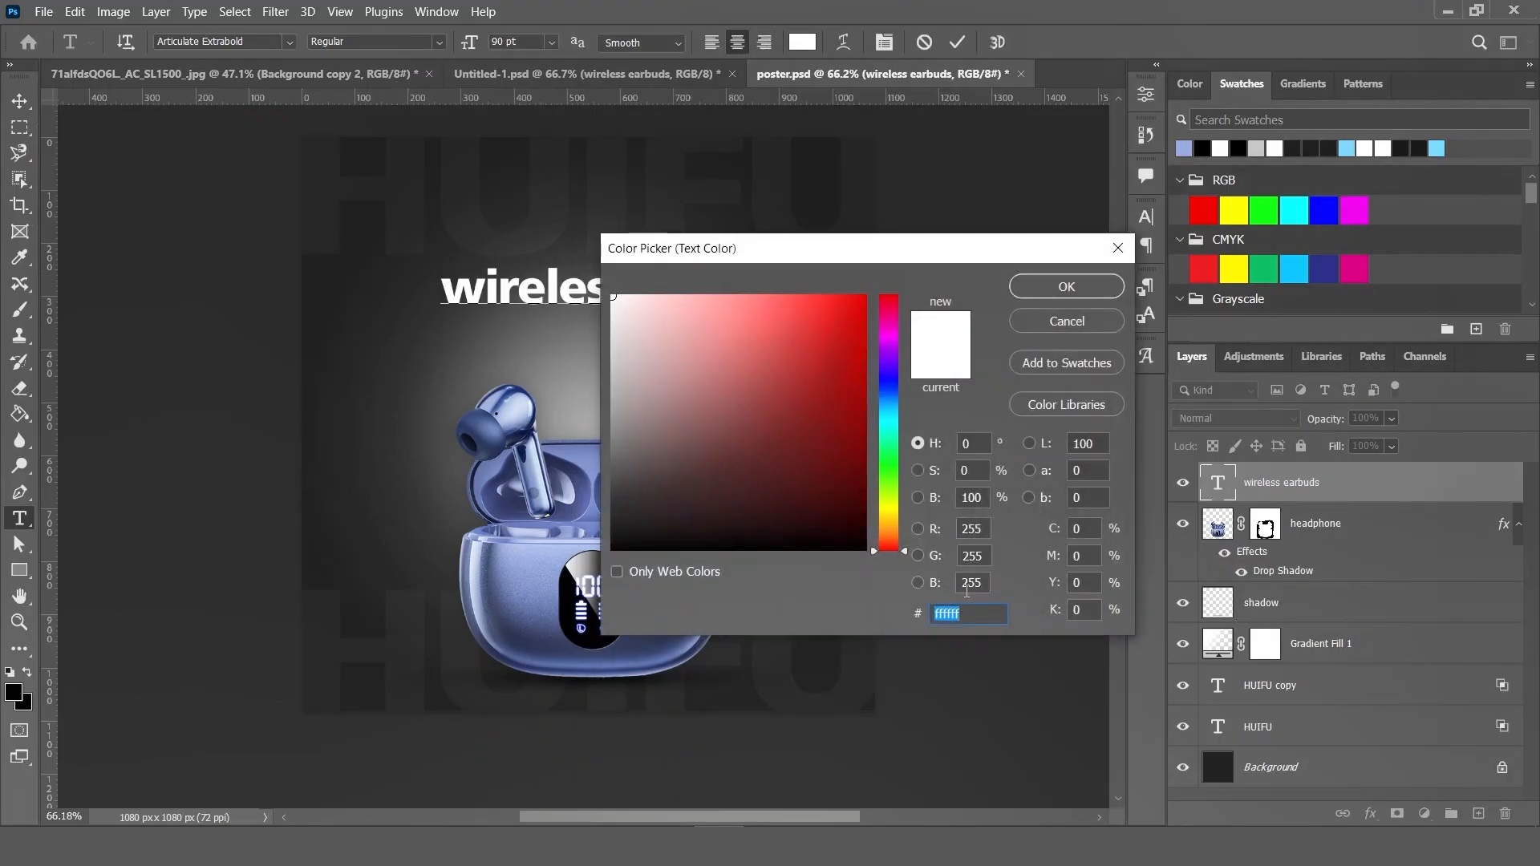
type("8597c7")
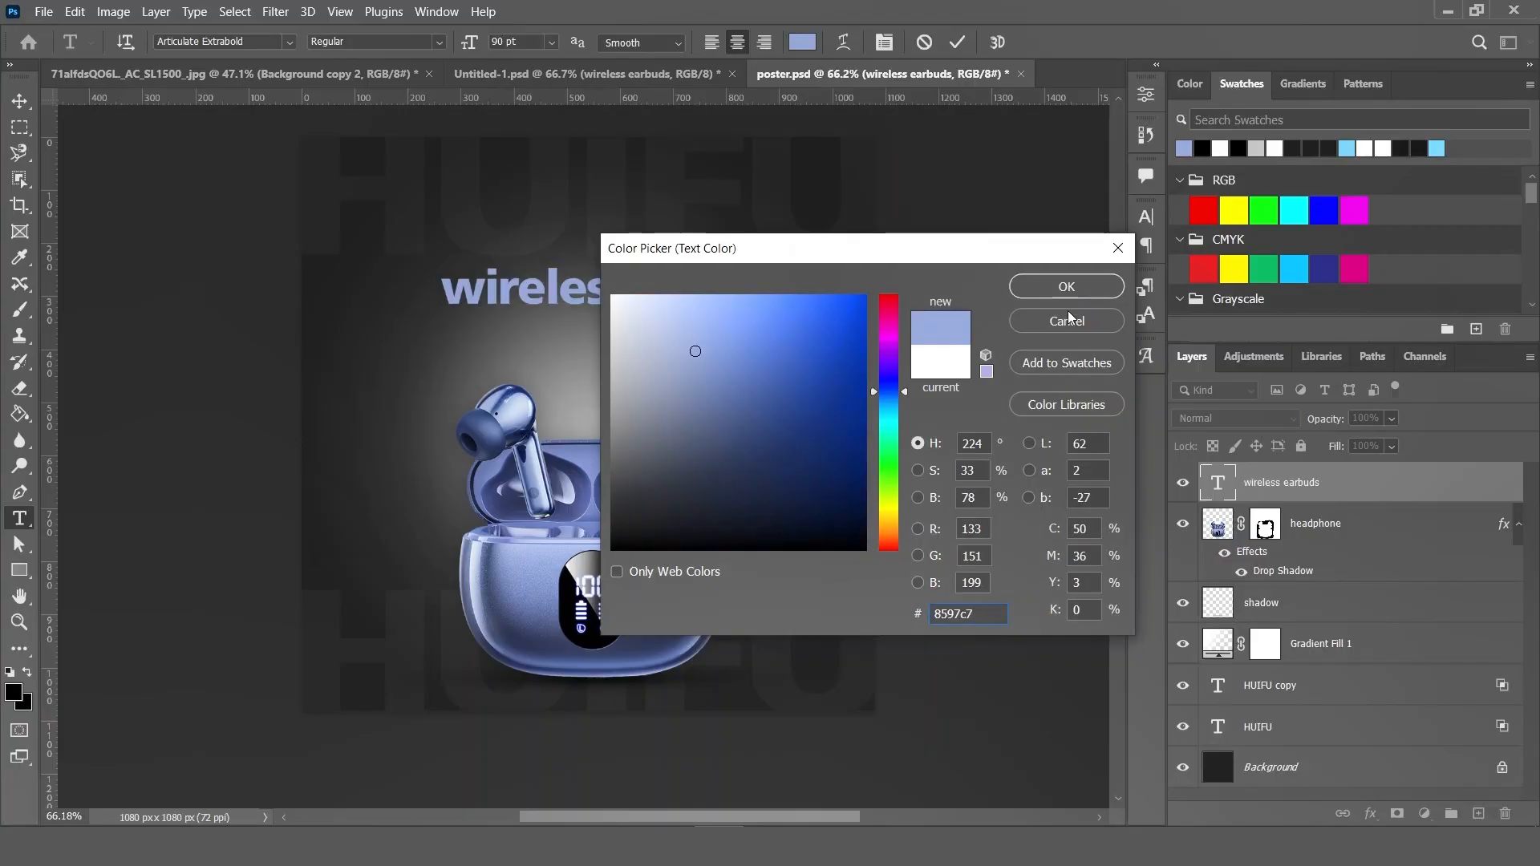
left_click(1065, 286)
- Set the title's tracking to 0 and move it up so it sits centred near the poster's upper edge
left_click(884, 42)
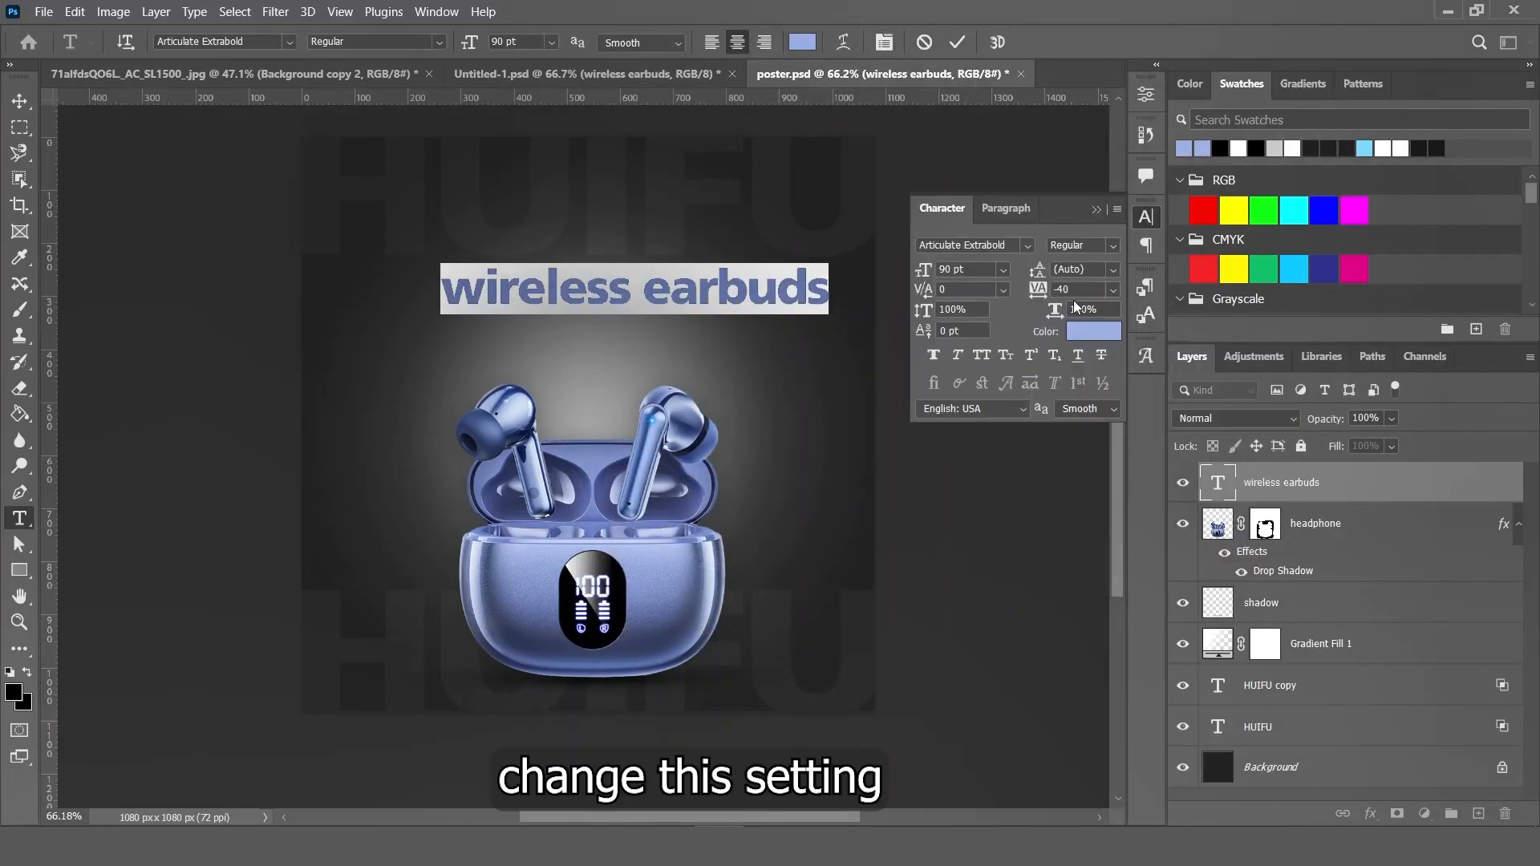
left_click(1111, 290)
left_click(1076, 409)
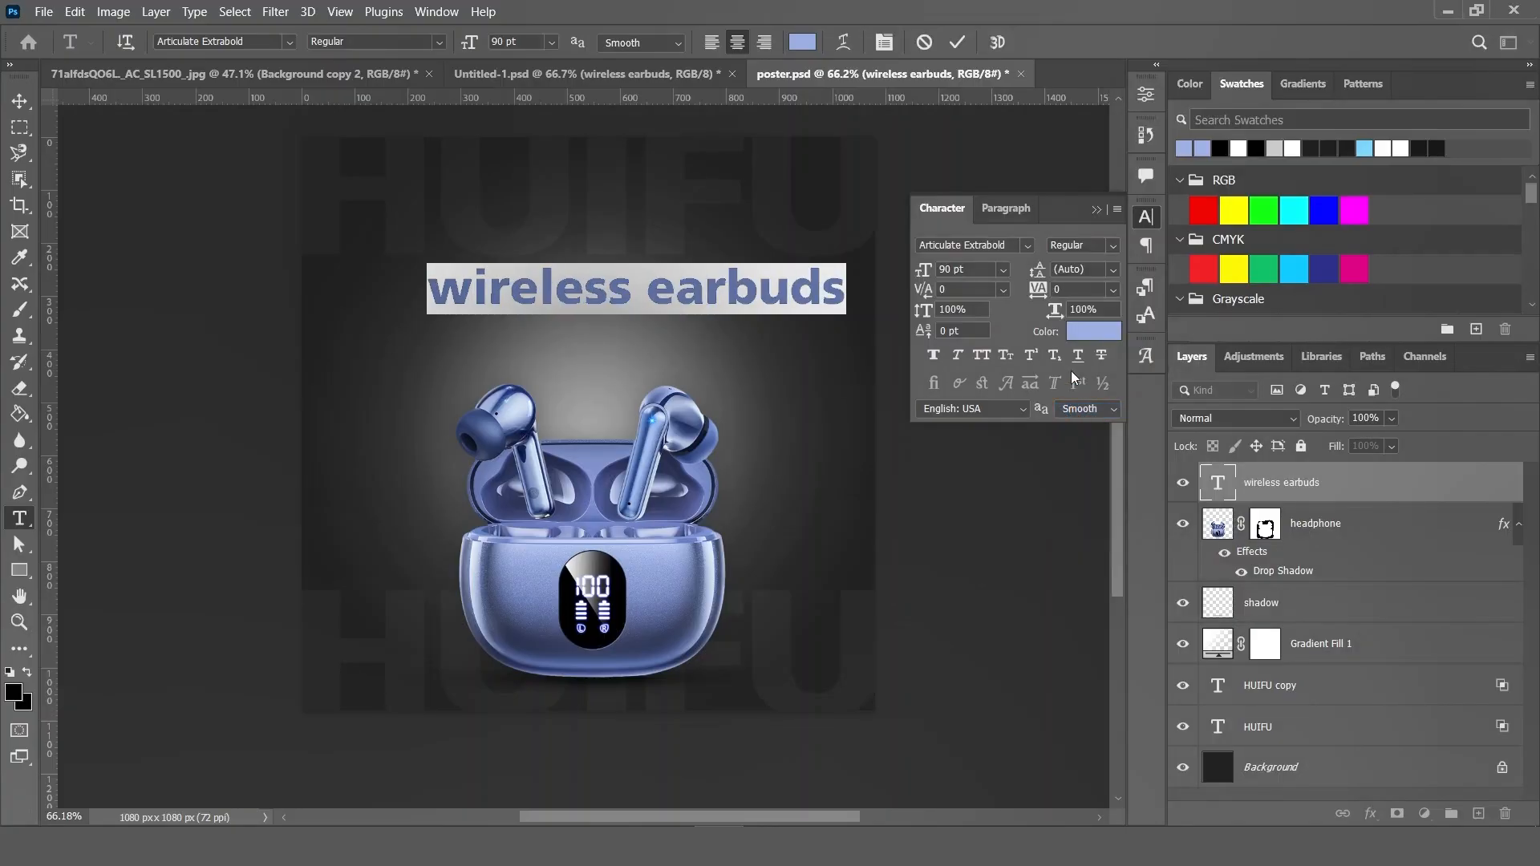
left_click(1096, 212)
left_click(19, 101)
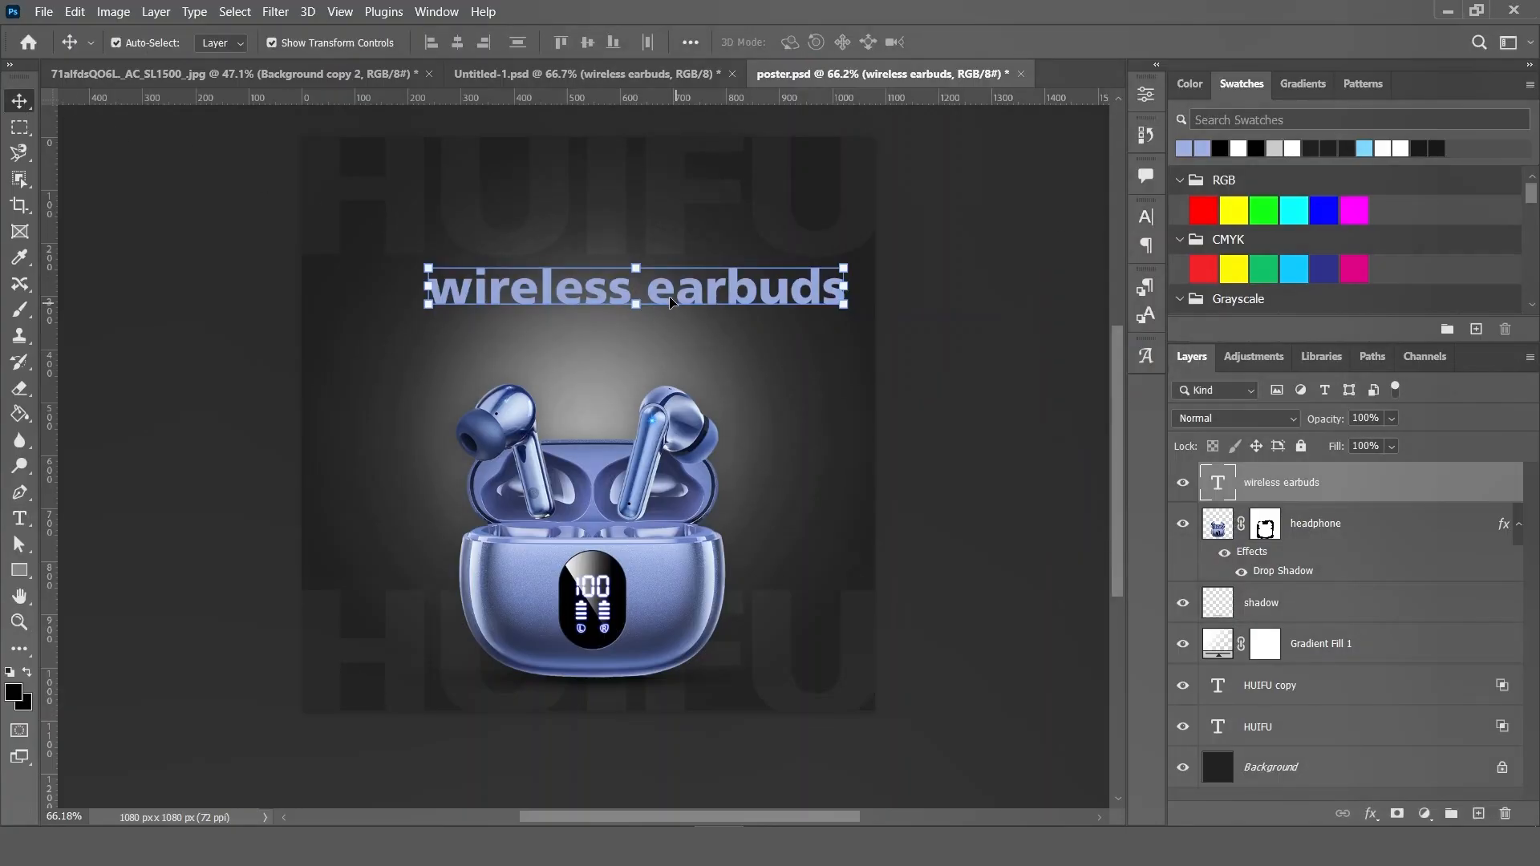
left_click_drag(668, 299, 631, 238)
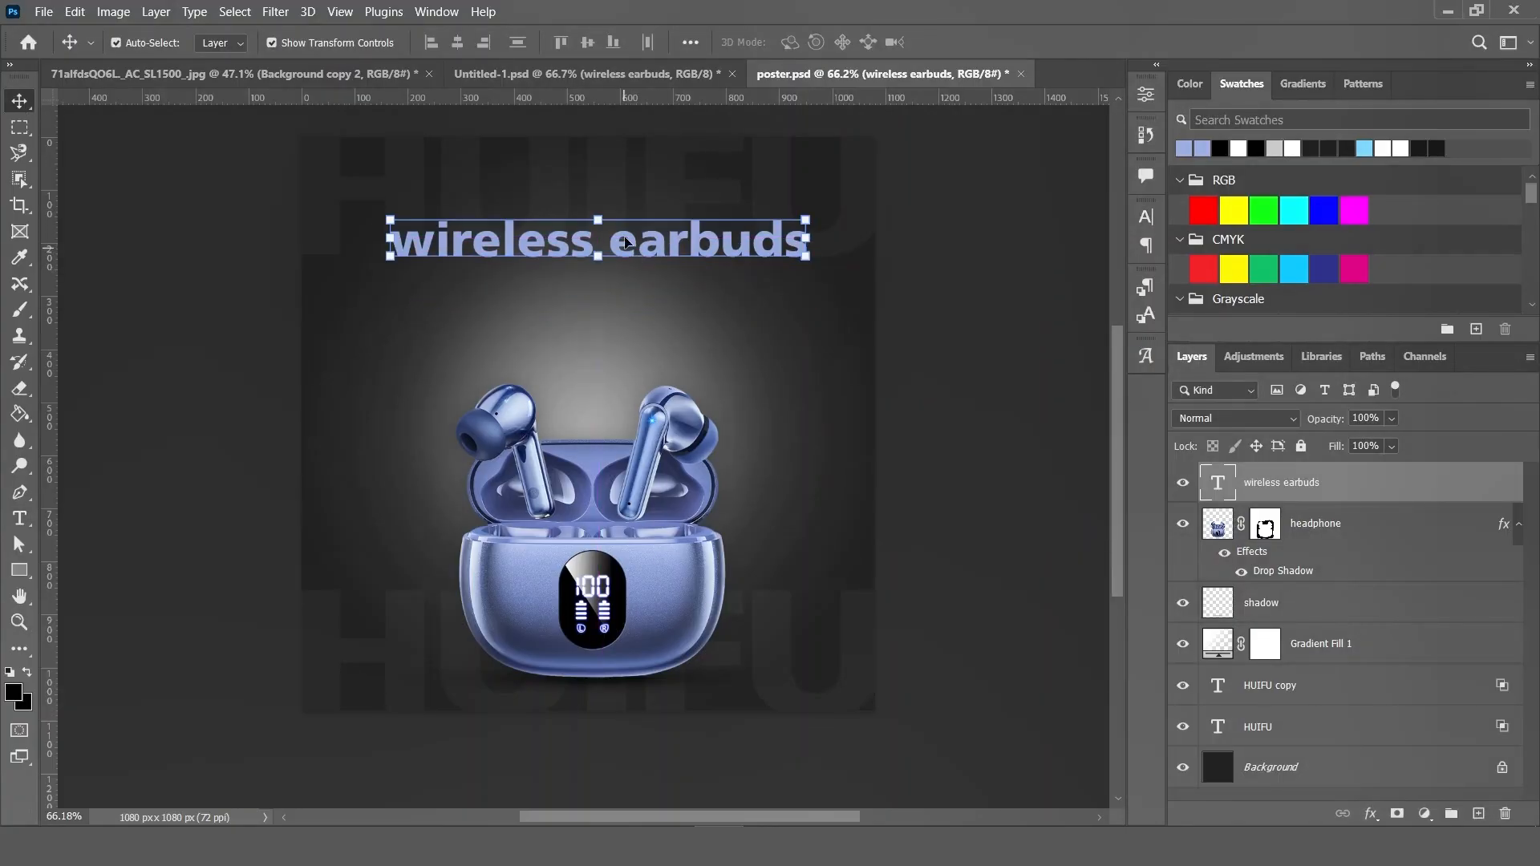
left_click(172, 532)
- Add a paragraph text box below the title with the playtime, fast-charge and Bluetooth 5.3 product description, and widen it to show the whole text
left_click(19, 518)
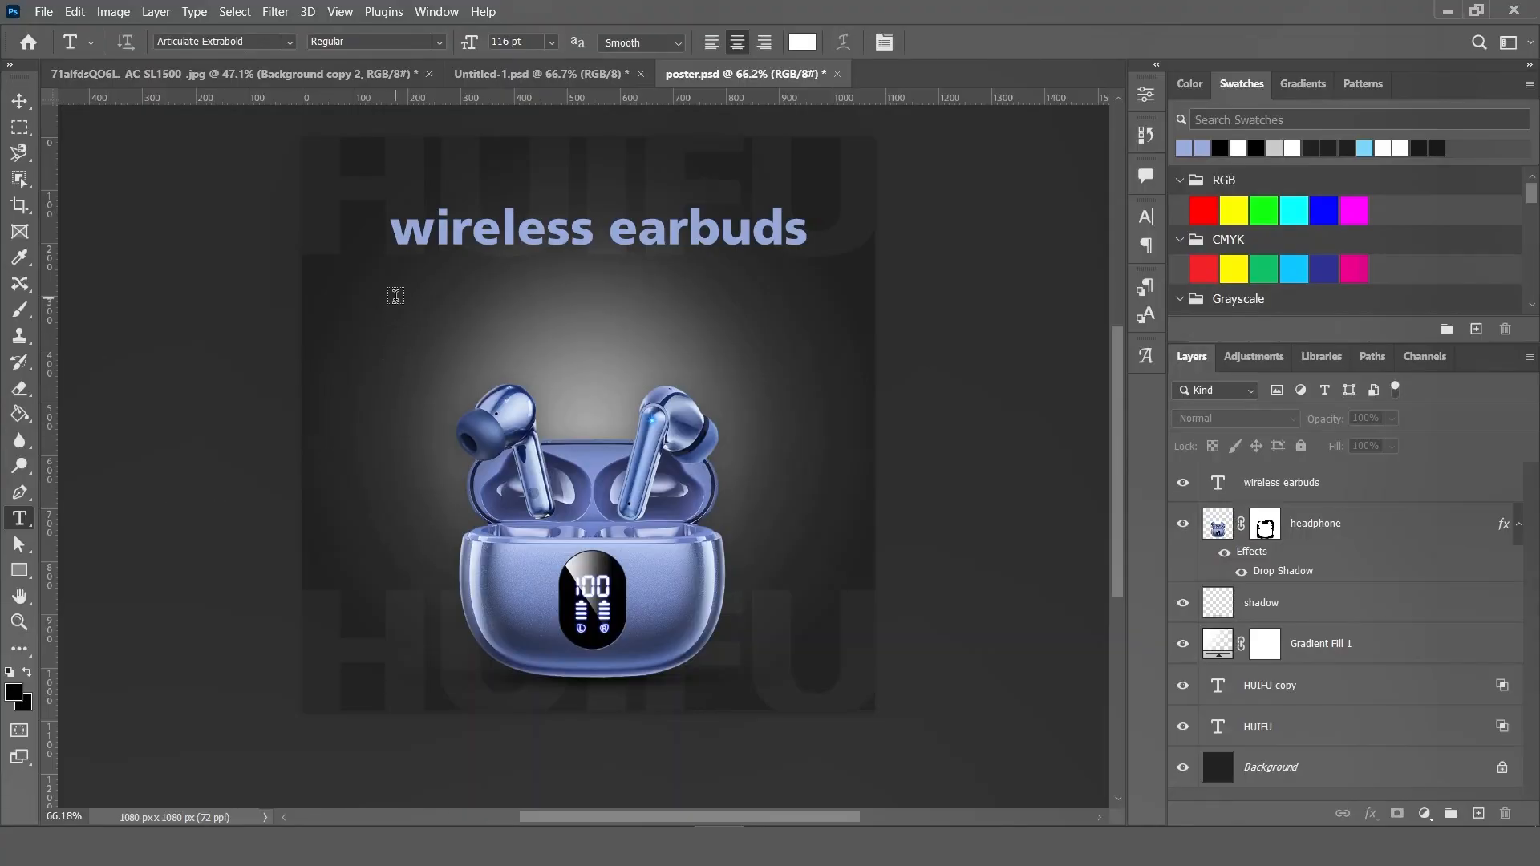
left_click_drag(403, 327, 808, 413)
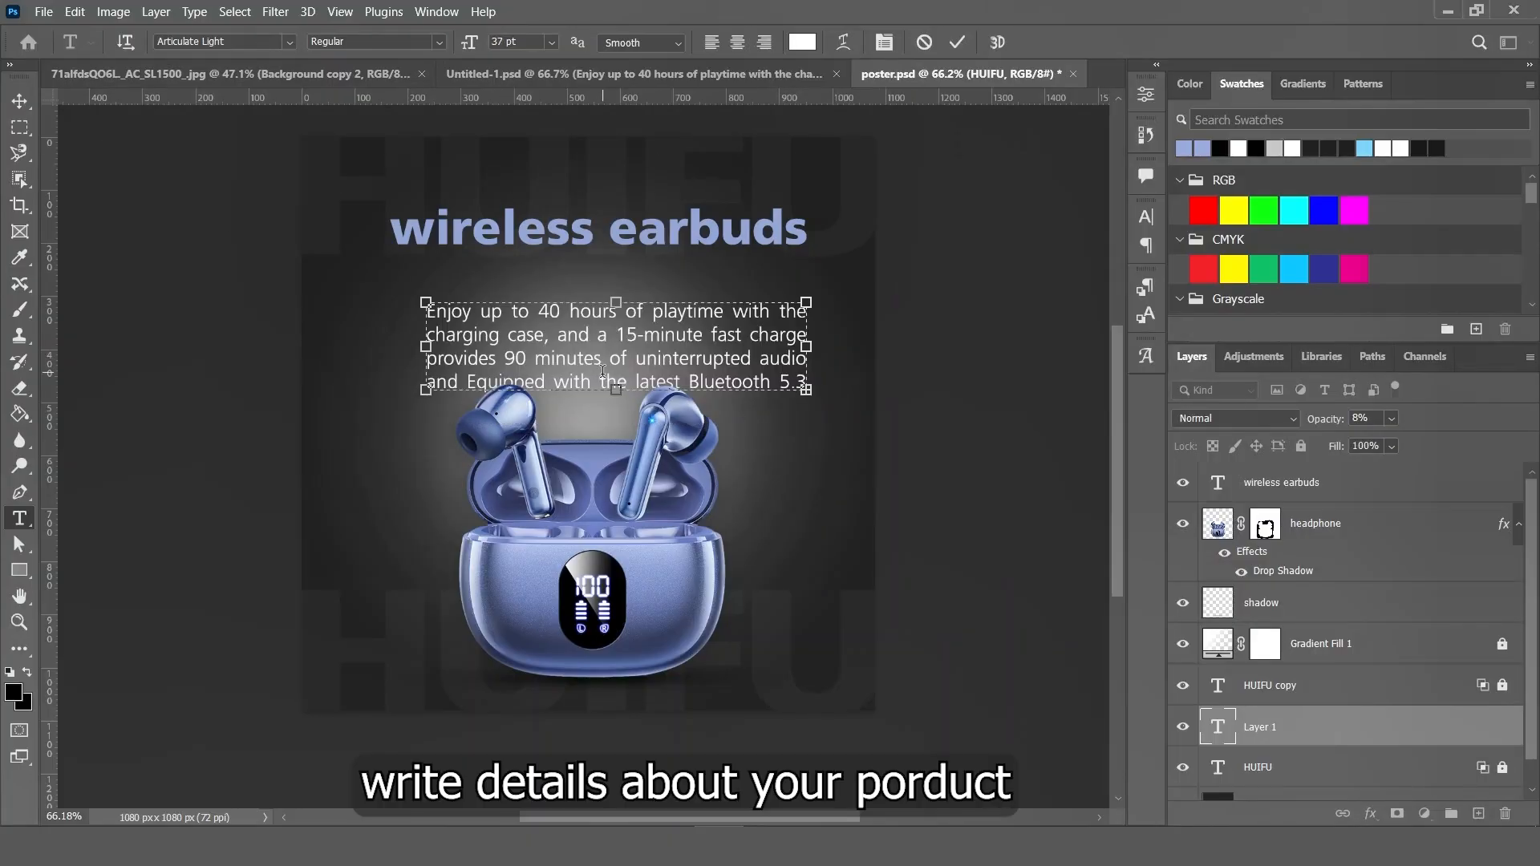
left_click_drag(429, 401, 323, 392)
left_click_drag(806, 398, 850, 387)
left_click_drag(703, 303, 703, 293)
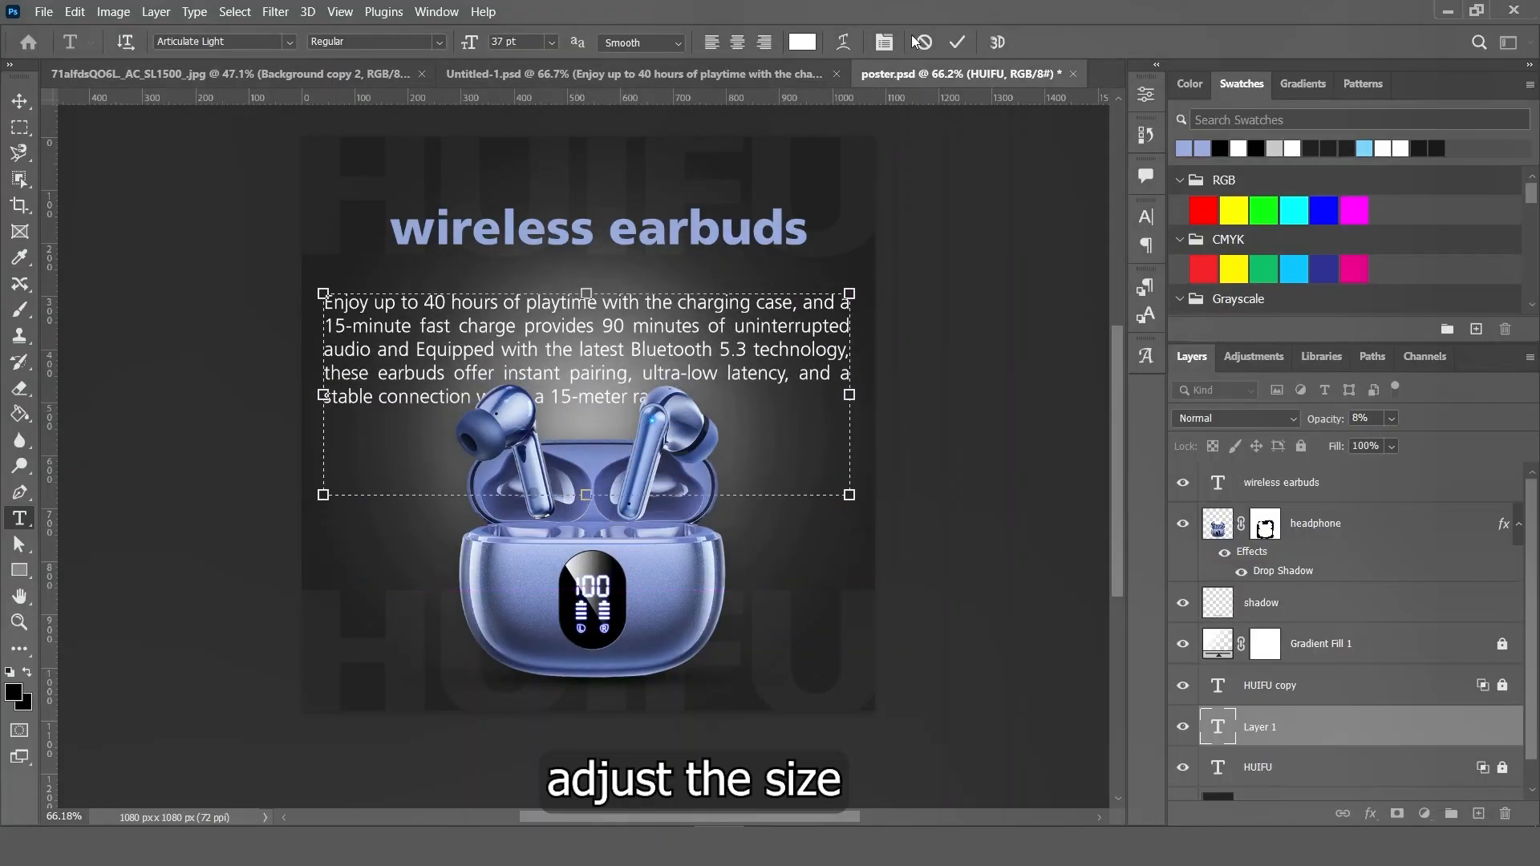
- Move the description layer above the headphone layer, scale it to about 76% and place it directly under the title
left_click_drag(1327, 731, 1327, 505)
left_click(20, 100)
left_click_drag(330, 365, 342, 327)
left_click_drag(336, 456, 409, 681)
left_click_drag(858, 352, 809, 265)
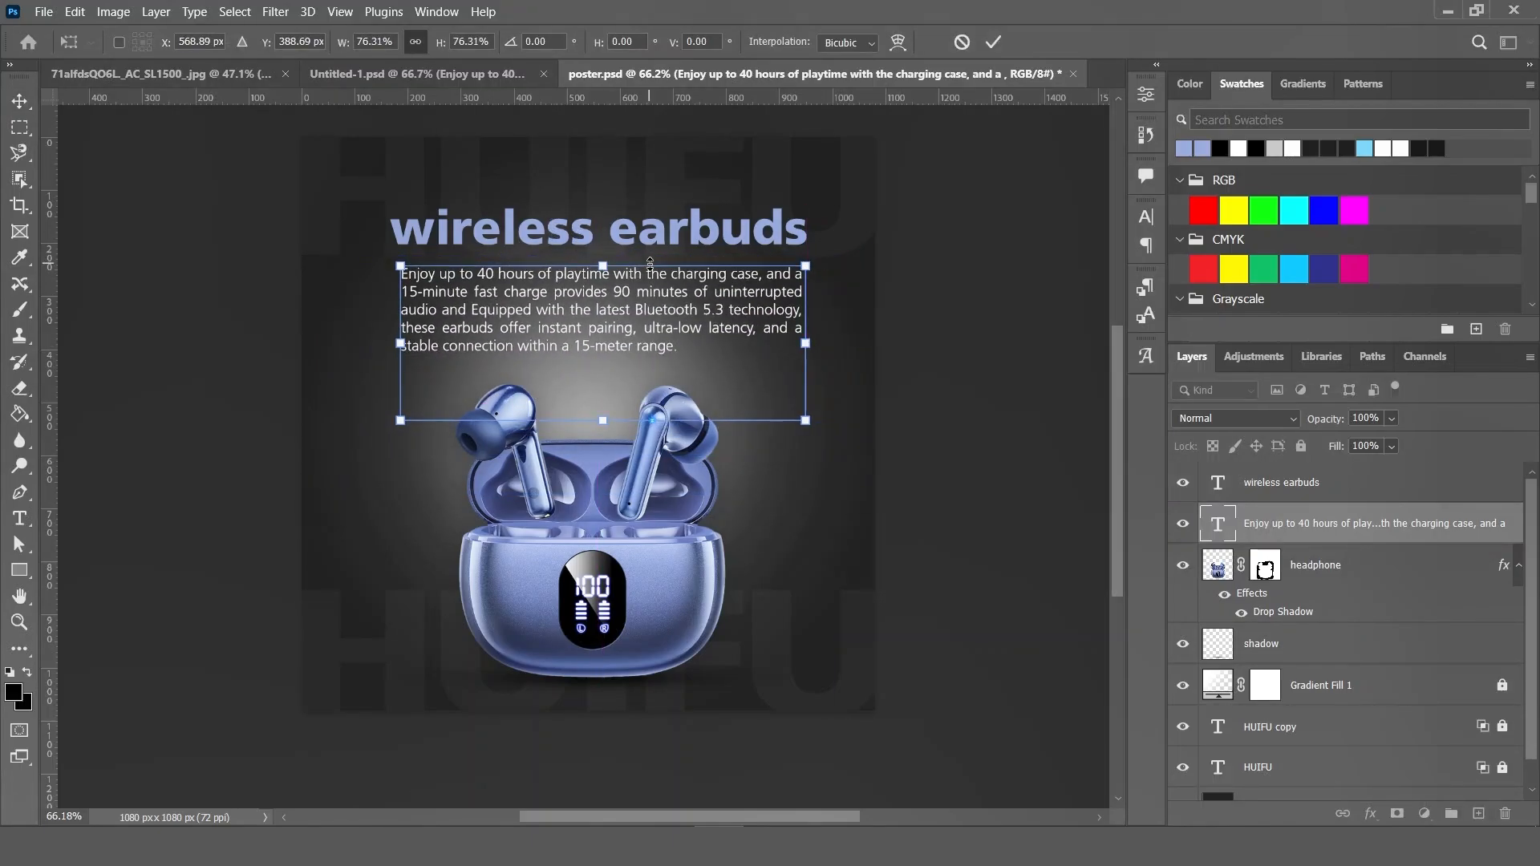
left_click_drag(654, 274, 654, 264)
left_click(992, 42)
- Resize the description's text box and text so it wraps into five fuller lines above the earbuds
double_click(1218, 523)
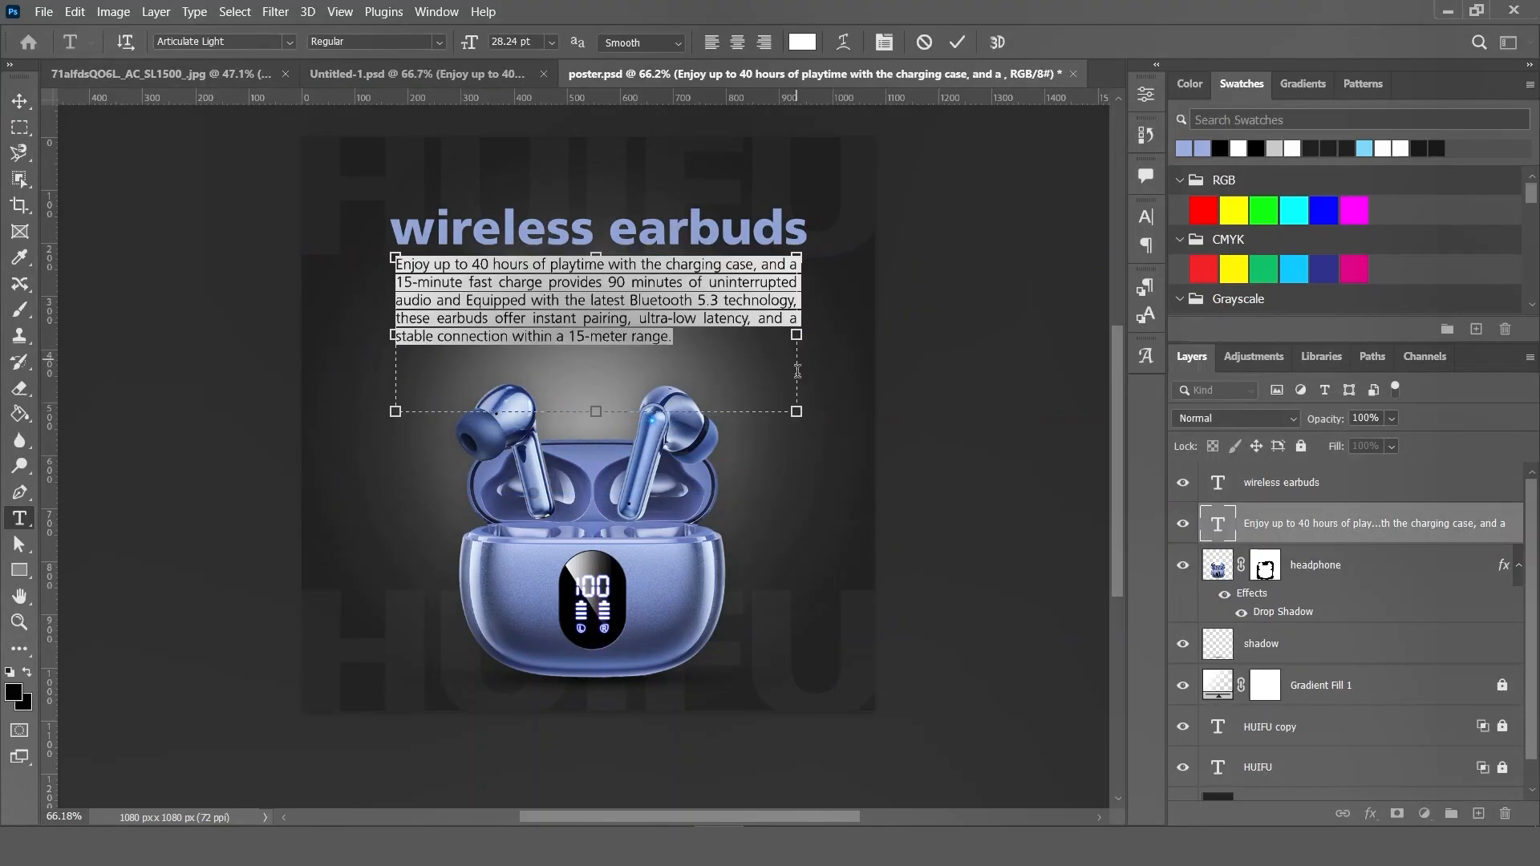
left_click_drag(806, 409, 716, 398)
left_click(956, 42)
key("v")
mouse_move(642, 353)
left_mouse_down()
mouse_move(645, 324)
mouse_move(653, 343)
left_mouse_up()
double_click(654, 343)
left_click_drag(770, 331, 834, 313)
key("ctrl+Return")
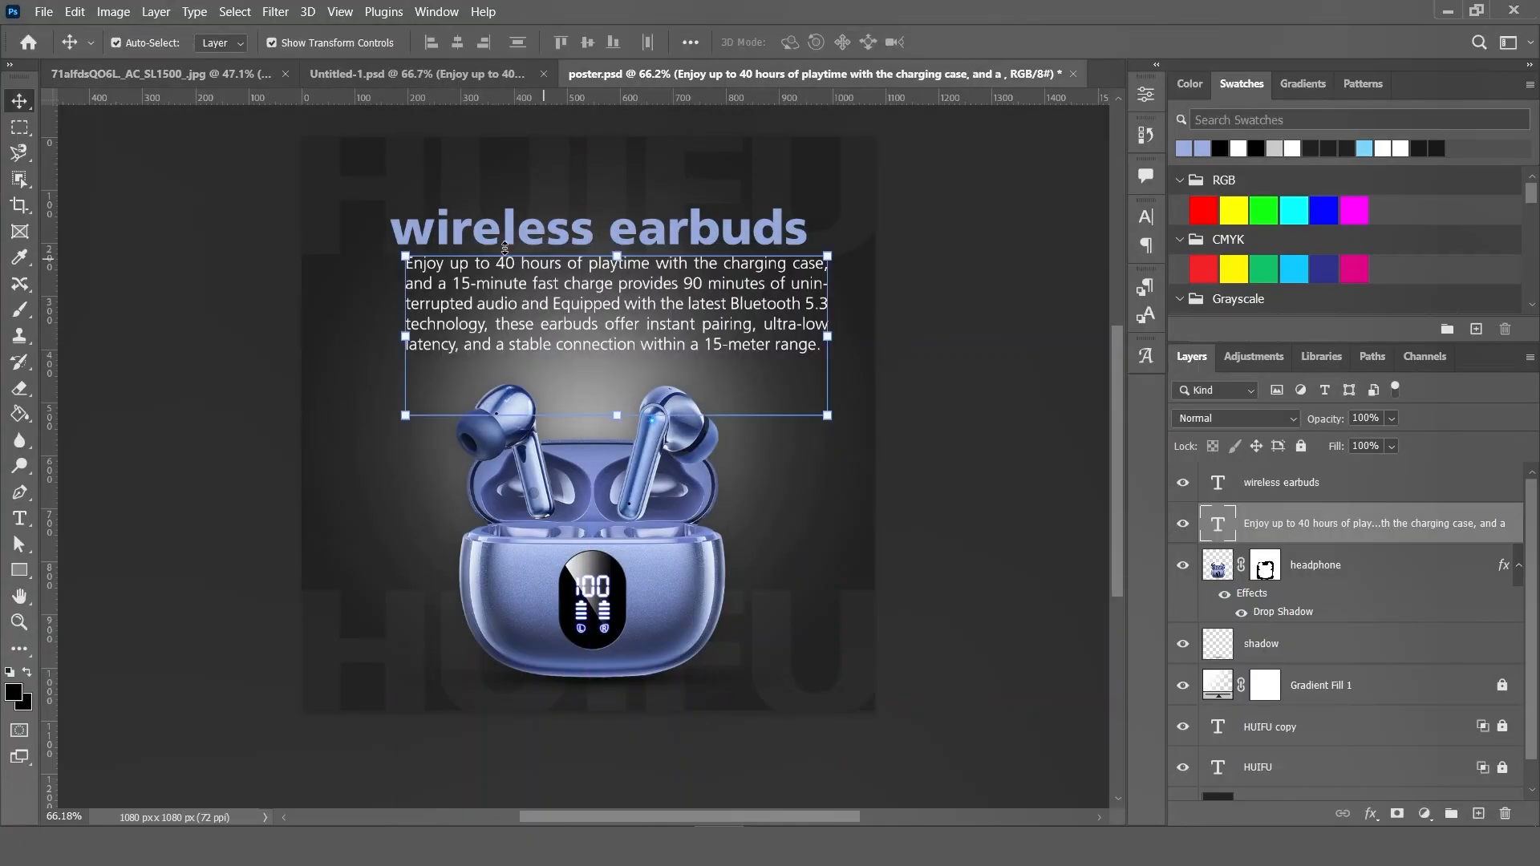
- Nudge and scale the description paragraph to match the width of the title above it
left_click_drag(532, 284, 520, 282)
key("ctrl+t")
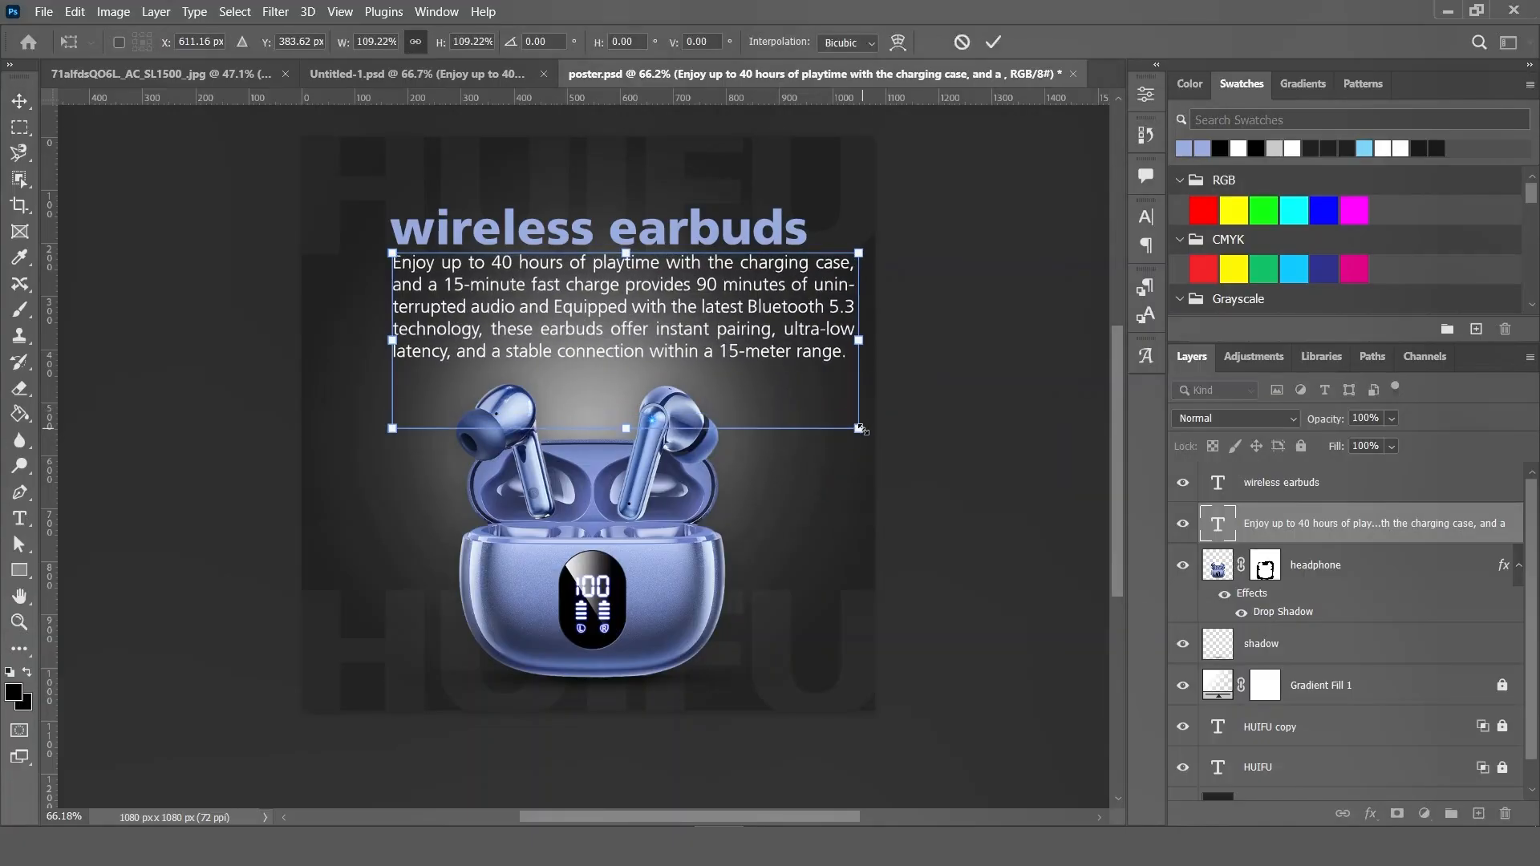
left_click_drag(819, 415, 811, 410)
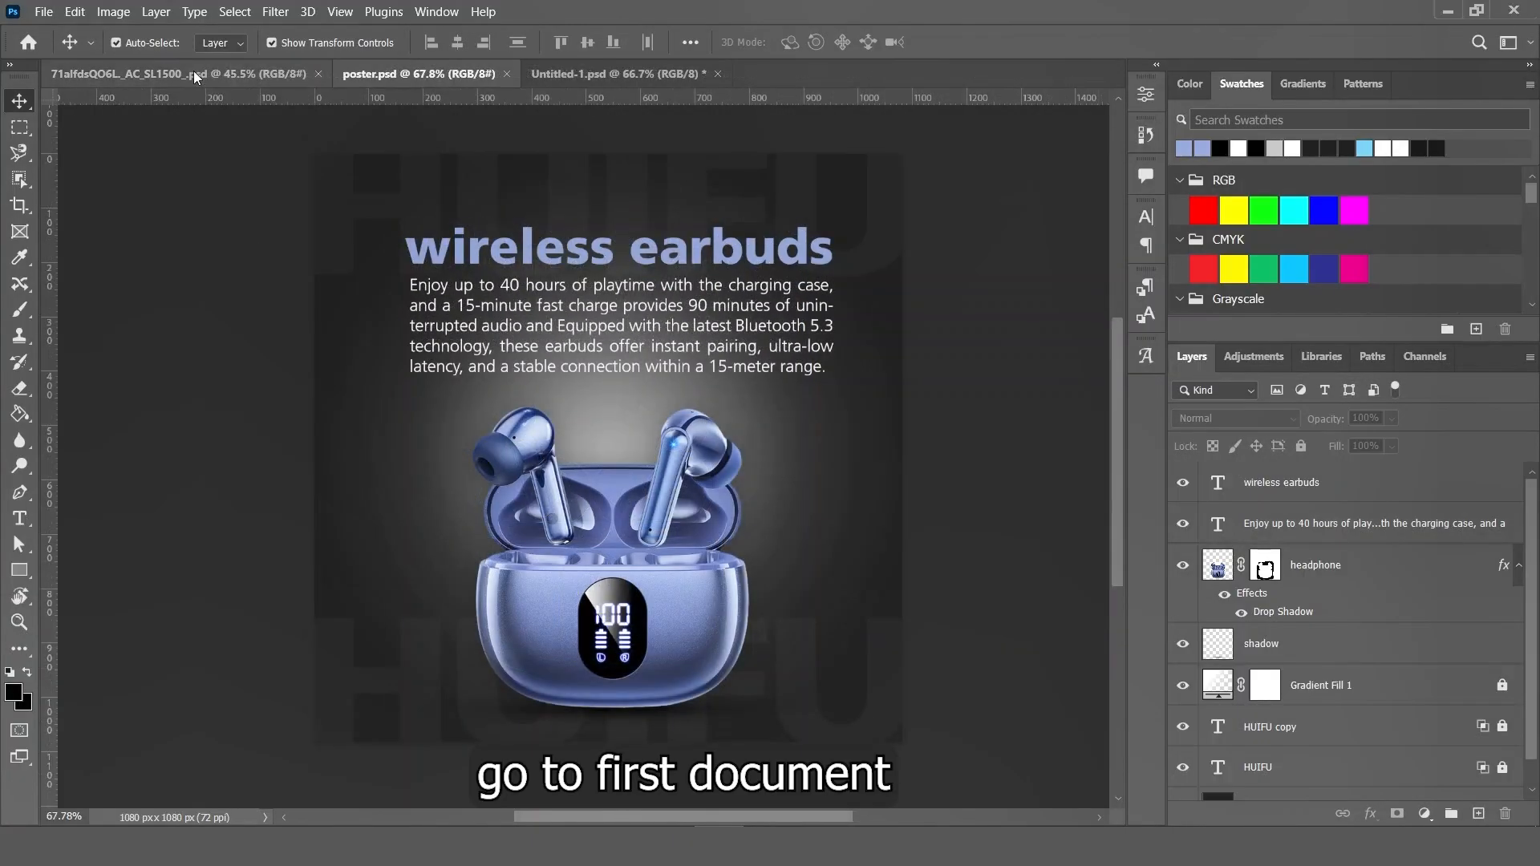
- In the product image document, lasso the left earbud on Background copy 2 with the Object Selection tool and copy it to a new layer
key("ctrl+shift+Tab")
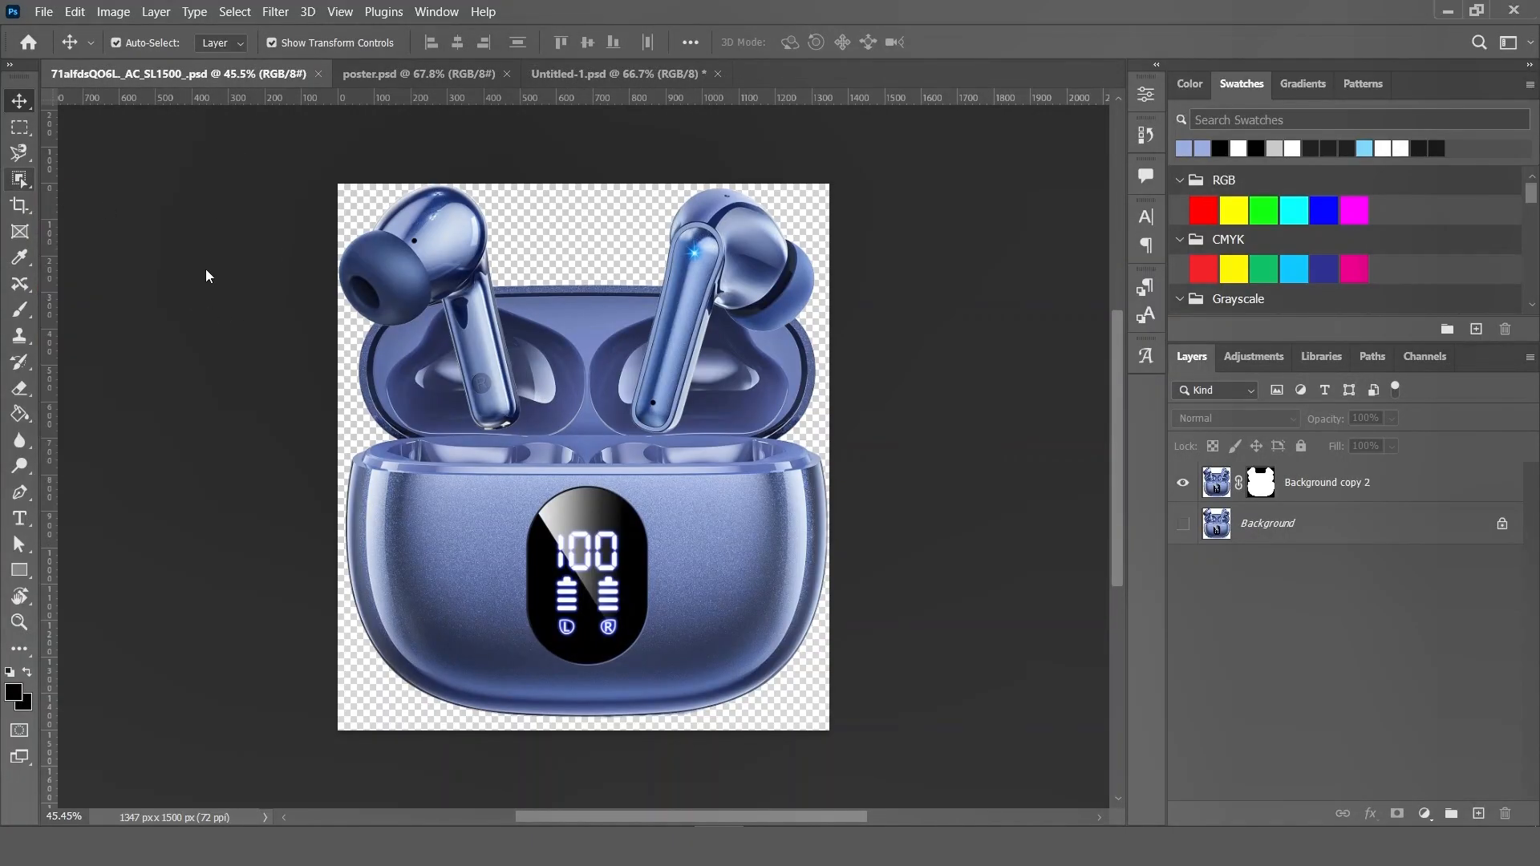
key("w")
left_click(1355, 485)
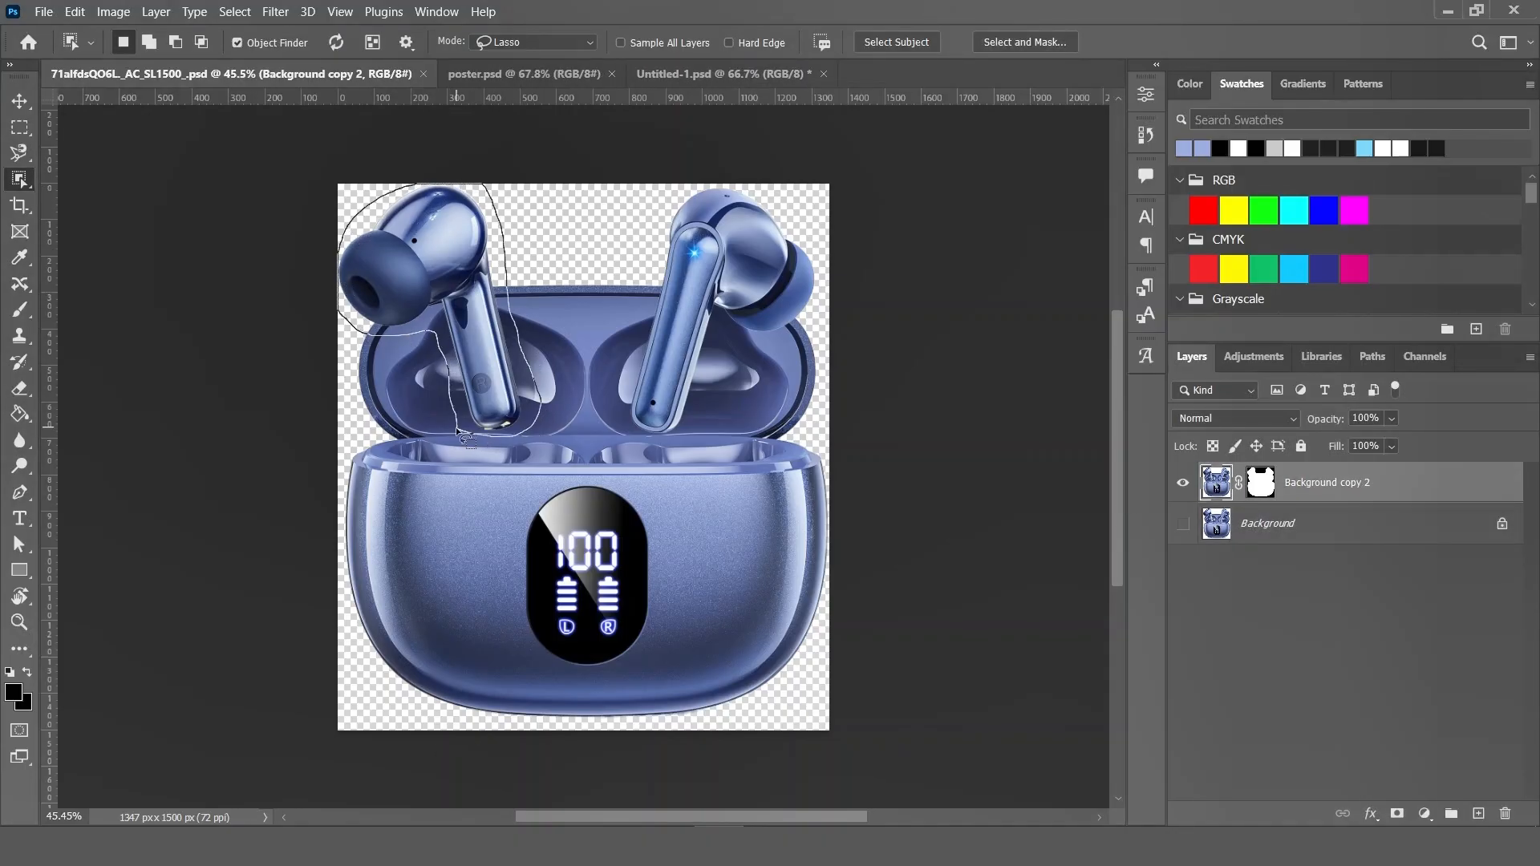
left_click_drag(526, 466, 526, 465)
scroll(527, 465, "up", 2)
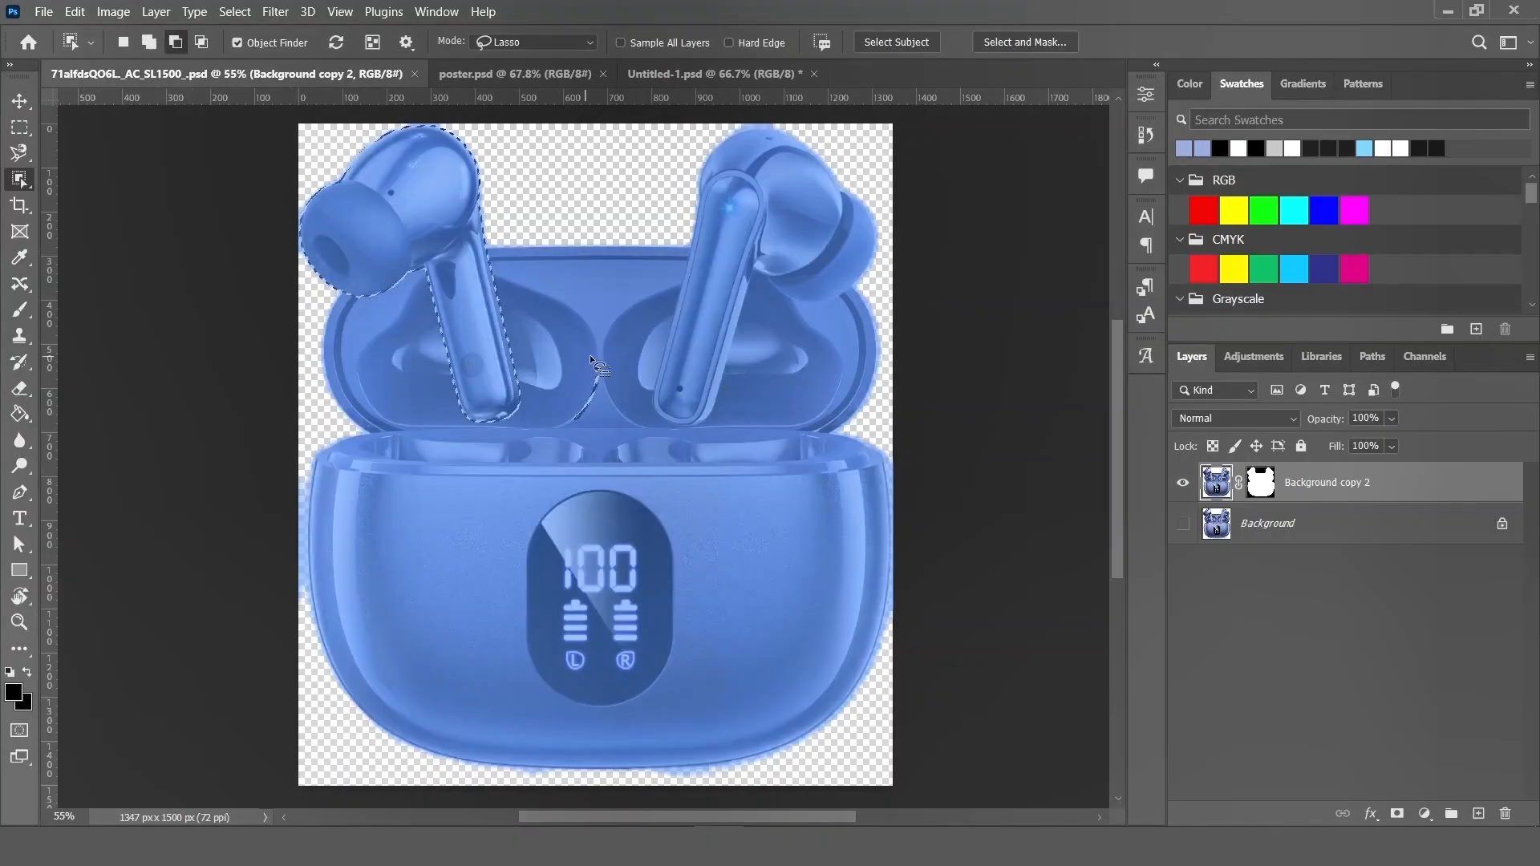
mouse_move(589, 357)
left_mouse_down()
mouse_move(576, 434)
mouse_move(588, 358)
left_mouse_up()
scroll(434, 393, "up", 2)
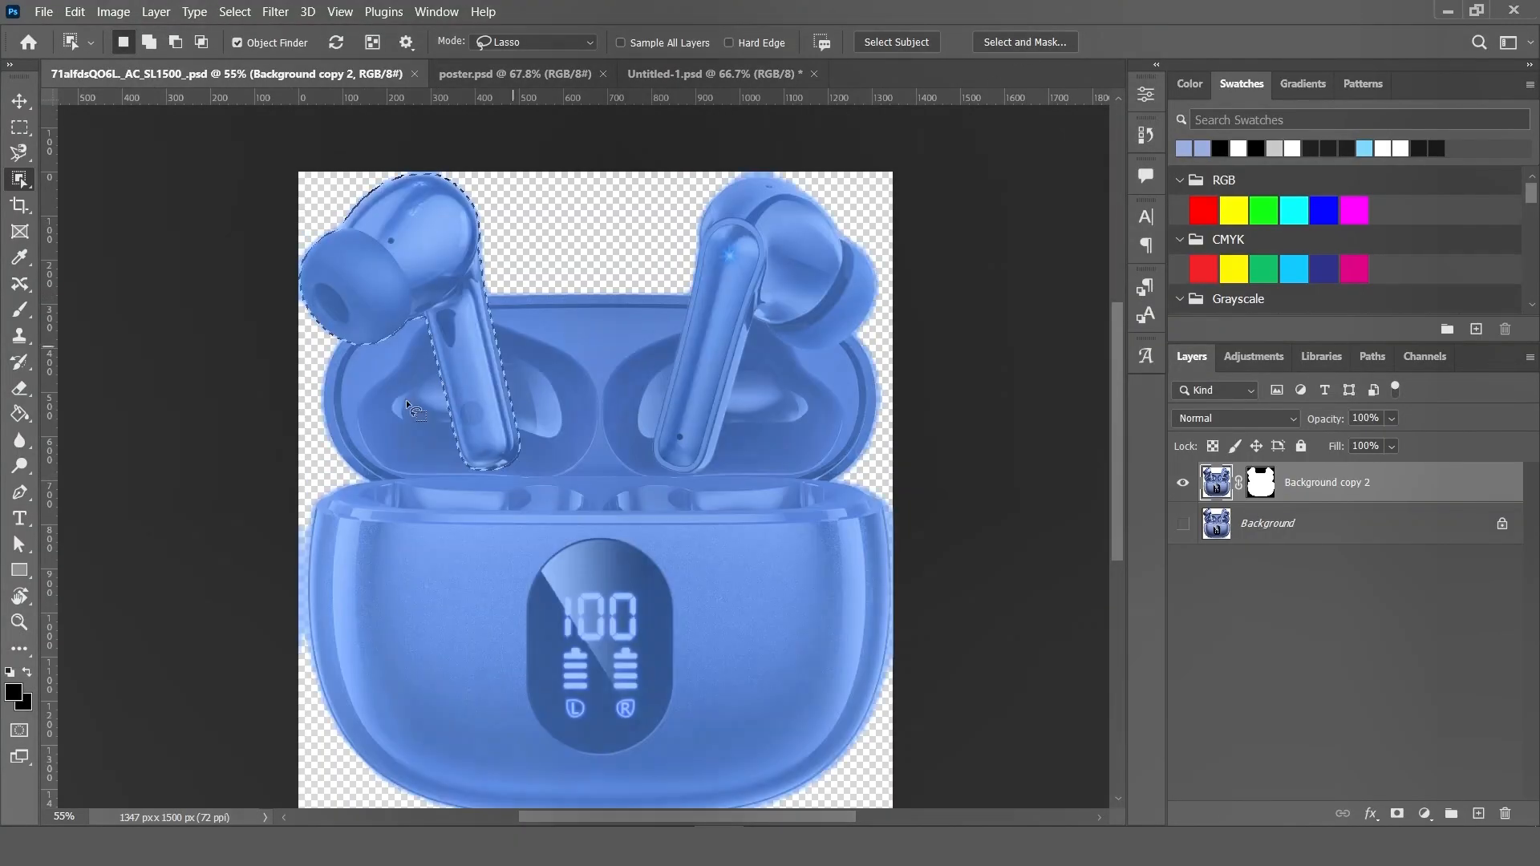
key("ctrl+j")
key("v")
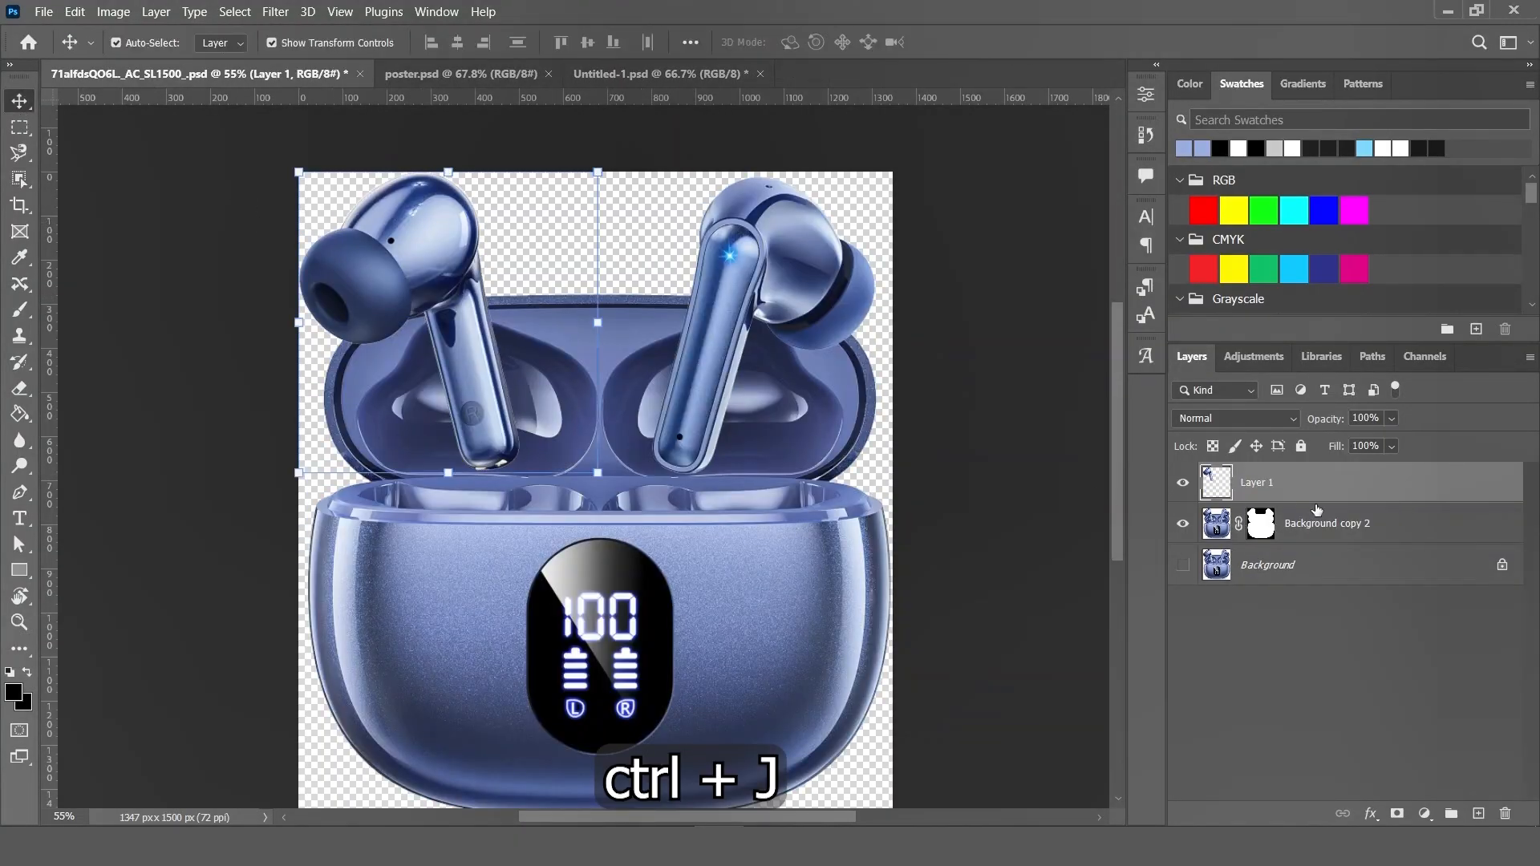
- Select the right earbud on the Background copy 2 layer with the Object Selection tool and copy it to its own layer
left_click(1366, 529)
left_click(20, 179)
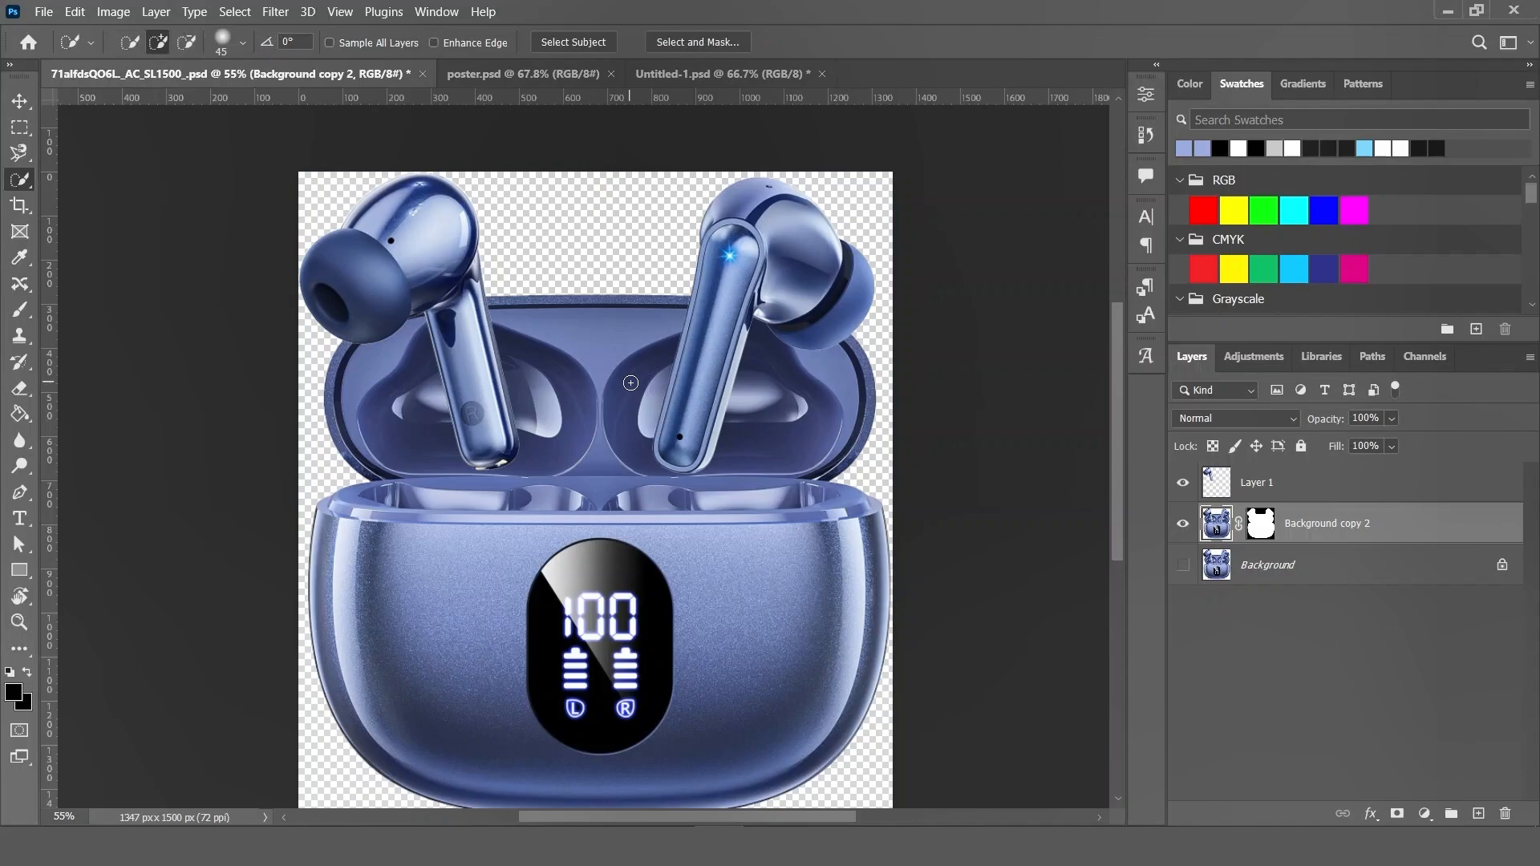
left_click(21, 179, "alt")
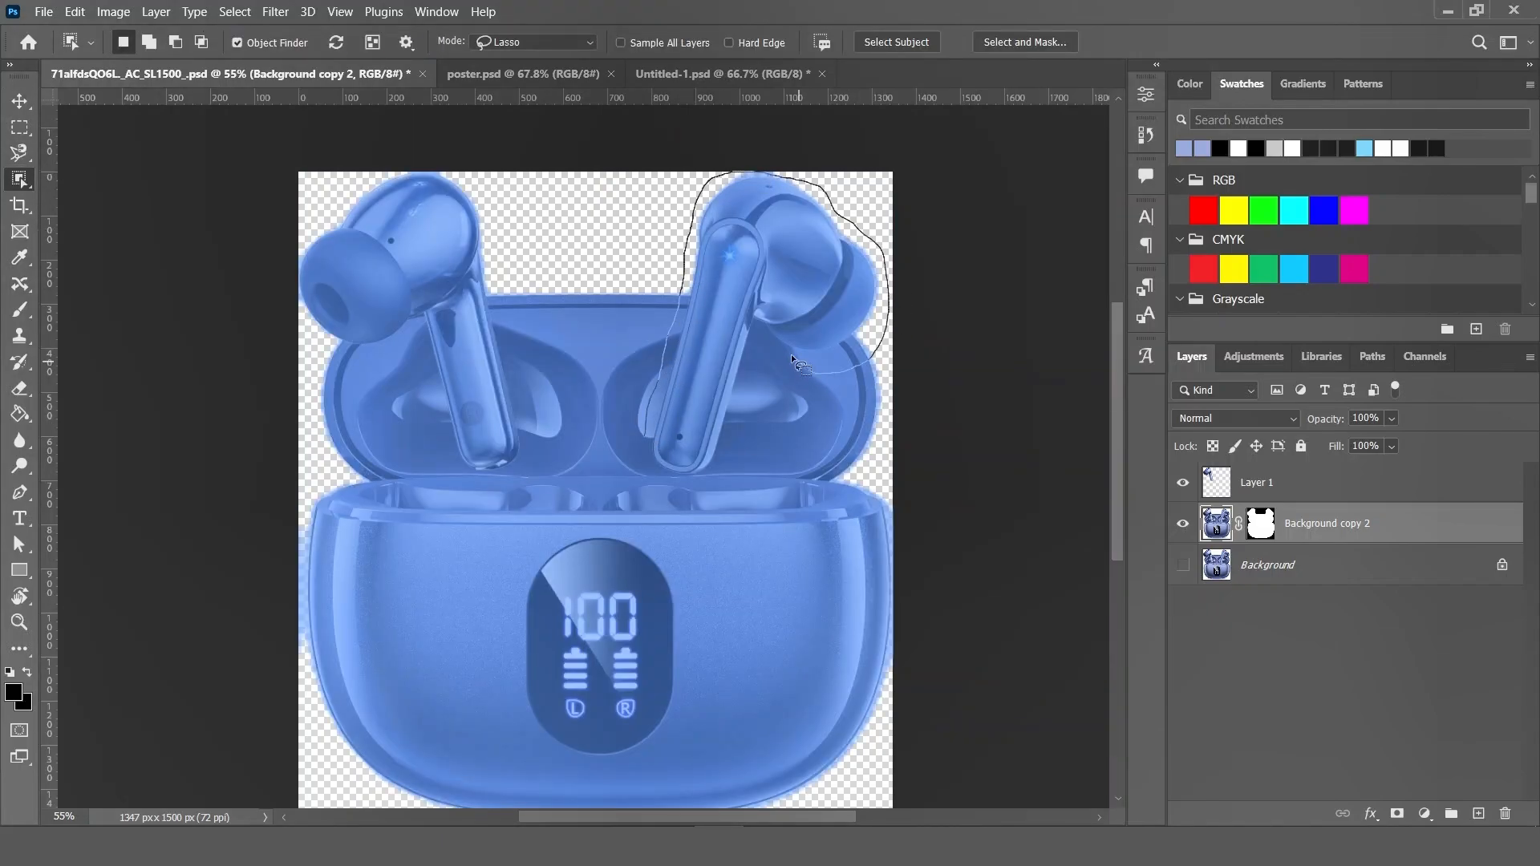
left_click_drag(651, 474, 656, 478)
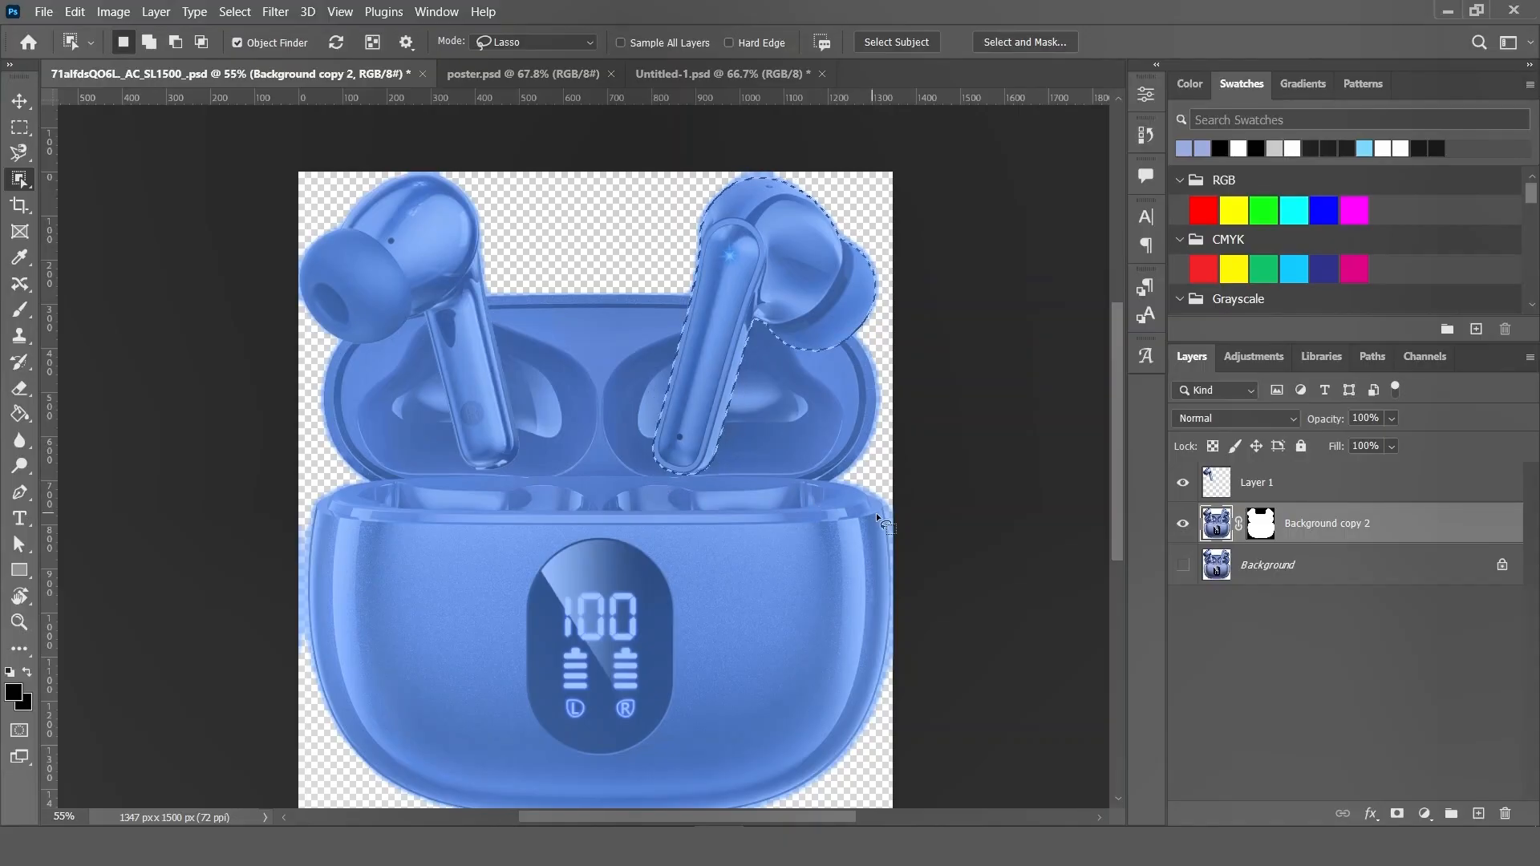
key("ctrl+j")
left_click(19, 102)
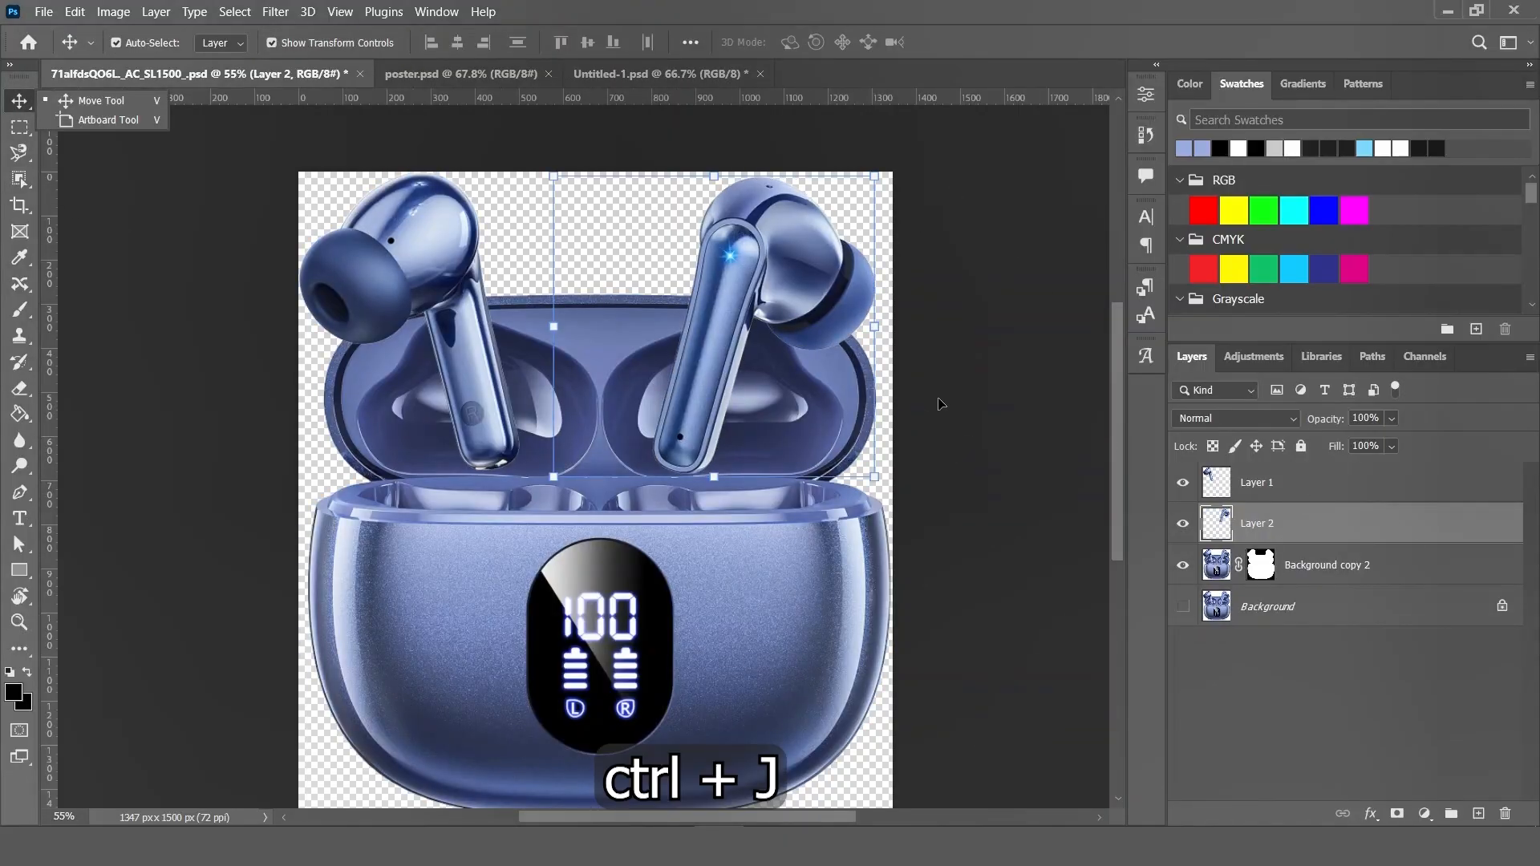
left_click(1024, 453)
- Rename Layer 1 as "left" and Layer 2 as "right"
left_click(1271, 503)
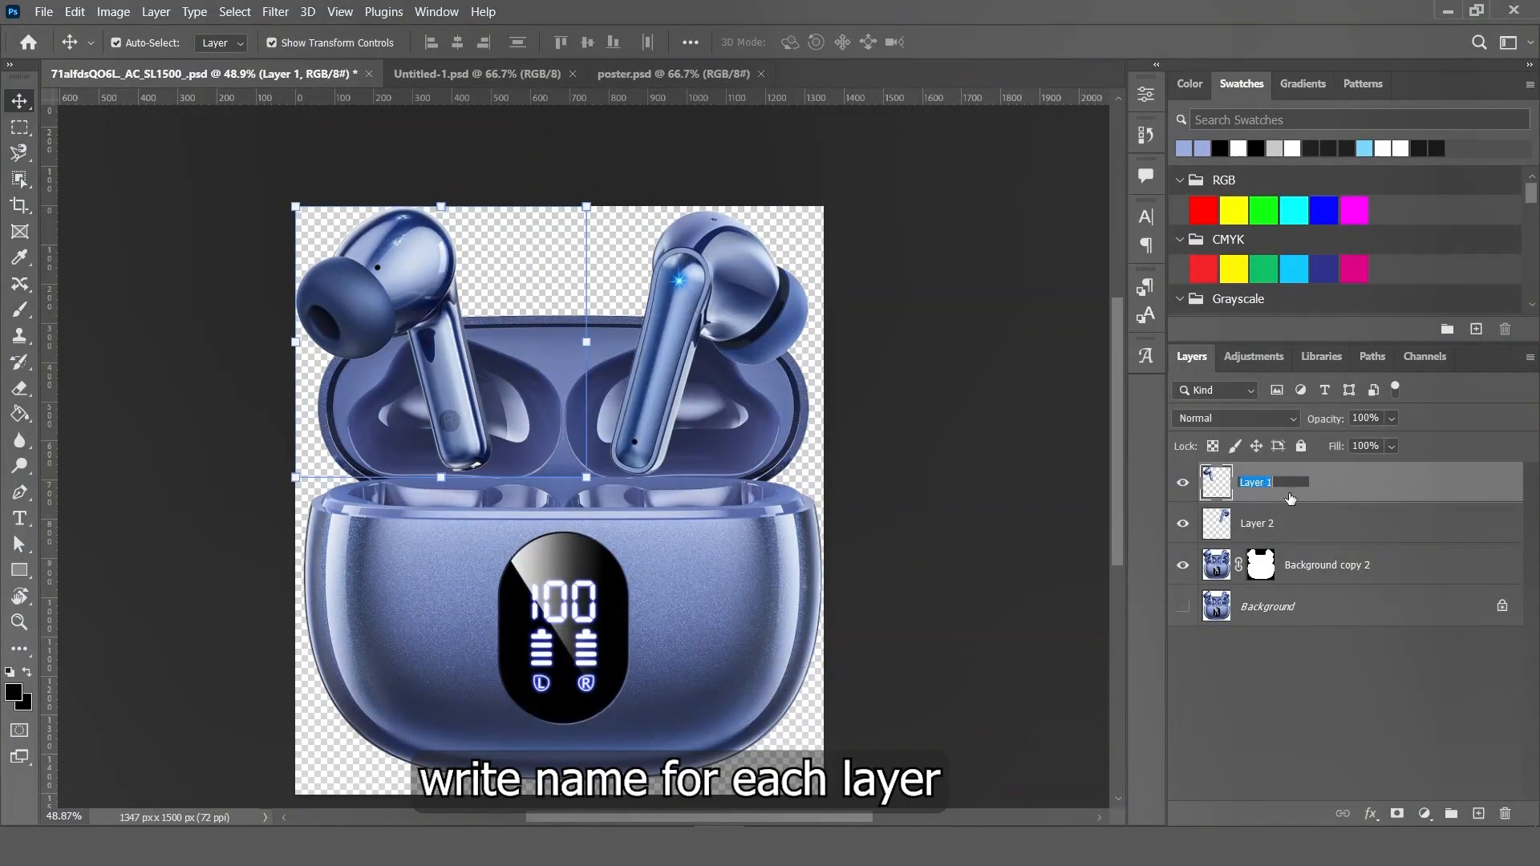
key("BackSpace")
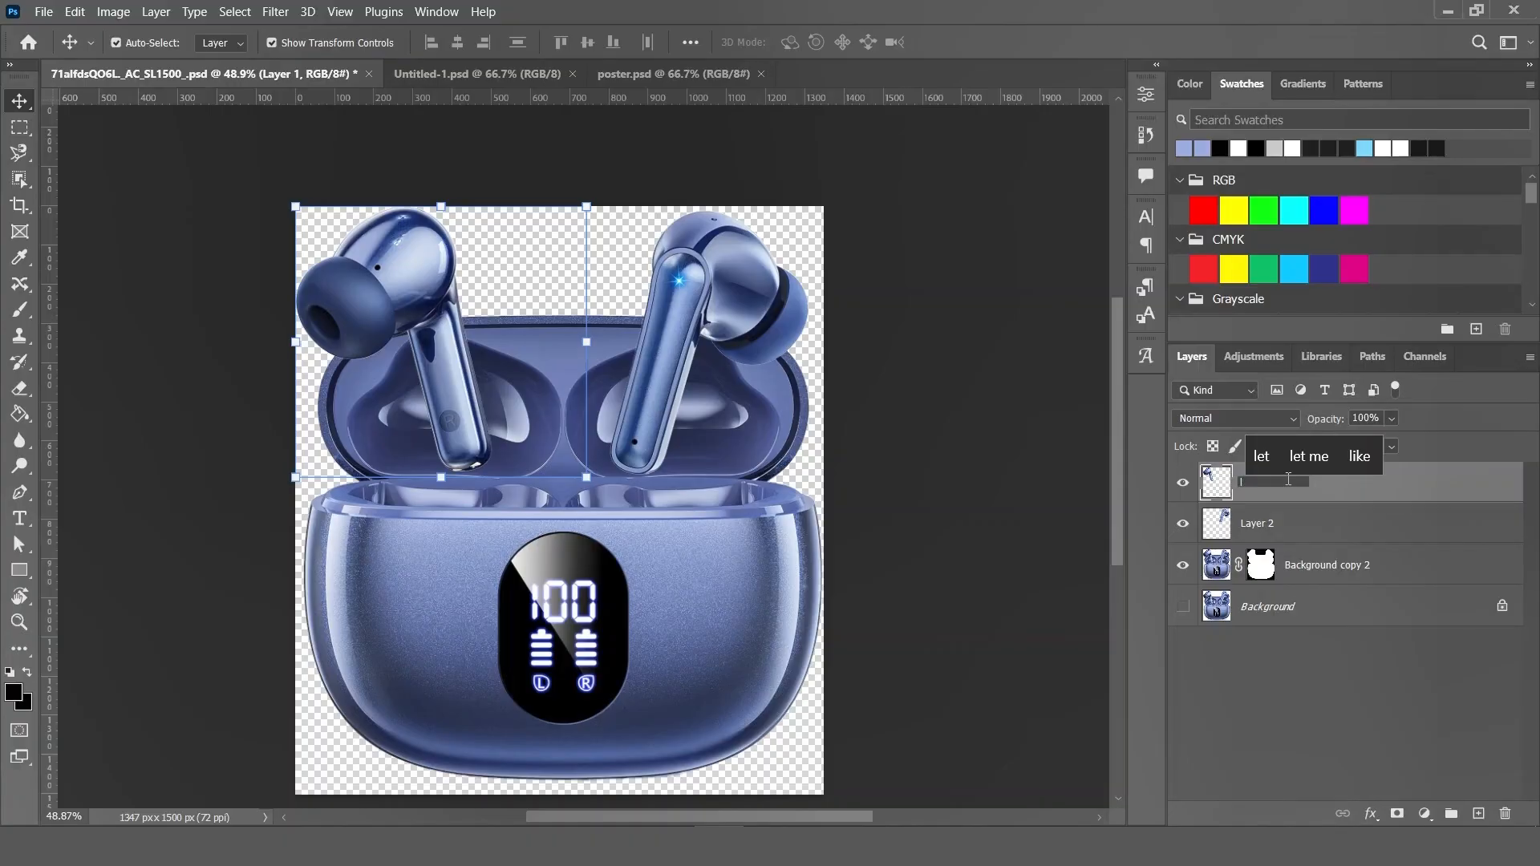
type("left")
left_click(1322, 525)
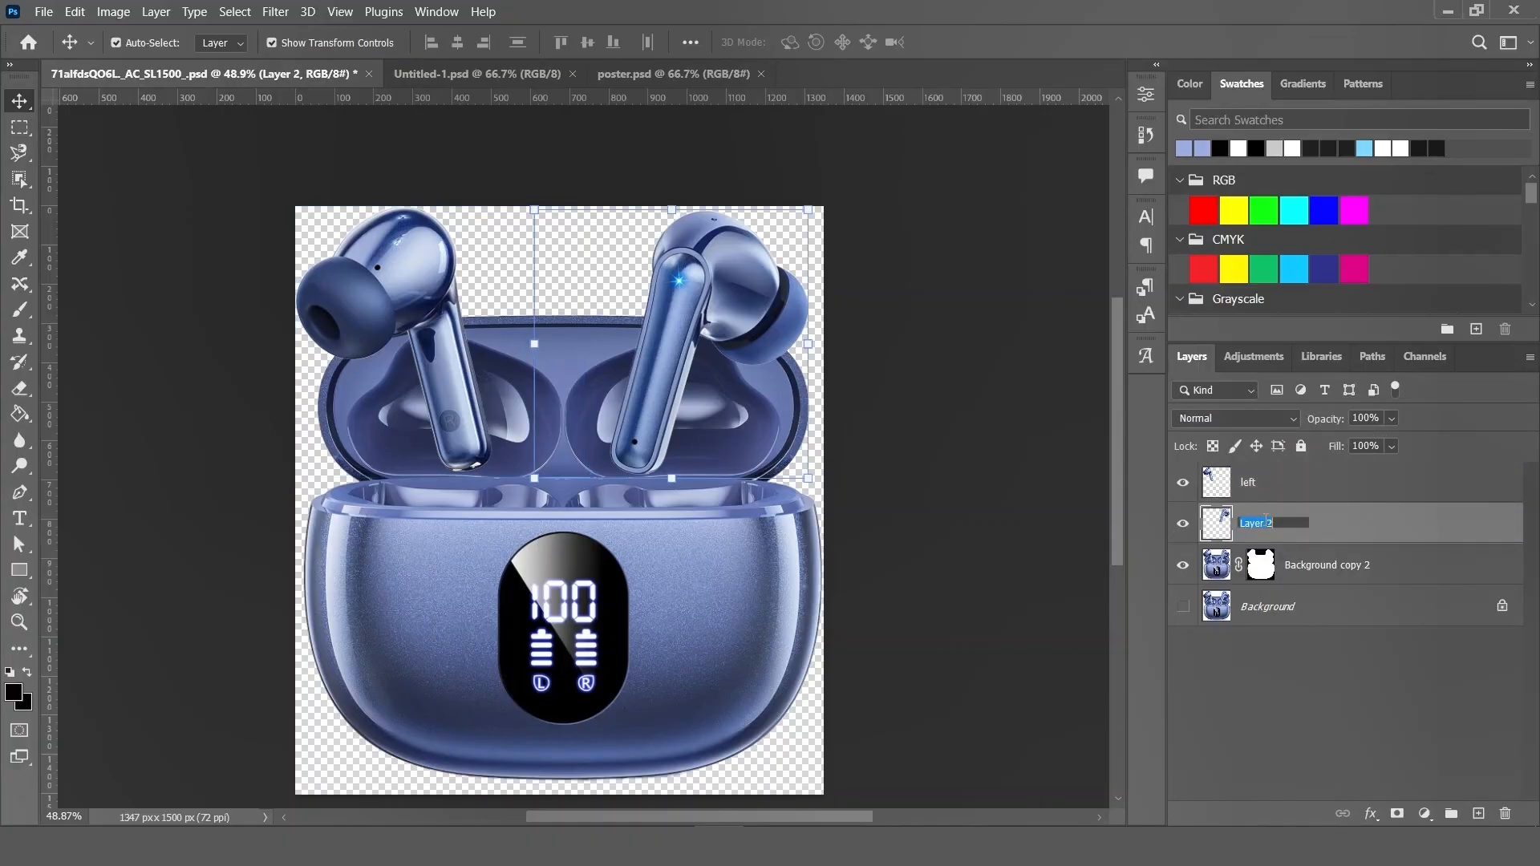
type("right")
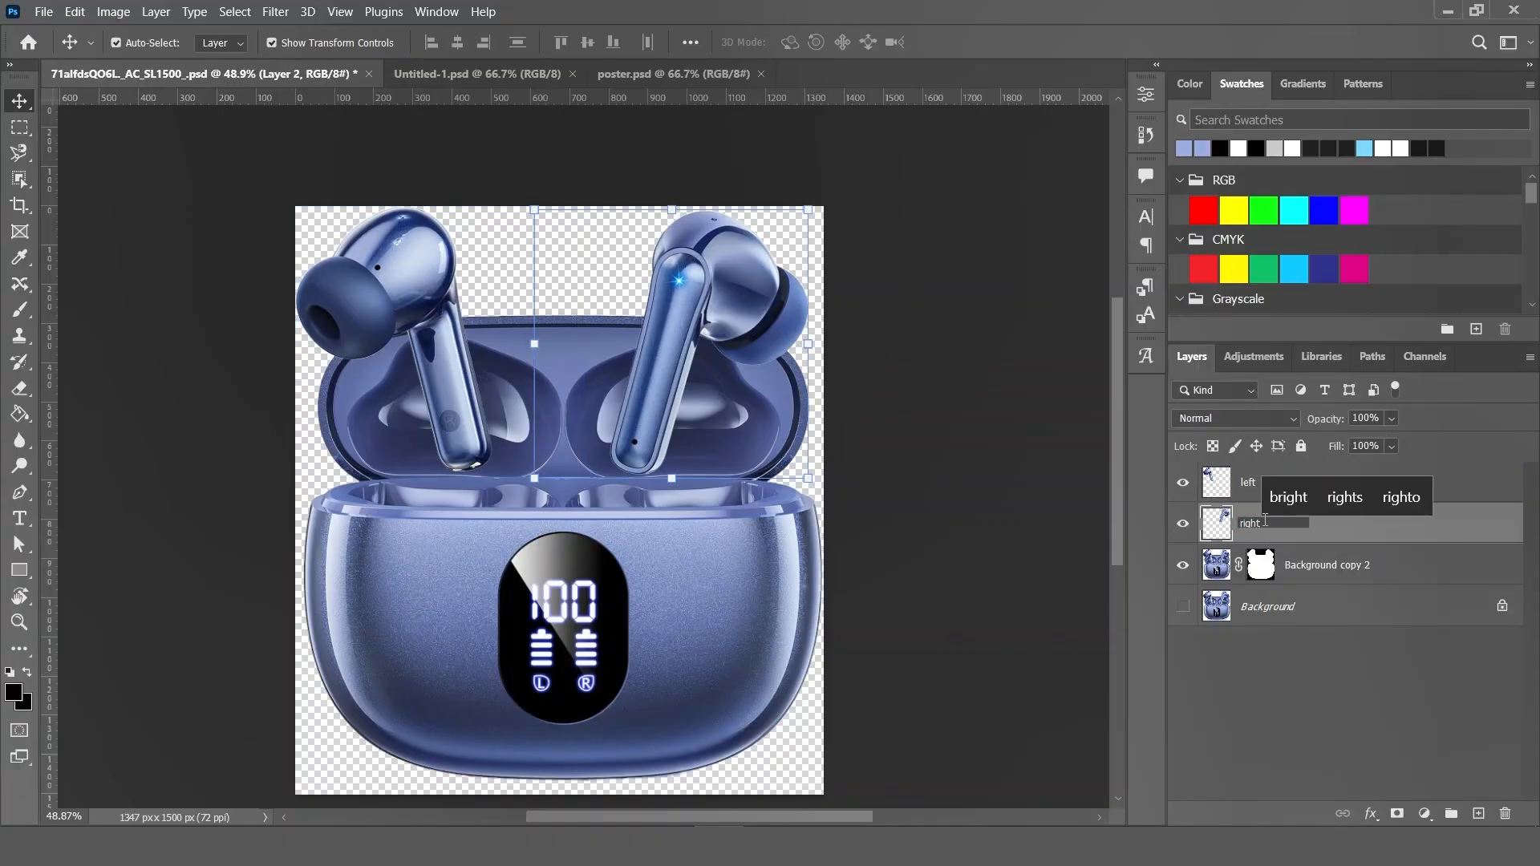
left_click(1283, 654)
- Bring the left and right earbud layers together into the poster document and position them over the canvas
left_click(1270, 481)
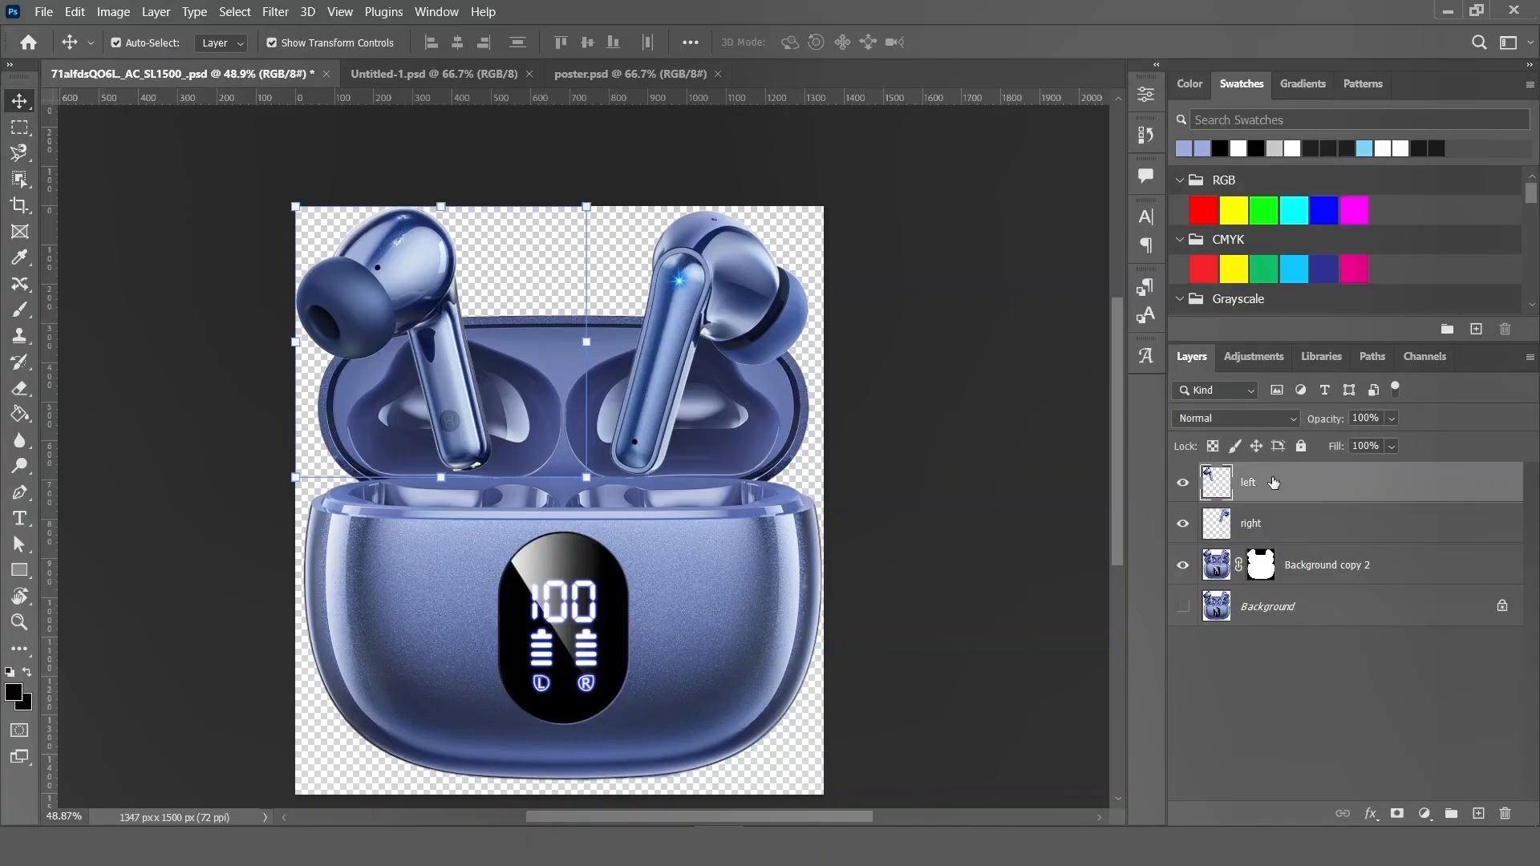
left_click(1273, 528, "shift")
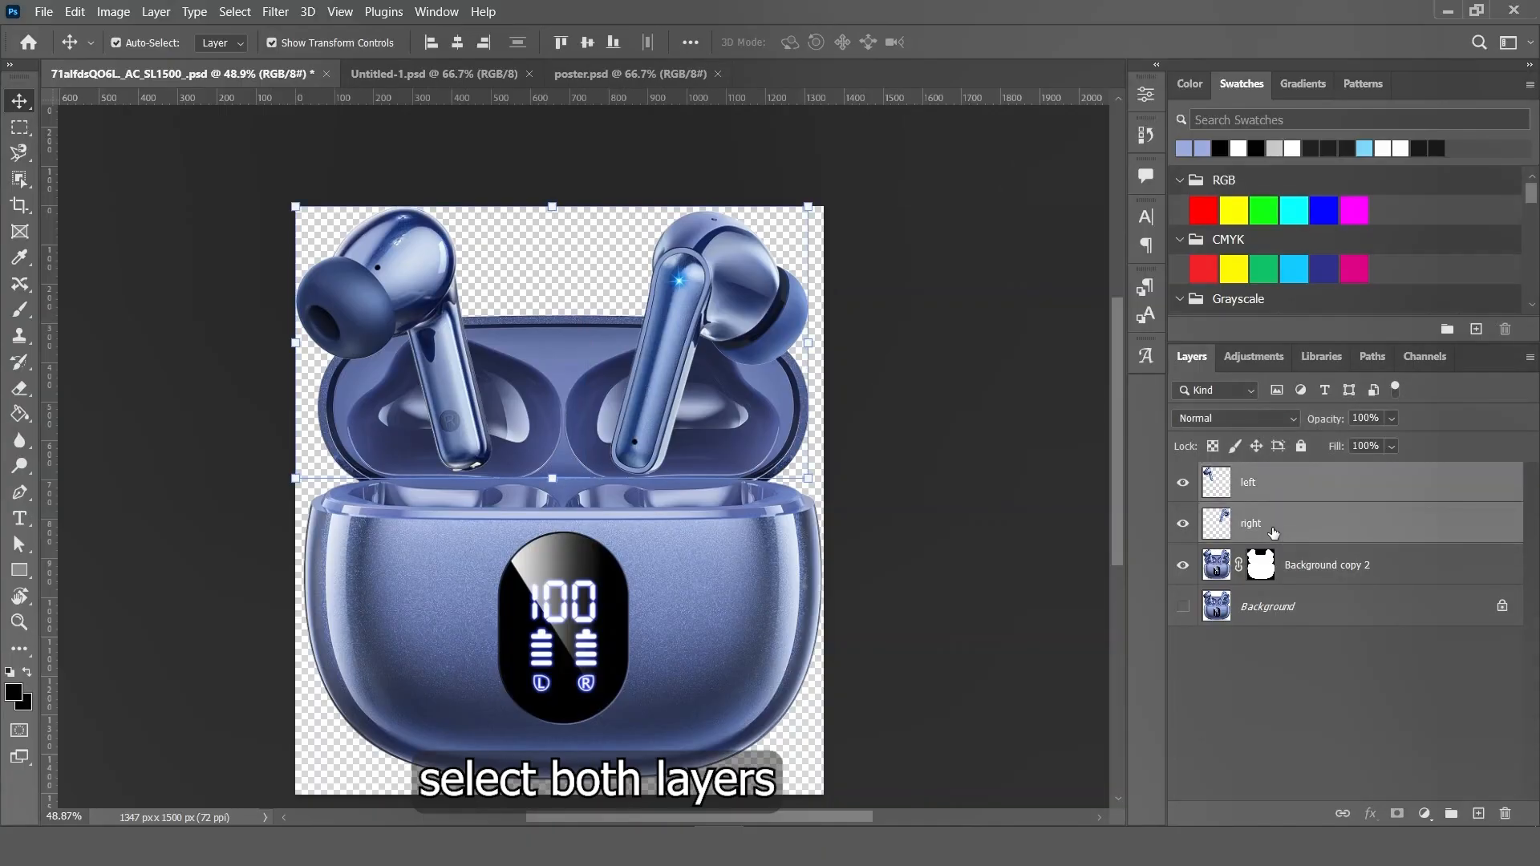
left_click_drag(1273, 532, 763, 439)
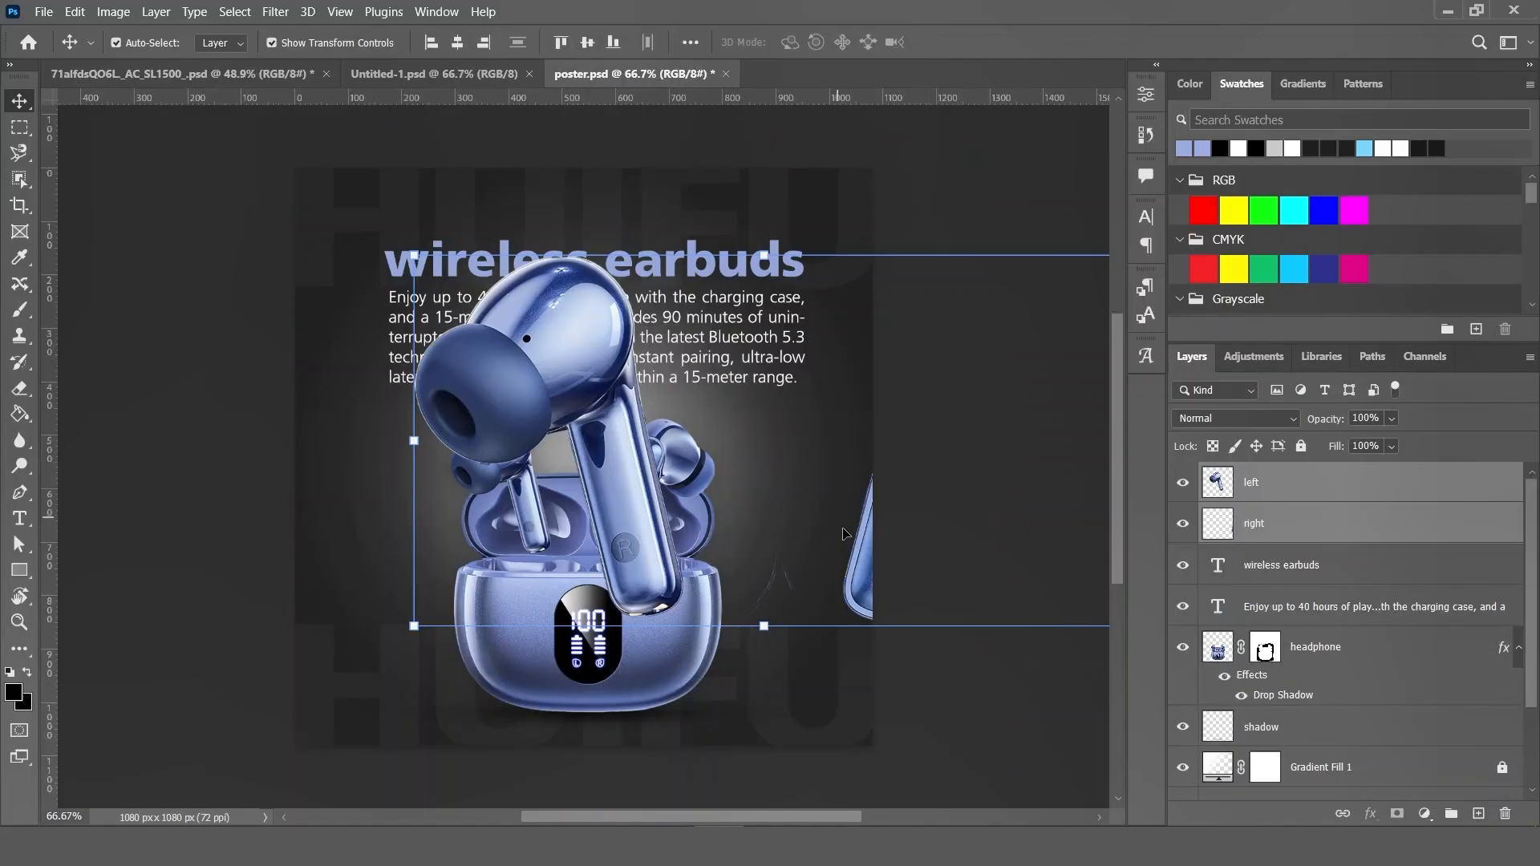
left_click_drag(844, 533, 685, 556)
- Scale both copied earbuds to about 73% and move them up over the title and description
key("ctrl+t")
left_click_drag(953, 278, 838, 383)
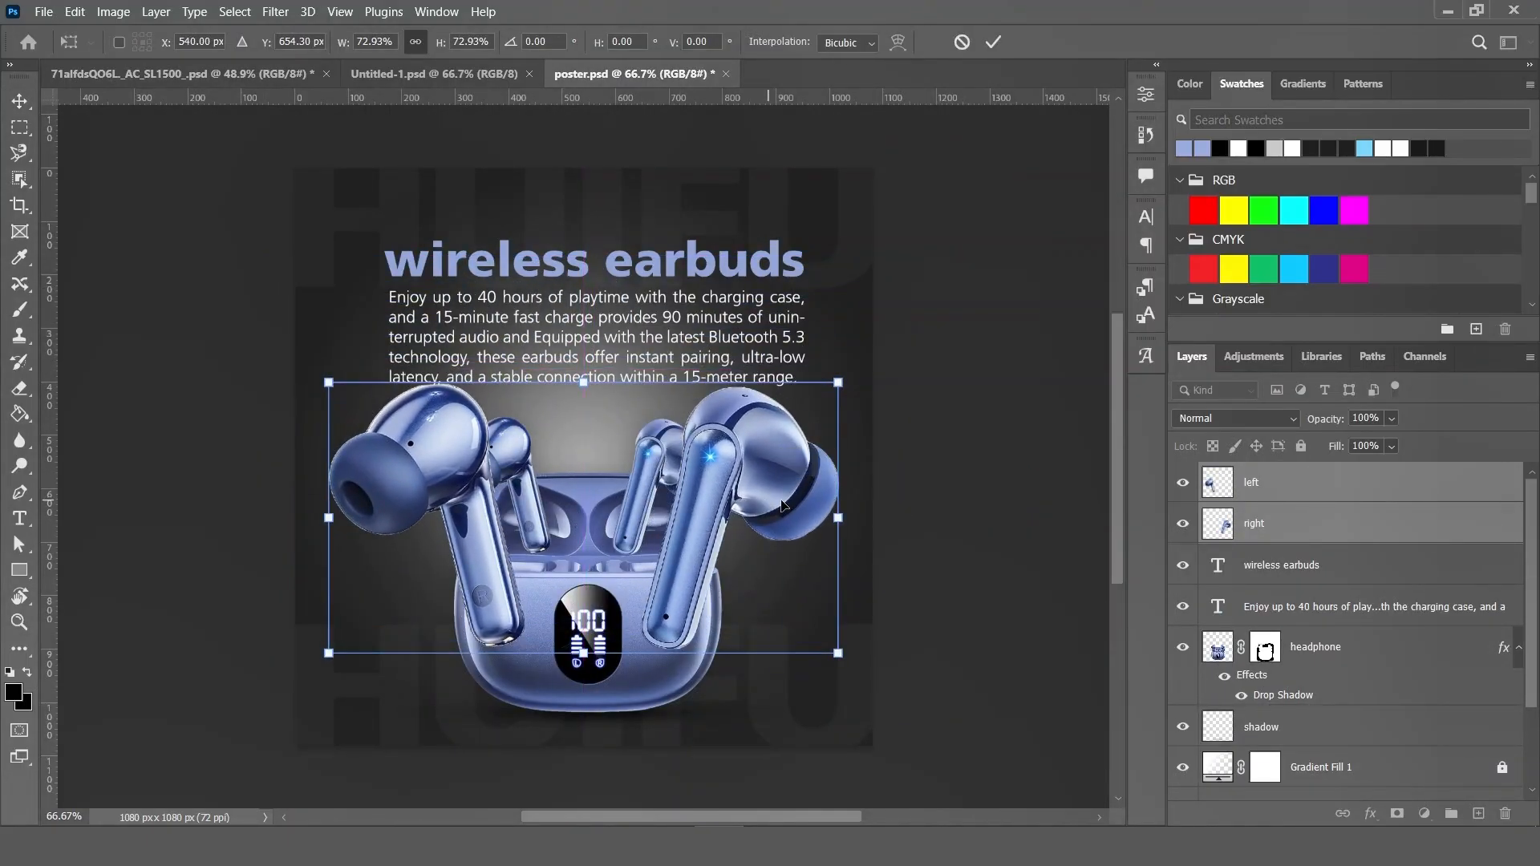
left_click_drag(784, 505, 778, 289)
key("Return")
scroll(580, 455, "down", 1)
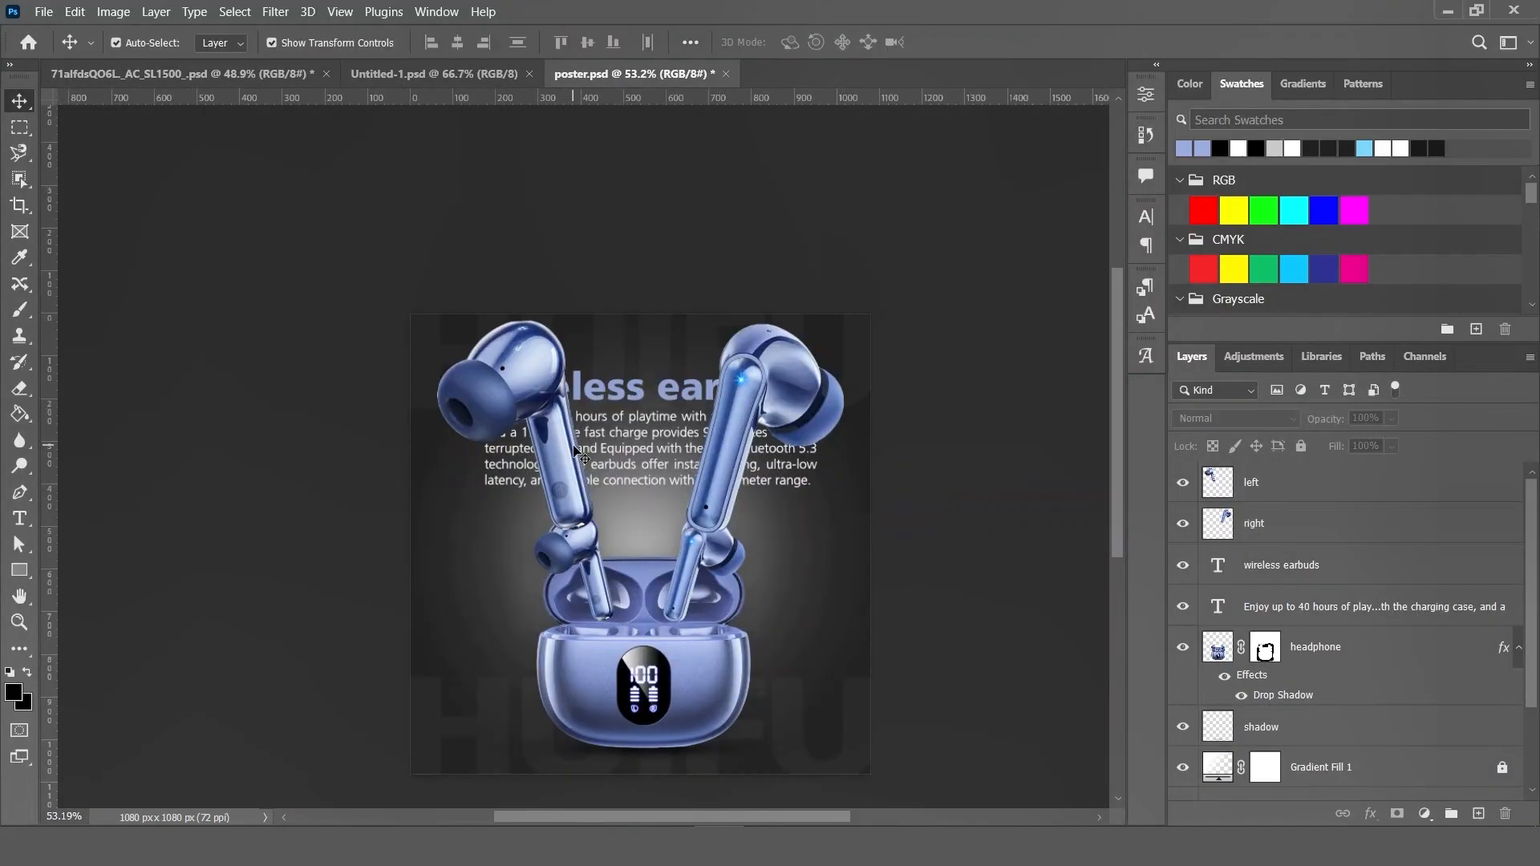
- Scale the left earbud layer to about 41%, place it in the poster's top-left corner and rotate it clockwise
scroll(579, 456, "up", 1)
left_click(580, 455)
left_click_drag(705, 515, 453, 329)
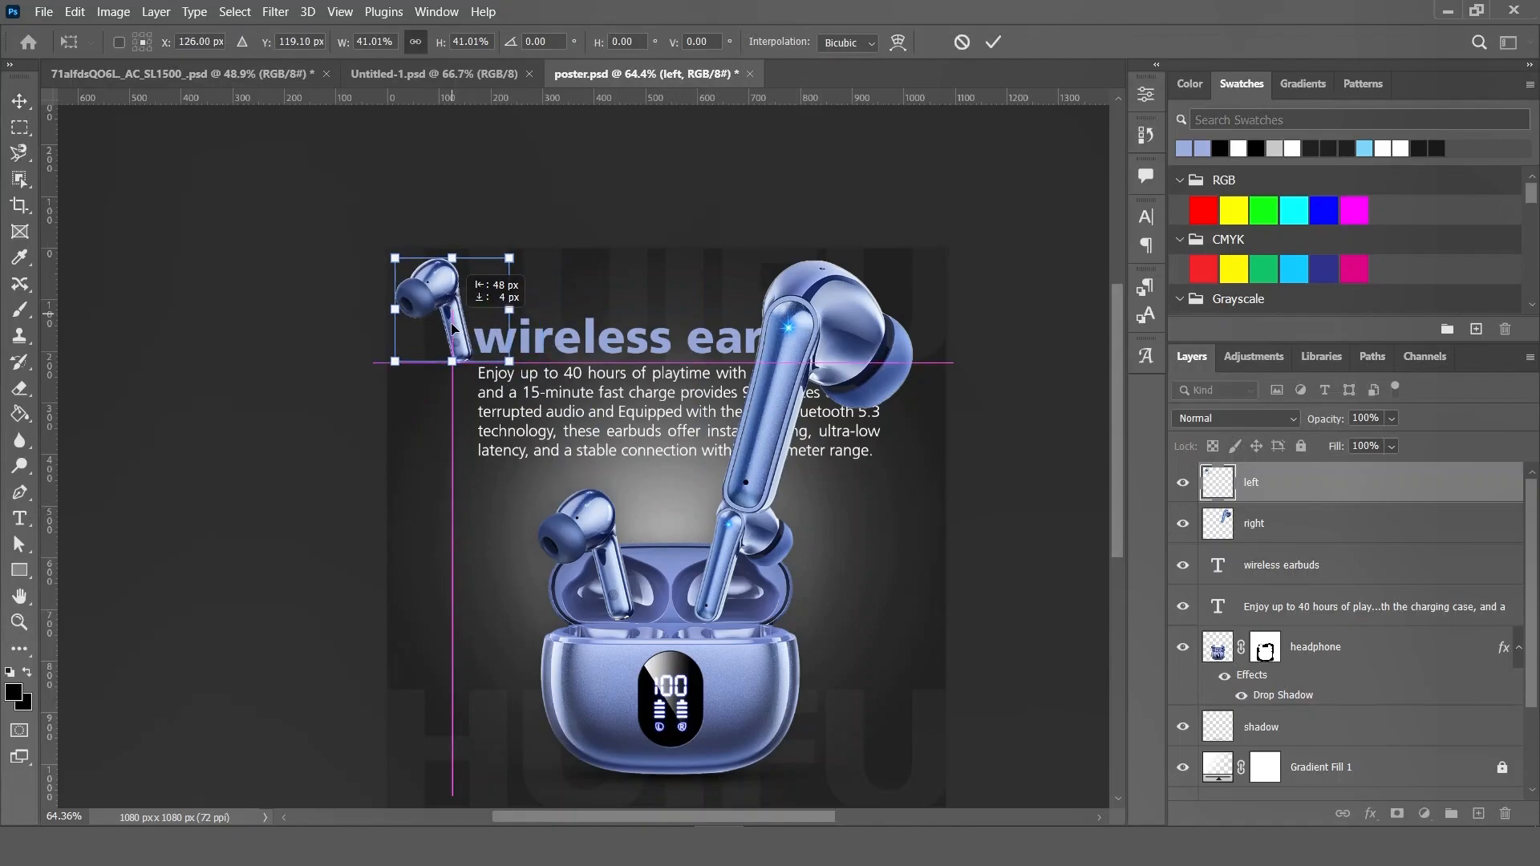
left_click_drag(520, 240, 553, 321)
key("Return")
- Shrink the right earbud layer and place it beside the charging case in the poster's lower right
left_click(902, 272)
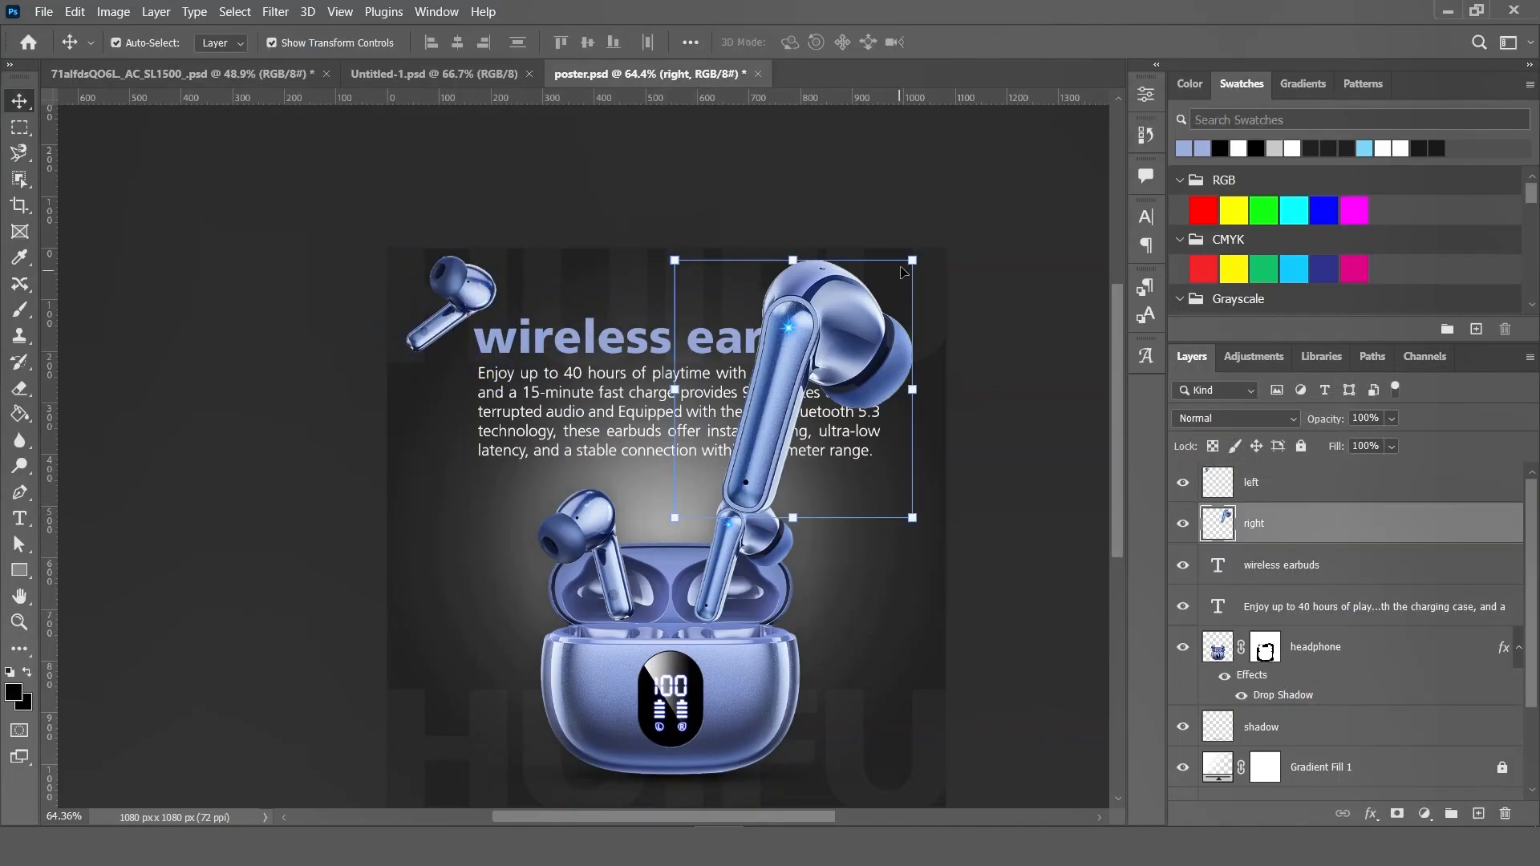
left_click_drag(902, 272, 882, 705)
scroll(417, 309, "down", 1)
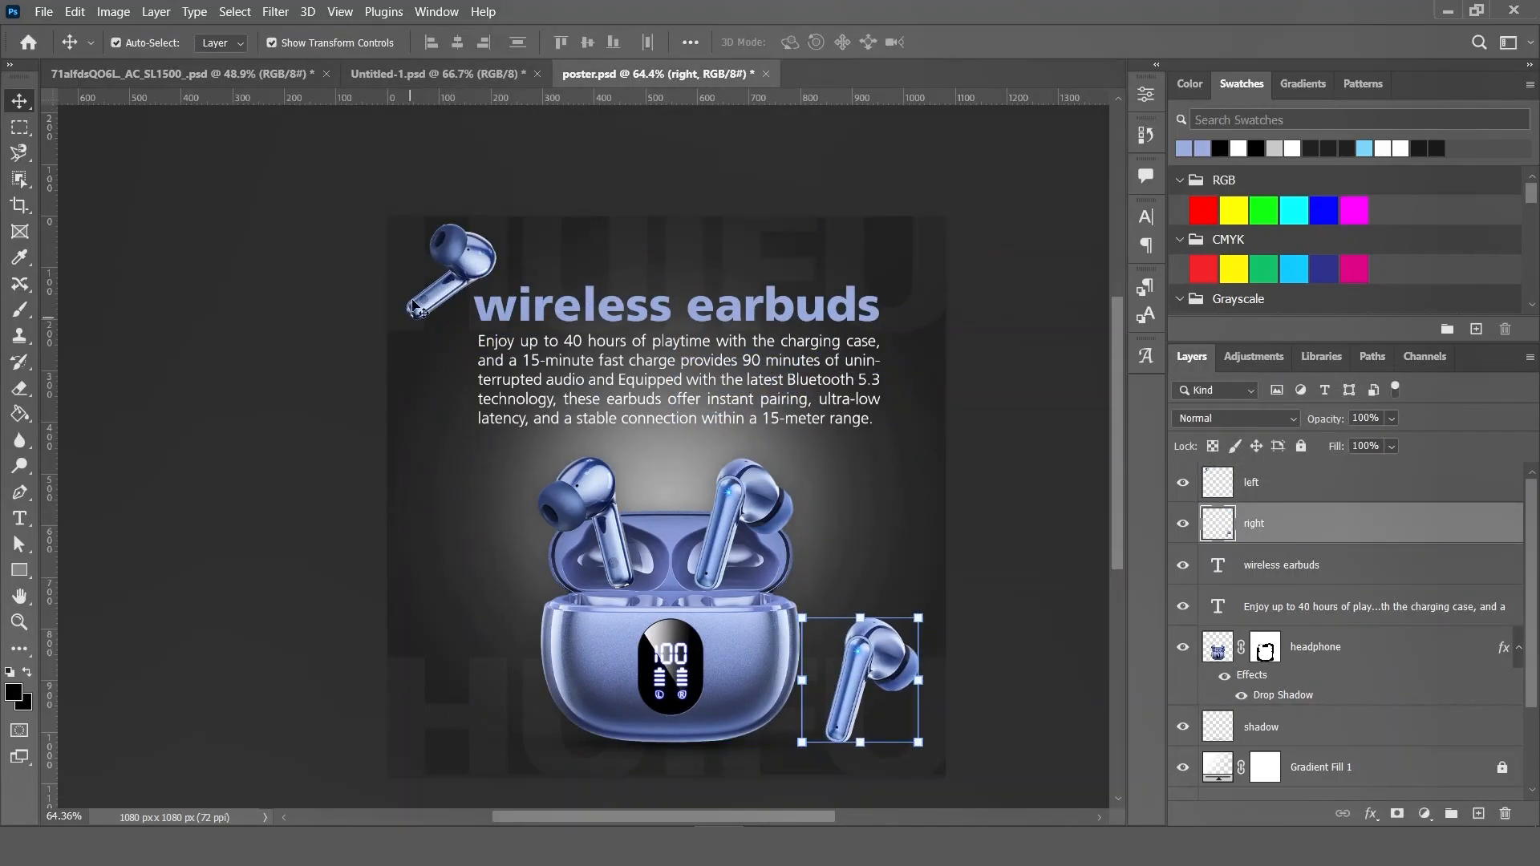
- Swap the two loose earbuds, then rotate the right one about 97° and resize it so it bleeds off the poster's top-left corner
left_click_drag(417, 308, 846, 595)
left_click_drag(854, 686, 409, 272)
mouse_move(481, 200)
left_mouse_down()
mouse_move(494, 239)
mouse_move(444, 257)
mouse_move(411, 233)
mouse_move(461, 183)
left_mouse_up()
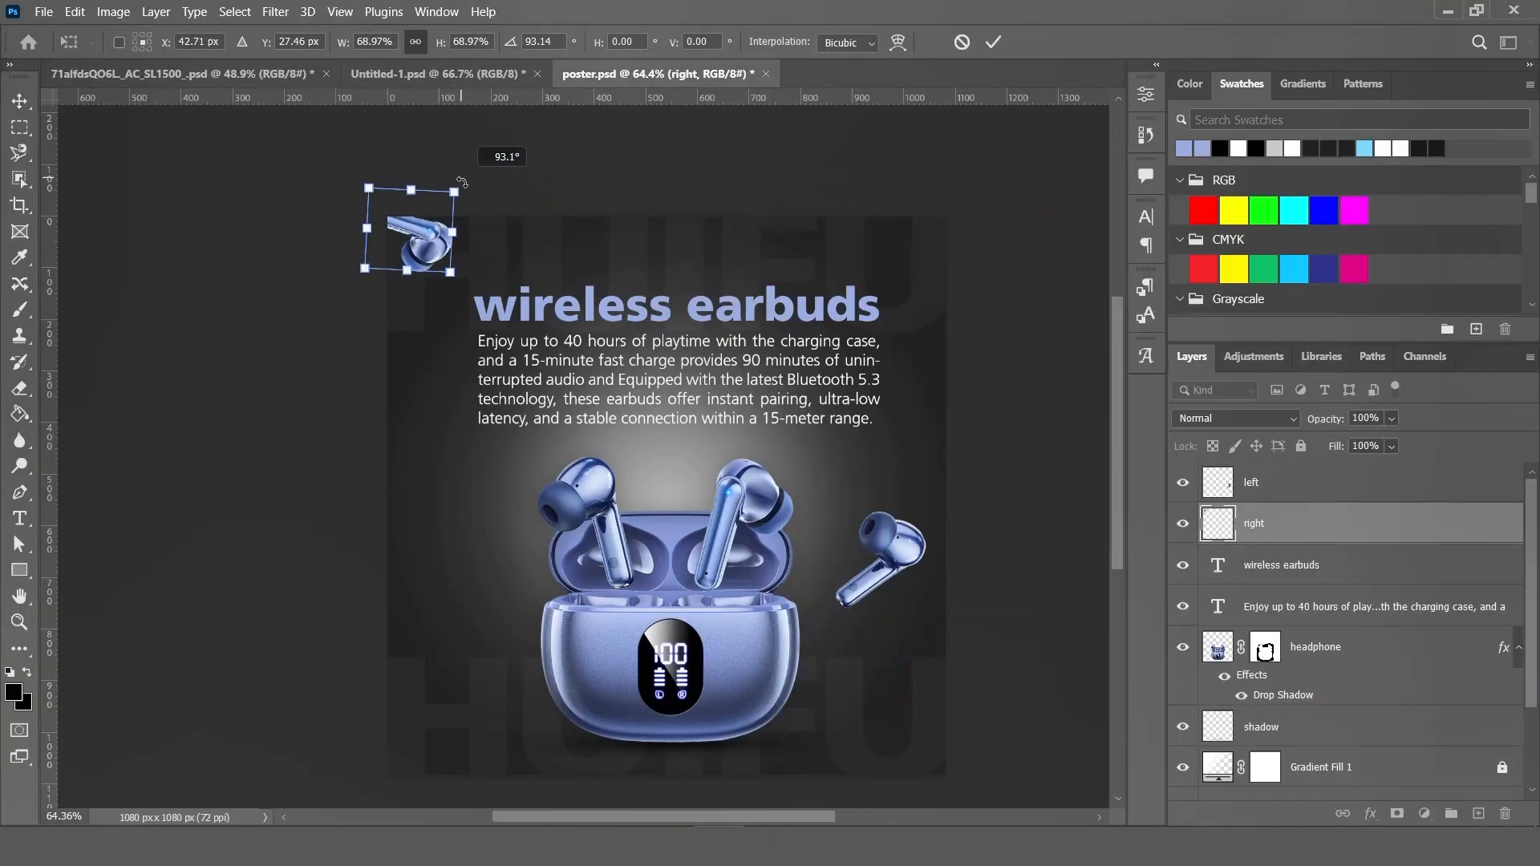
left_click_drag(417, 232, 400, 215)
left_click_drag(365, 269, 341, 271)
left_click_drag(497, 180, 526, 196)
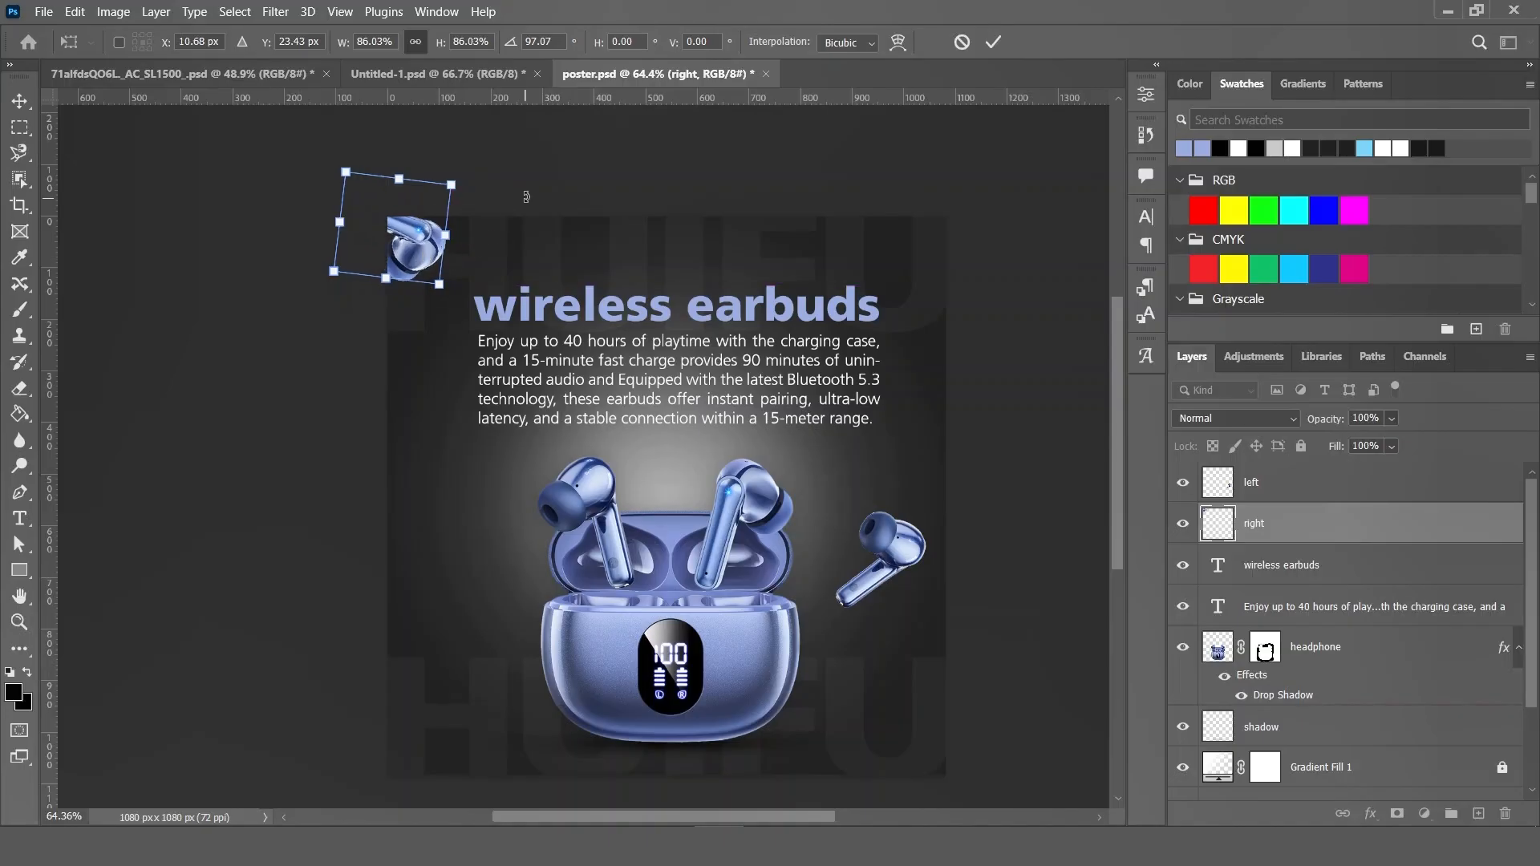
left_click(992, 42)
left_click_drag(433, 245, 434, 254)
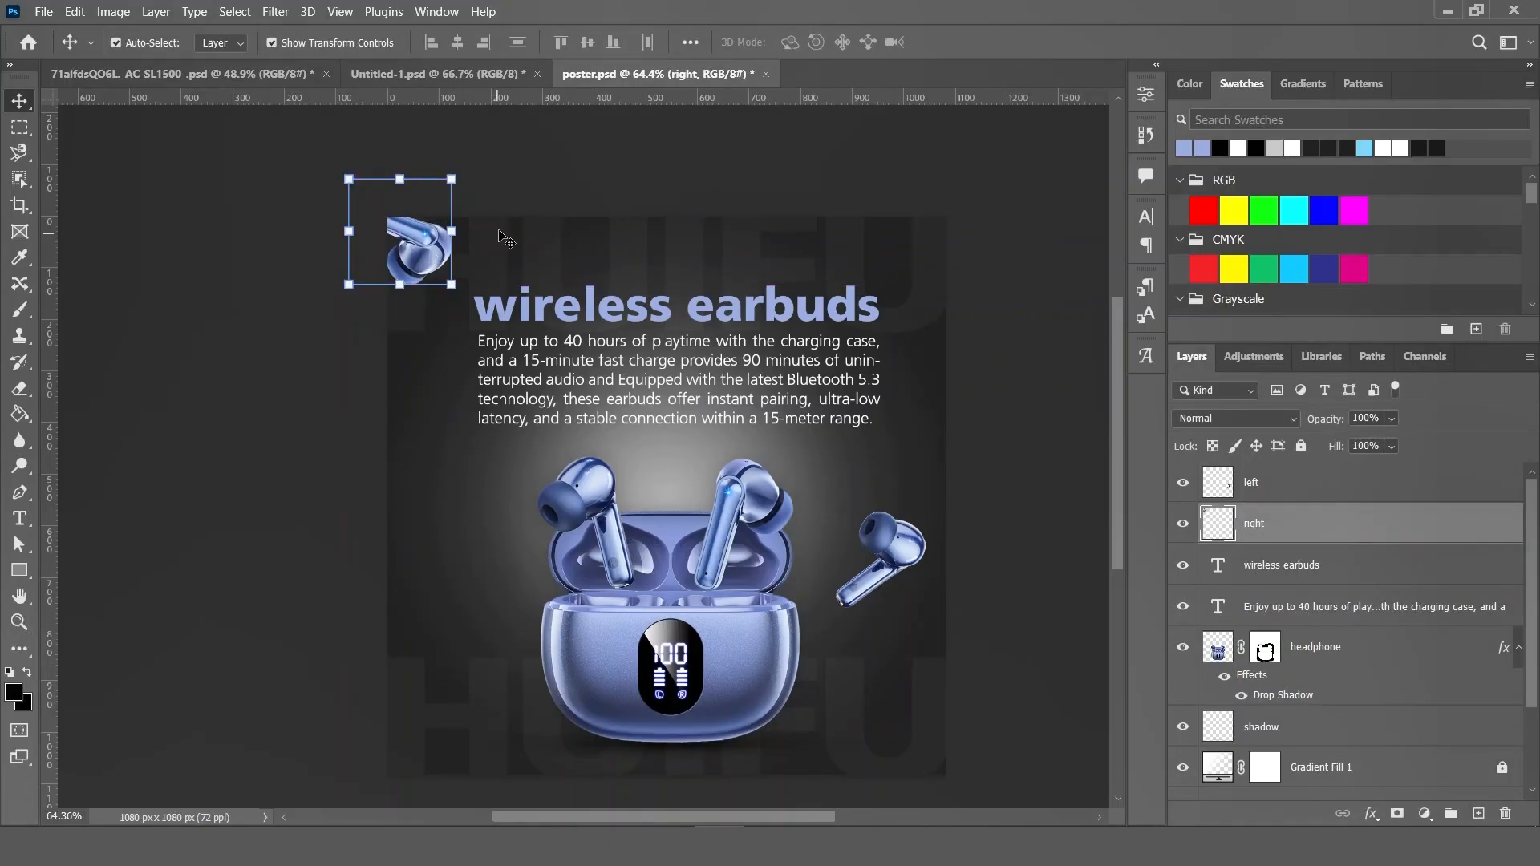
- Move and resize the left earbud so it is partly cut off by the poster's bottom-right corner
left_click(994, 365)
scroll(946, 425, "down", 2)
left_click_drag(886, 445, 950, 590)
key("ctrl+t")
mouse_move(850, 594)
left_mouse_down()
mouse_move(862, 574)
mouse_move(855, 609)
left_mouse_up()
left_click(1003, 437)
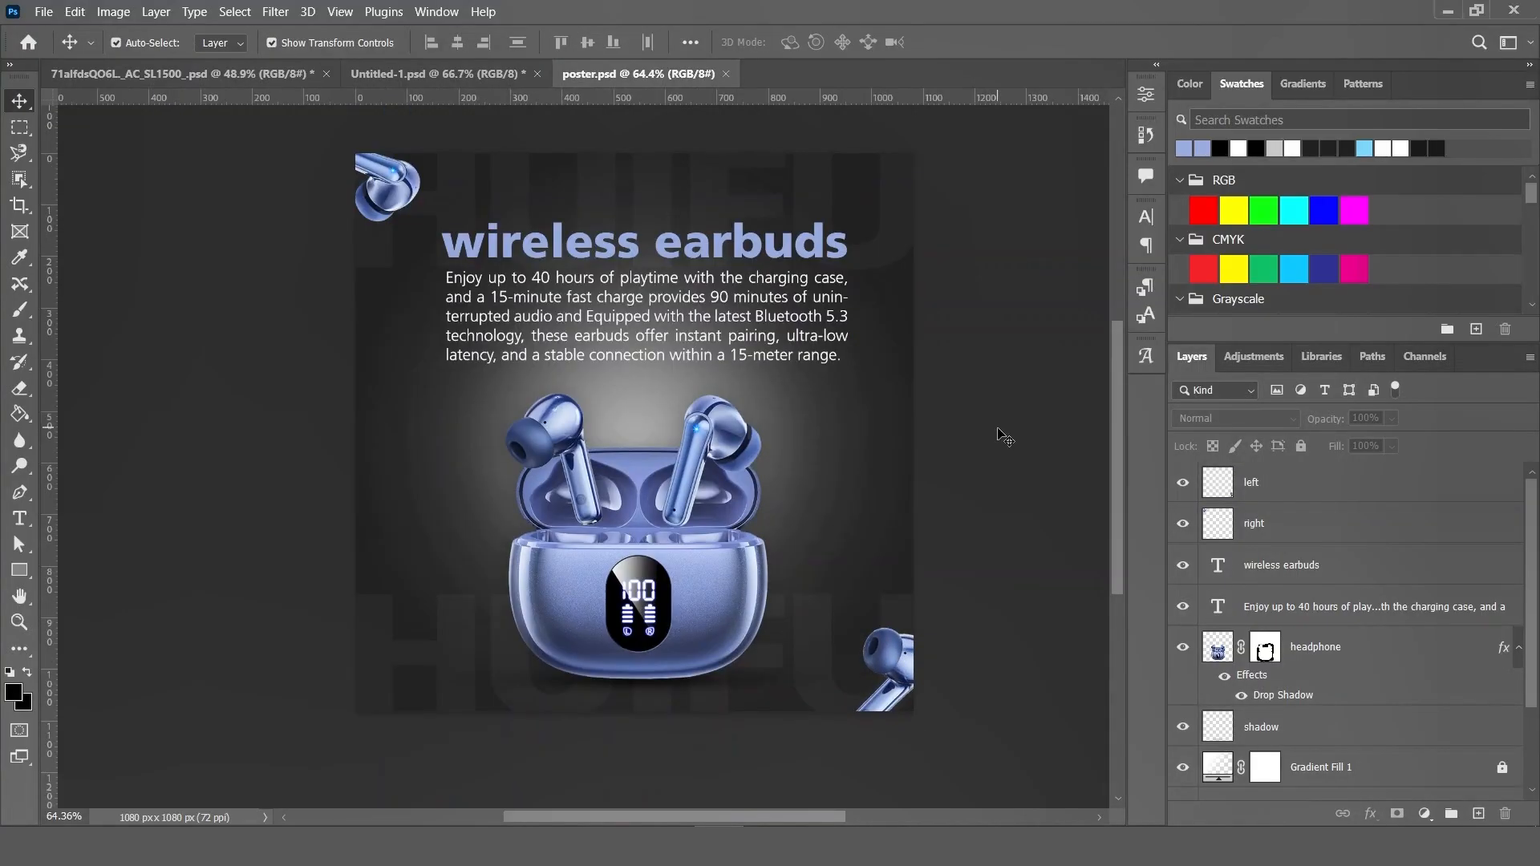
- Apply a slight, near-horizontal Motion Blur to the right layer's earbud in the poster's top-left corner
left_click(1305, 500)
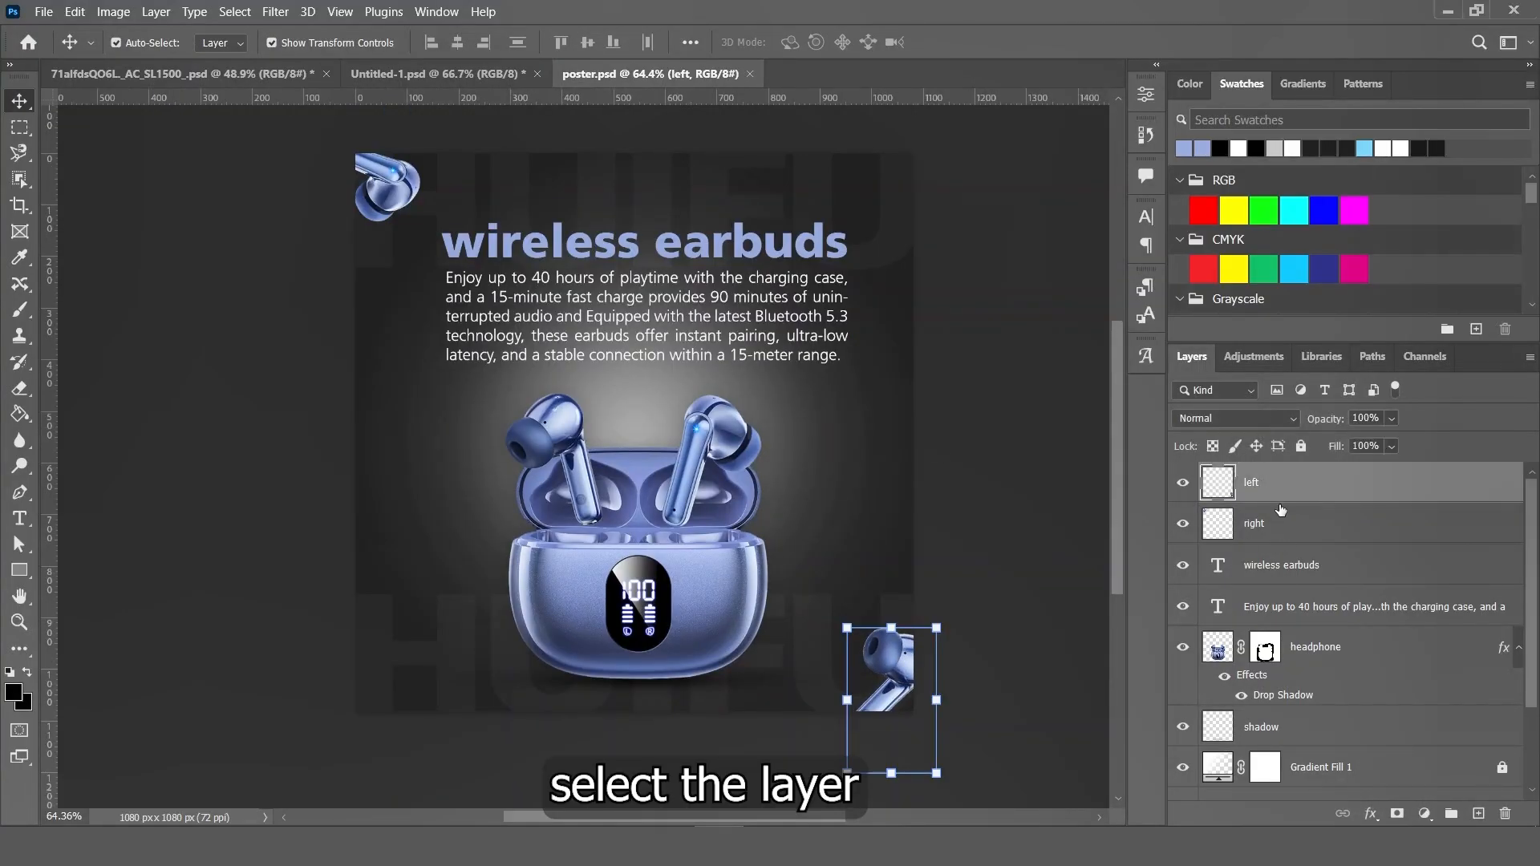
left_click(1280, 527)
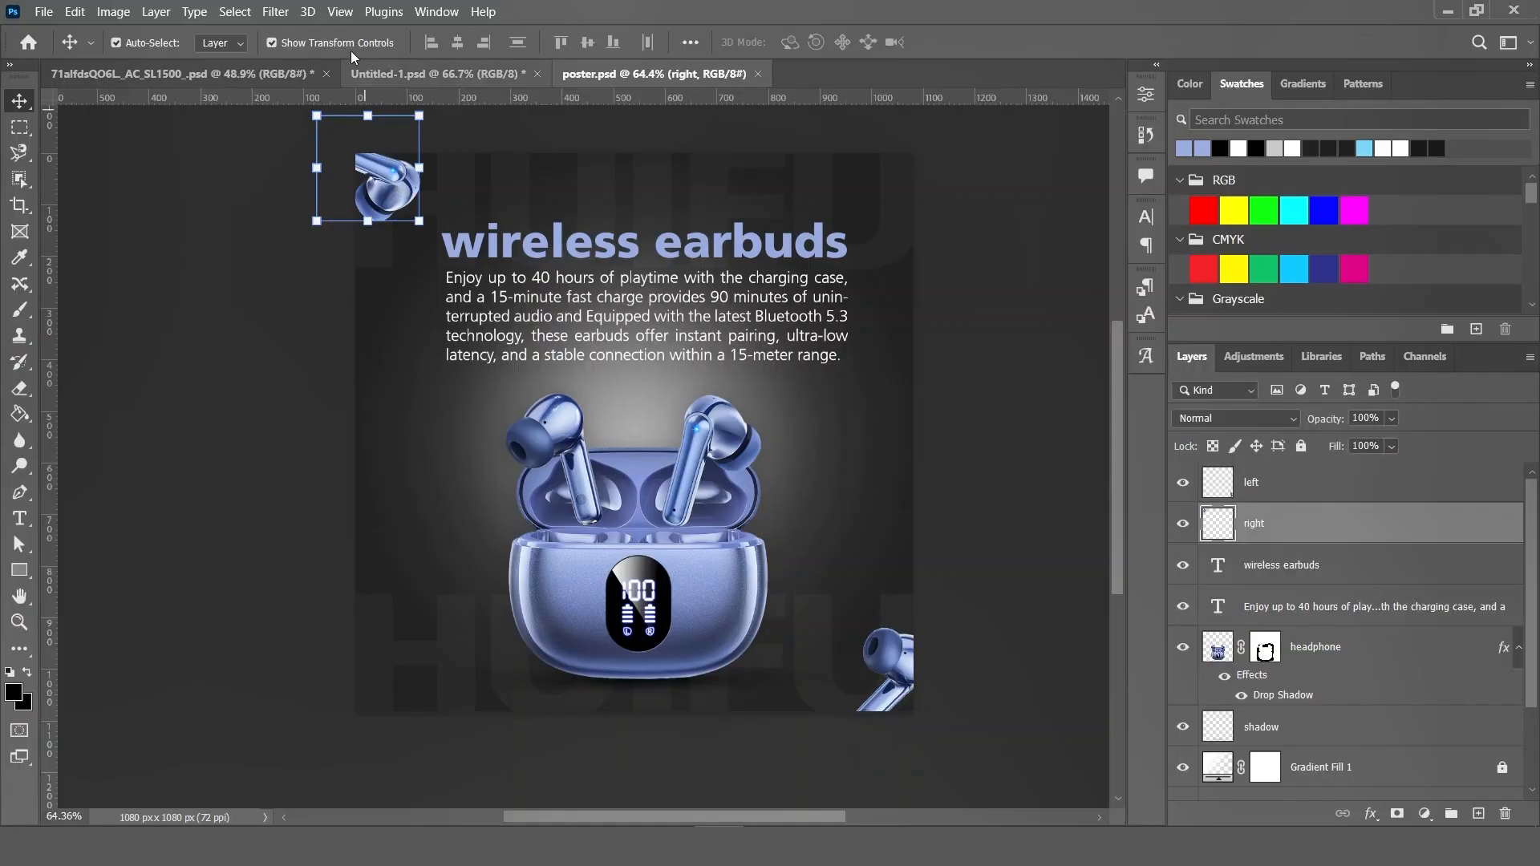
left_click(275, 12)
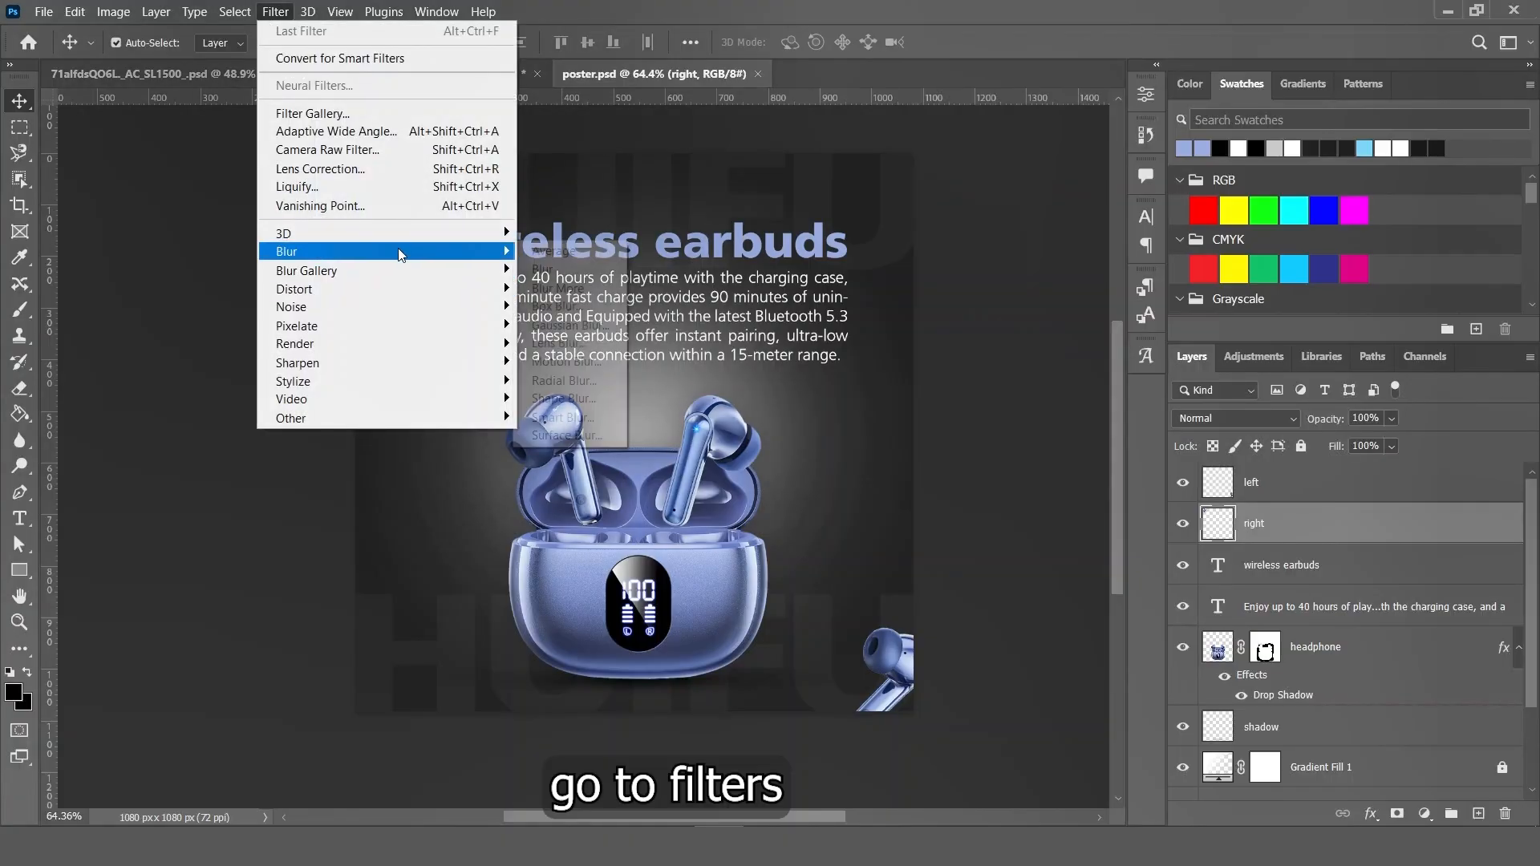
mouse_move(397, 250)
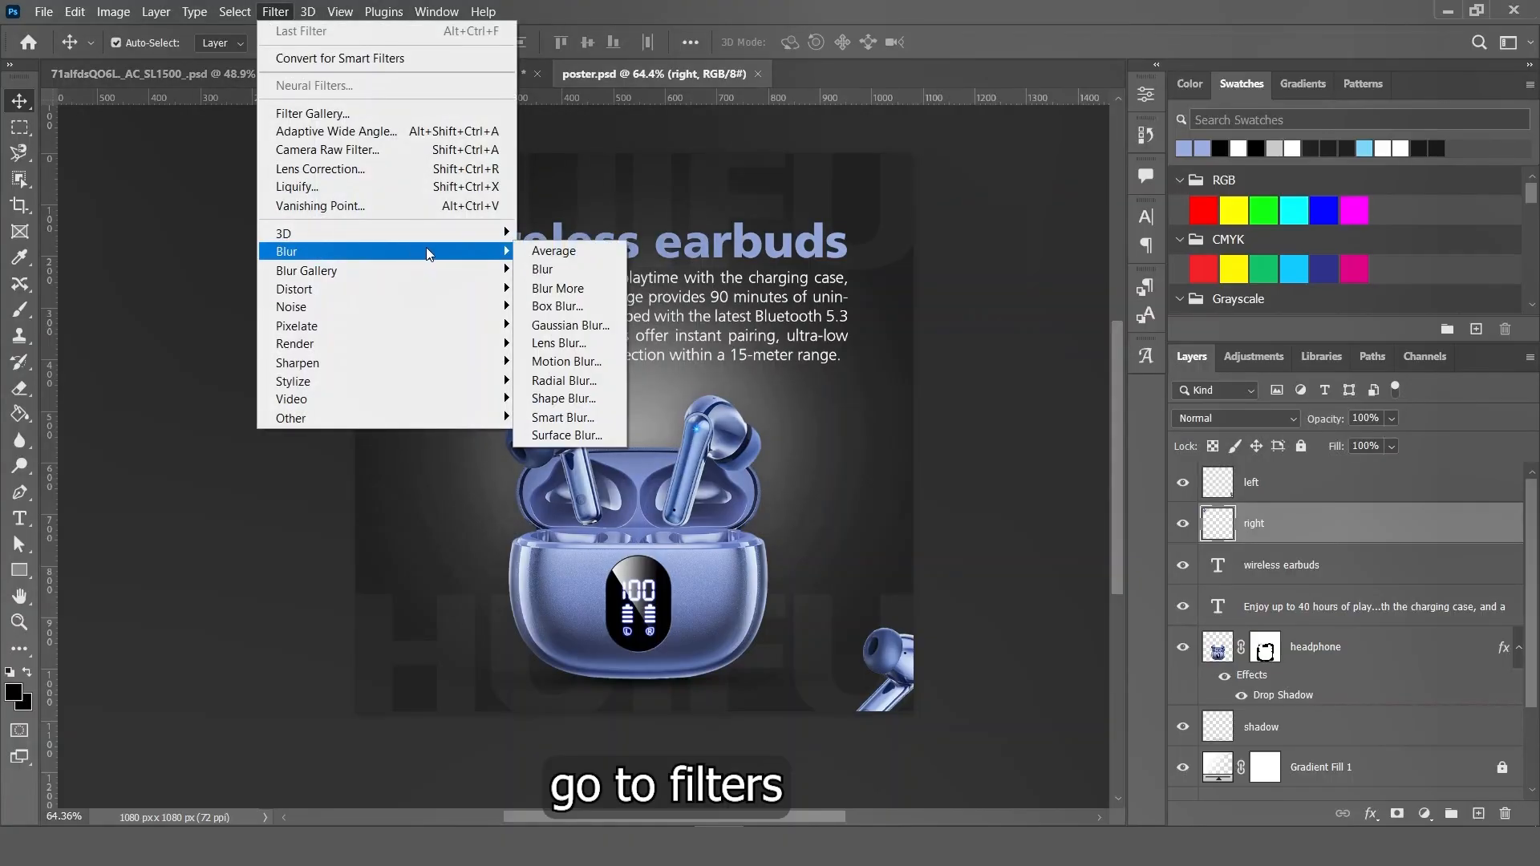
left_click(571, 361)
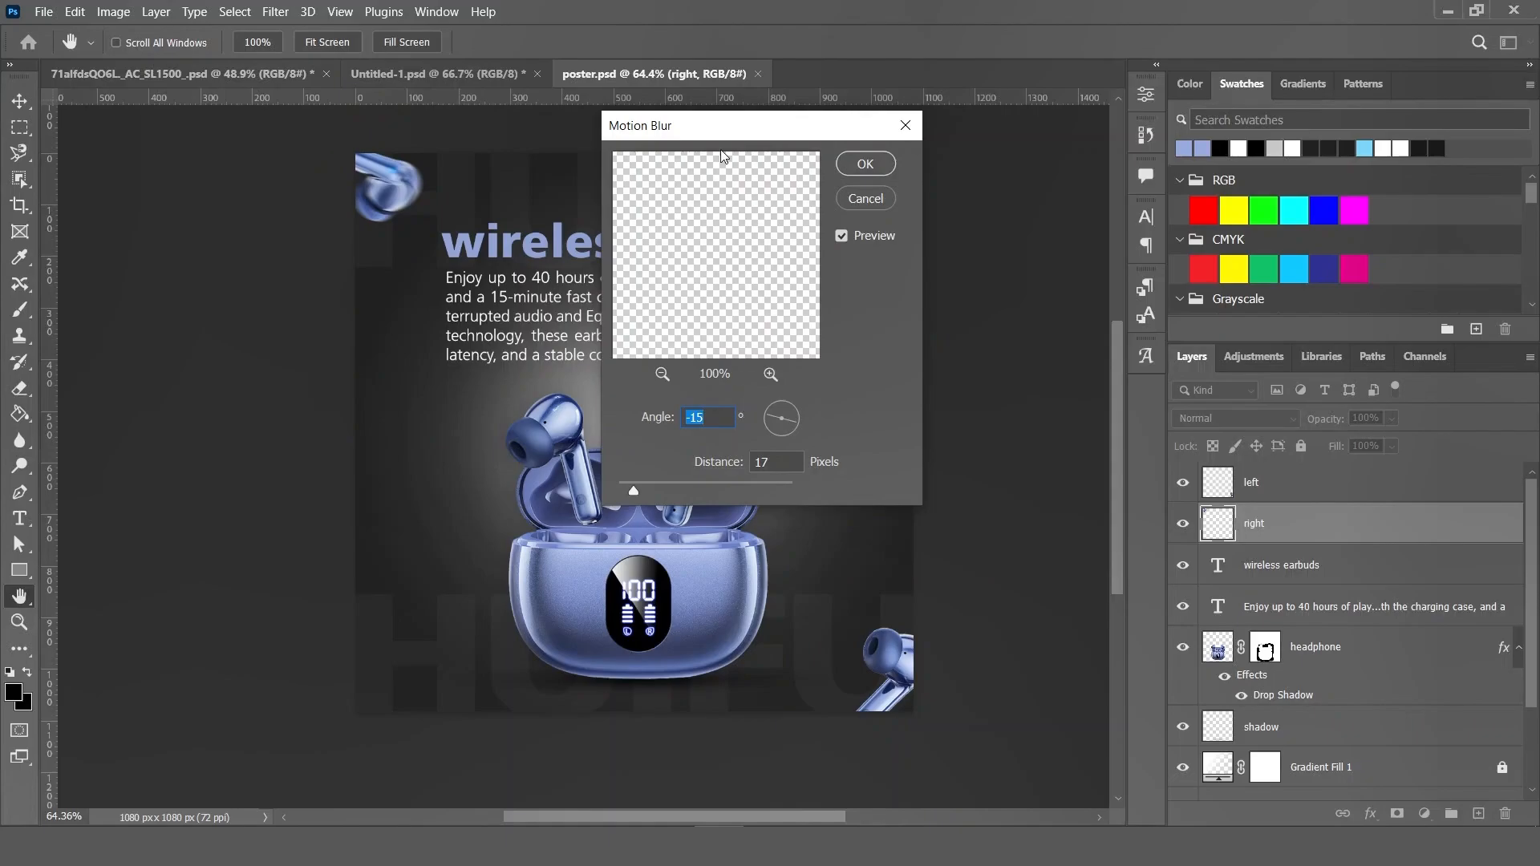
left_click_drag(722, 126, 645, 98)
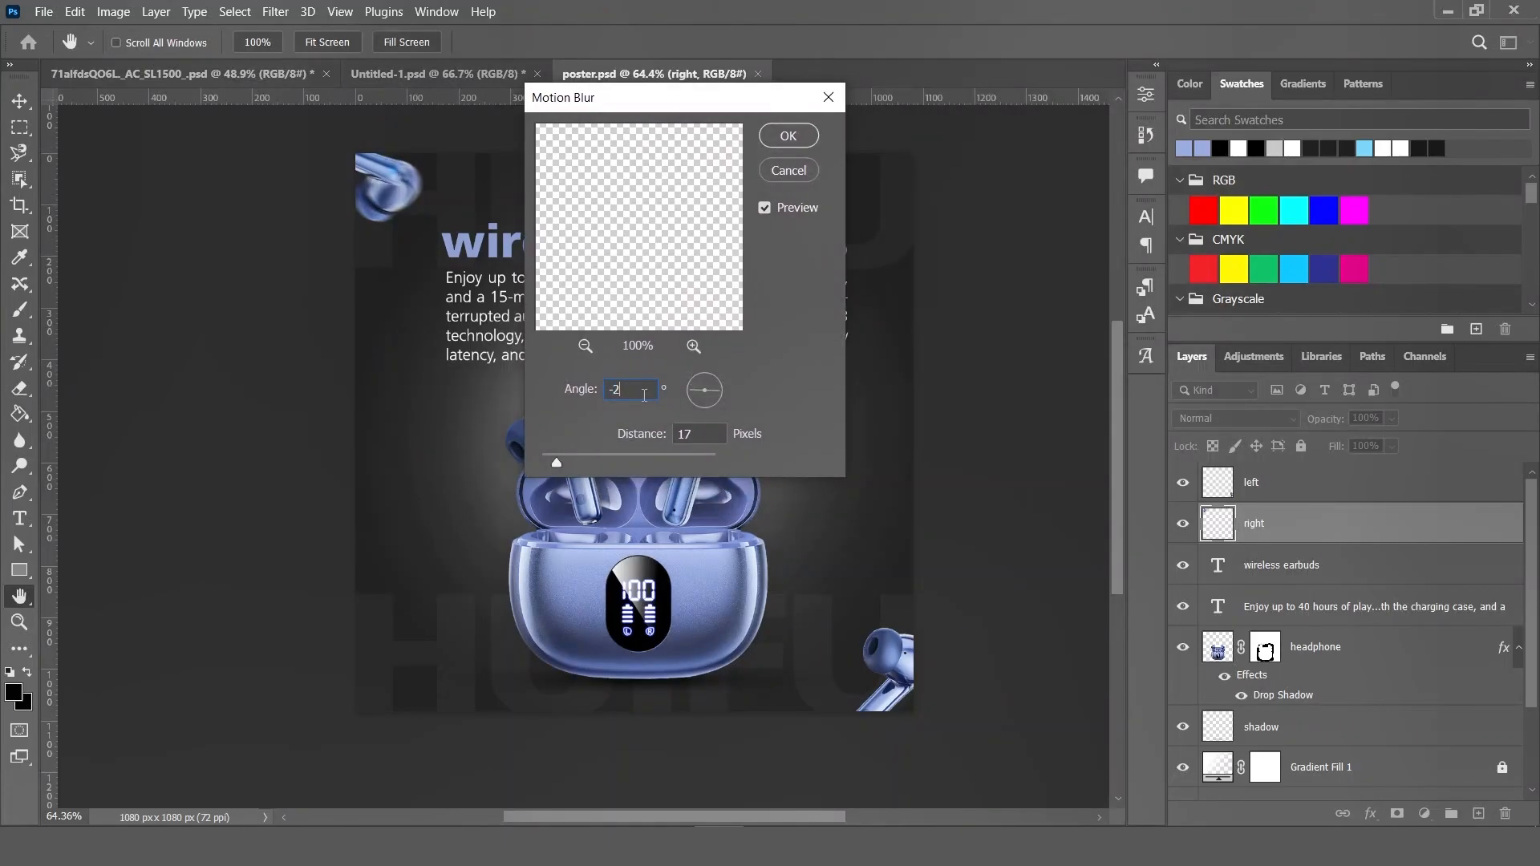
key("Tab")
key("Down")
left_click(782, 142)
key("v")
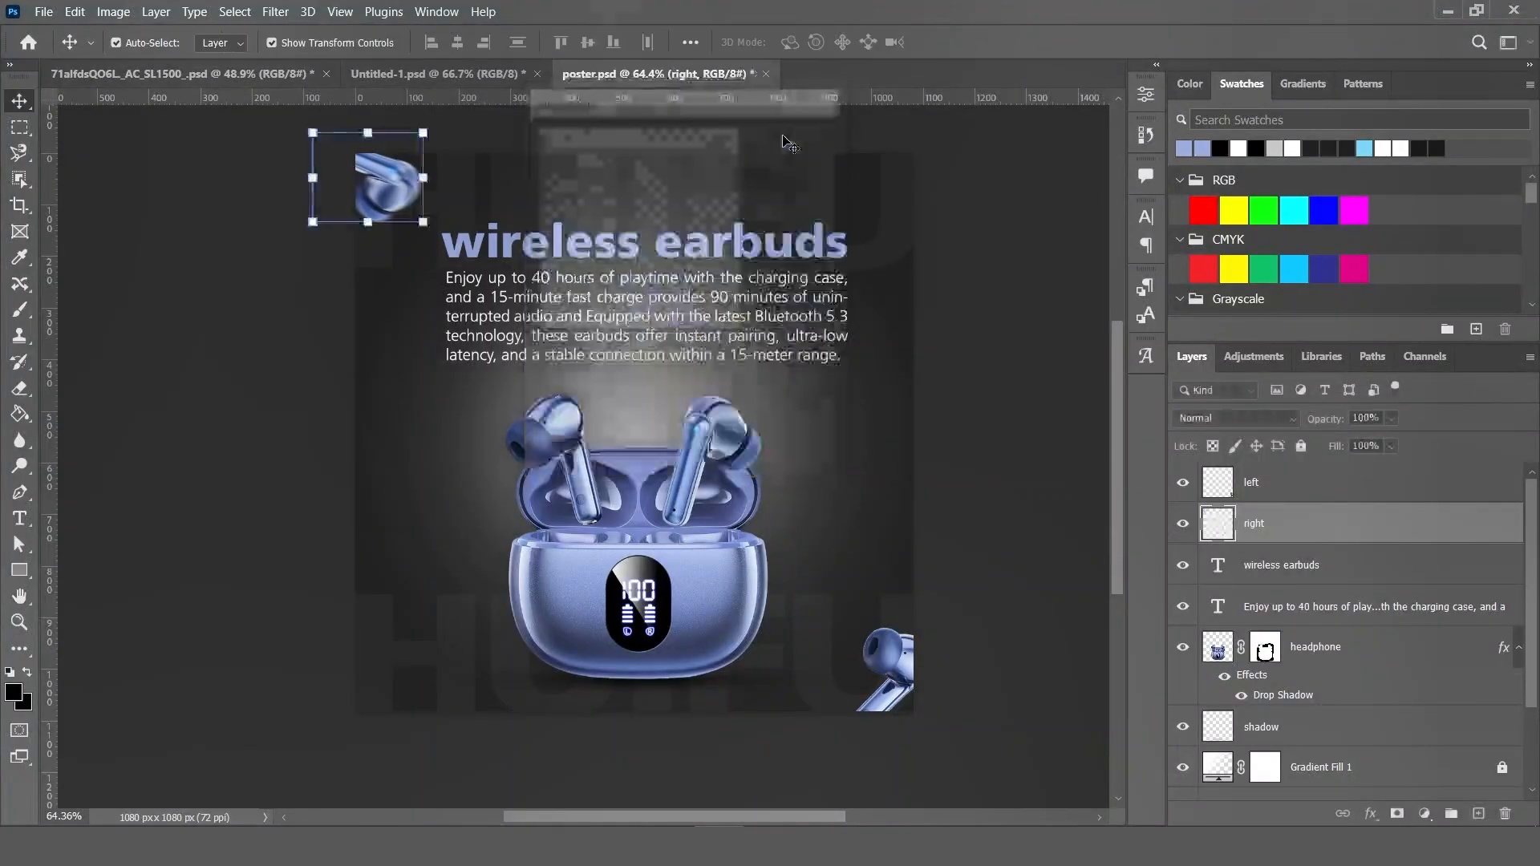
- Apply the same Motion Blur filter to the left layer's earbud in the poster's bottom-right corner
left_click(967, 474)
left_click(892, 668)
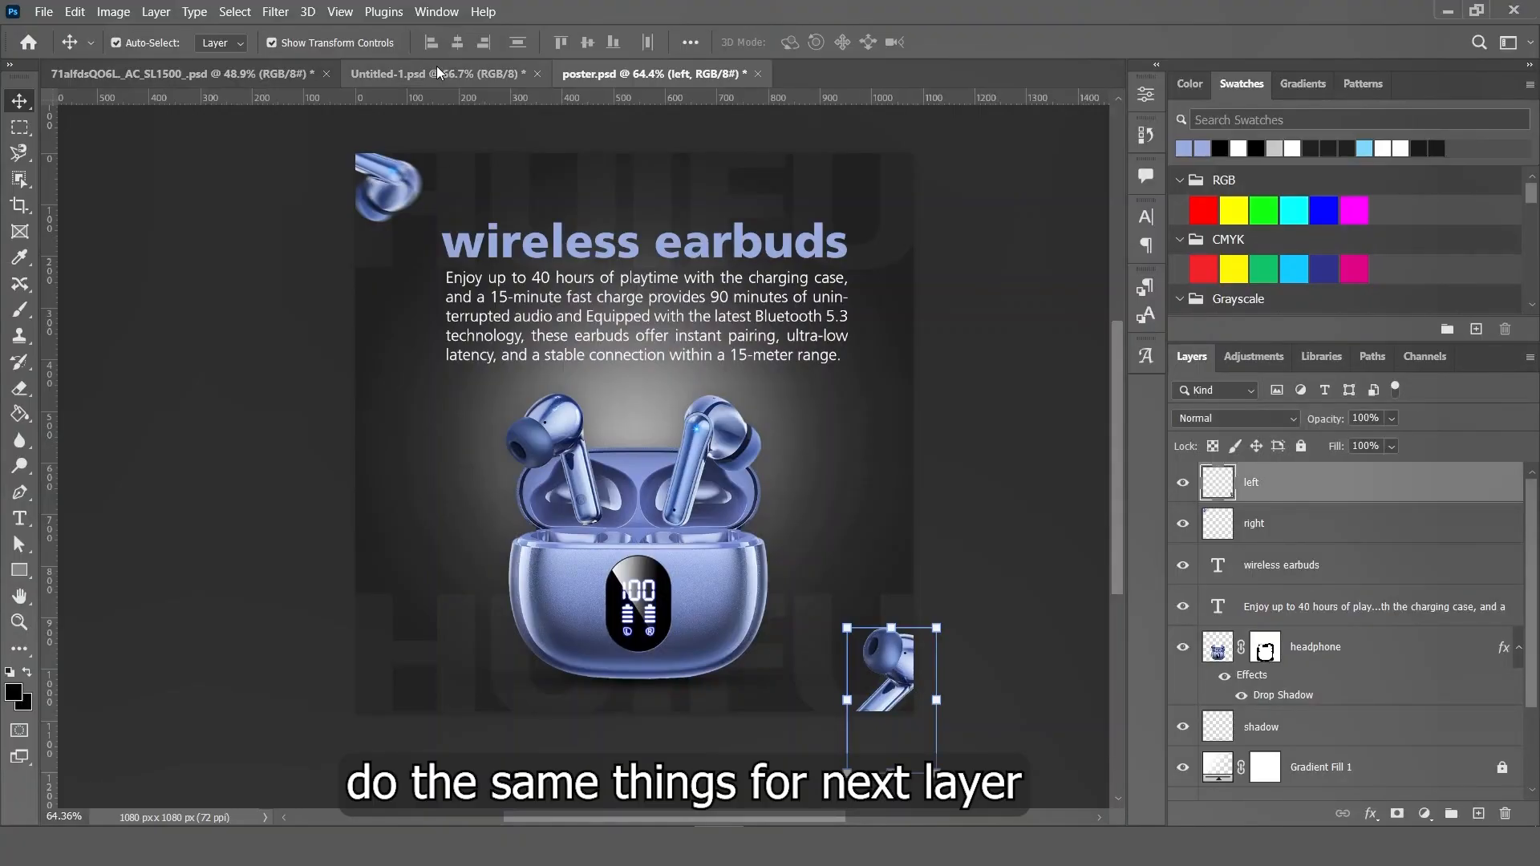
left_click(275, 11)
mouse_move(287, 251)
left_click(566, 361)
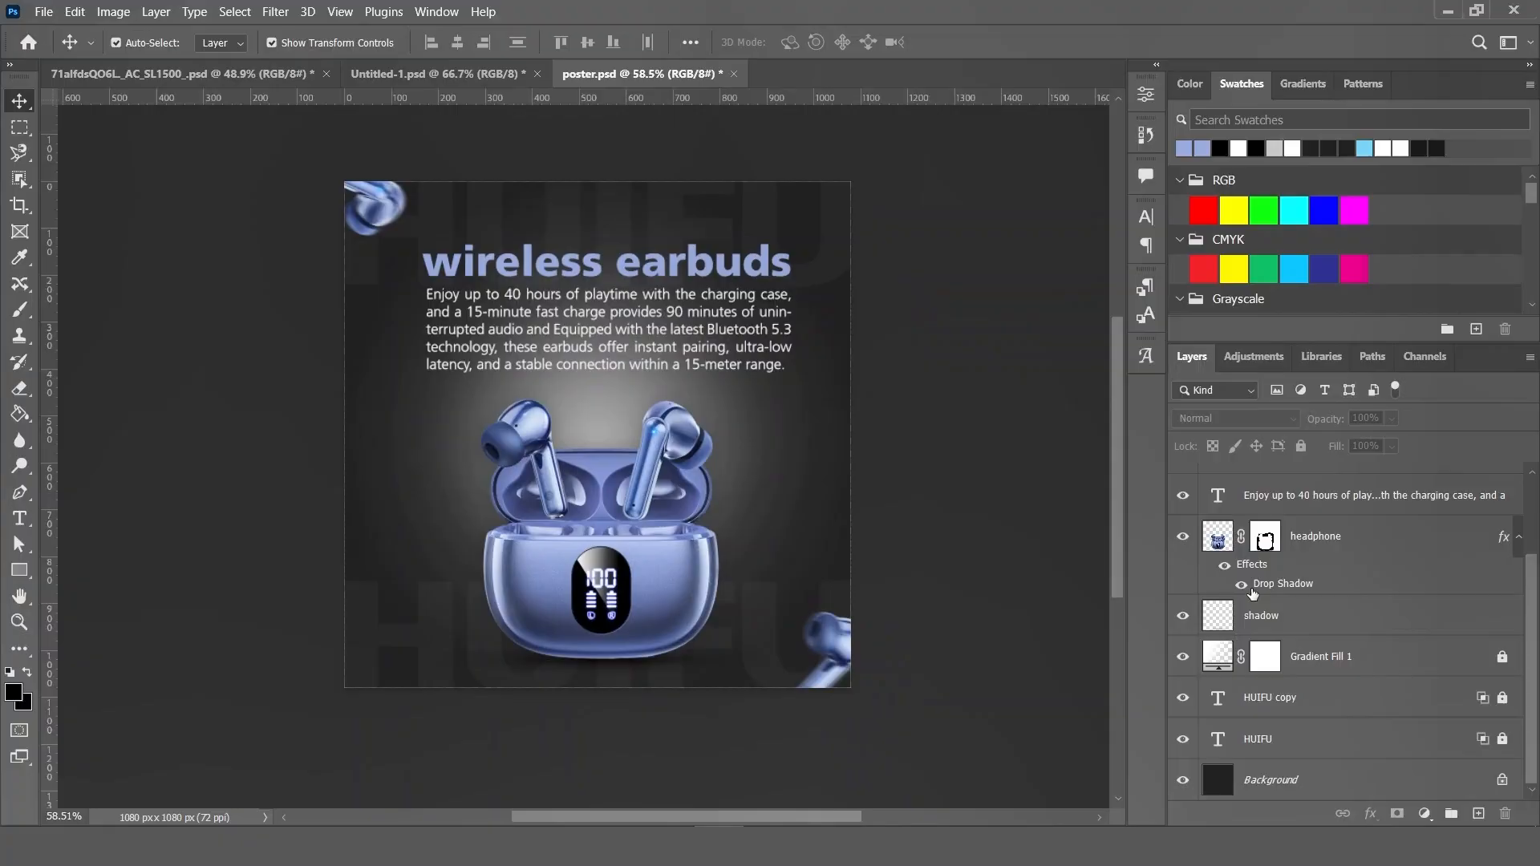
- Create a new layer at the top of the layer stack and name it "blue light"
scroll(1253, 593, "up", 3)
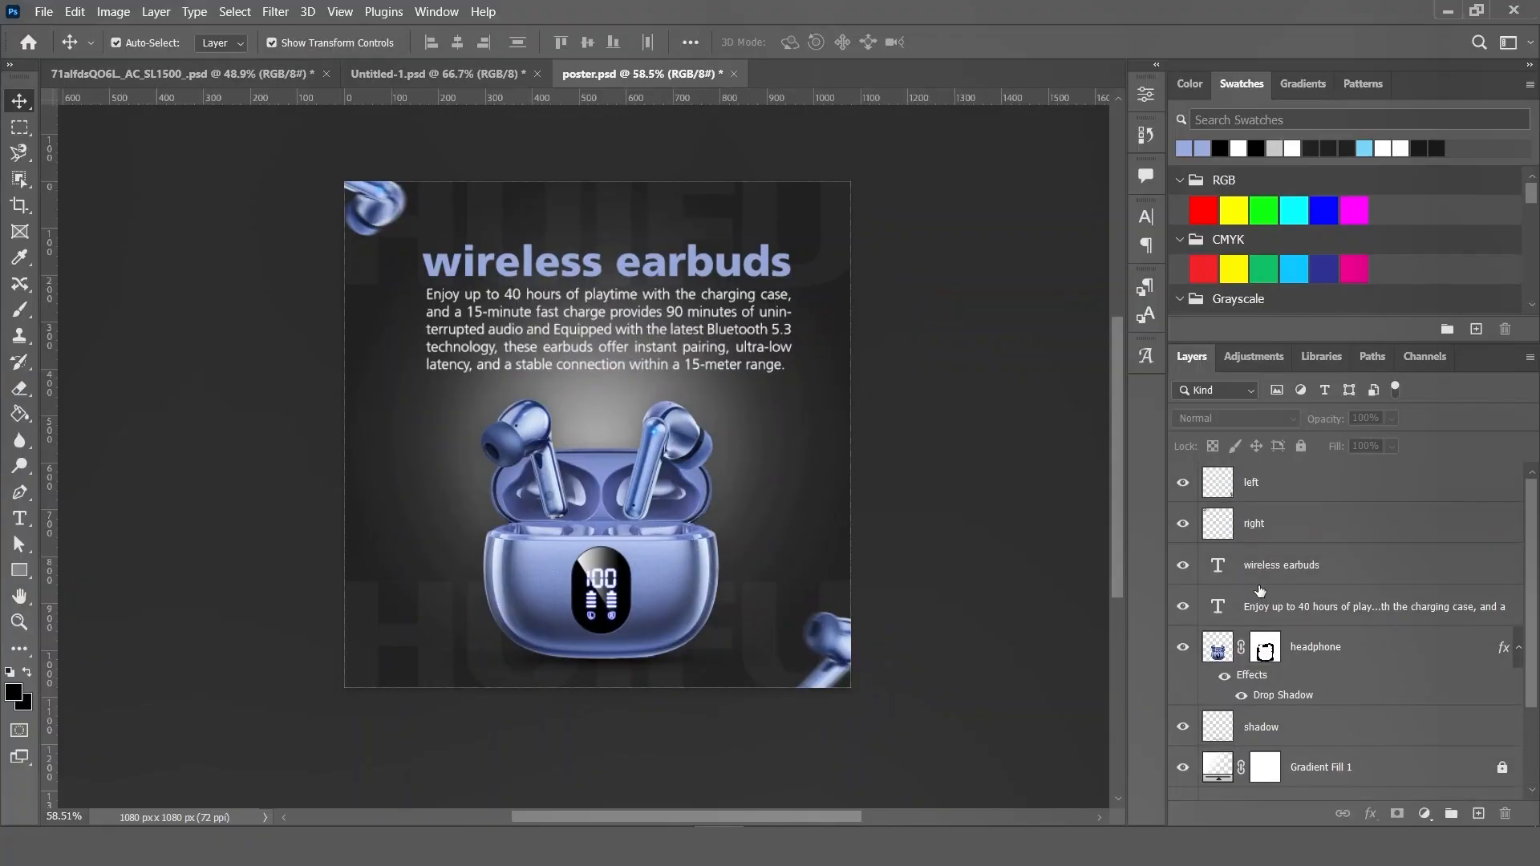
left_click(1478, 813)
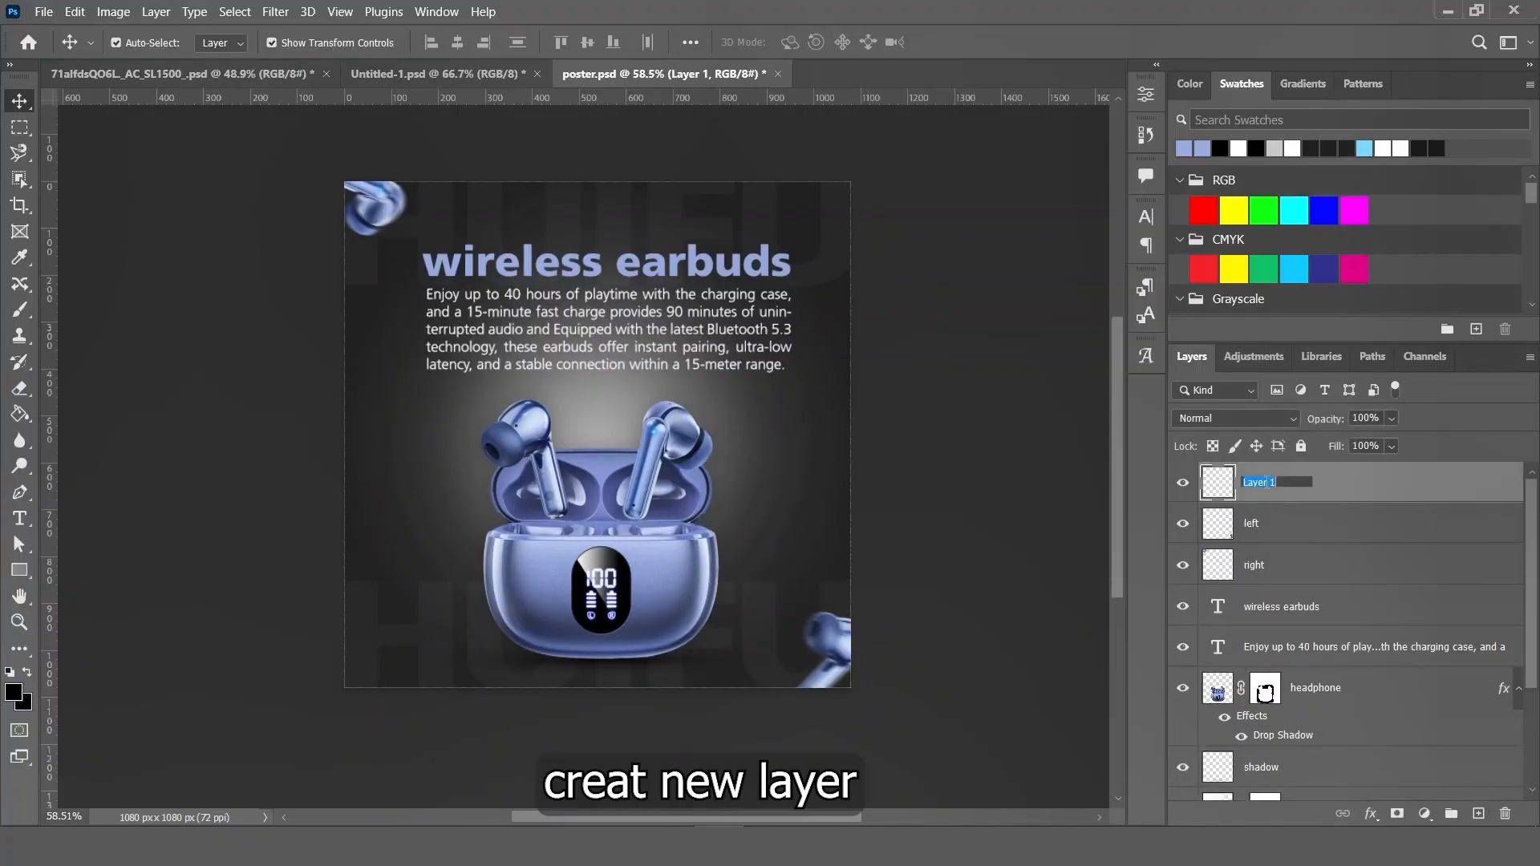
type("bl")
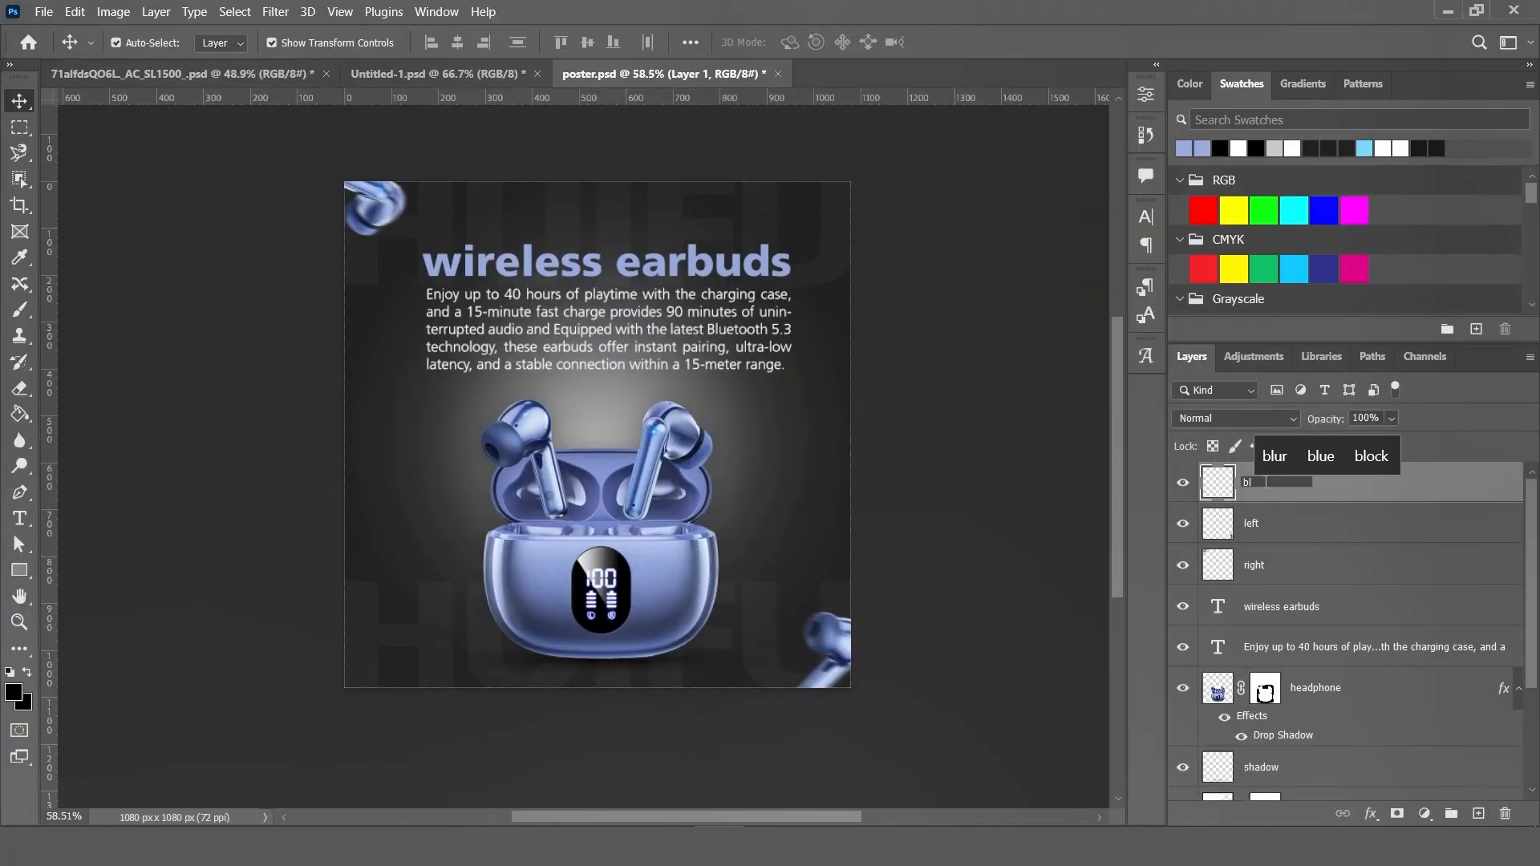
type("ue light")
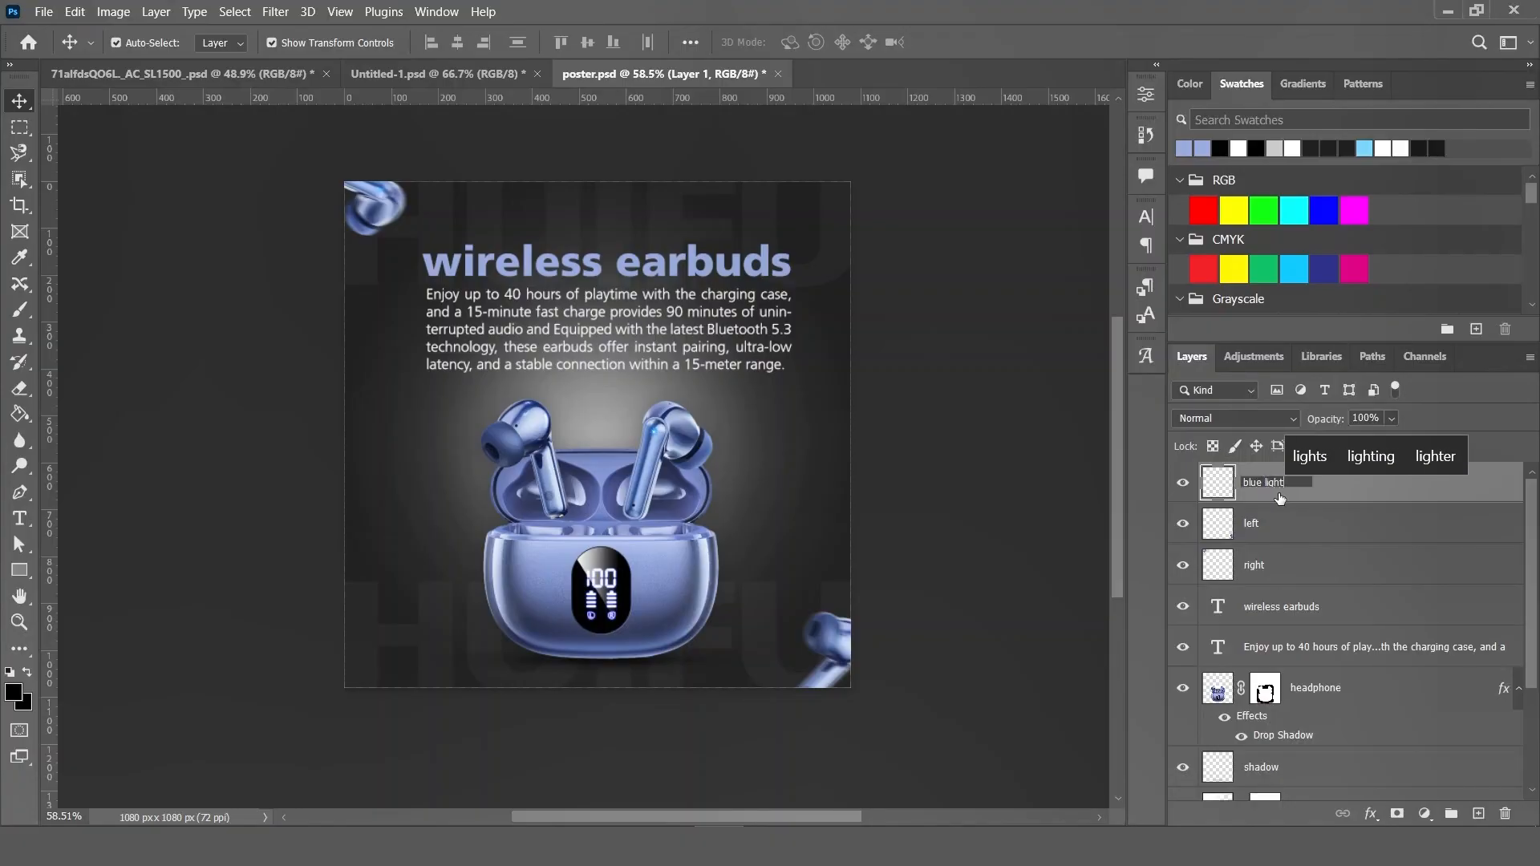
key("Return")
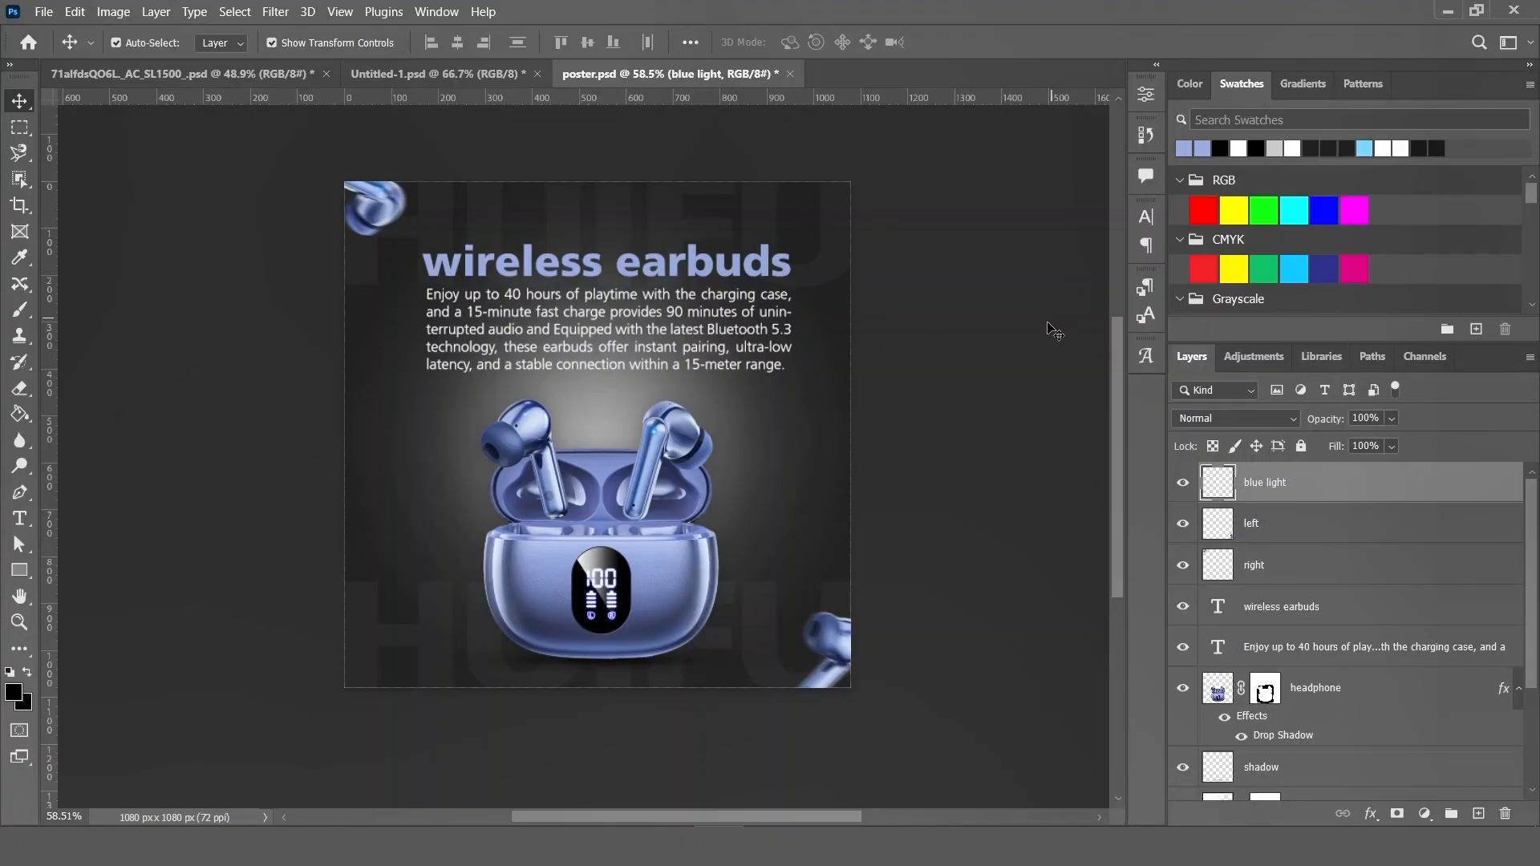
- Set the foreground color to blue #6379aa
left_click(453, 641)
left_click(13, 695)
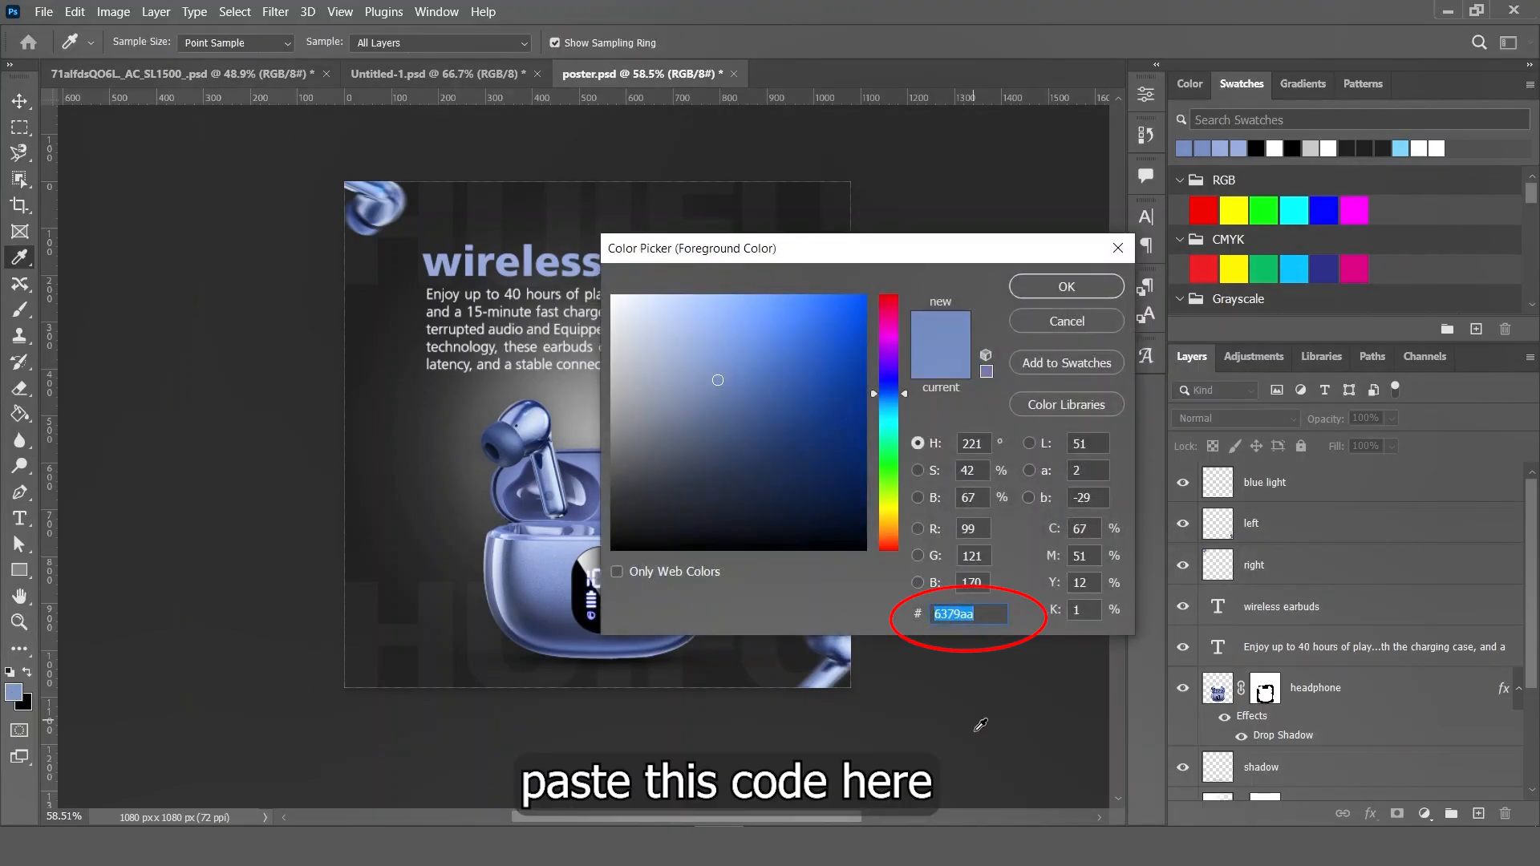
left_click(1034, 325)
- On the blue light layer, dab soft glows in the poster's top-right and bottom-left corners with a 604 px soft brush
left_click(20, 310)
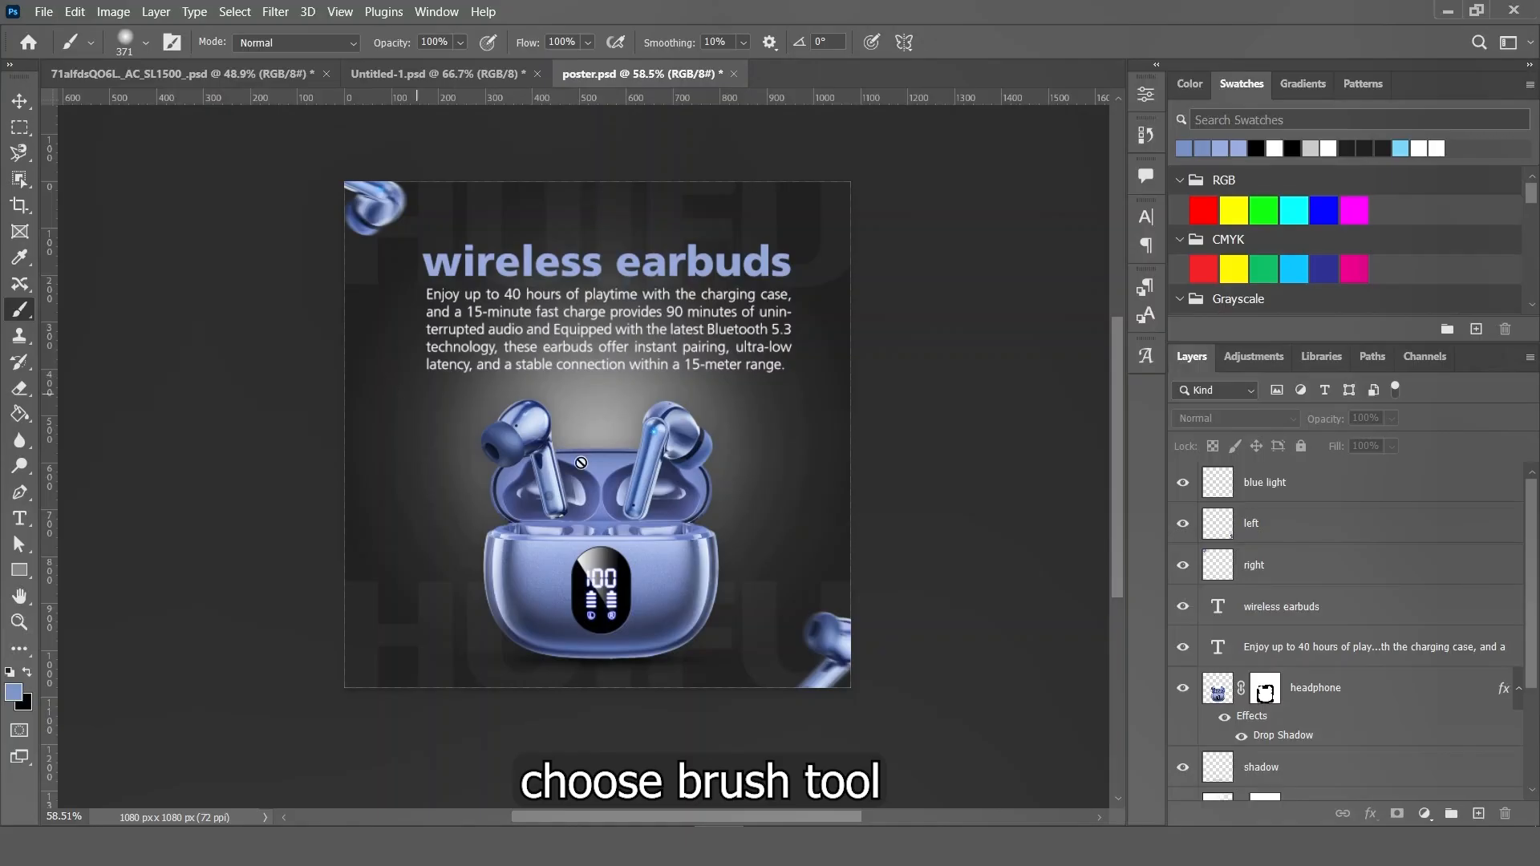
left_click(1341, 504)
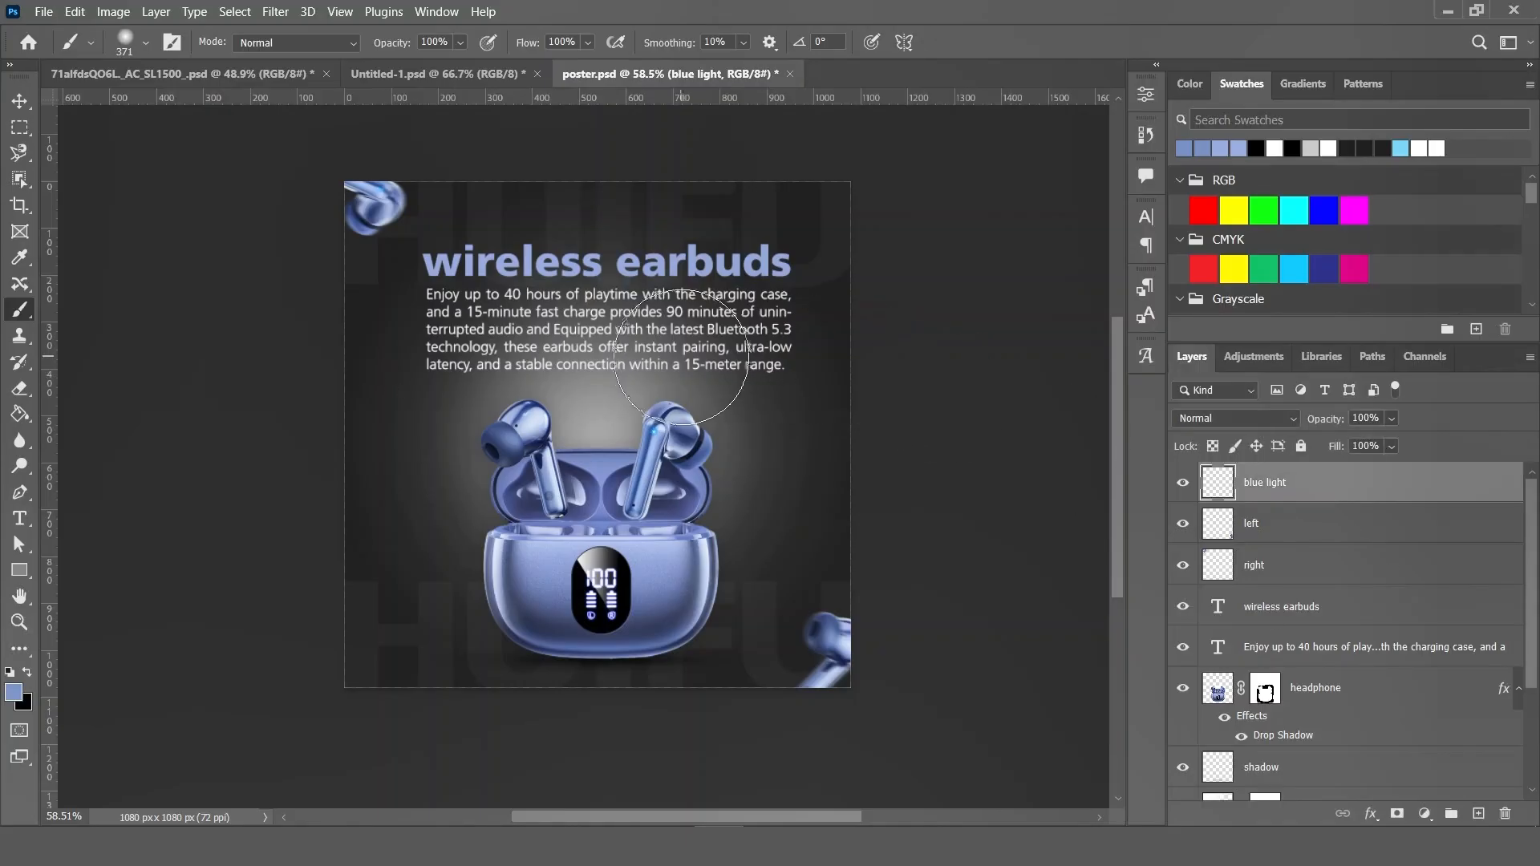
right_click(685, 365)
left_click_drag(664, 360, 668, 361)
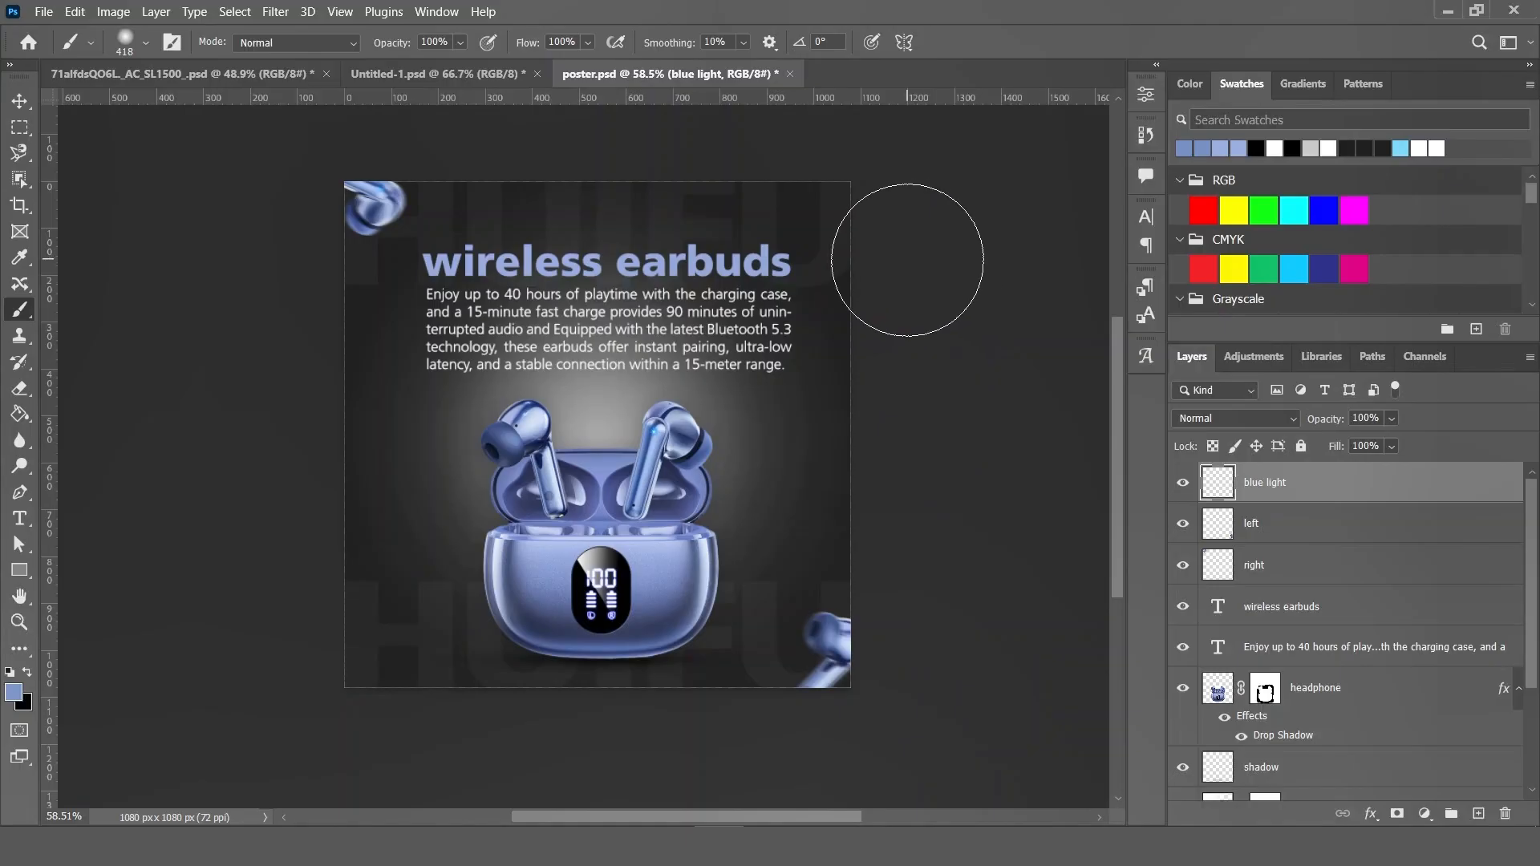
left_click_drag(823, 286, 906, 298)
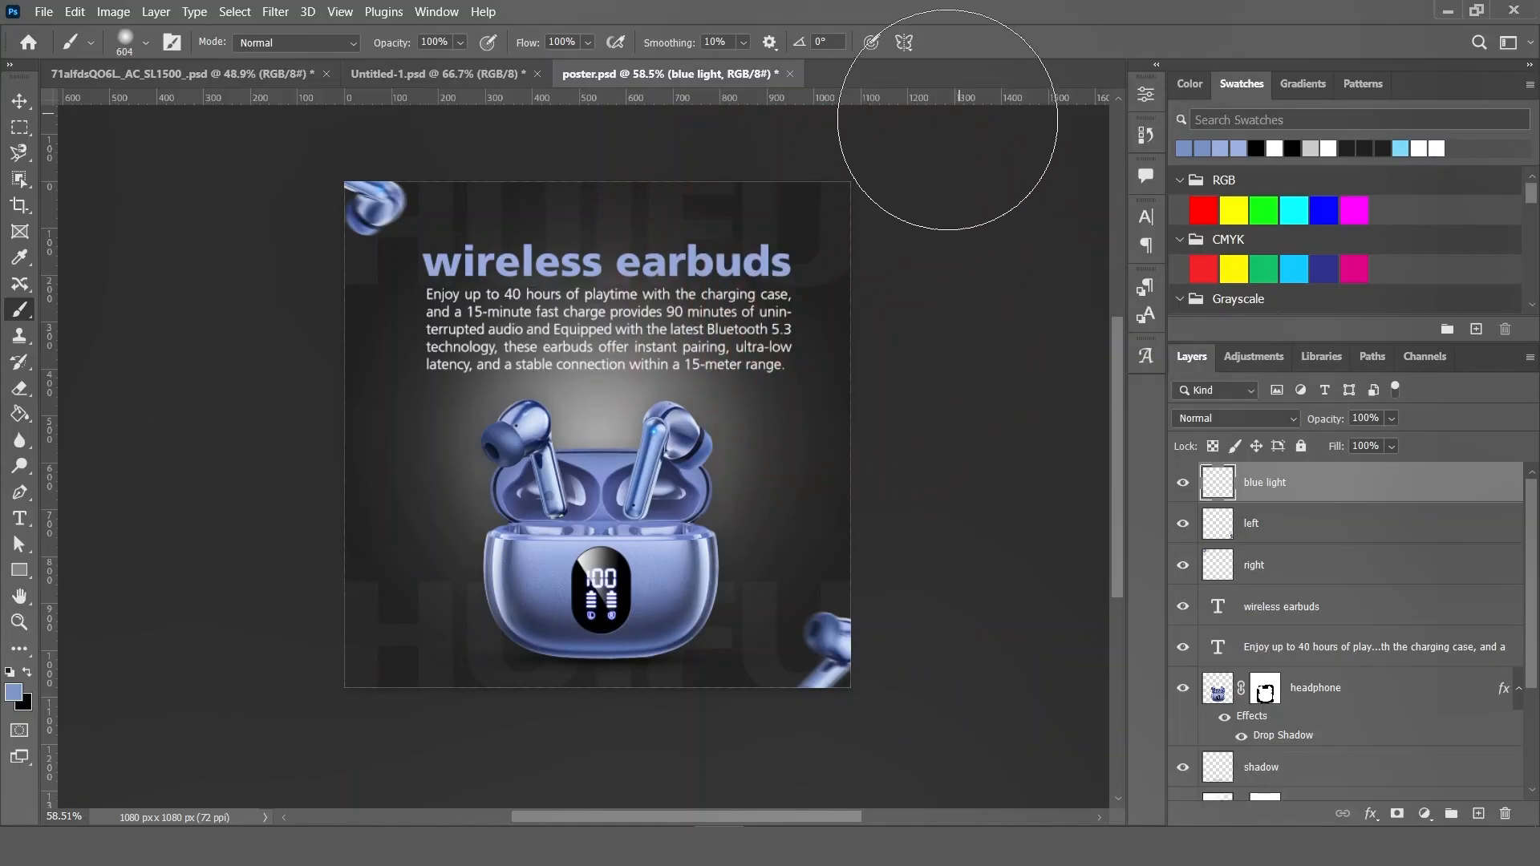
left_click(896, 174)
left_click(336, 674)
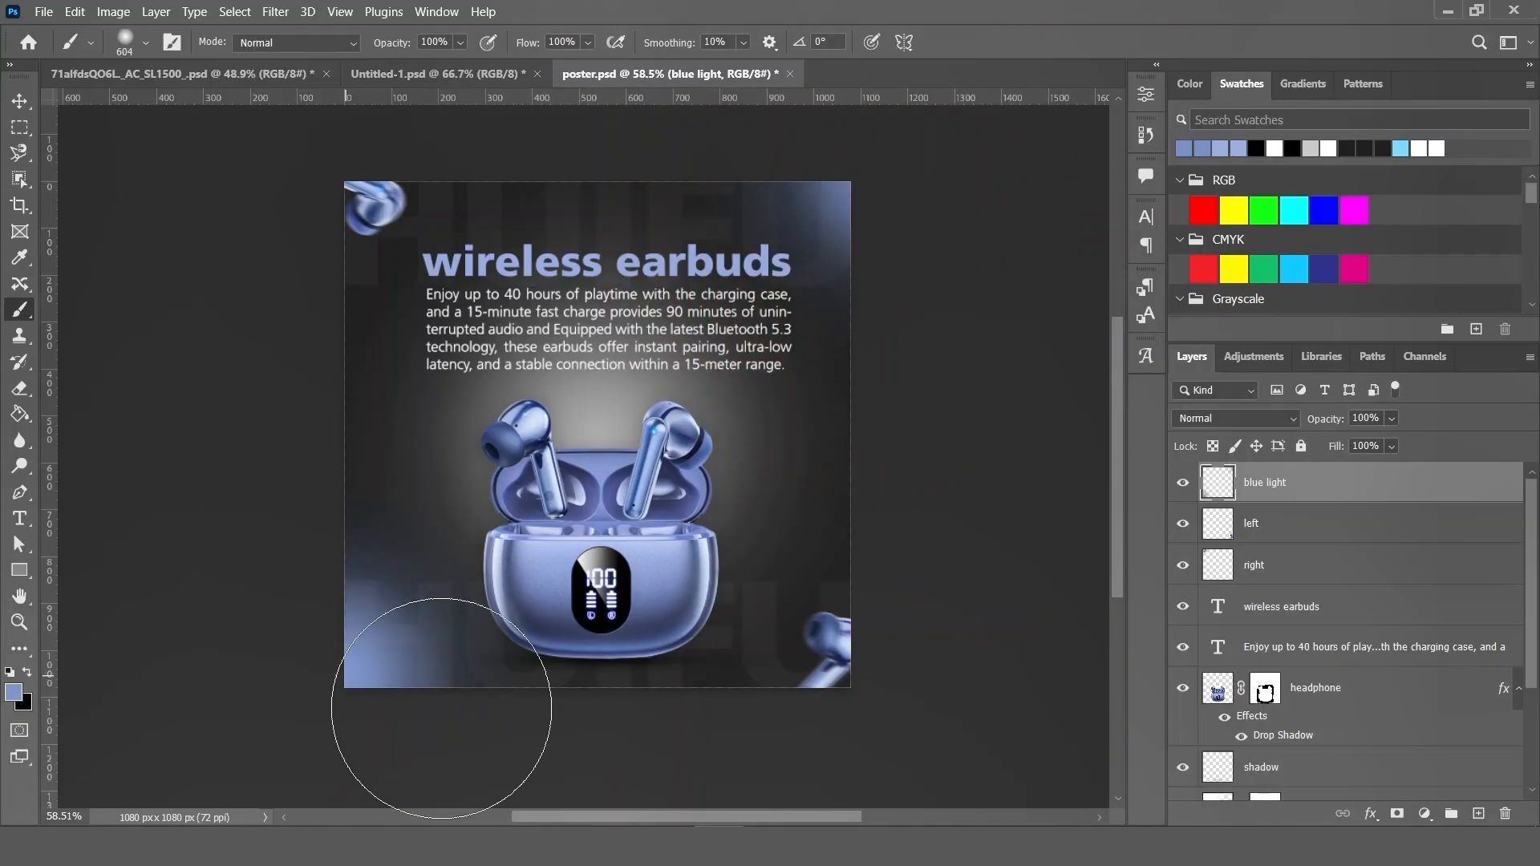
- Reduce the blue light layer's opacity to 60%
key("v")
left_click(1261, 467, "ctrl")
left_click(1275, 486)
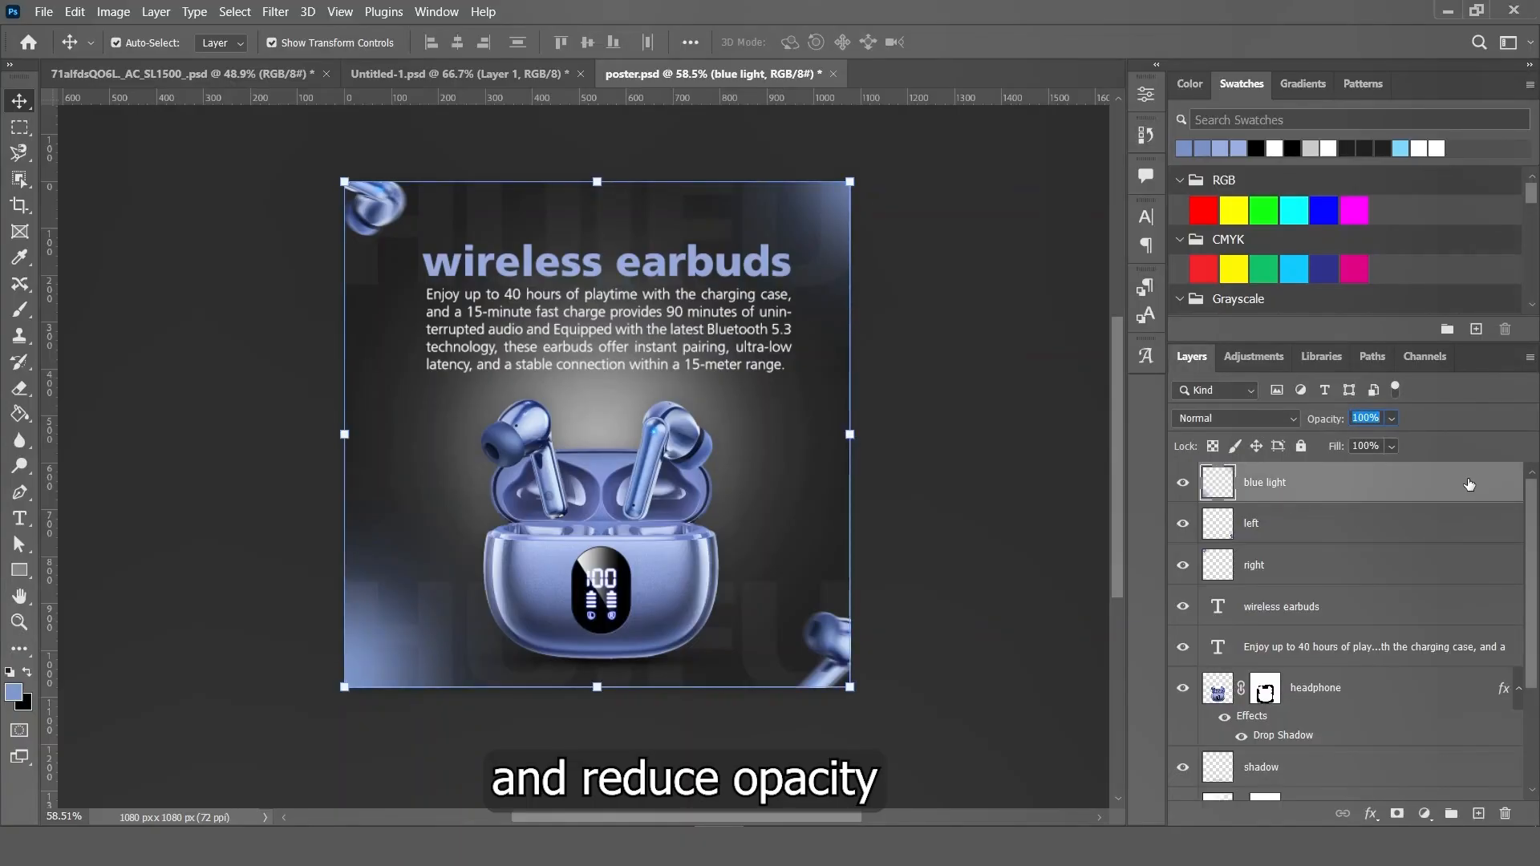
type("60")
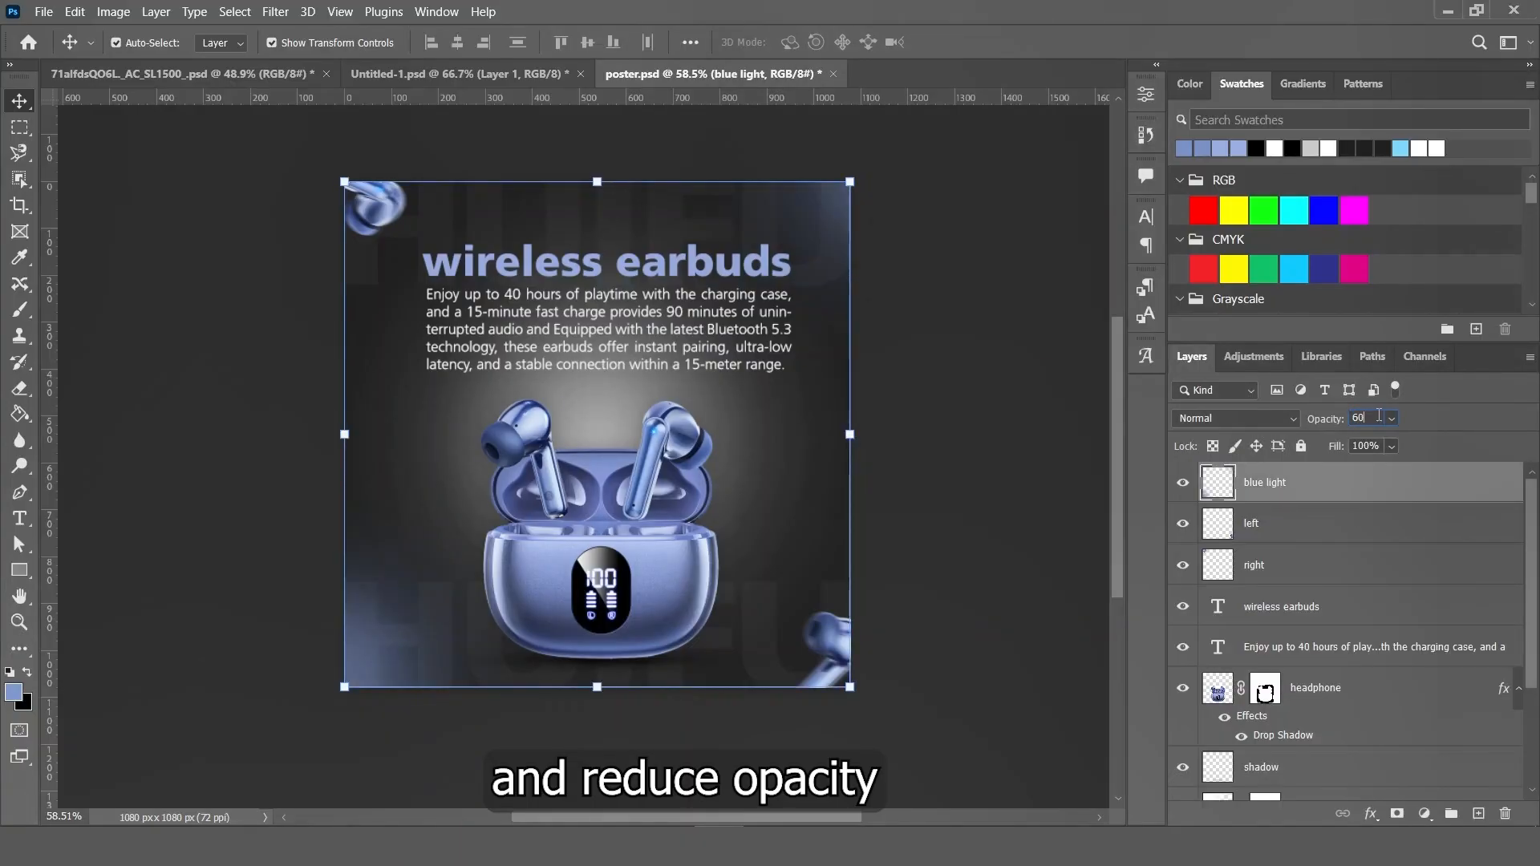
left_click(951, 390)
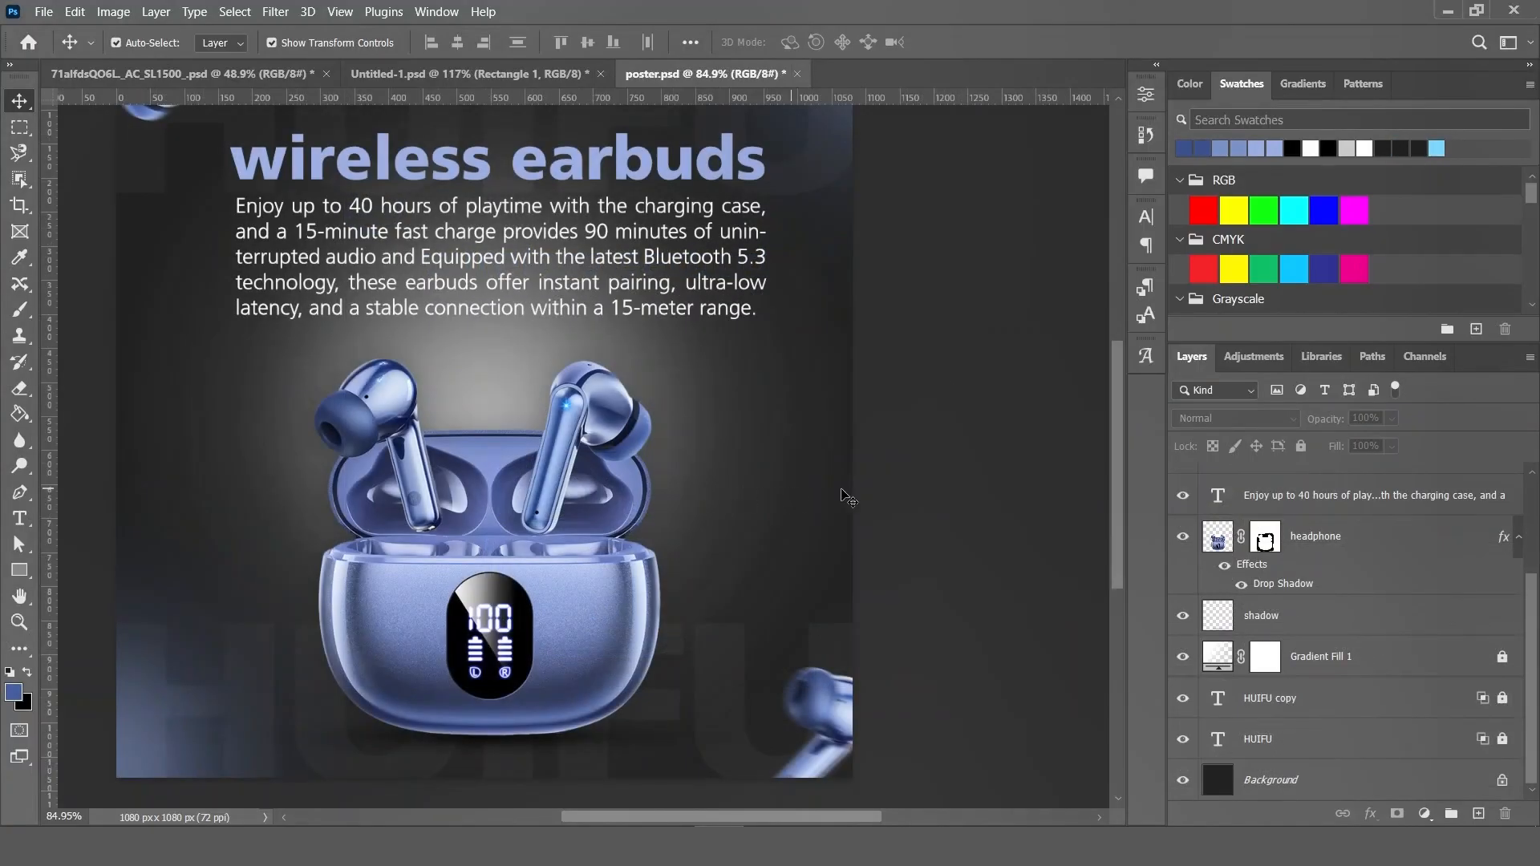
- Set the foreground color to #354b87 and draw a 204 x 65 px rectangle beside the open case
left_click(14, 692)
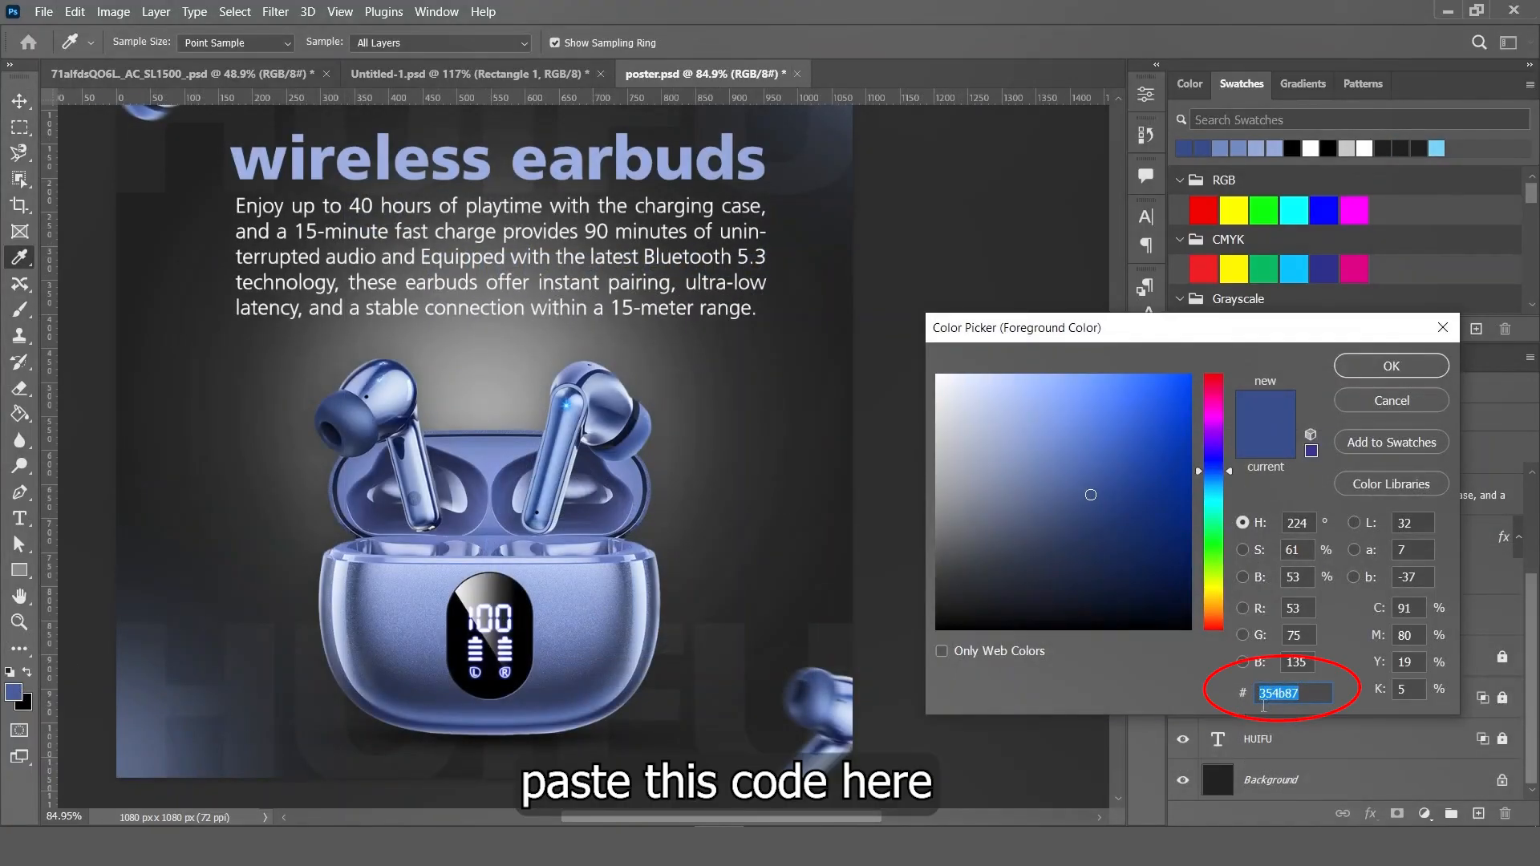
left_click(1373, 365)
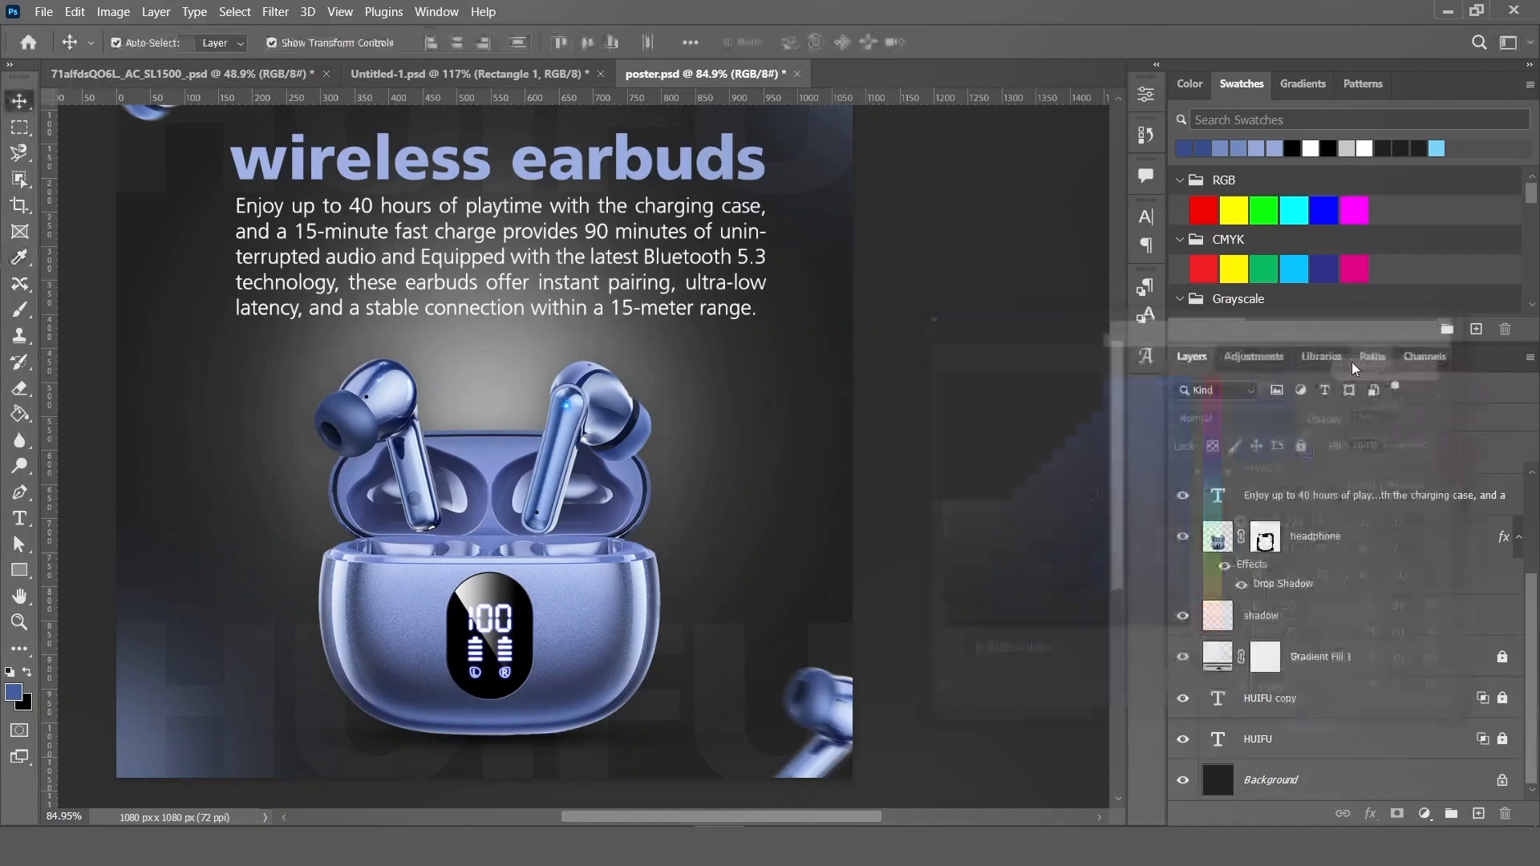
scroll(642, 527, "up", 3)
left_click(17, 574)
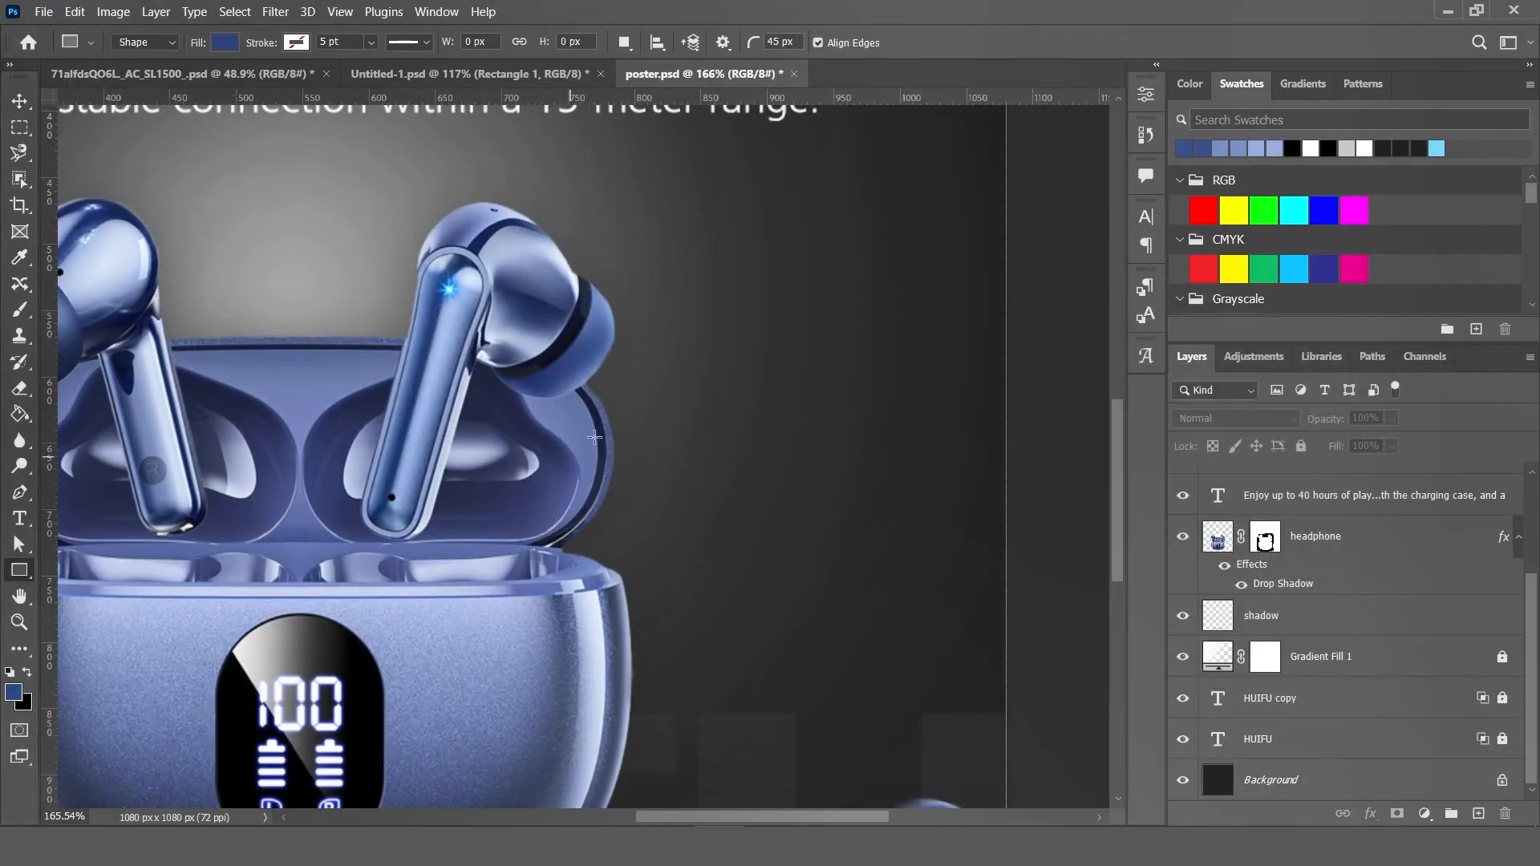
left_click_drag(594, 412, 863, 497)
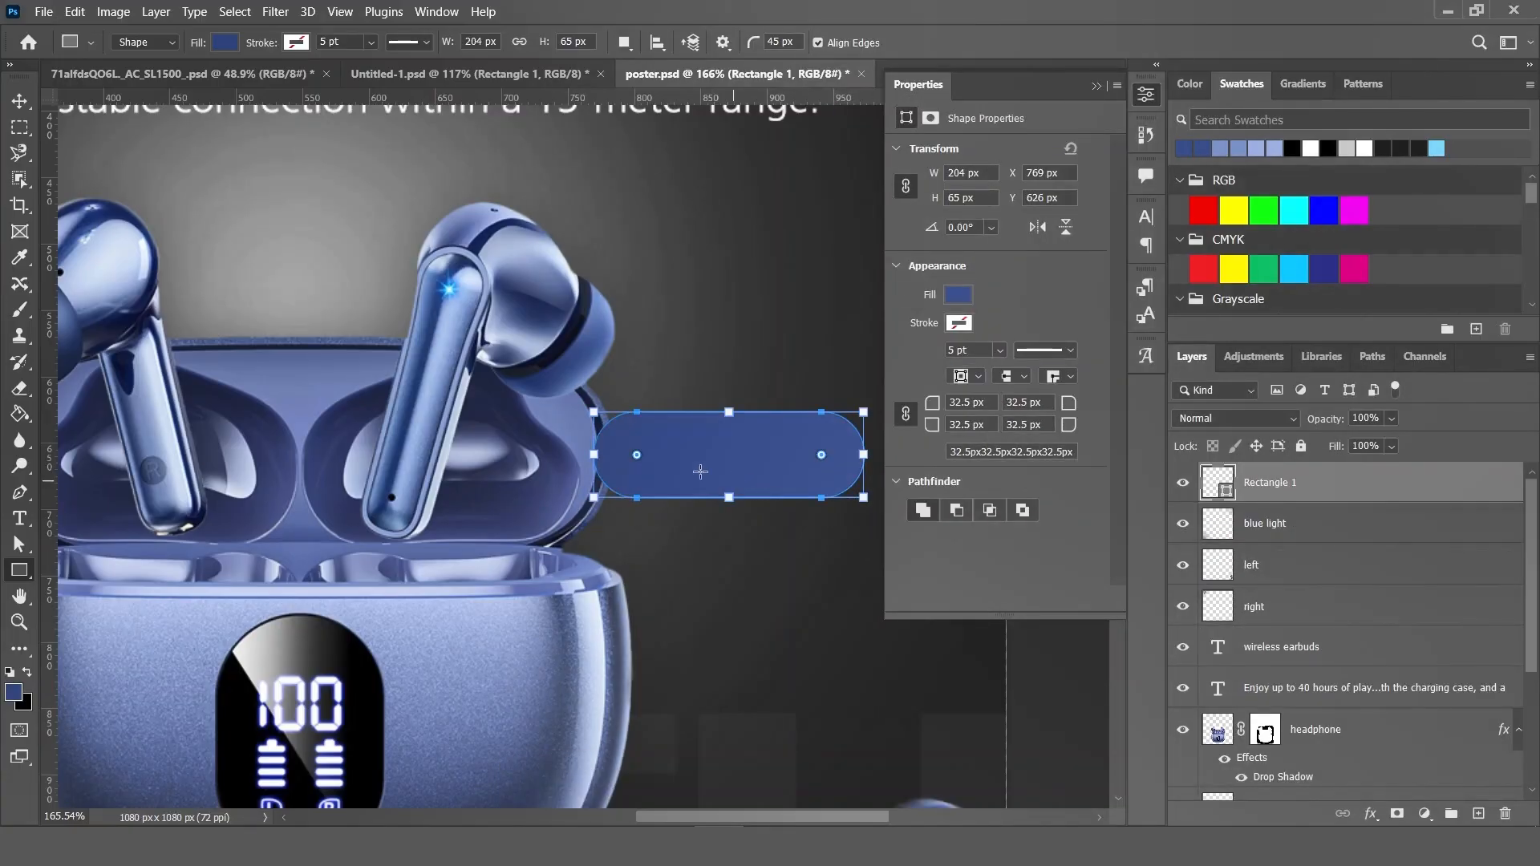
- Round the blue rectangle's corners to 11 px and shift it toward the case so it overlaps the lid edge
left_click_drag(637, 455, 602, 484)
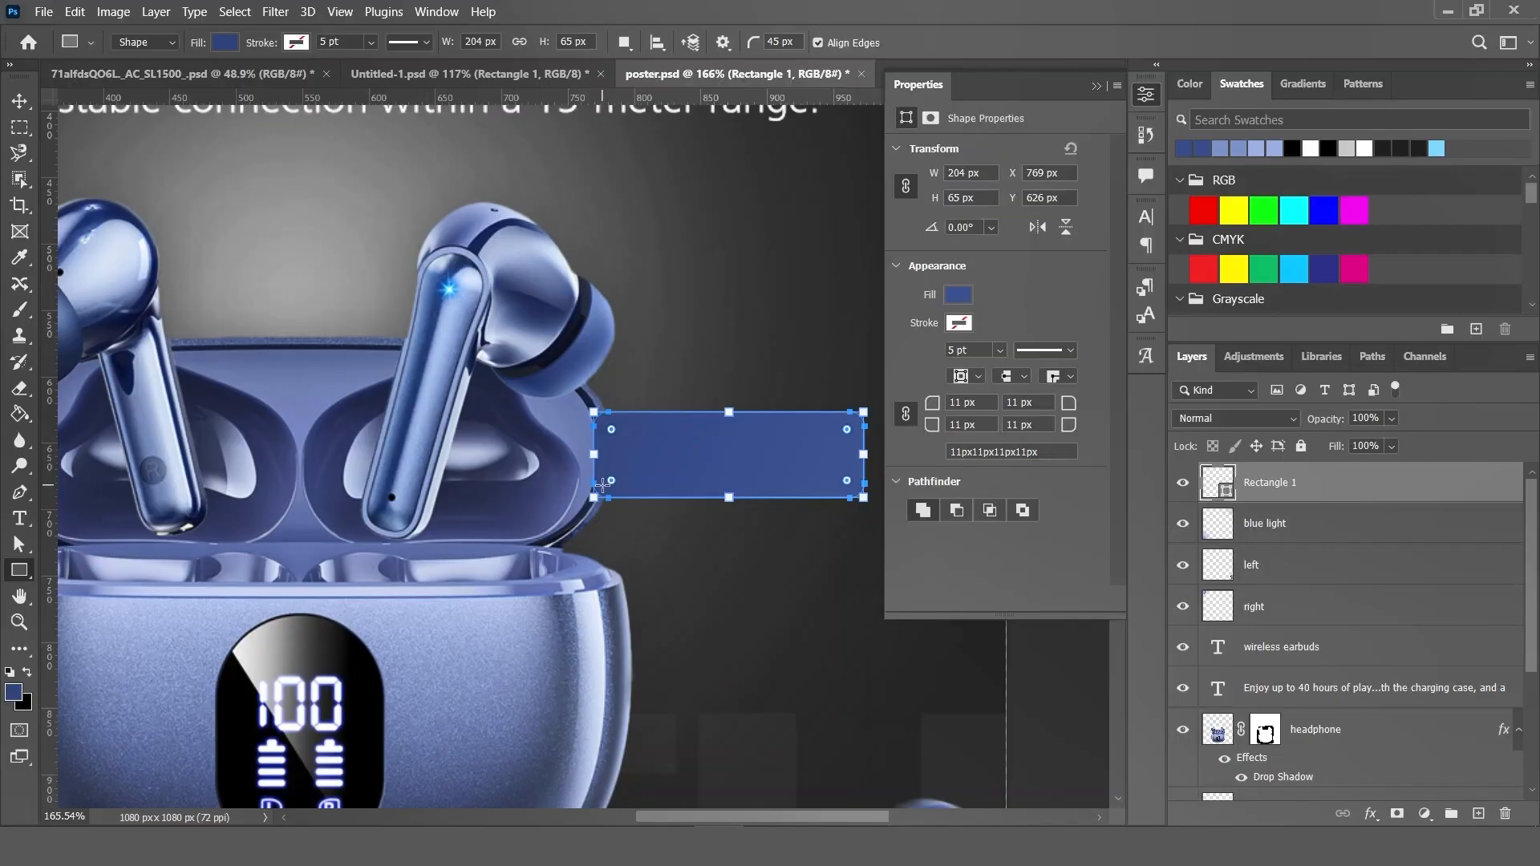
left_click(1096, 85)
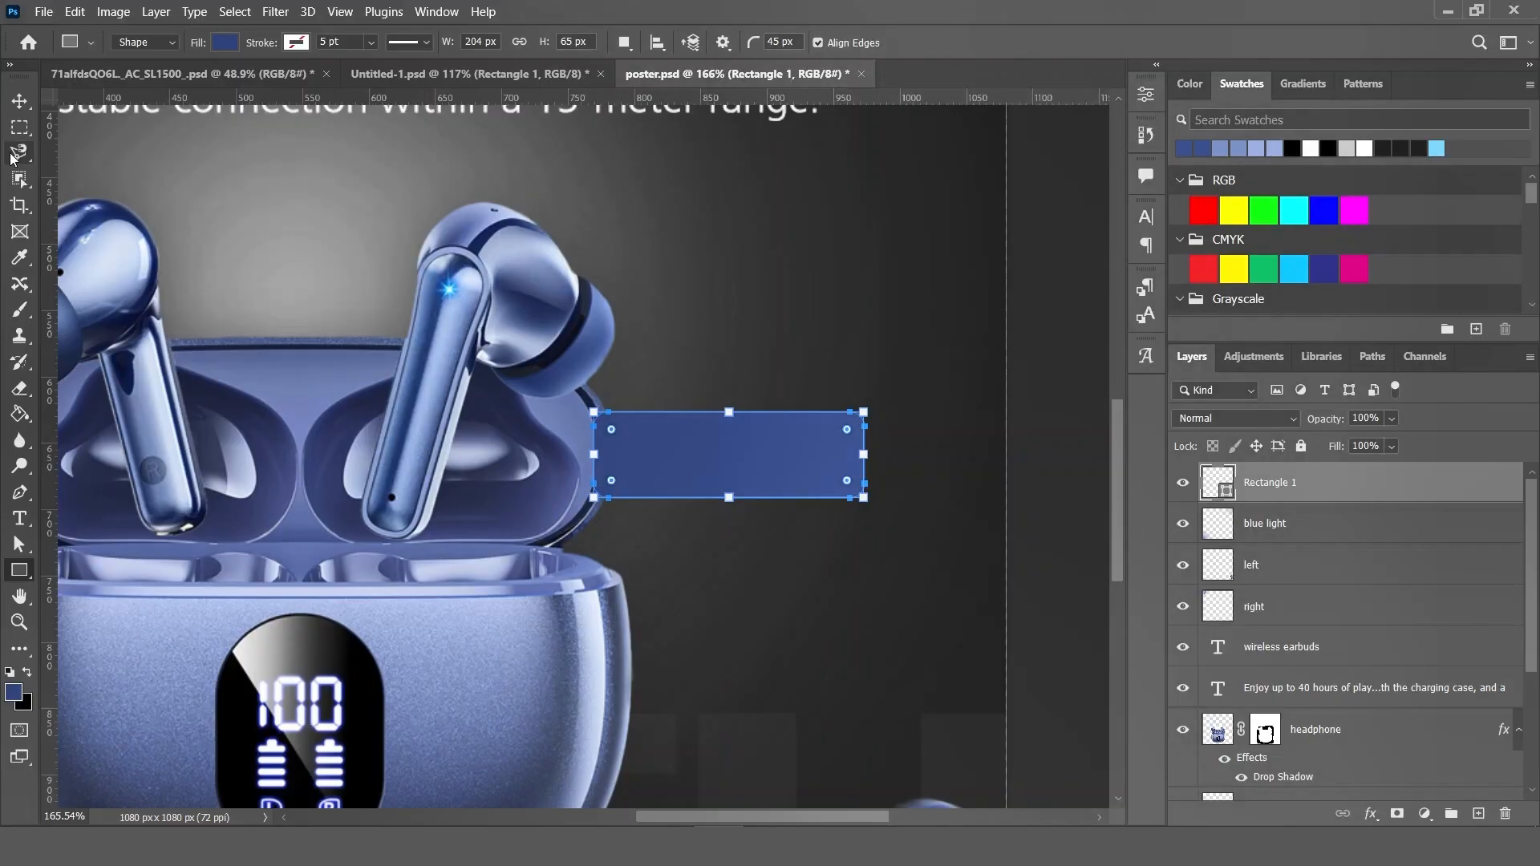
key("v")
left_click_drag(842, 454, 752, 454)
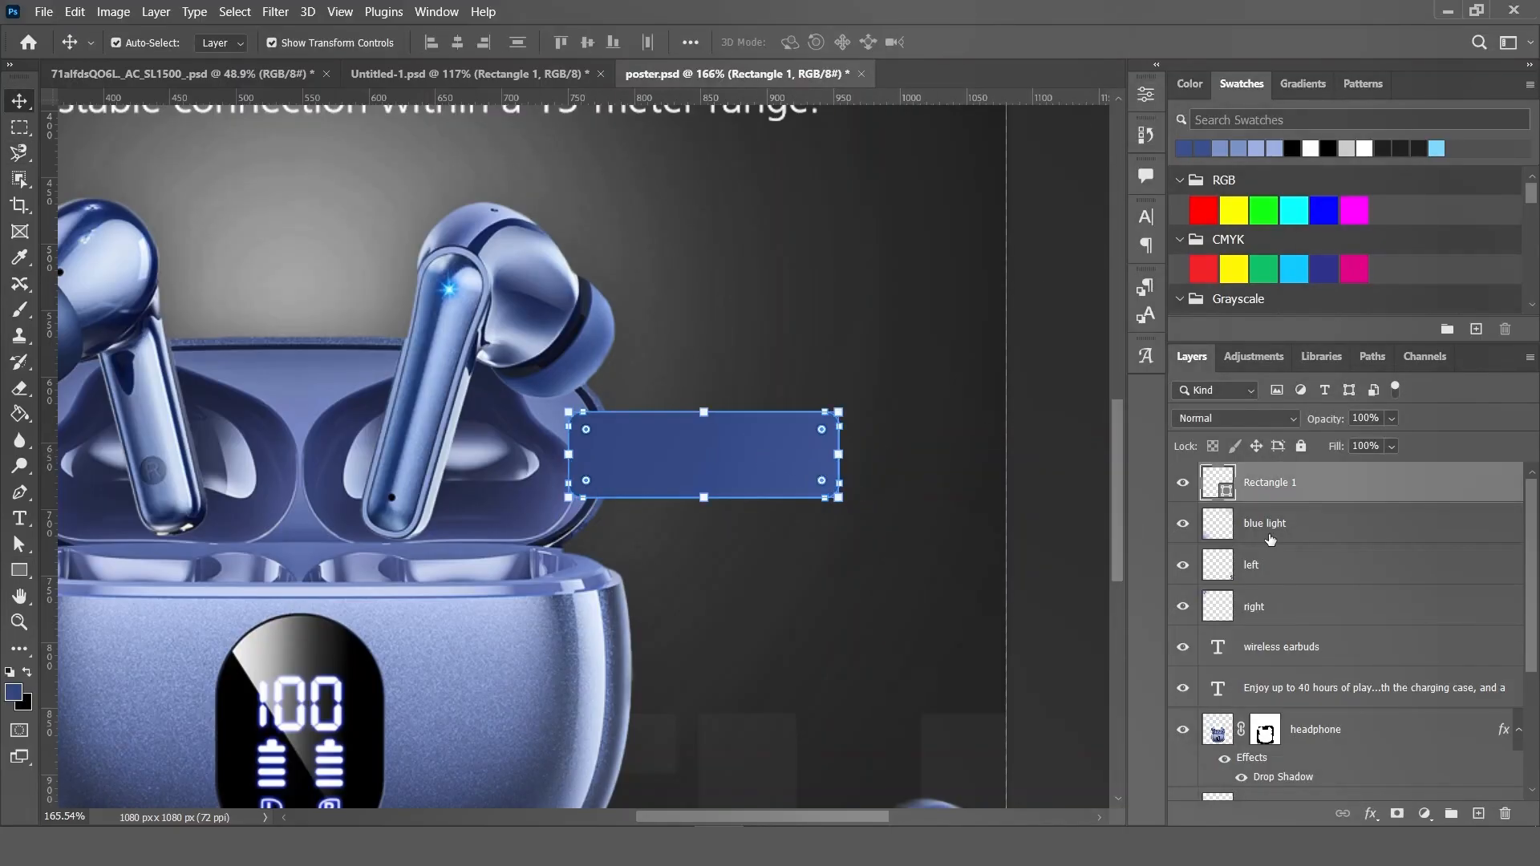
left_click_drag(1267, 530, 1362, 794)
scroll(1262, 672, "down", 3)
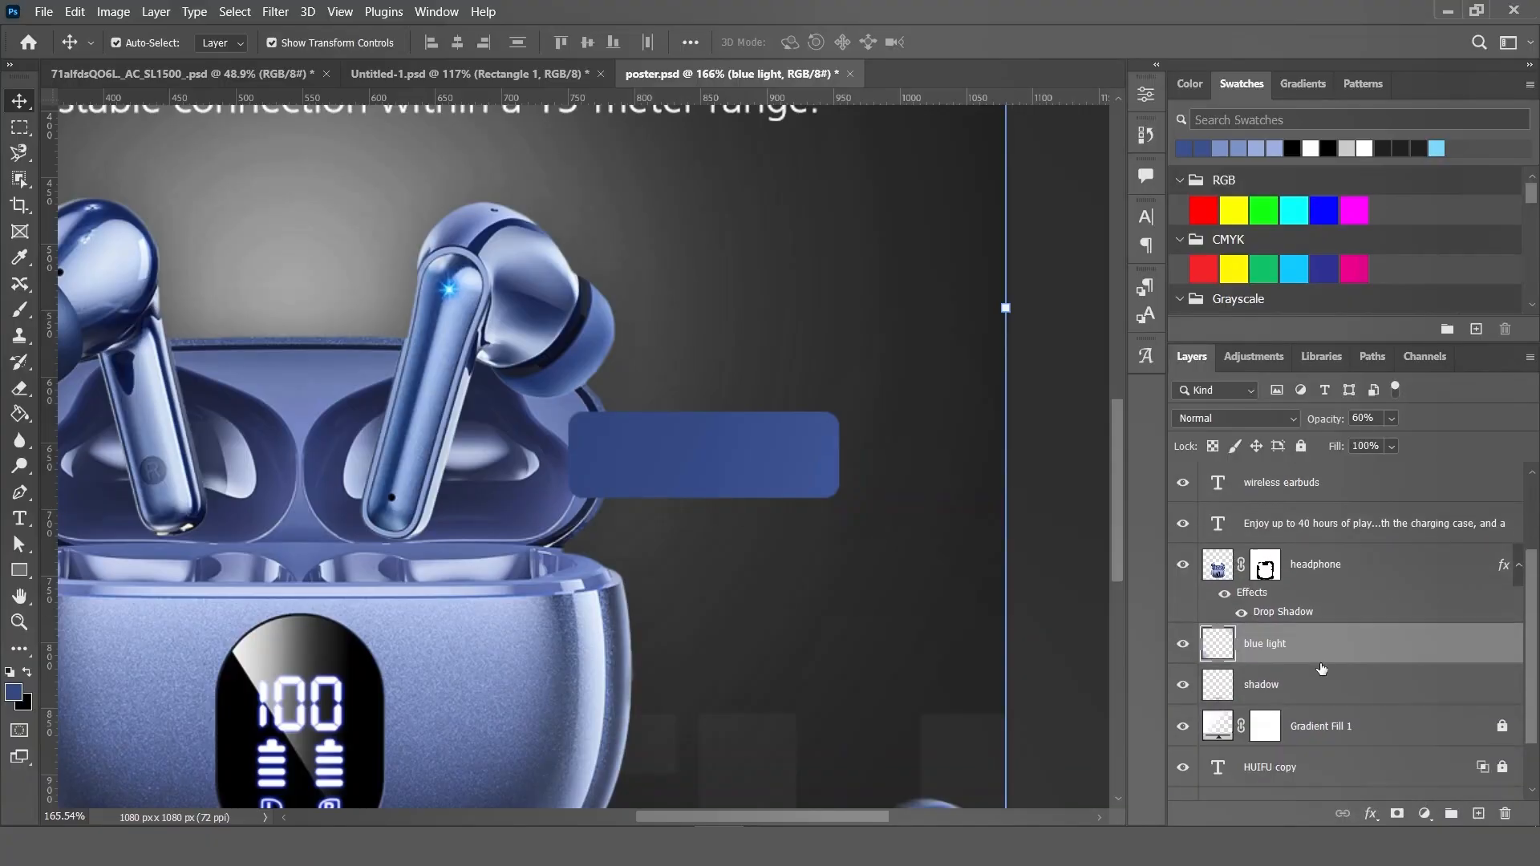
scroll(1321, 669, "up", 3)
key("ctrl+z")
- Move the Rectangle 1 layer directly beneath the headphone layer and stretch the rectangle upward to about 117% of its height
left_click(1286, 488)
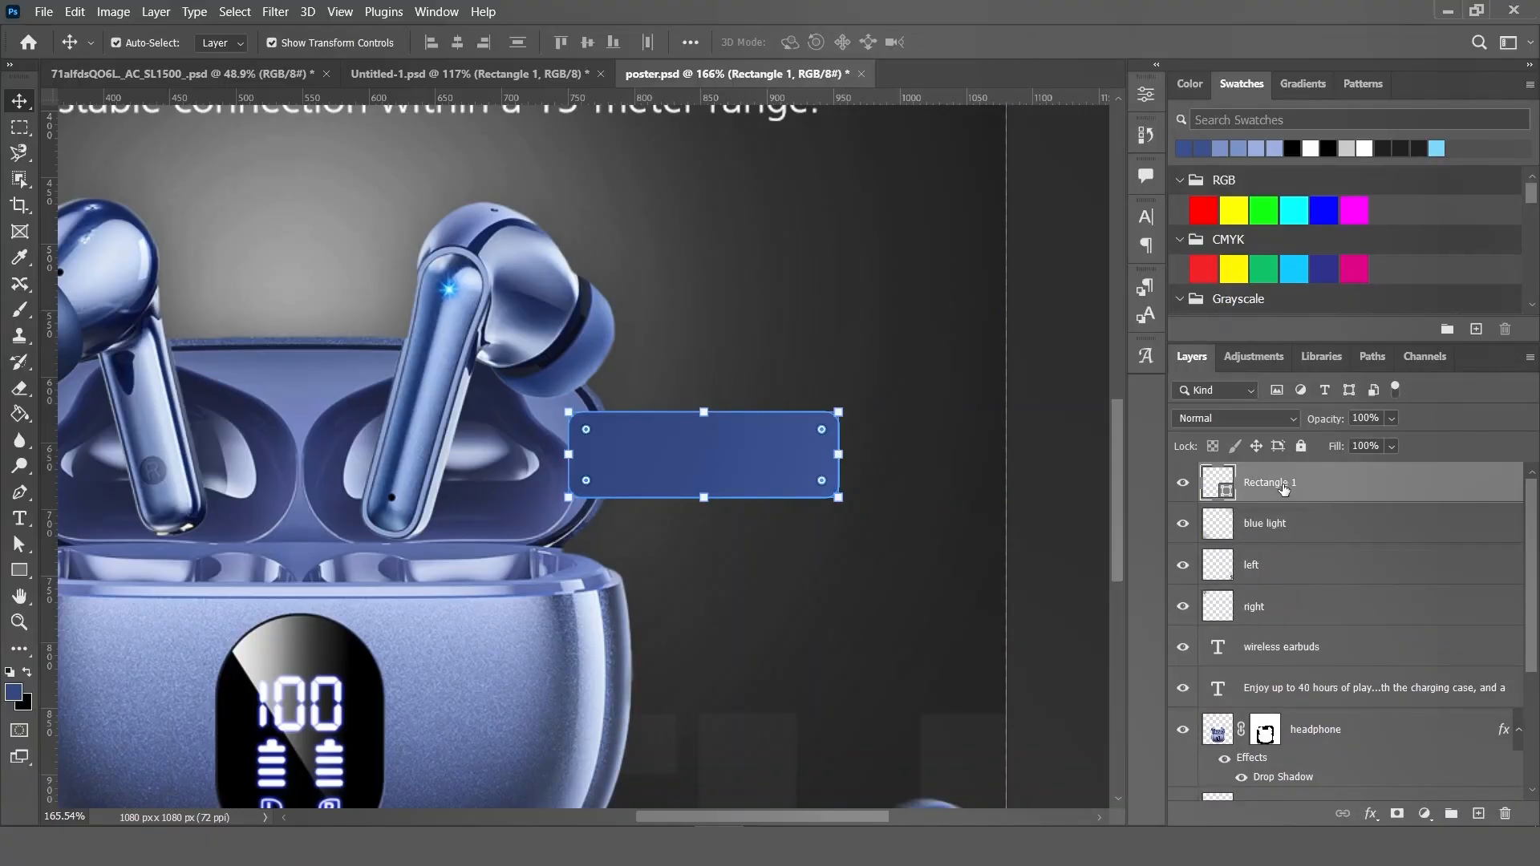
left_click_drag(1347, 489, 1295, 770)
left_click_drag(821, 429, 882, 451)
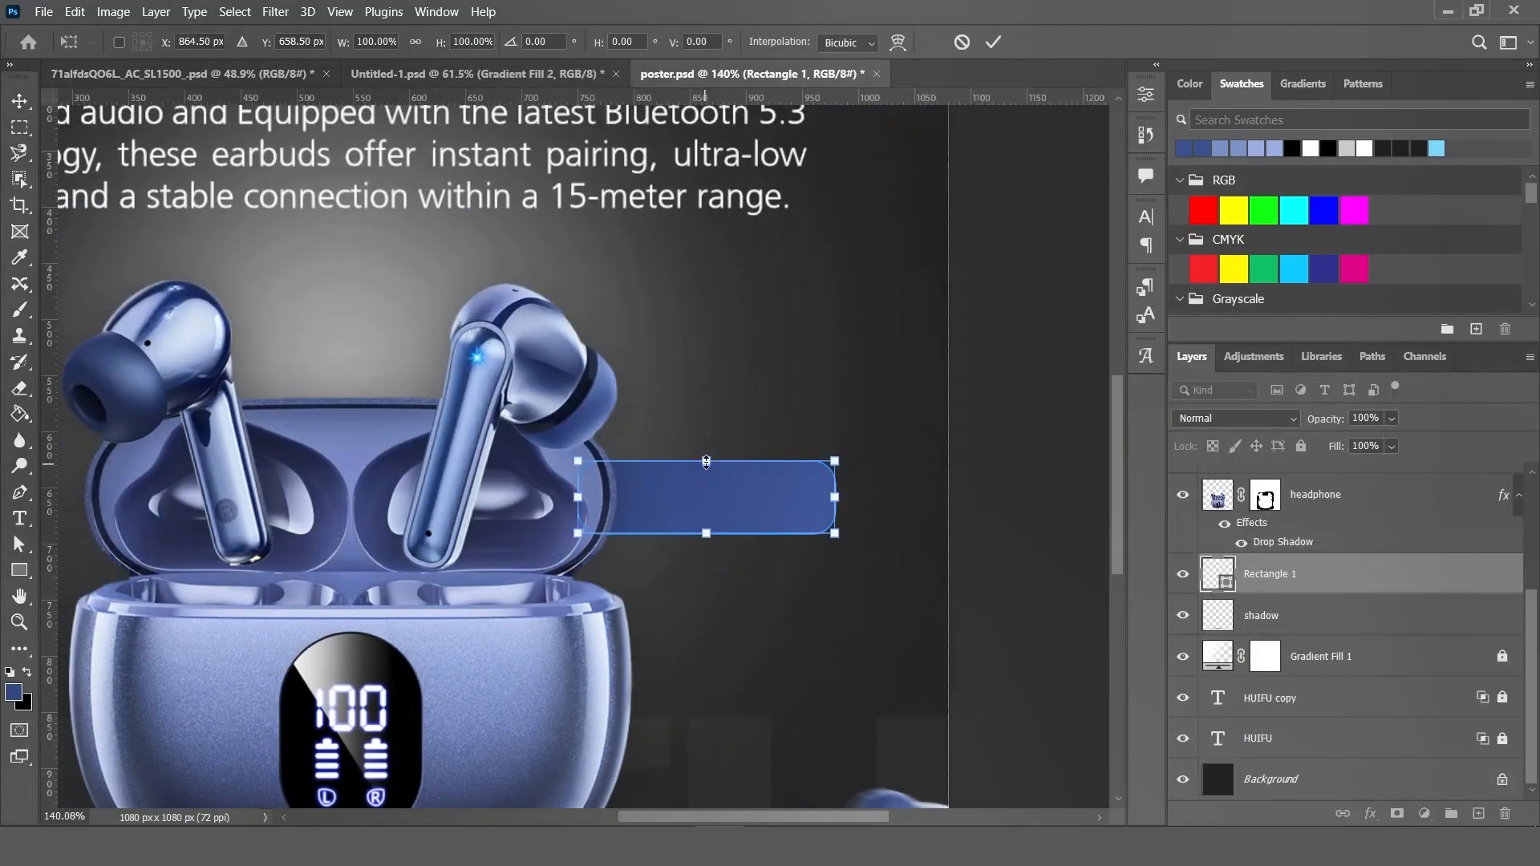
left_click_drag(706, 462, 706, 449)
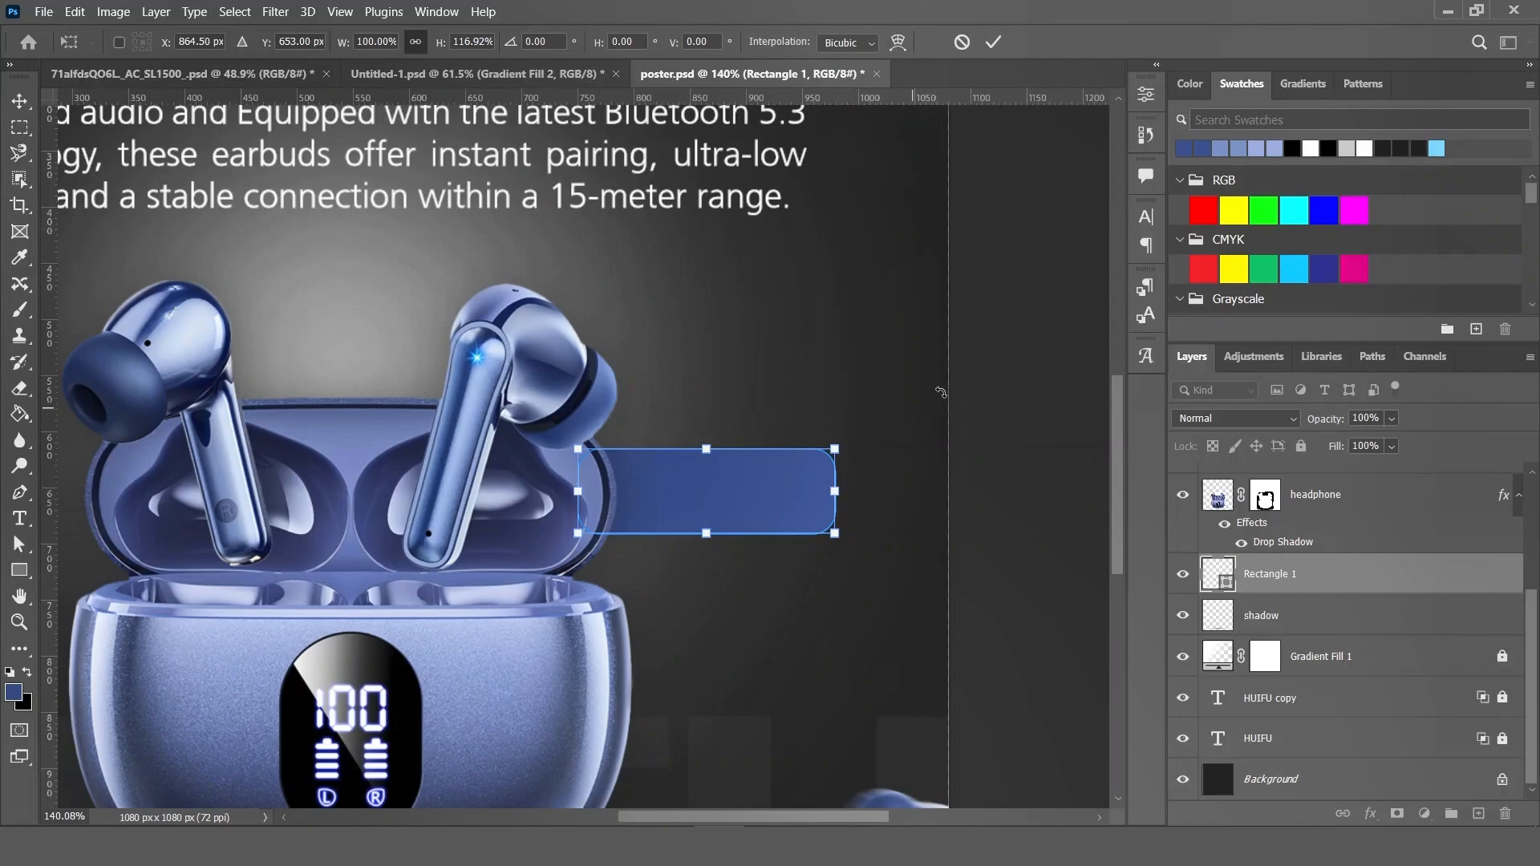
left_click(993, 42)
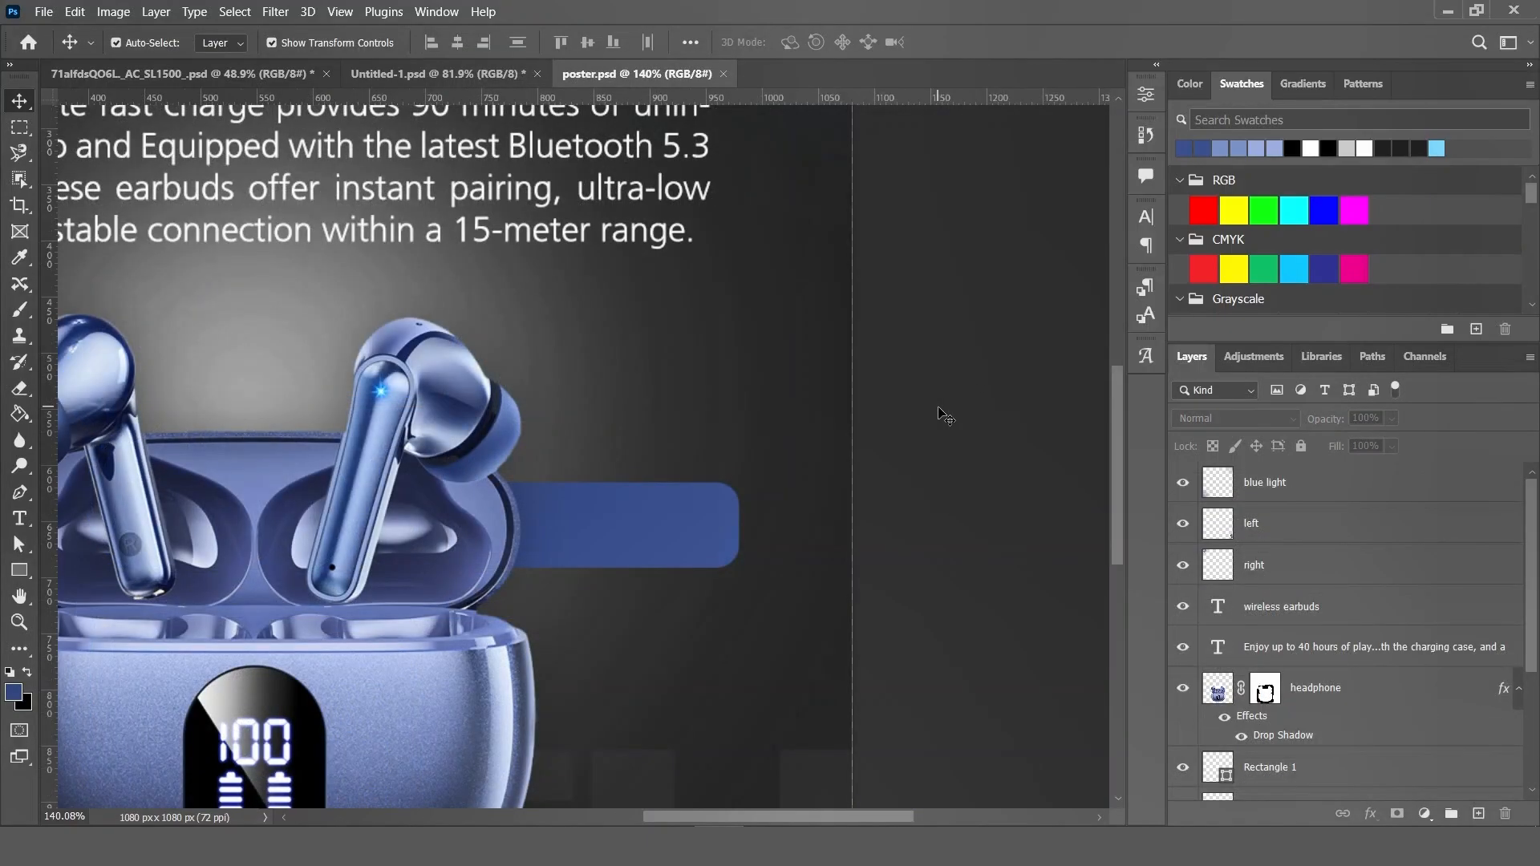
- Add the text "limited time" in 56 pt Articulate Light above the blue rectangle
left_click(20, 518)
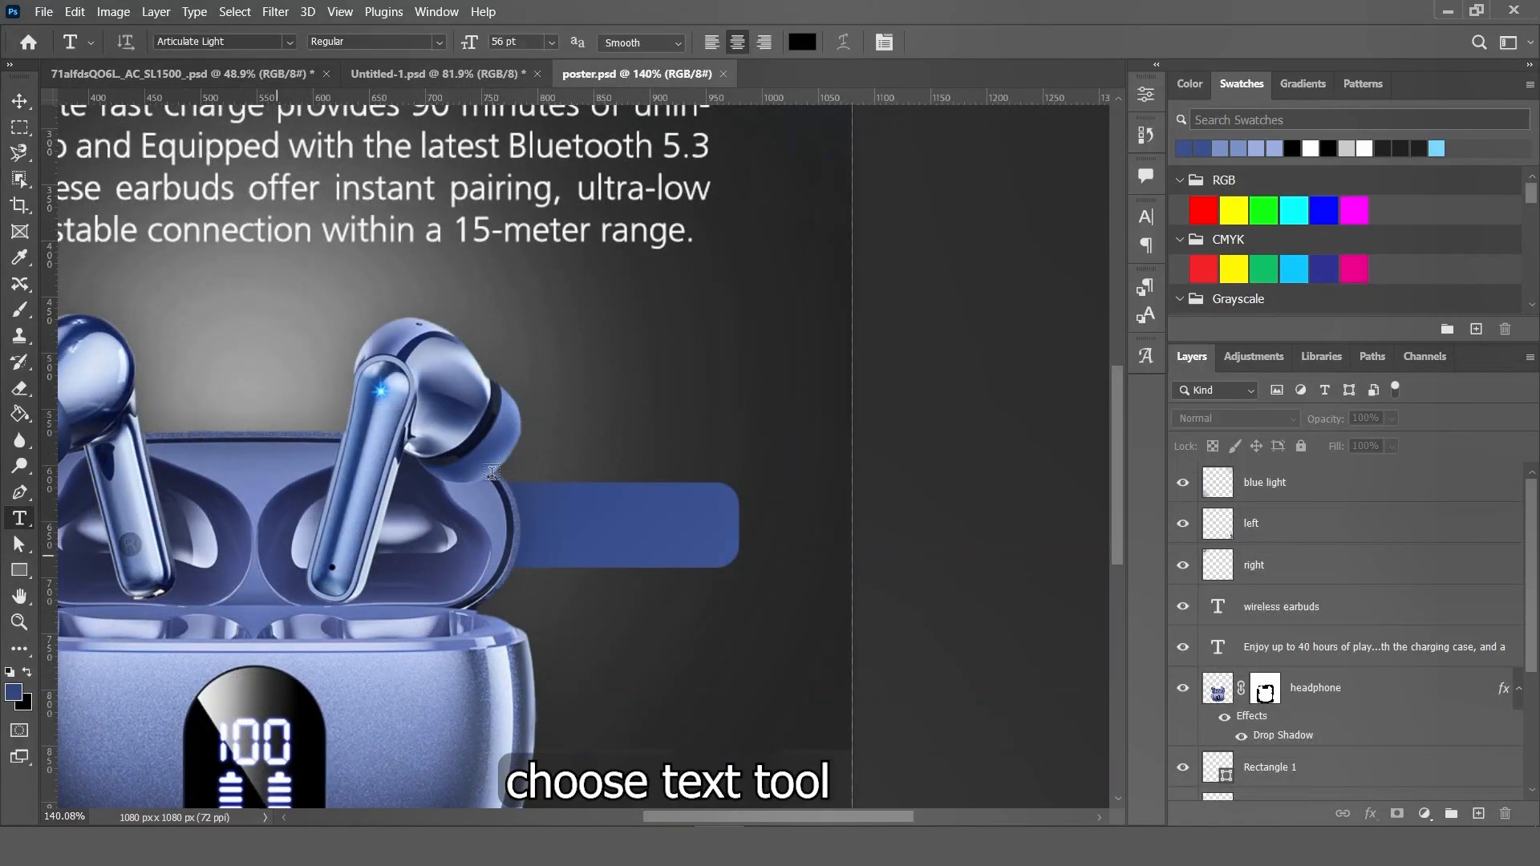
left_click(625, 352)
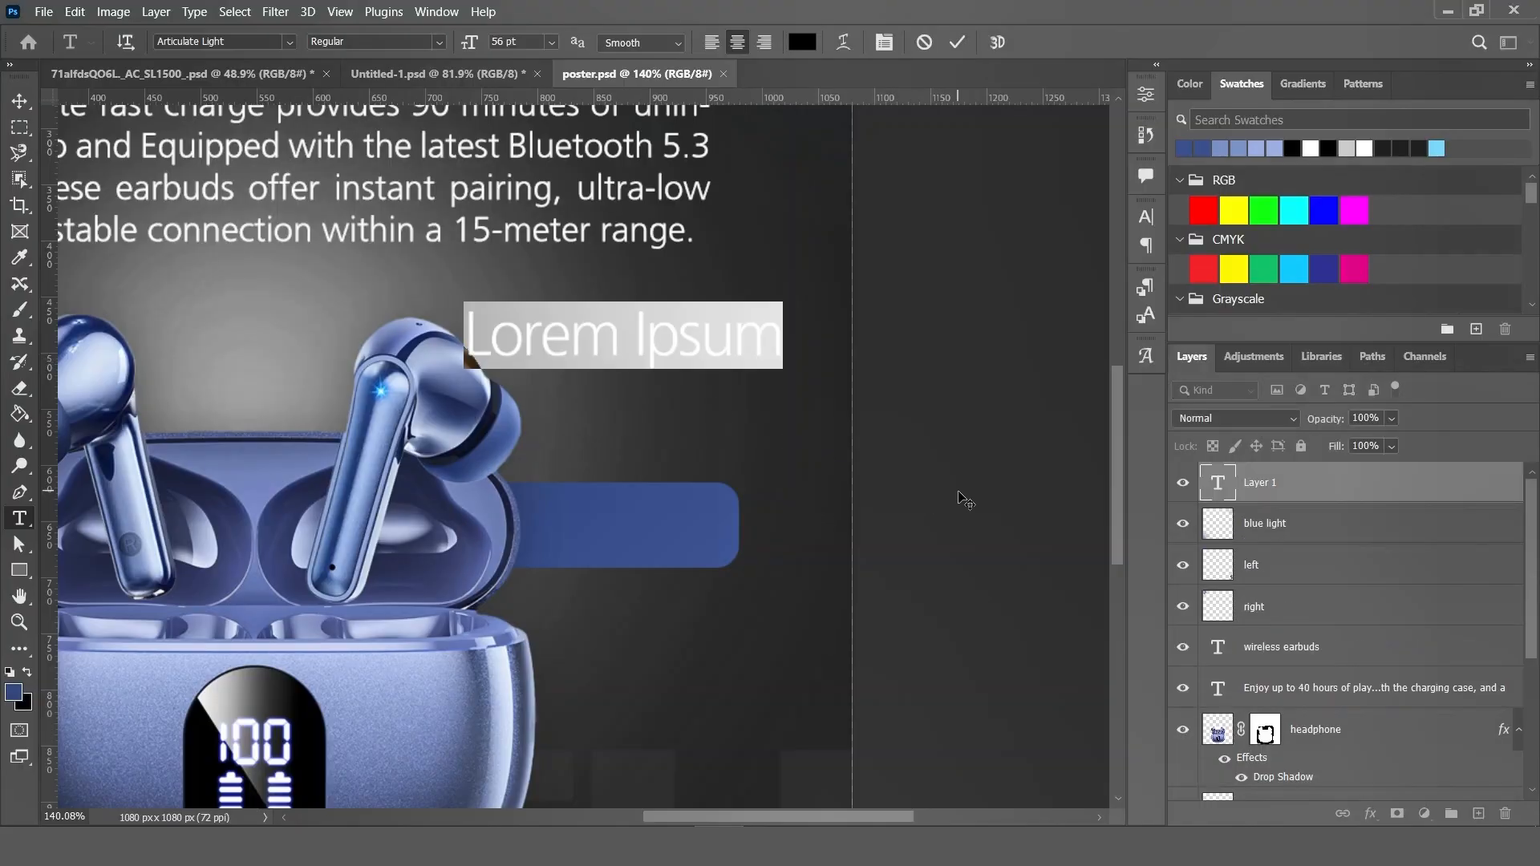
type("le")
key("BackSpace")
type("i")
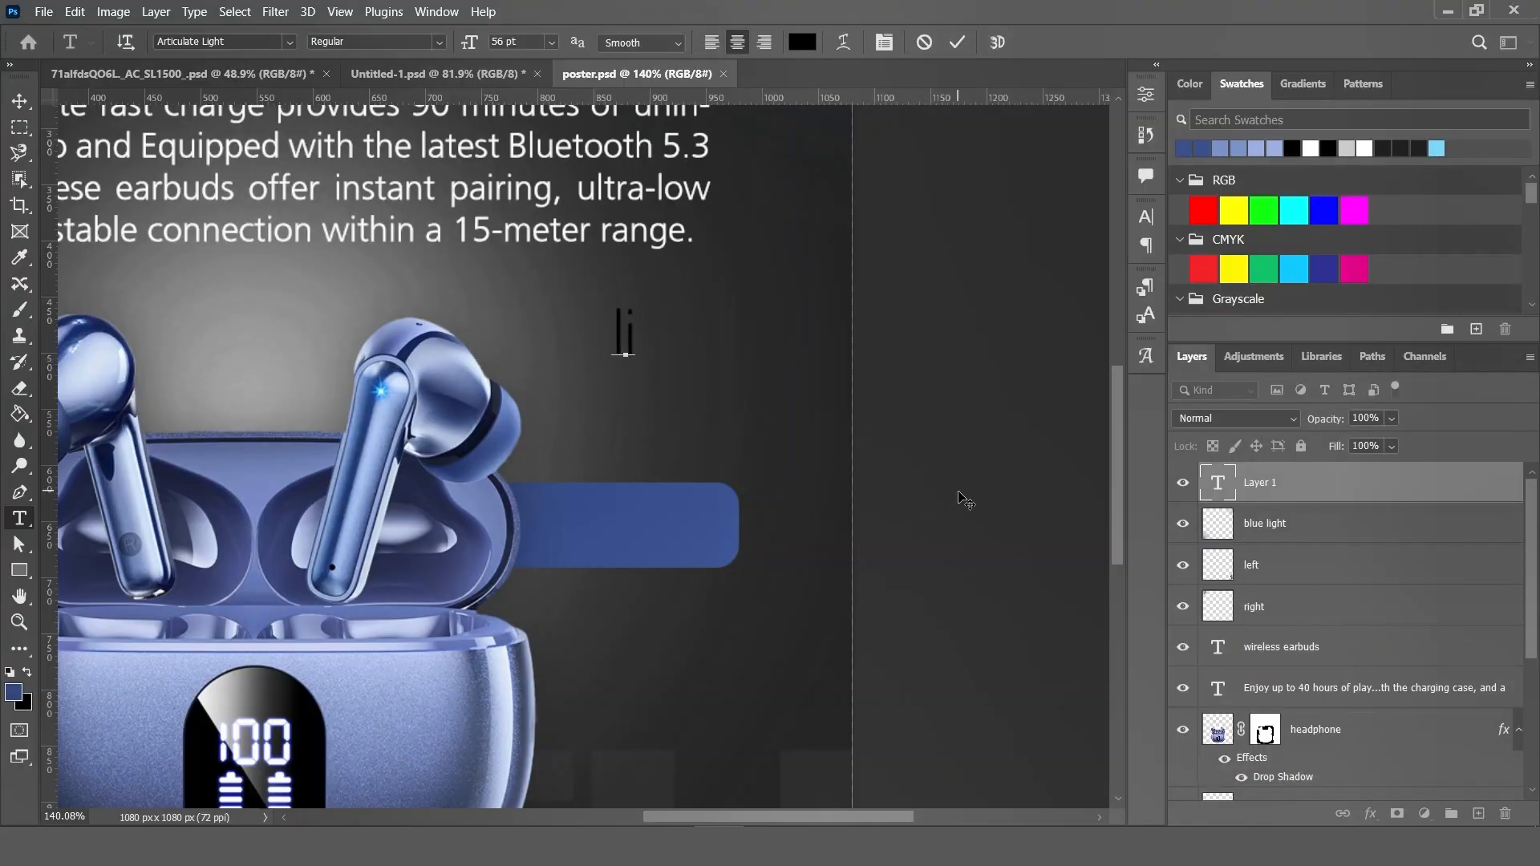
type("mited")
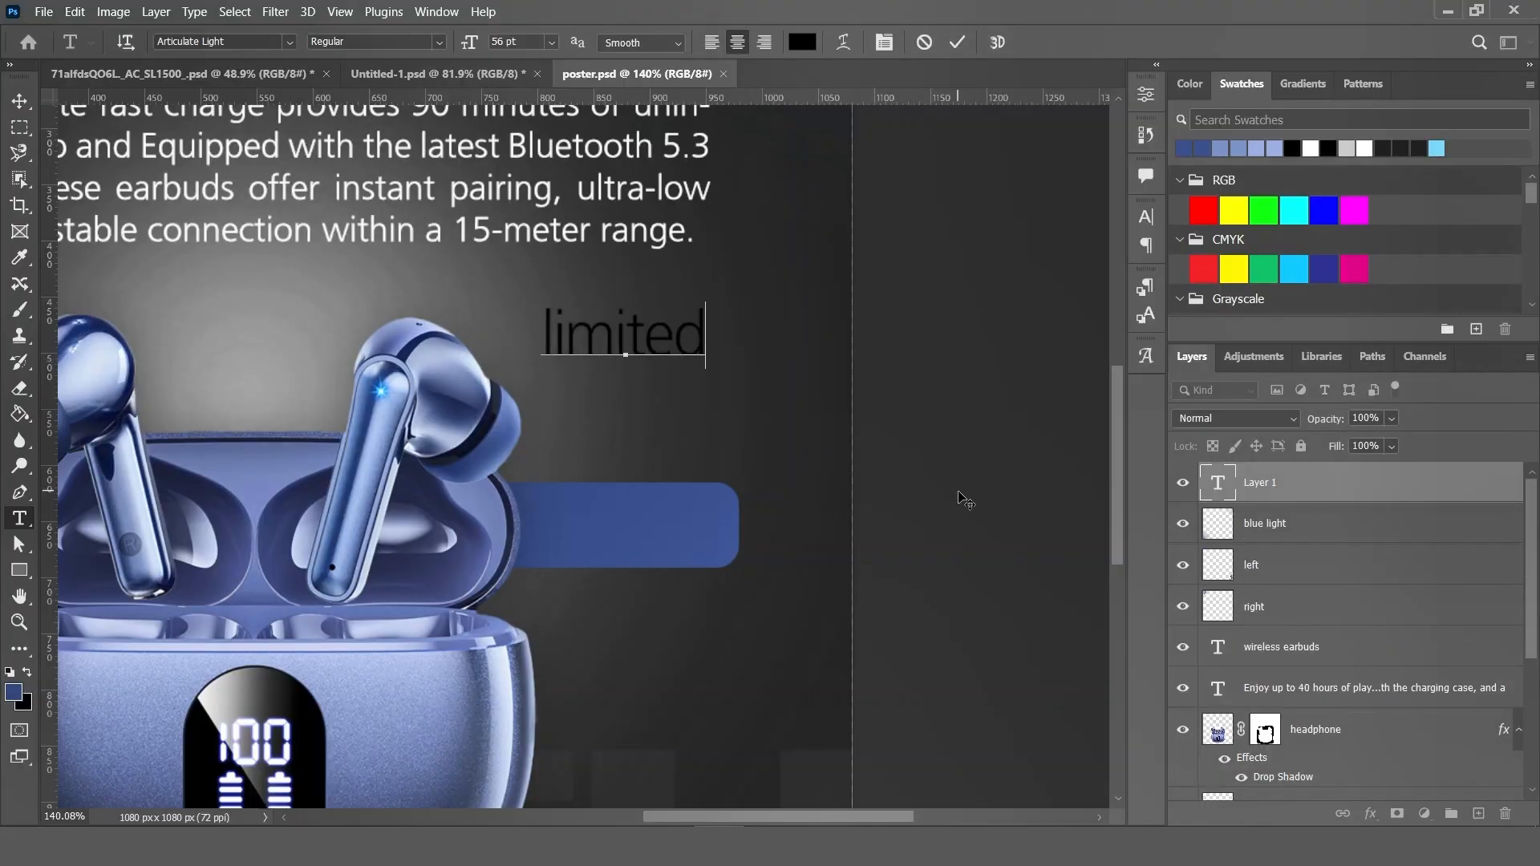
type(" time")
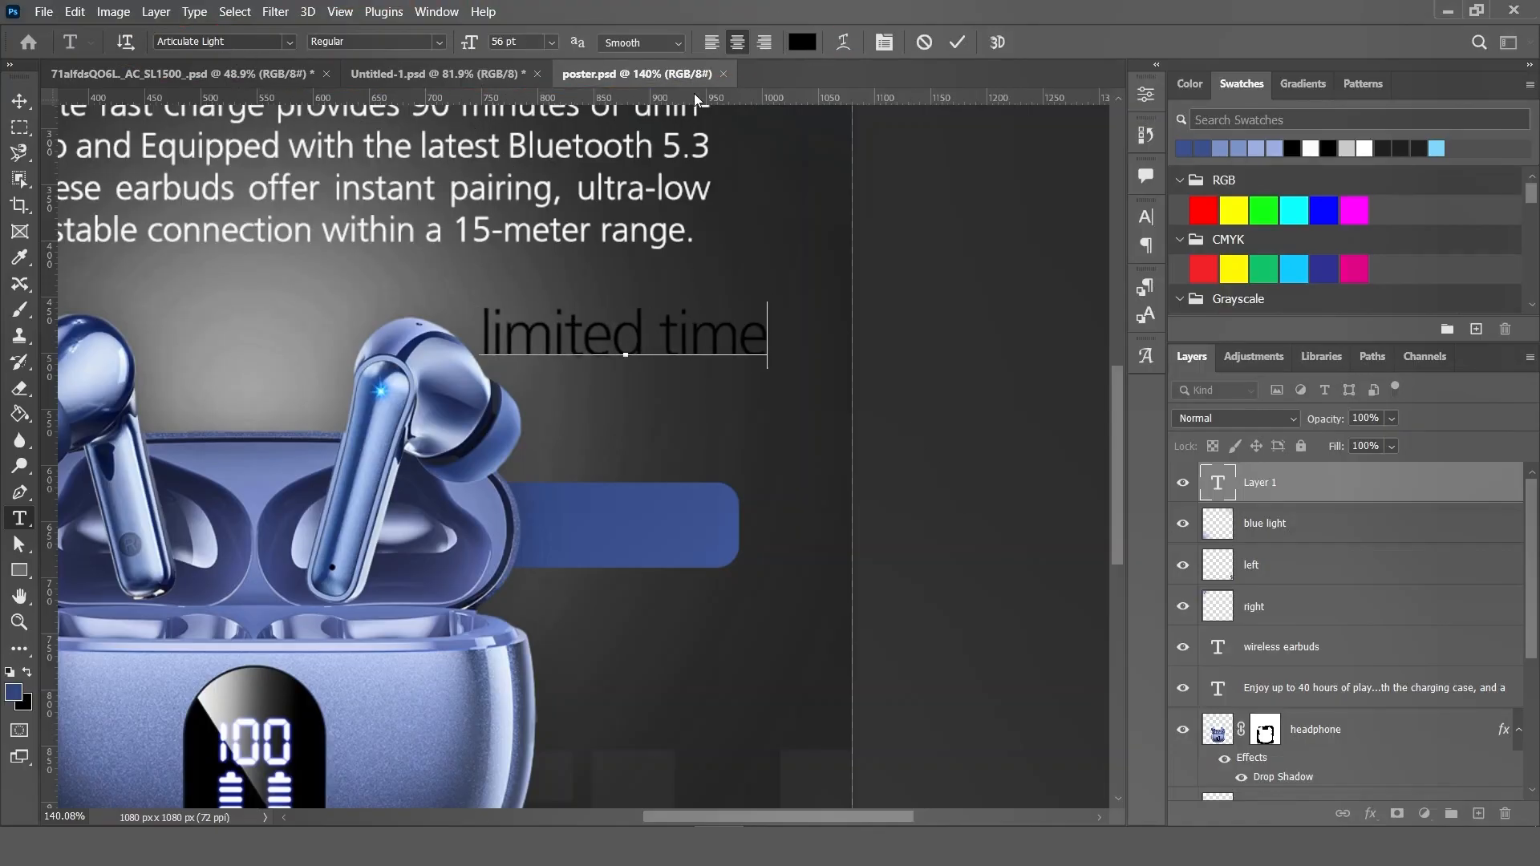
left_click(883, 52)
left_click(882, 53)
left_click(955, 47)
- Scale down the "limited time" text and place it on the upper part of the blue rectangle
key("ctrl+t")
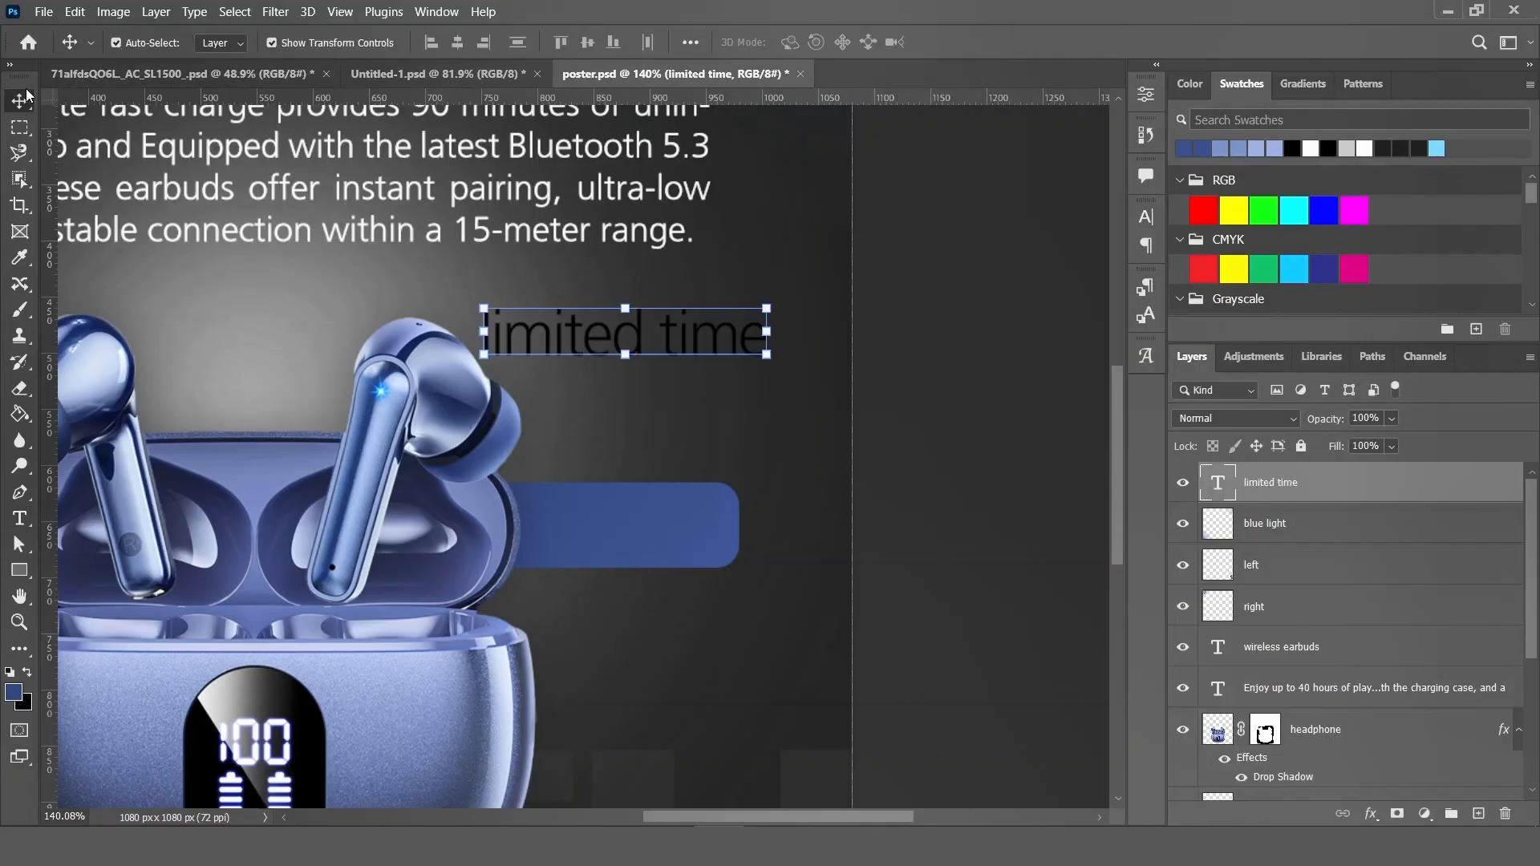
left_click_drag(746, 349, 718, 481)
key("Return")
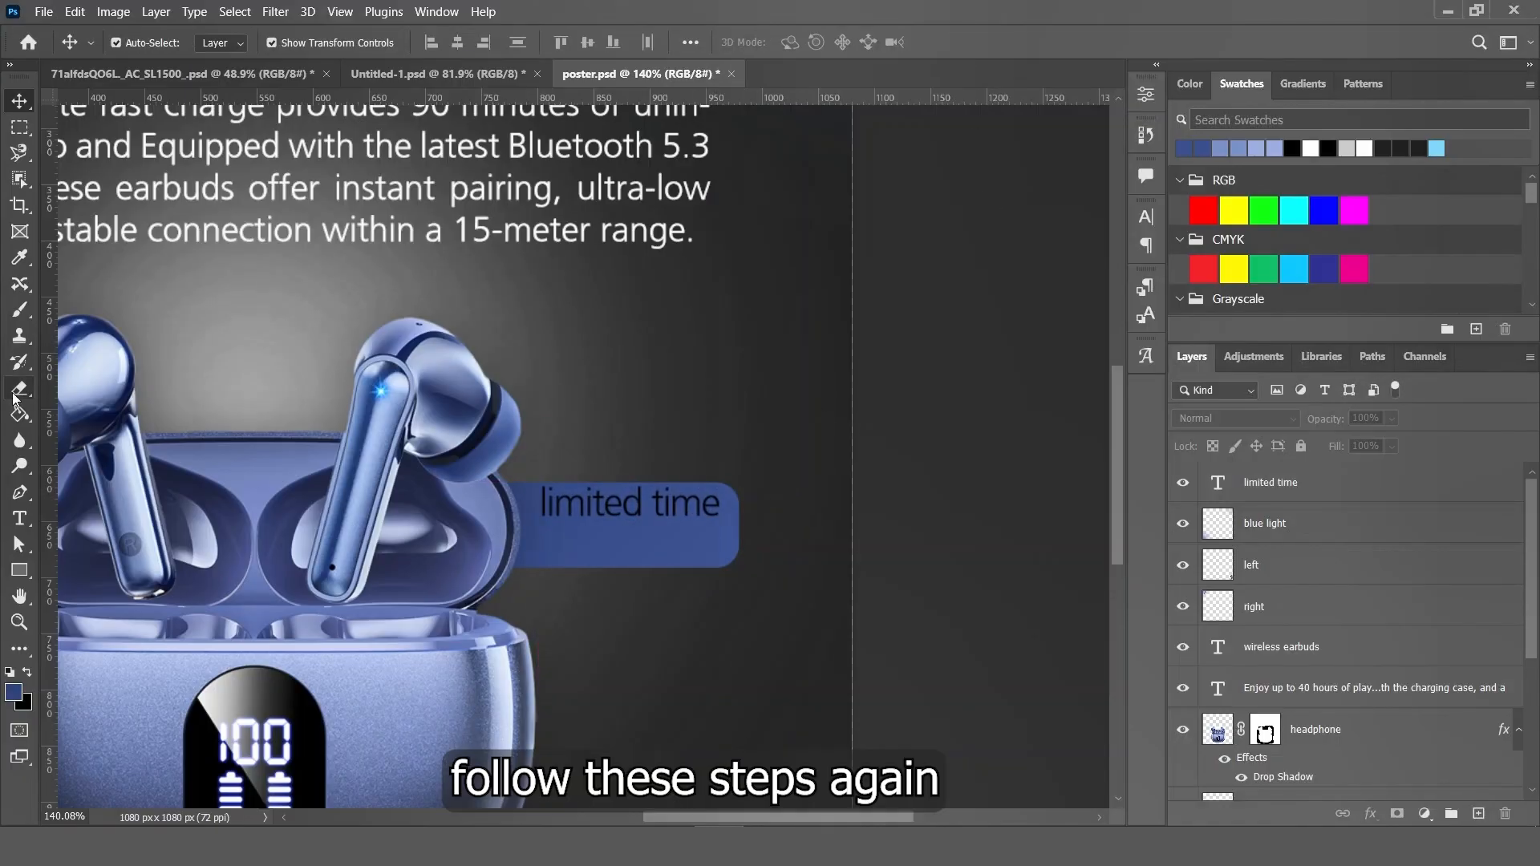
- Add the text "OFFER" in 56 pt Articulate Extrabold above the blue rectangle
left_click(20, 519)
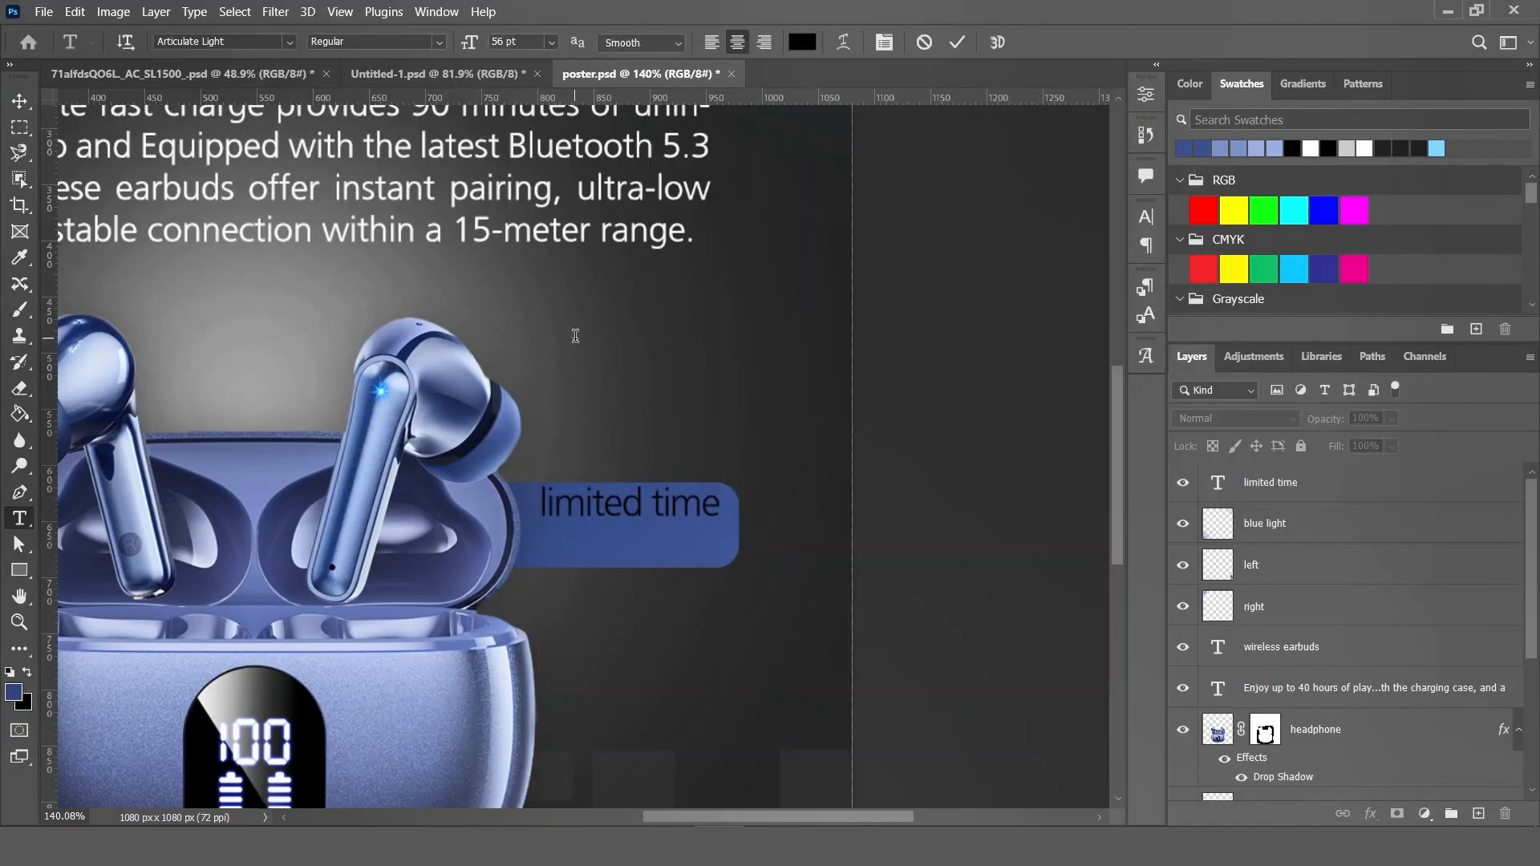
left_click(571, 337)
left_click(283, 44)
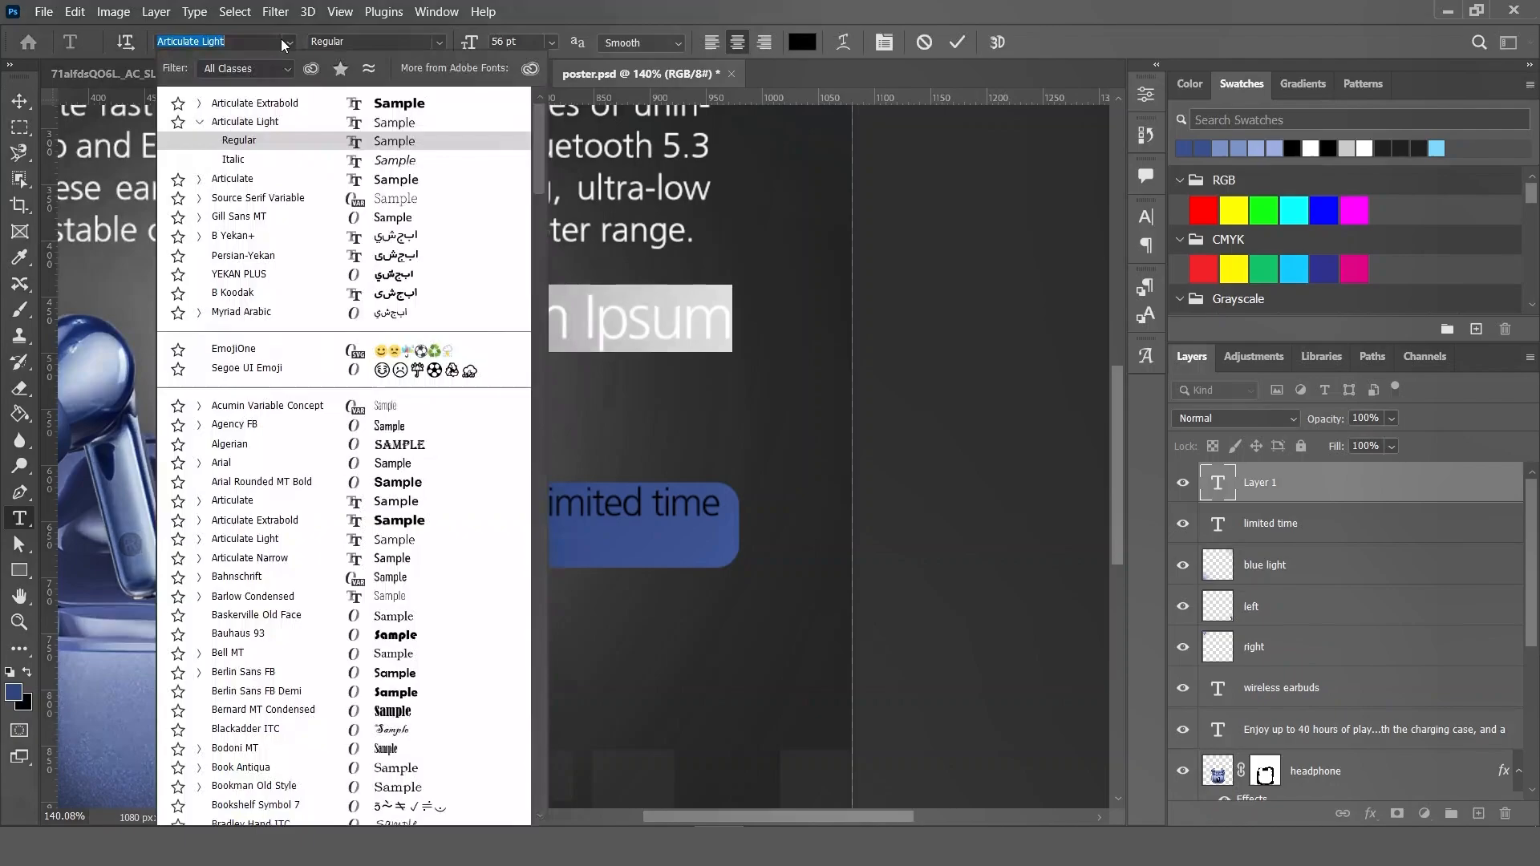
left_click(291, 105)
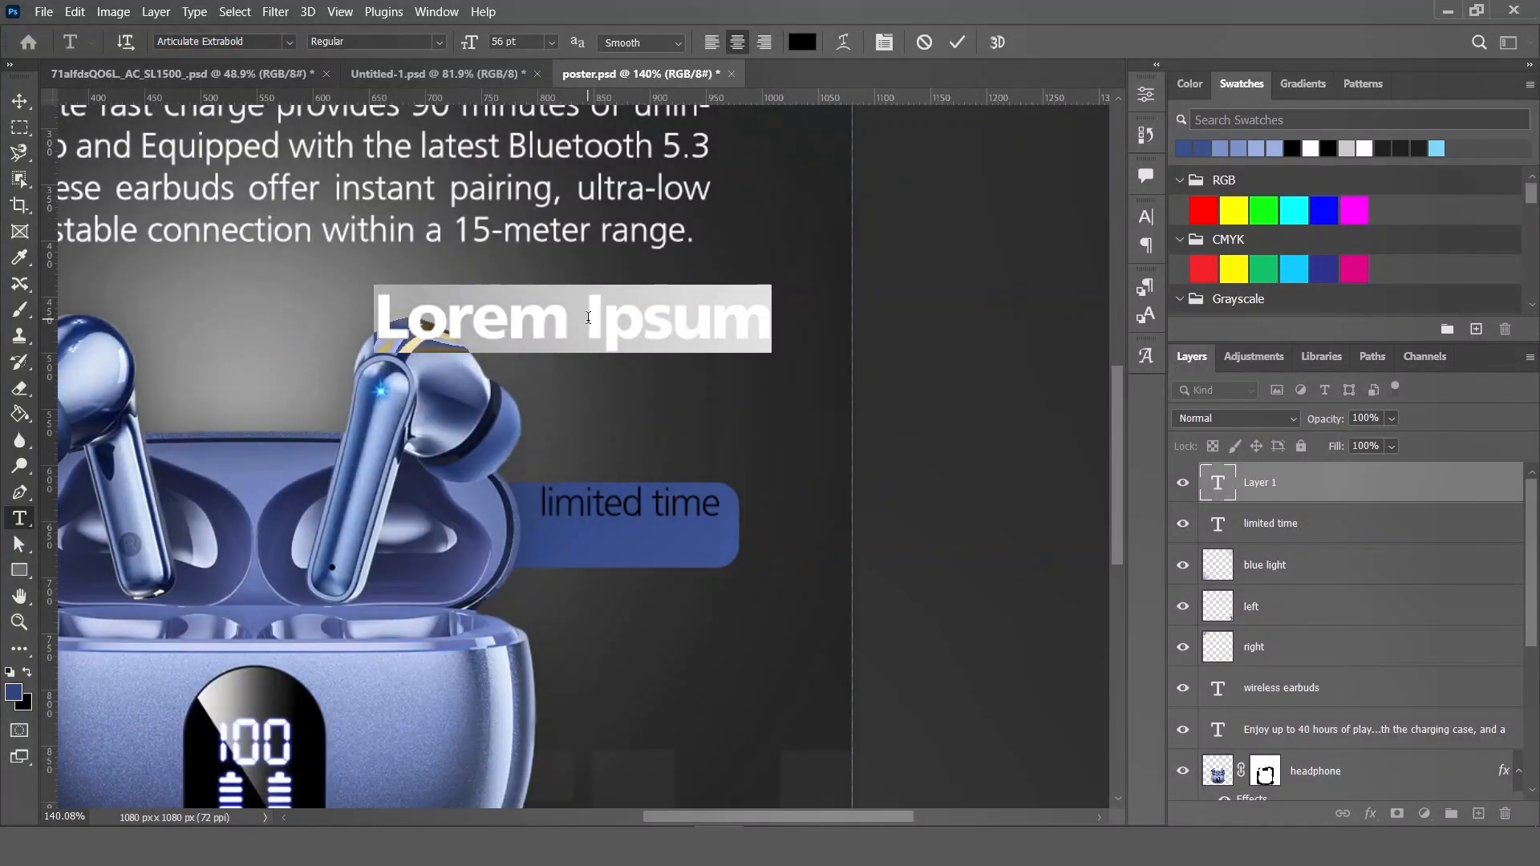
type("OFFER")
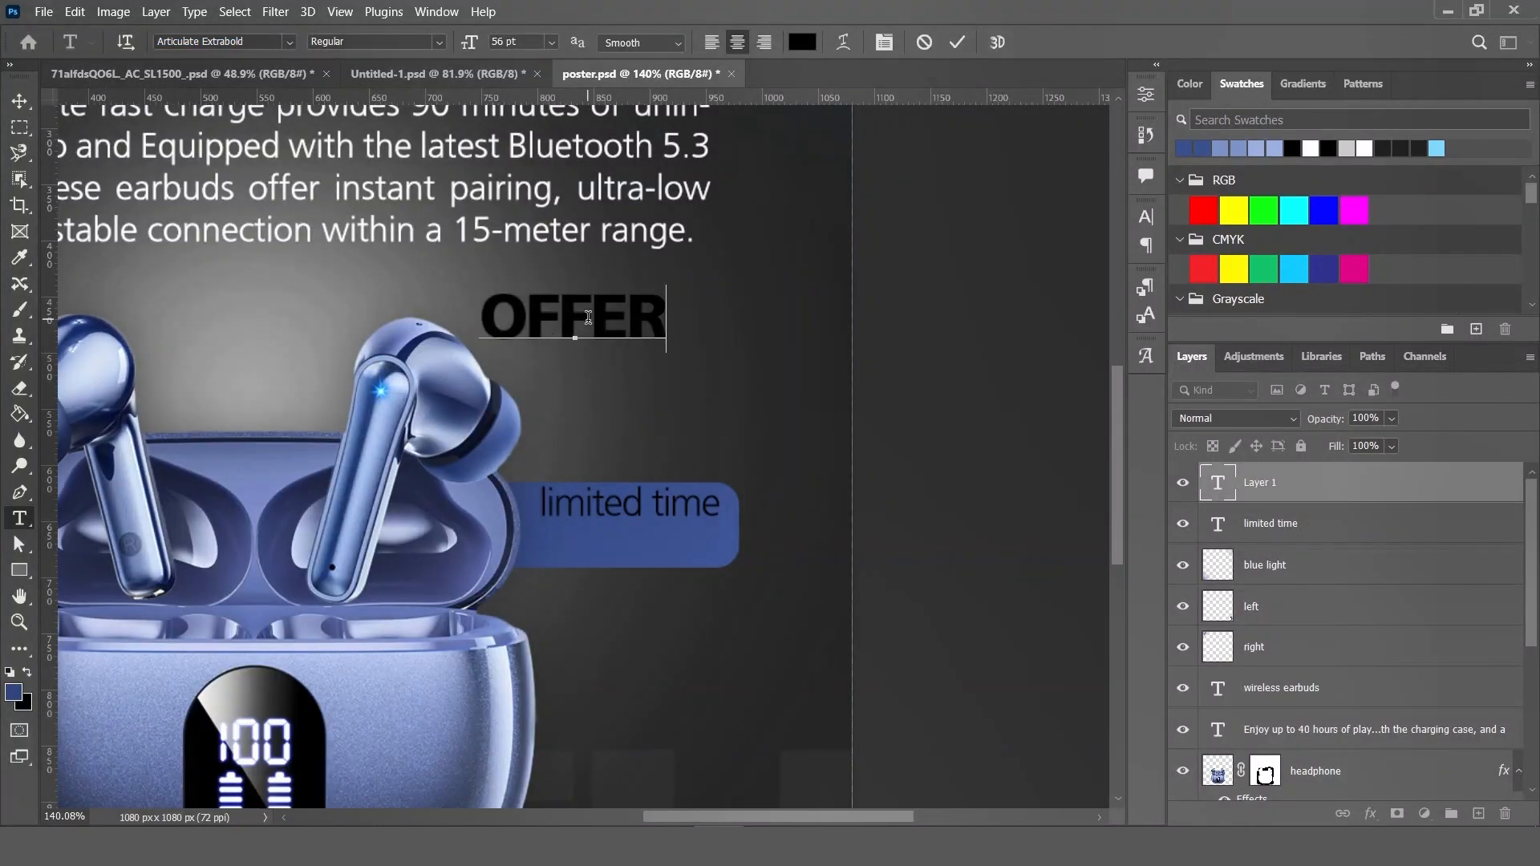
left_click(955, 42)
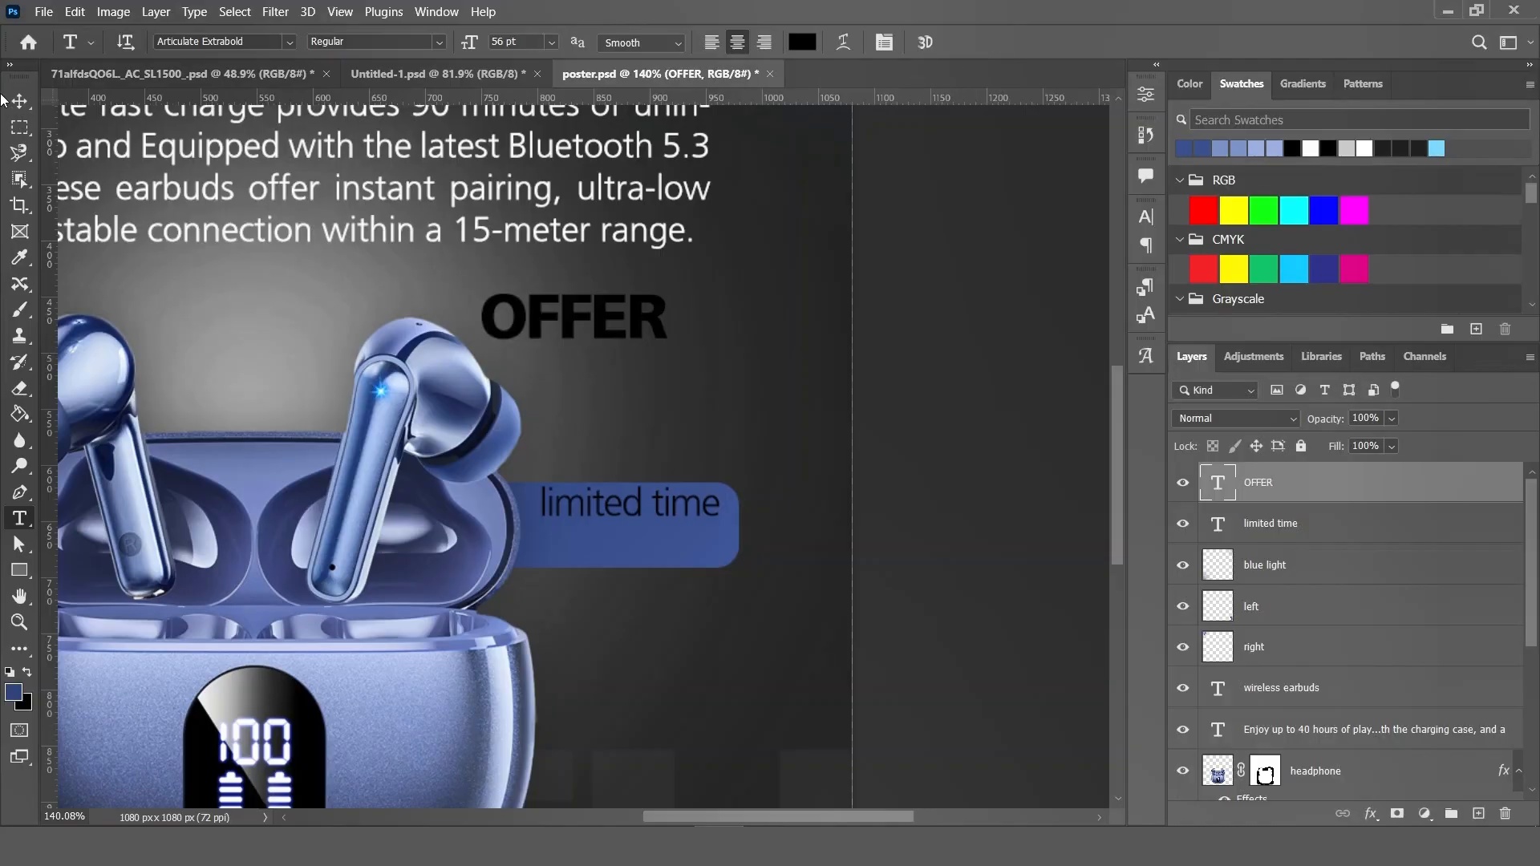
- Move the "OFFER" text onto the blue rectangle, directly under "limited time"
left_click(19, 100)
left_click_drag(521, 318, 574, 541)
scroll(563, 557, "up", 2)
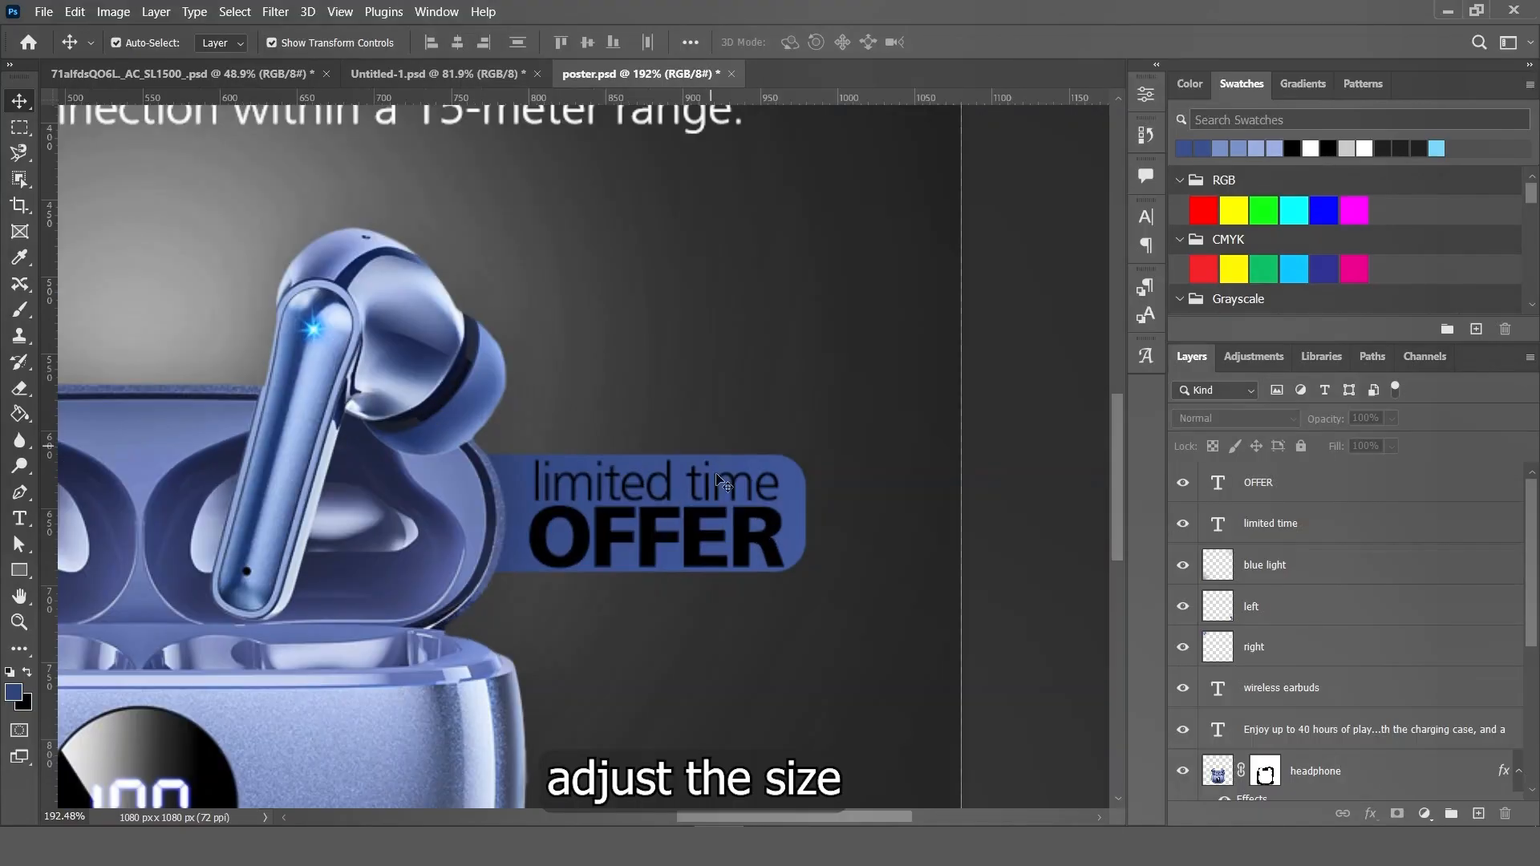
- Shrink both offer text lines and align them to the same width with a small gap between them
key("ctrl+t")
left_click_drag(781, 507, 739, 490)
left_click(993, 42)
left_click(777, 501)
left_click(706, 539)
left_click_drag(638, 481, 653, 471)
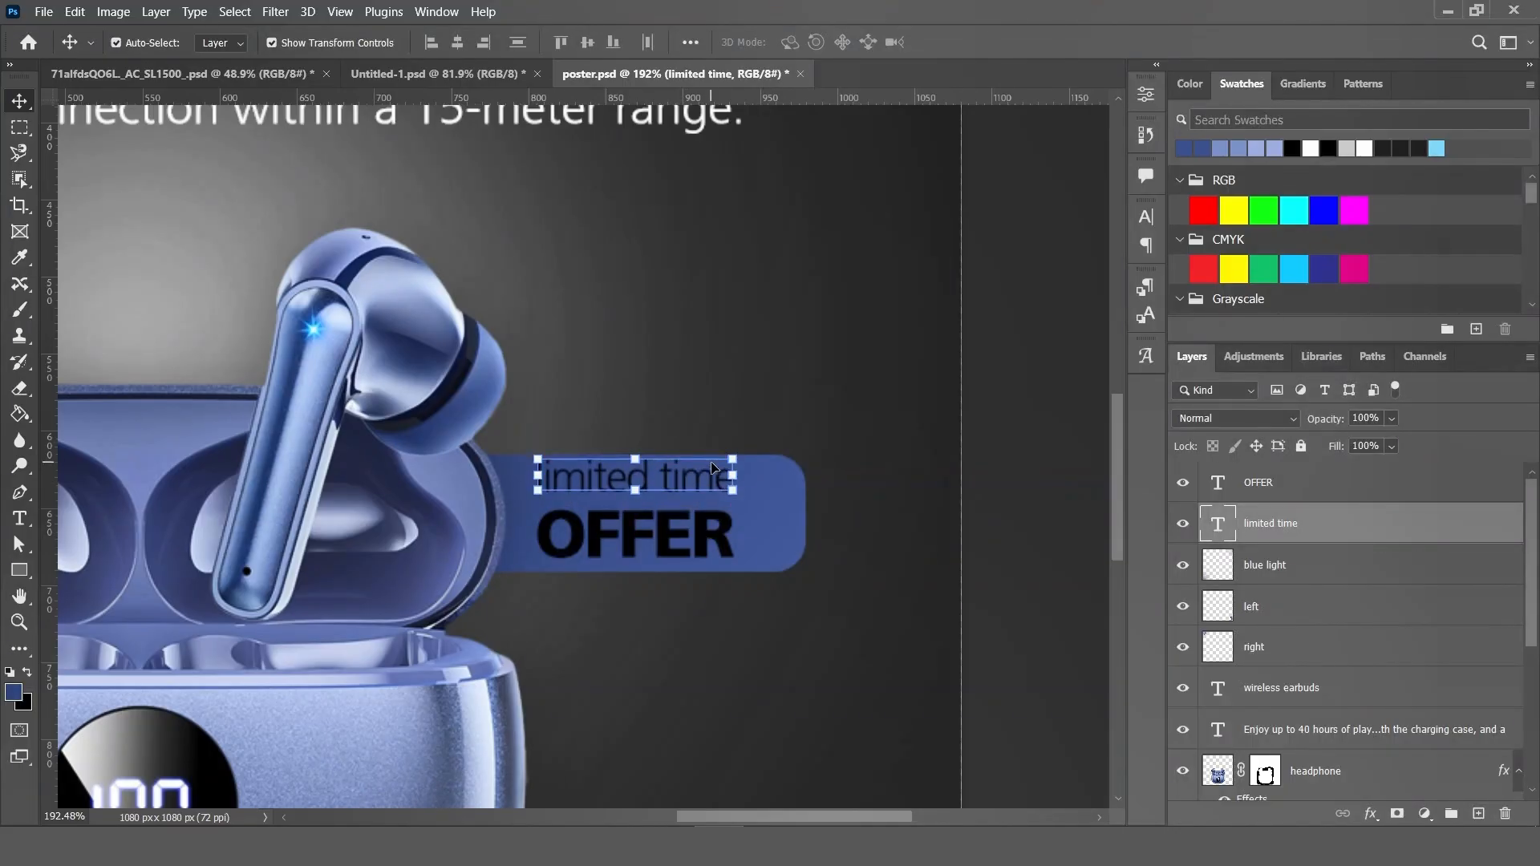
left_click(1031, 543)
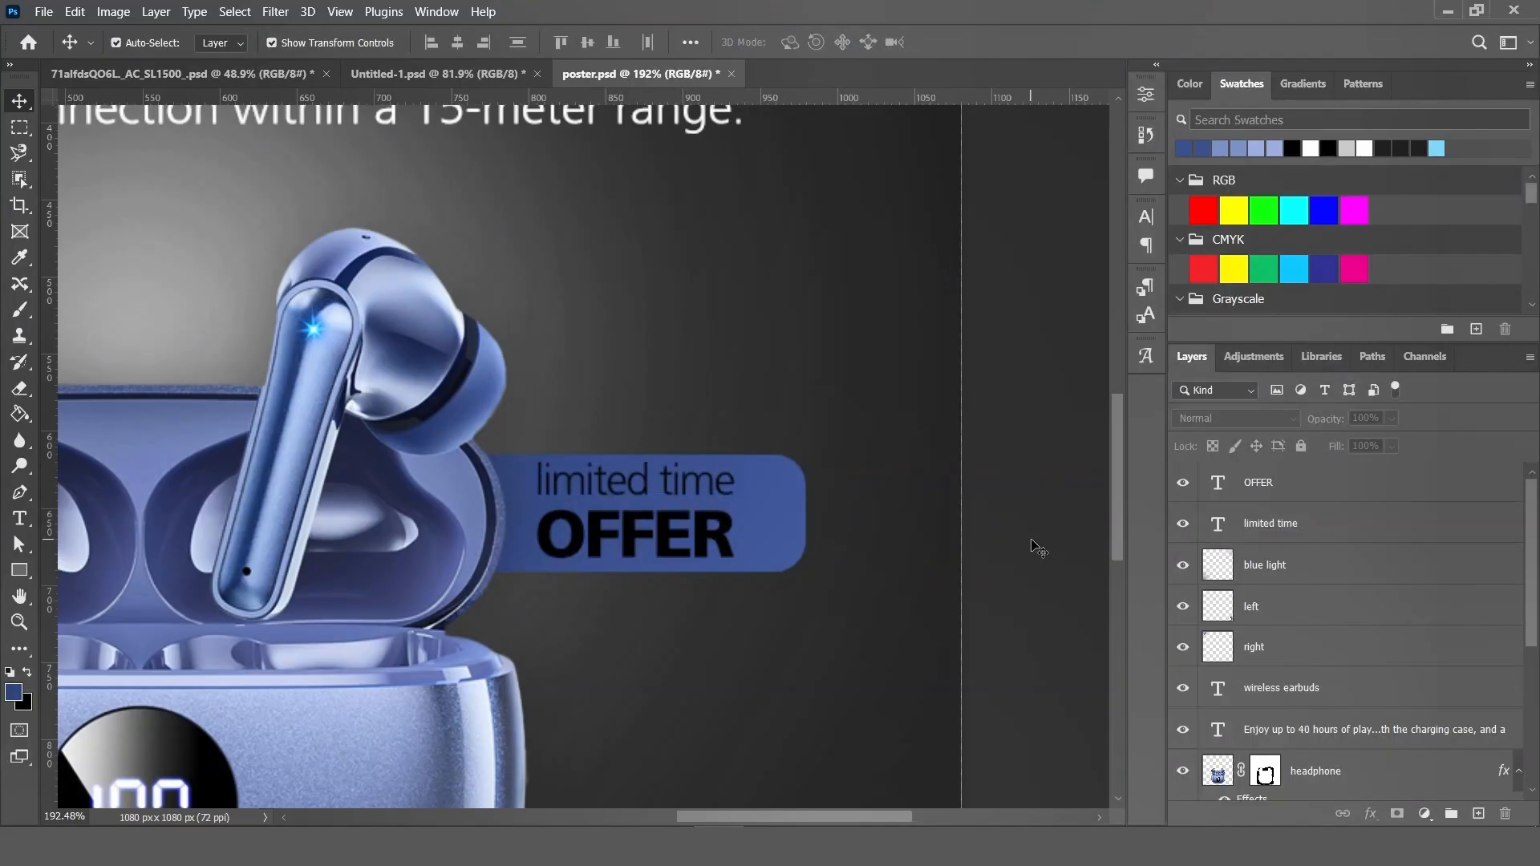
- Move the blue rectangle toward the case so its outer end sits closer to the offer text
left_click(790, 519)
left_click(803, 519)
left_click_drag(802, 518, 773, 517)
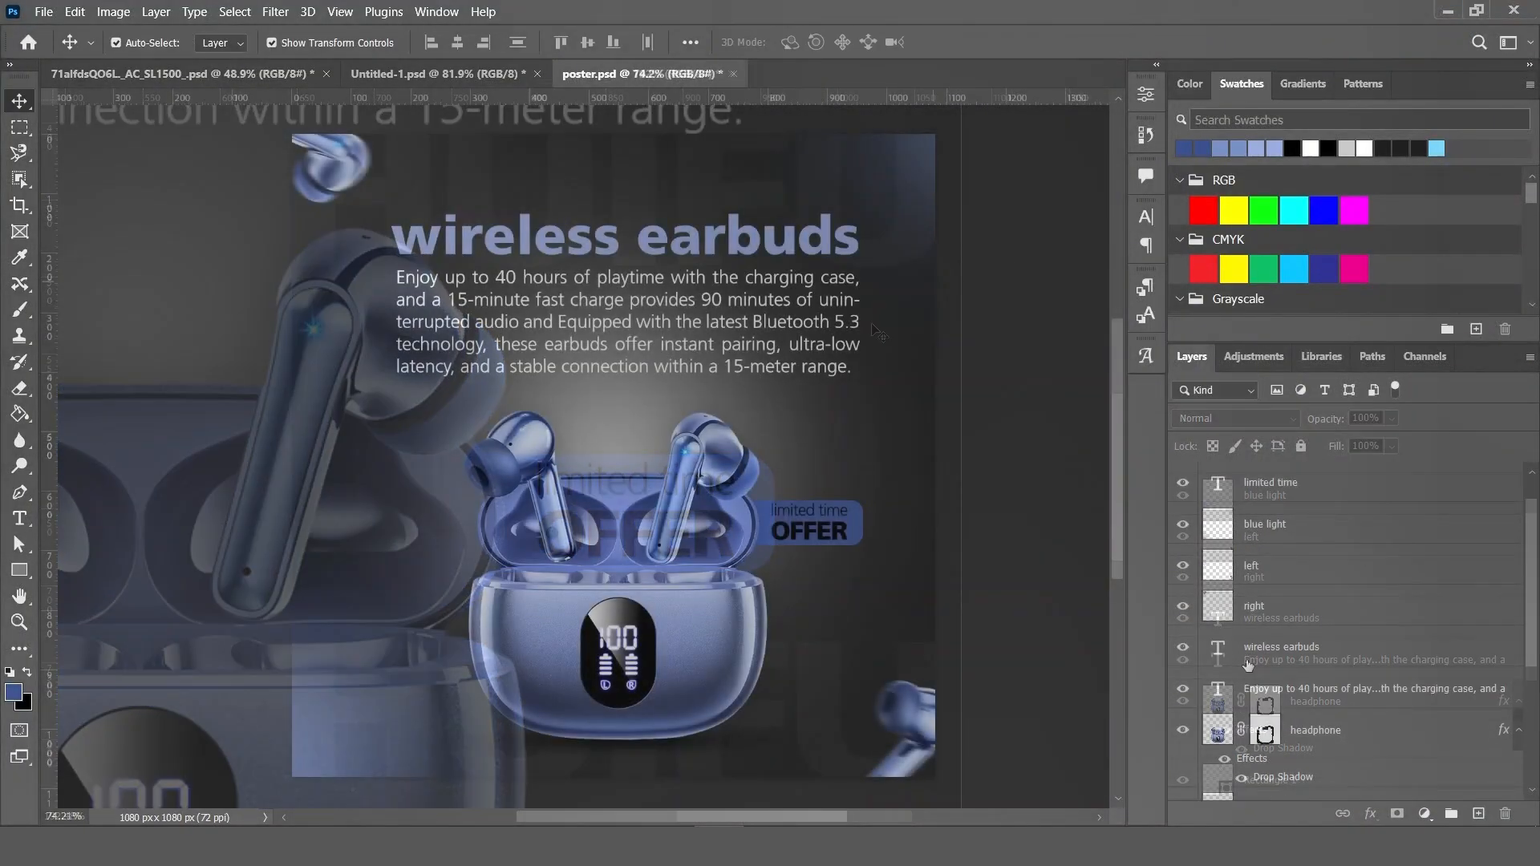
- Create a new layer directly above Rectangle 1 and name it "white shadow"
scroll(1284, 684, "down", 2)
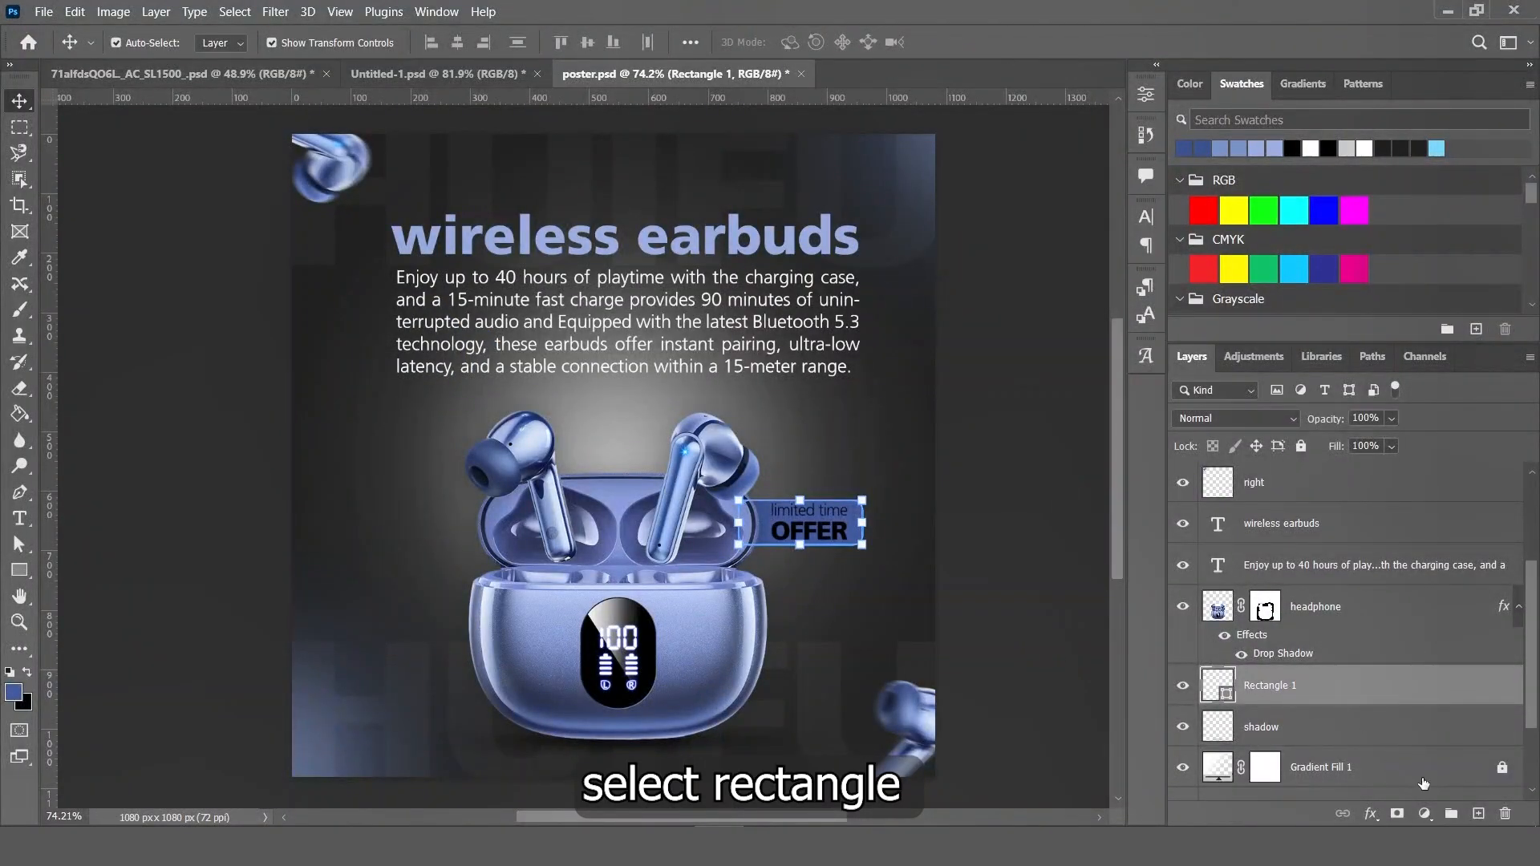
left_click(1478, 813)
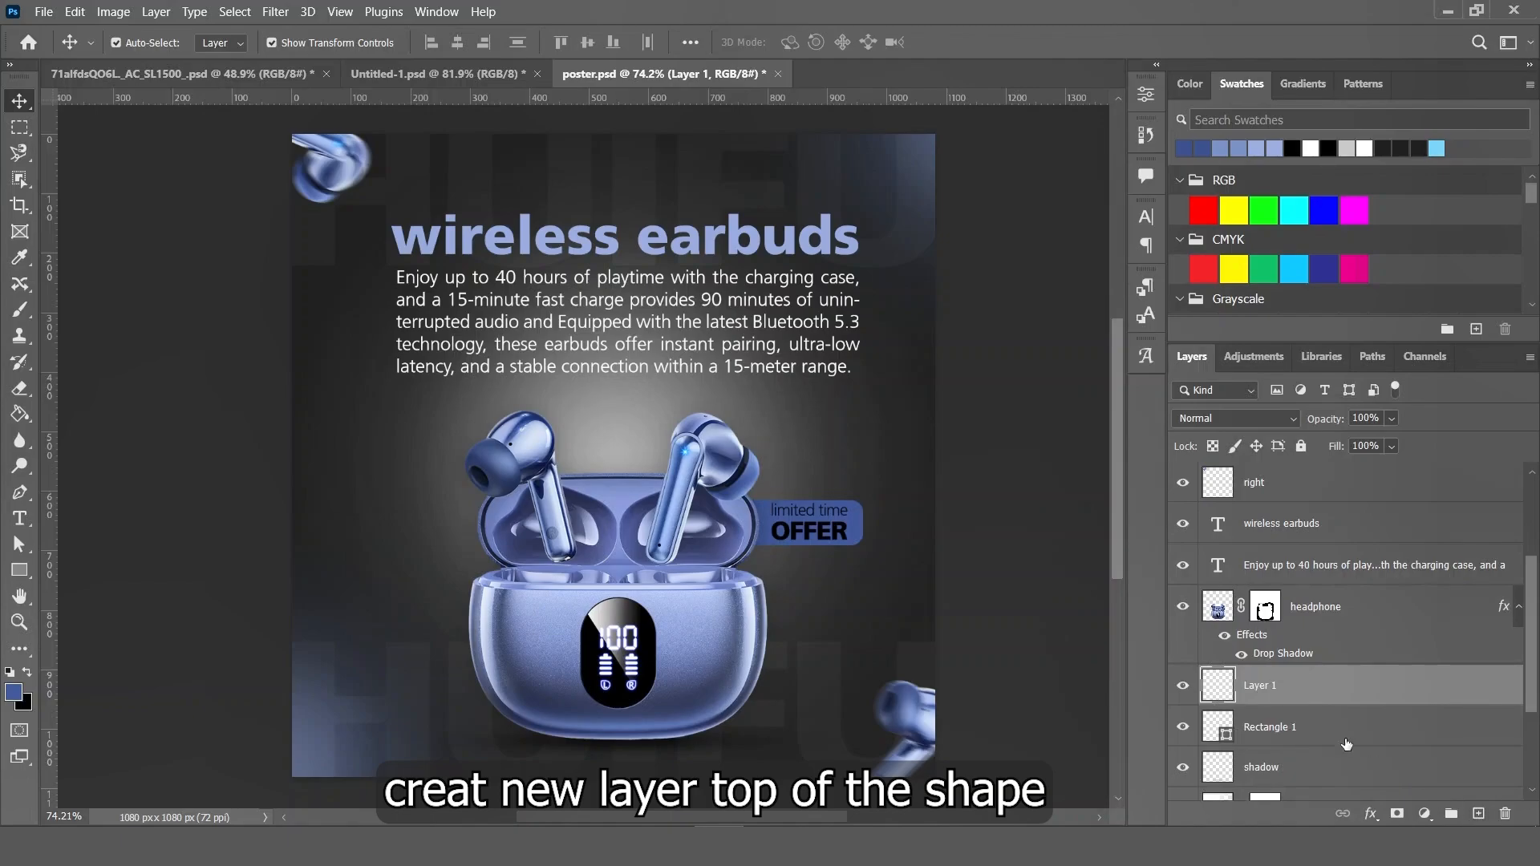
scroll(1297, 695, "down", 1)
double_click(1261, 645)
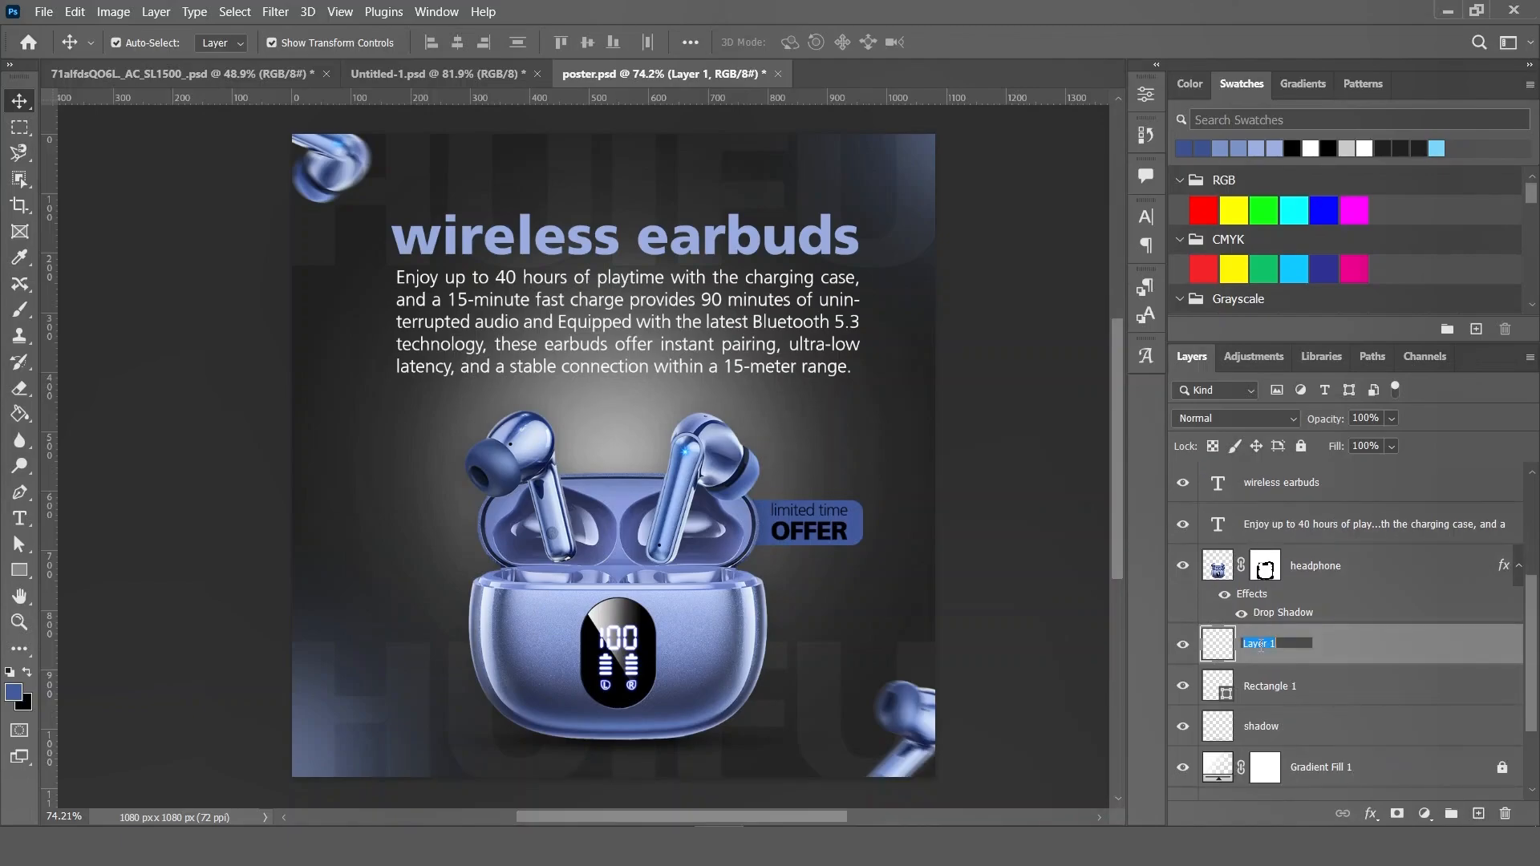
type("white shadow")
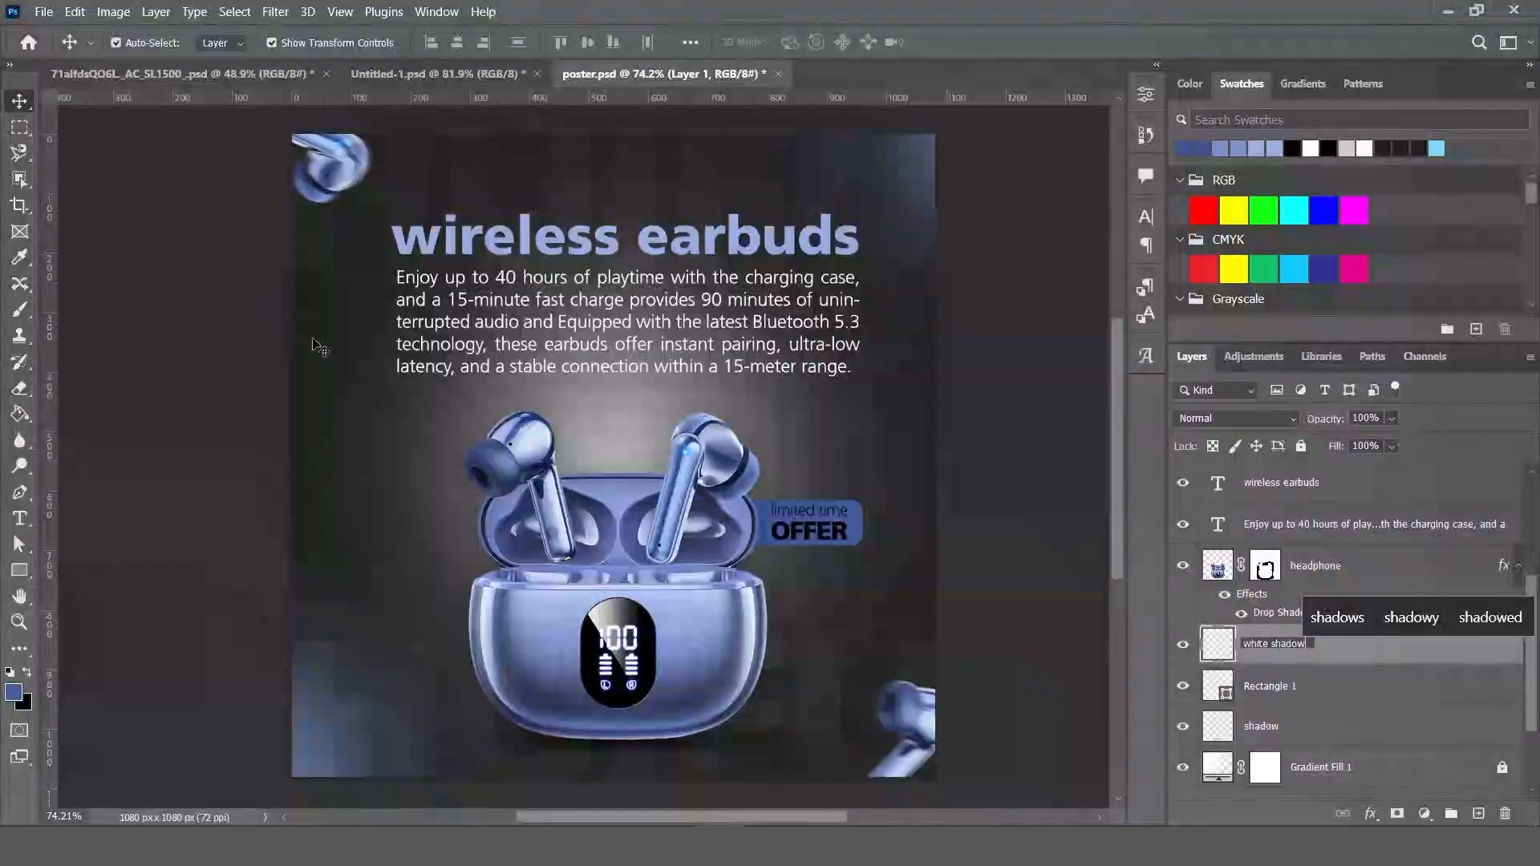
key("Return")
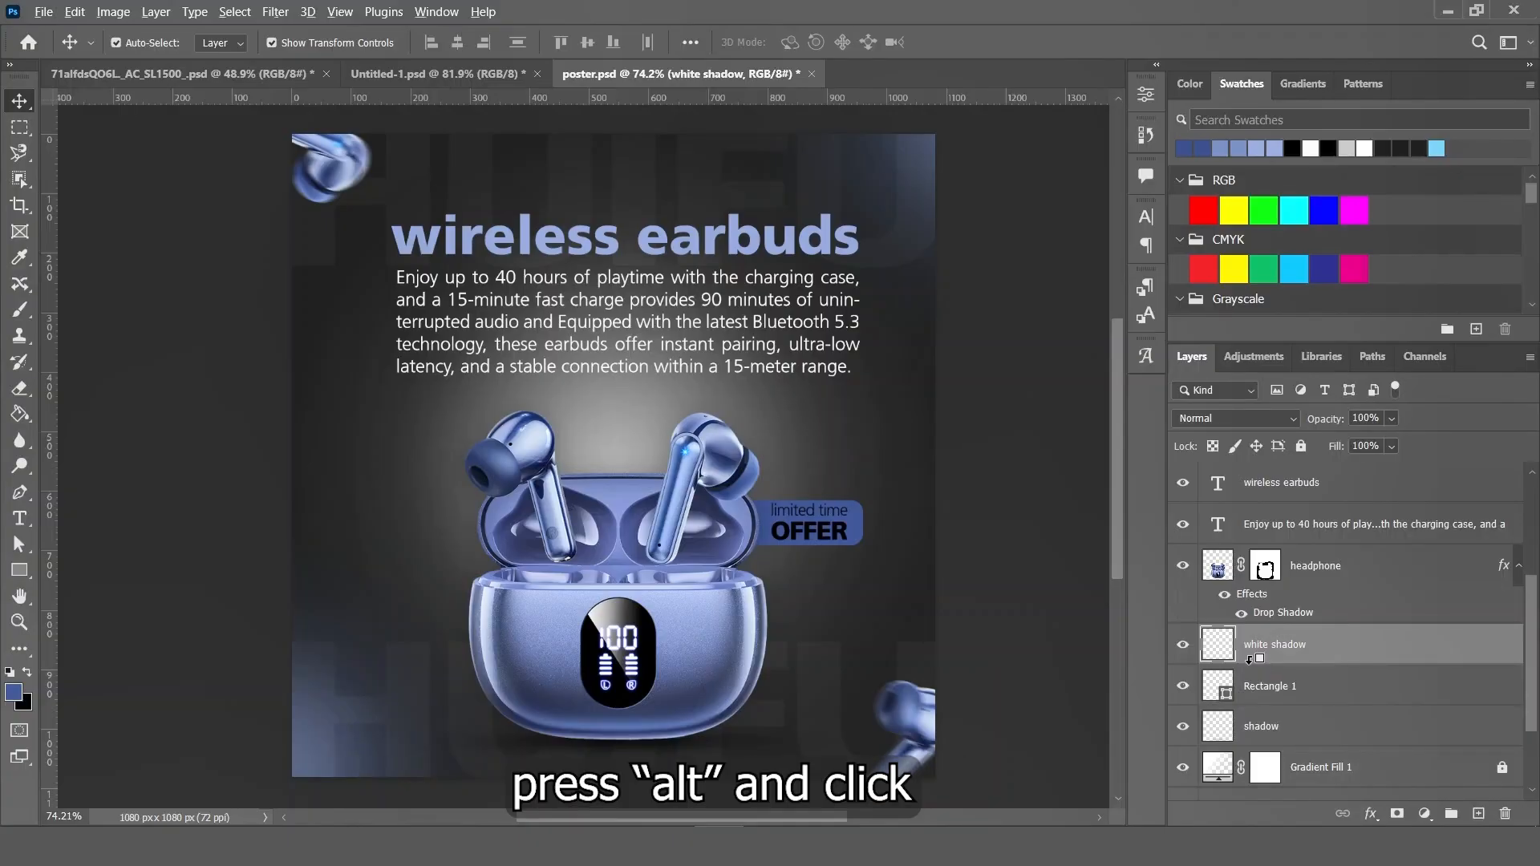
- Clip the white shadow layer to Rectangle 1 and make it the active layer
left_click(1248, 656, "alt")
left_click(1033, 579)
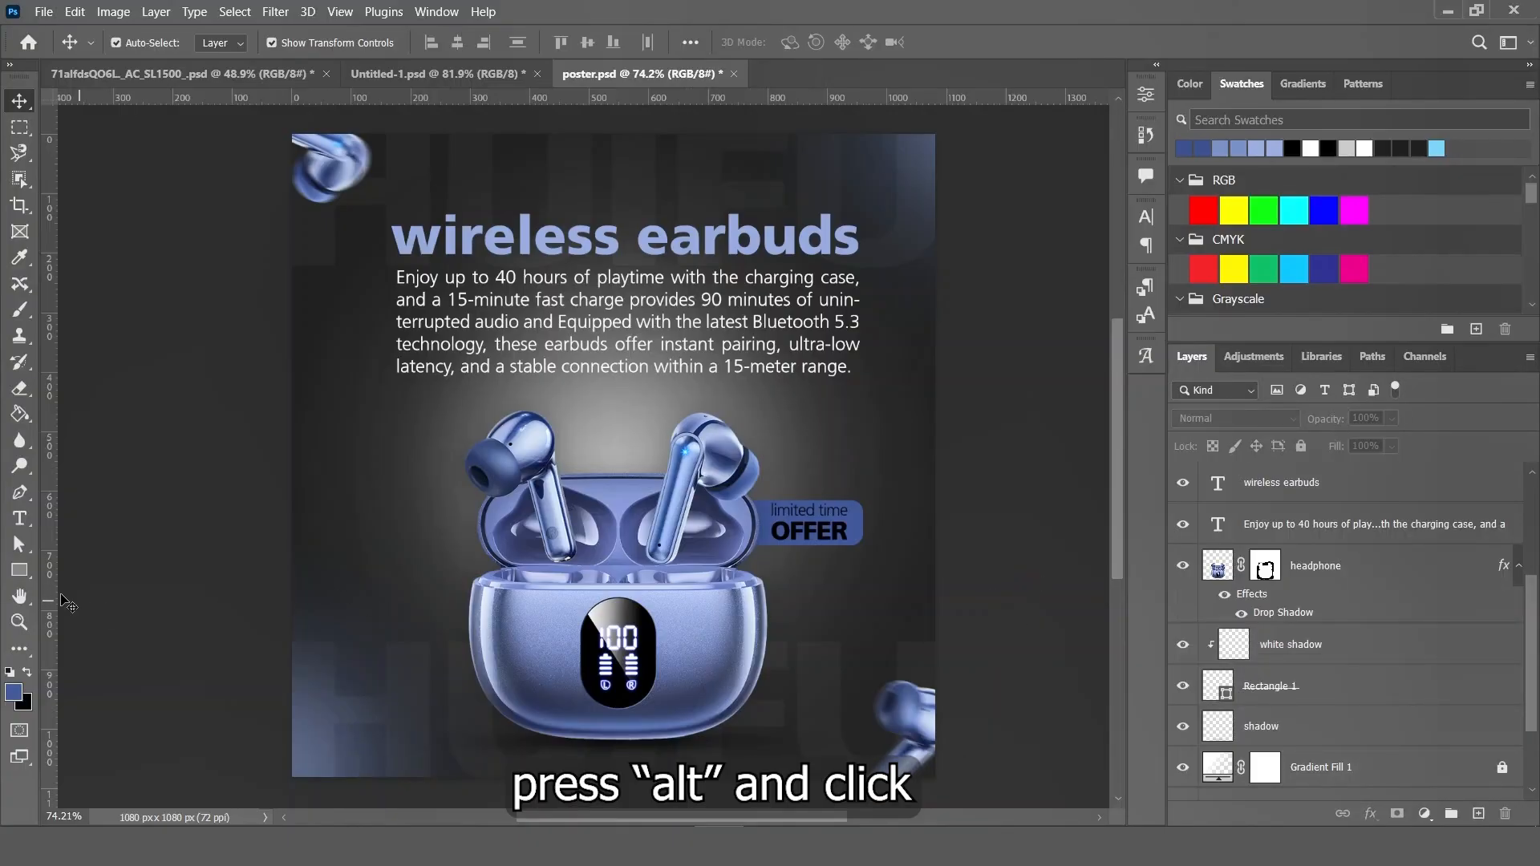
left_click(1393, 652)
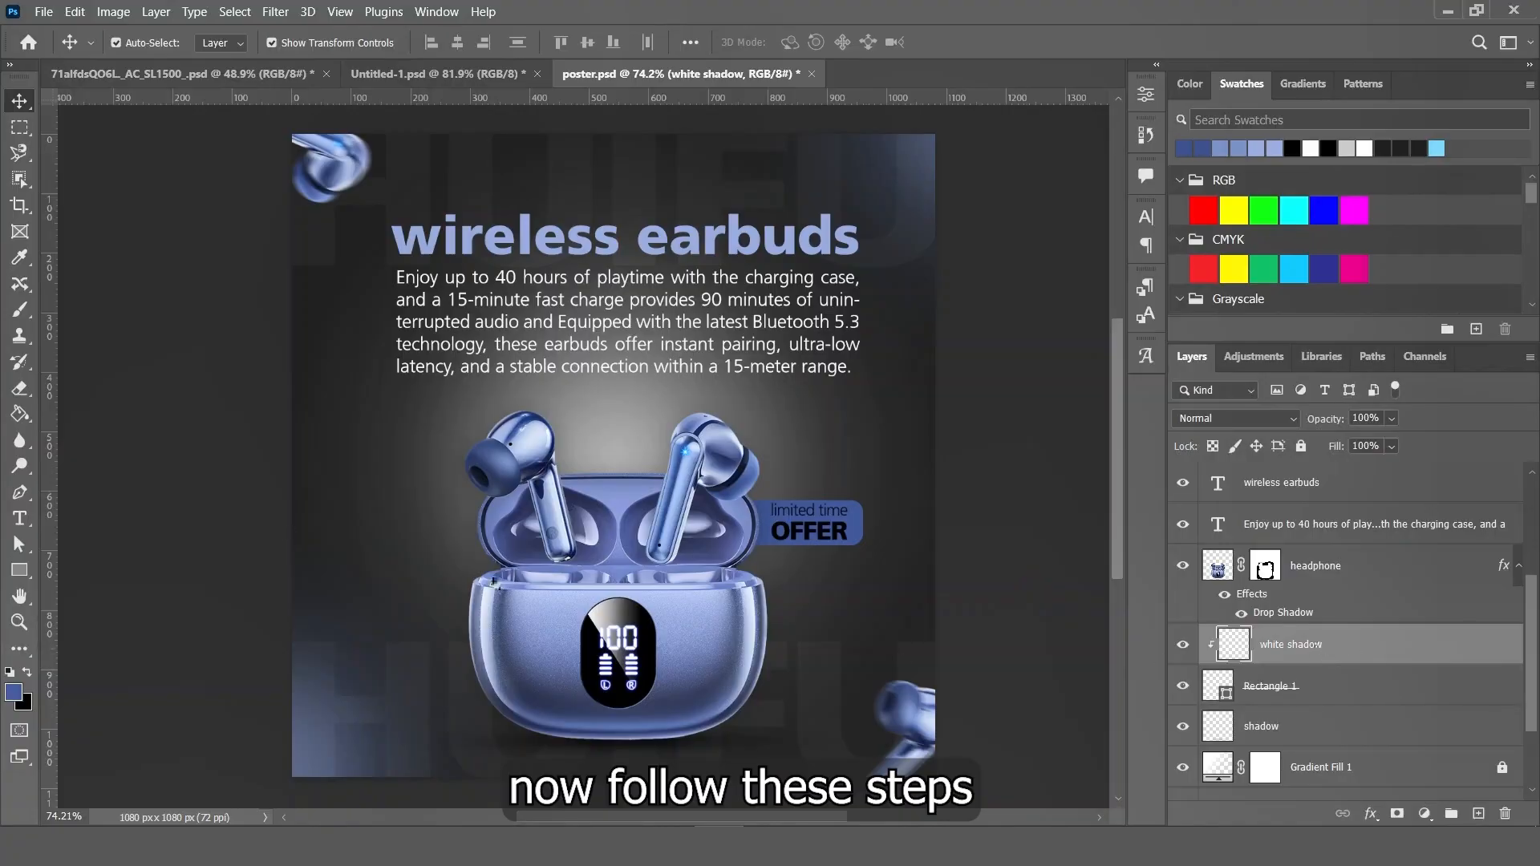
- Paint soft white over the outer end of the offer badge on the white shadow layer with a 143 px Brush
left_click(19, 309)
right_click(20, 309)
left_click(72, 305)
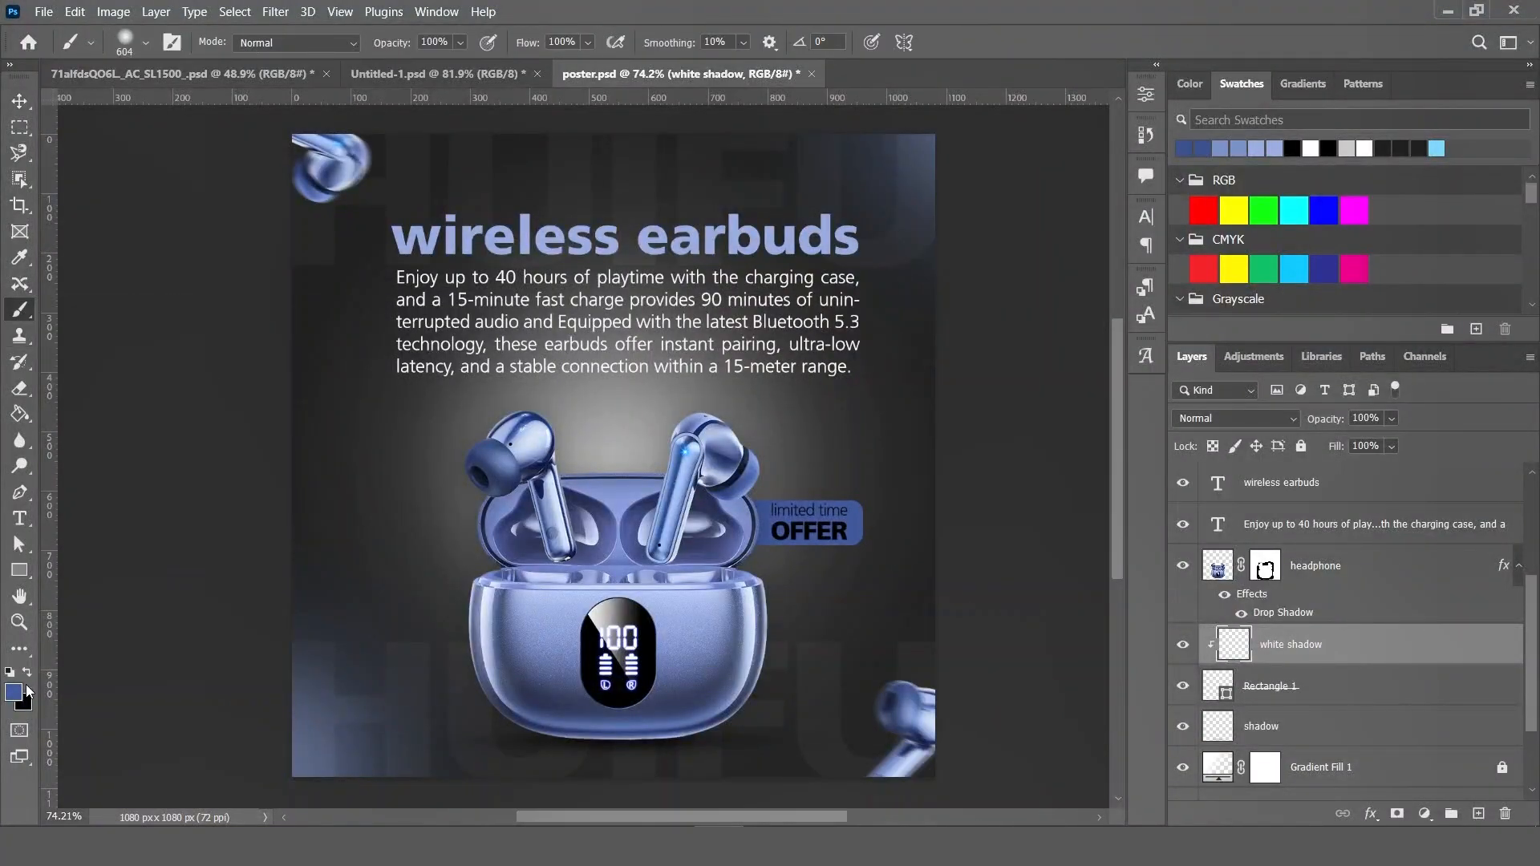
left_click(17, 691)
left_click_drag(961, 415, 936, 375)
left_click(1391, 366)
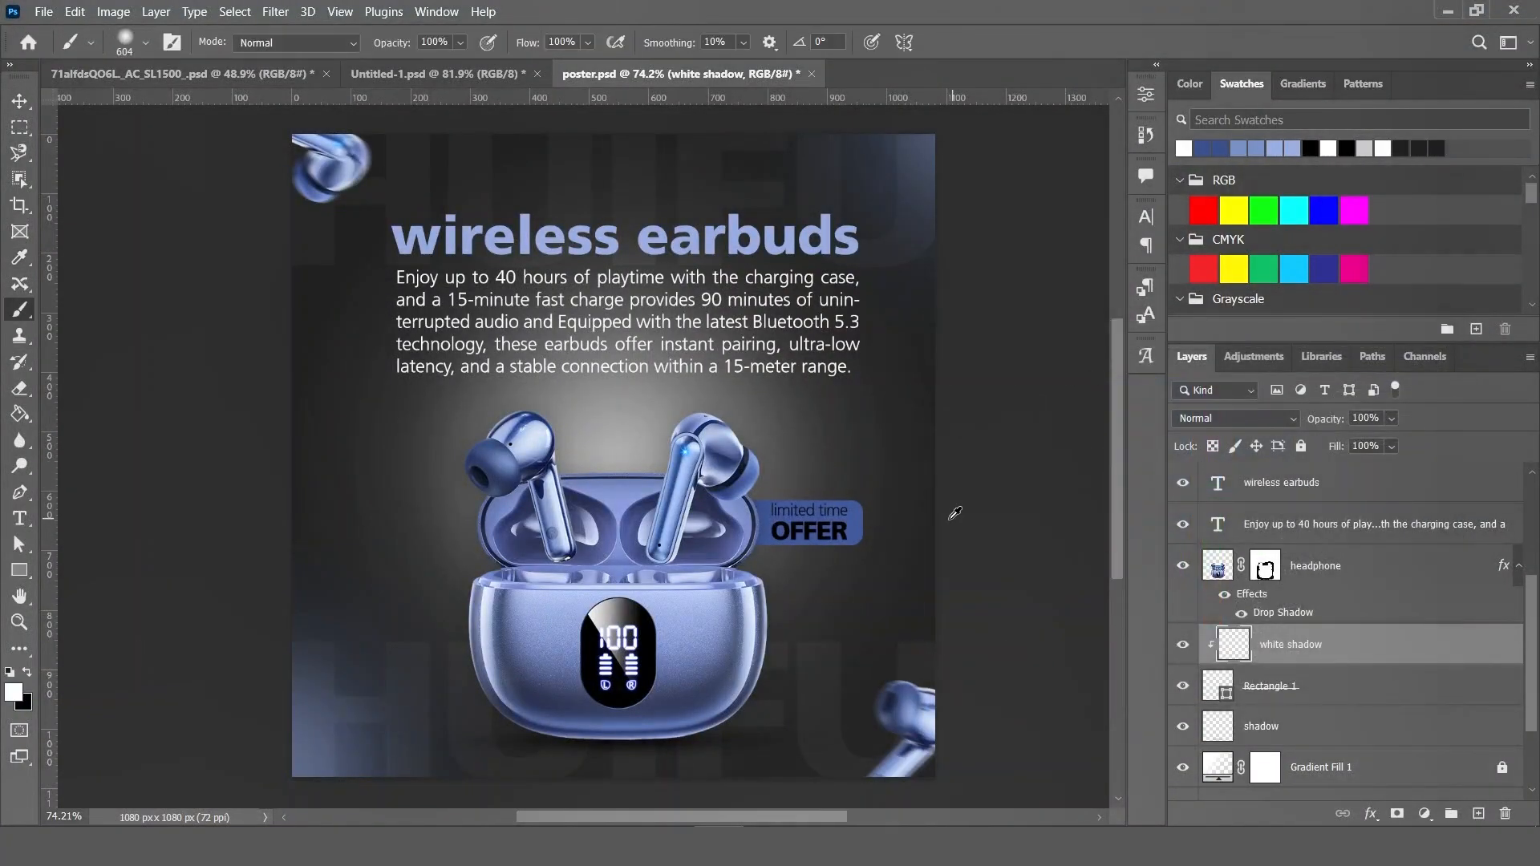
scroll(872, 481, "up", 5)
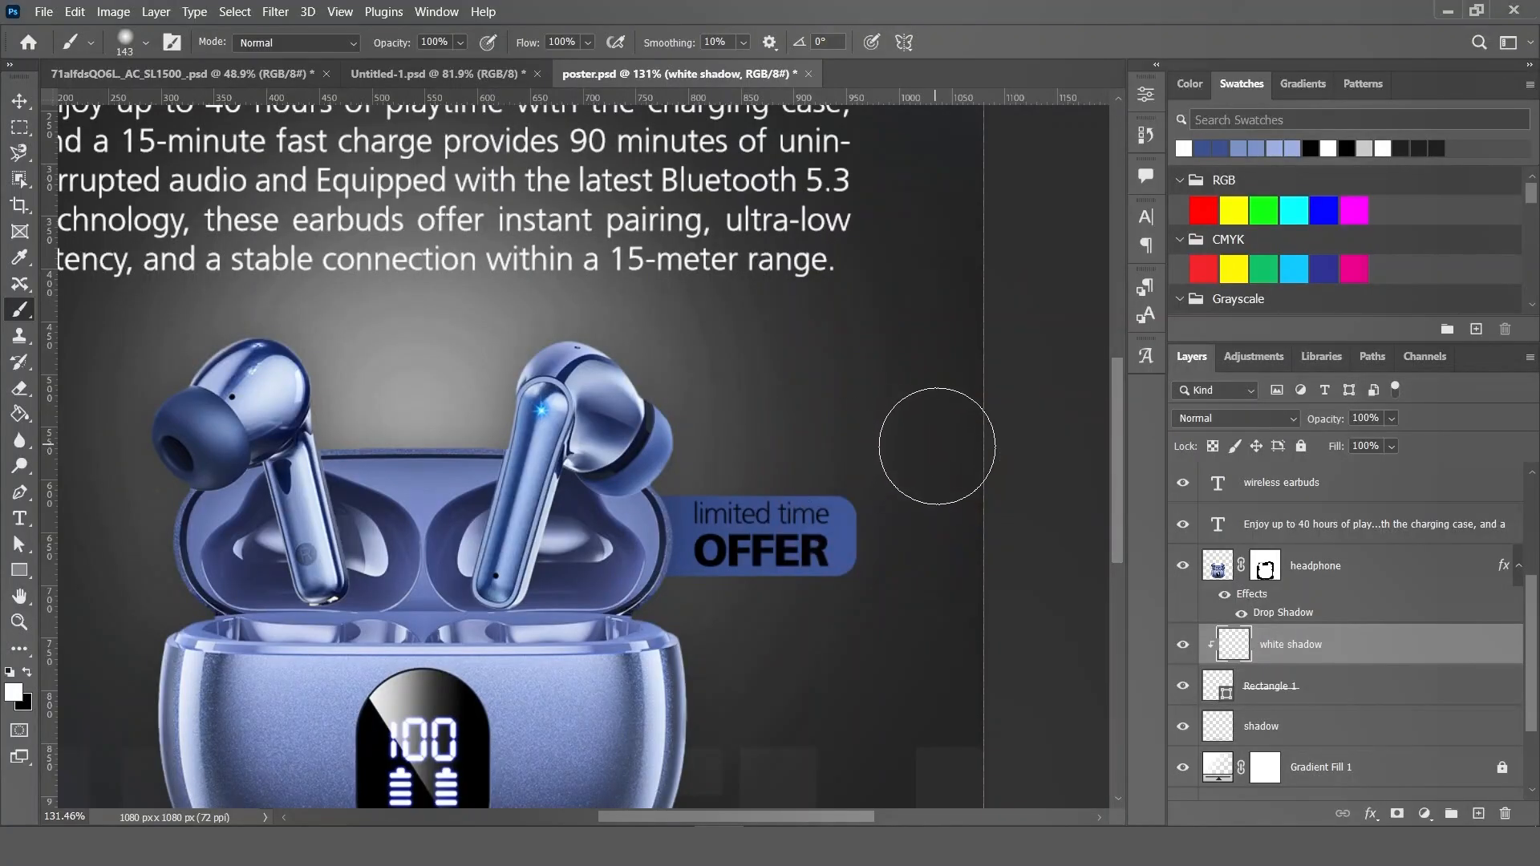
mouse_move(891, 513)
left_mouse_down()
mouse_move(784, 618)
mouse_move(726, 614)
left_mouse_up()
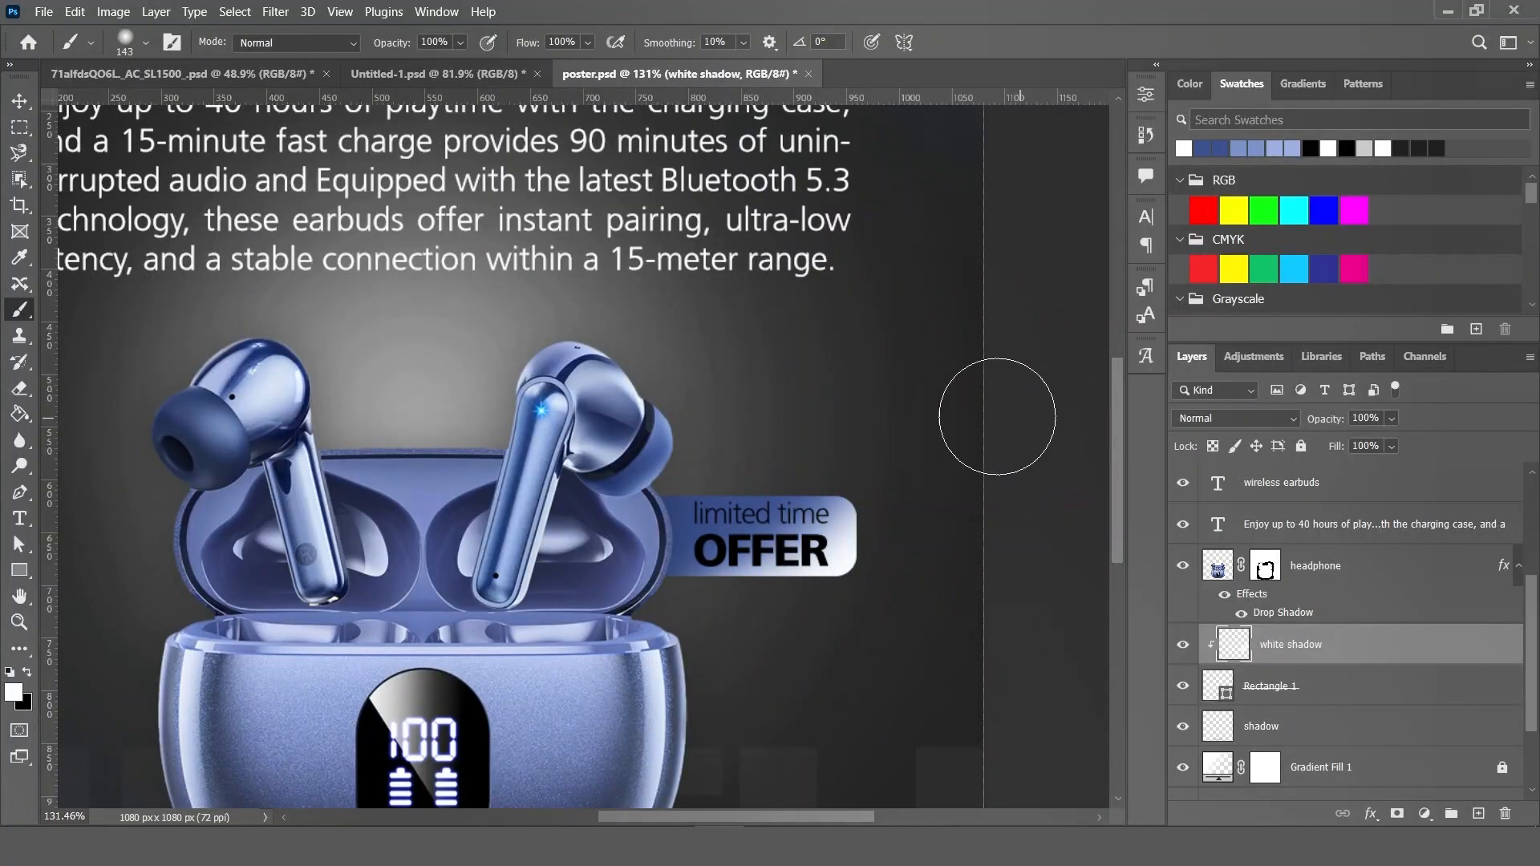
scroll(775, 413, "down", 3)
scroll(775, 421, "down", 2)
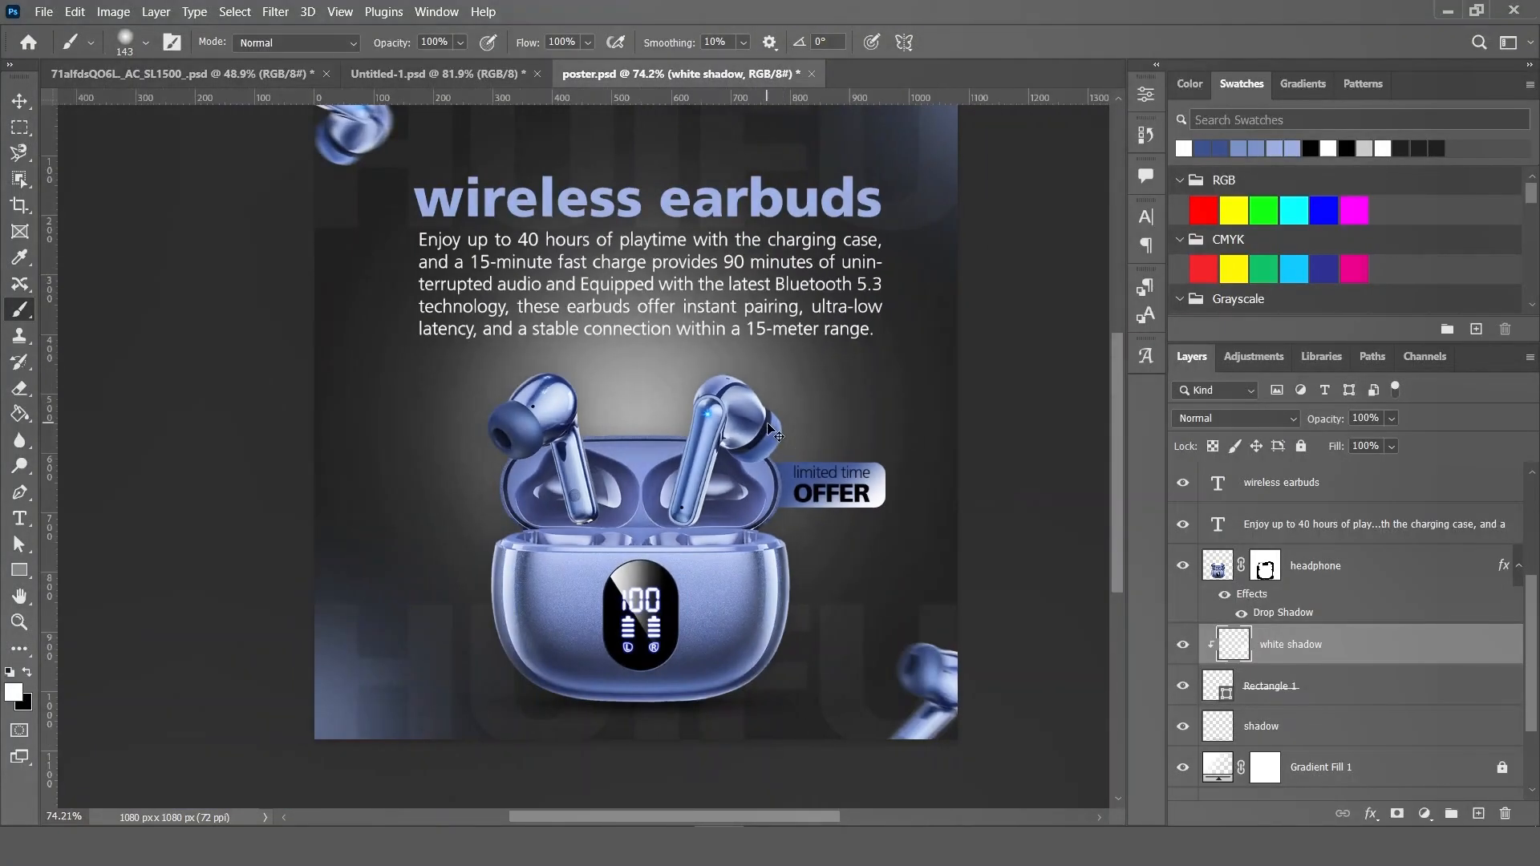
- Set the white shadow layer's opacity to 90%
type("80")
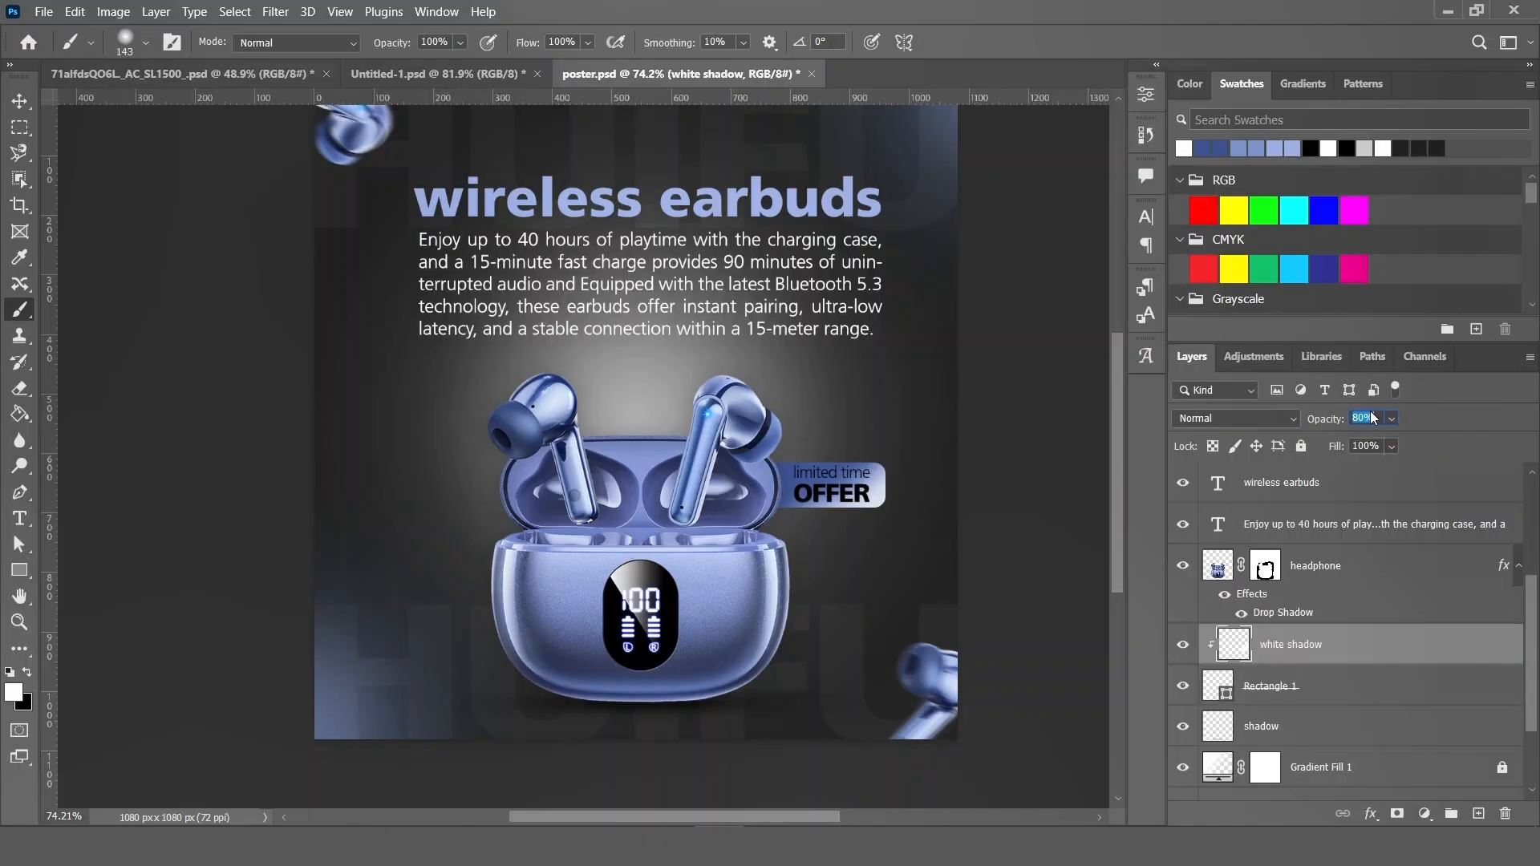
type("90")
type("v")
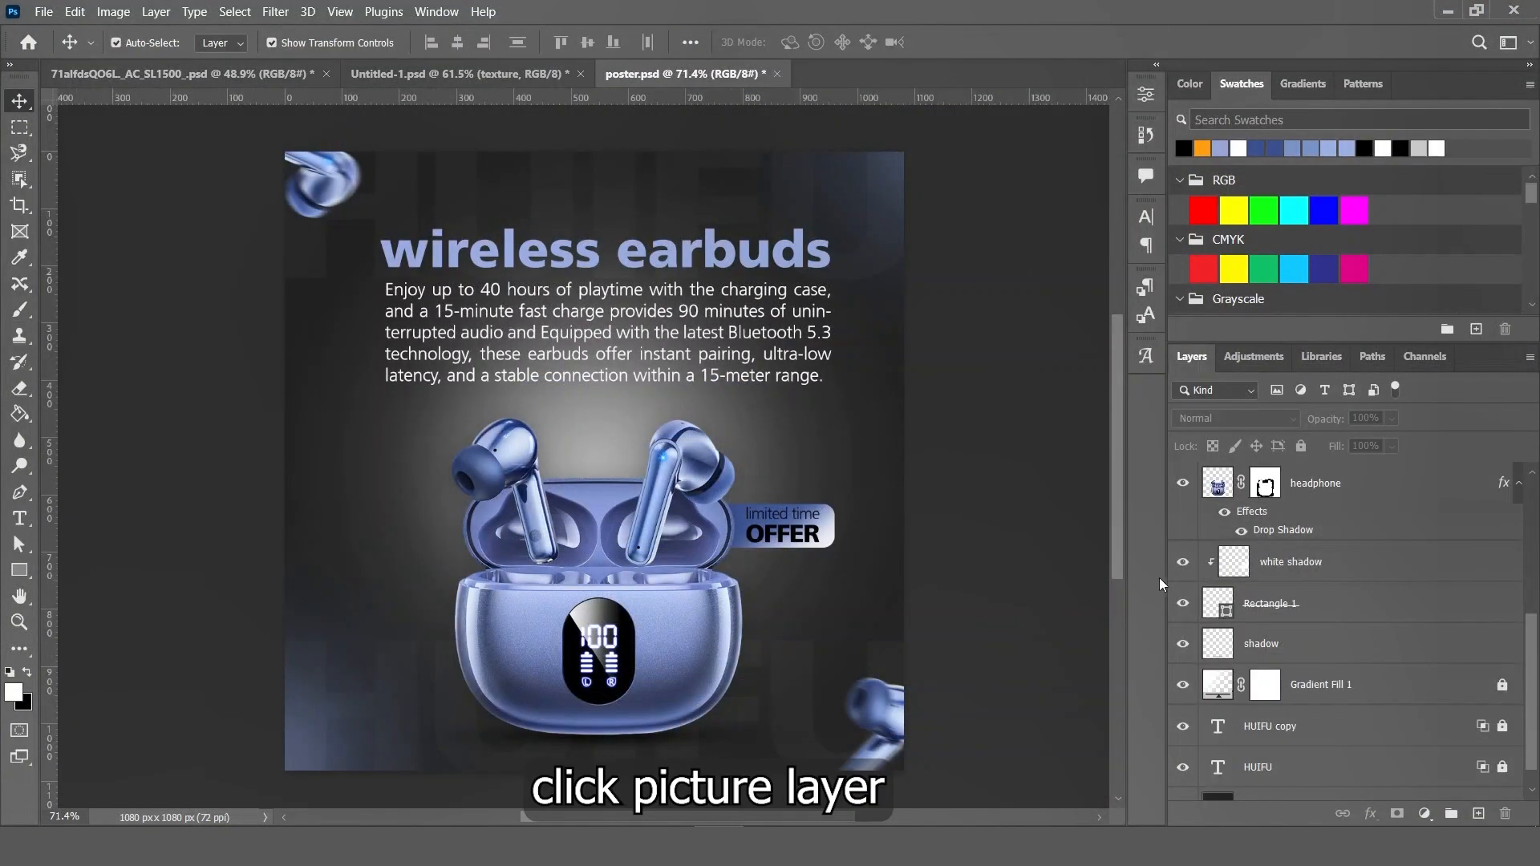
- Add a Hue/Saturation adjustment clipped to the headphone layer and set its saturation to 15
scroll(1315, 610, "up", 3)
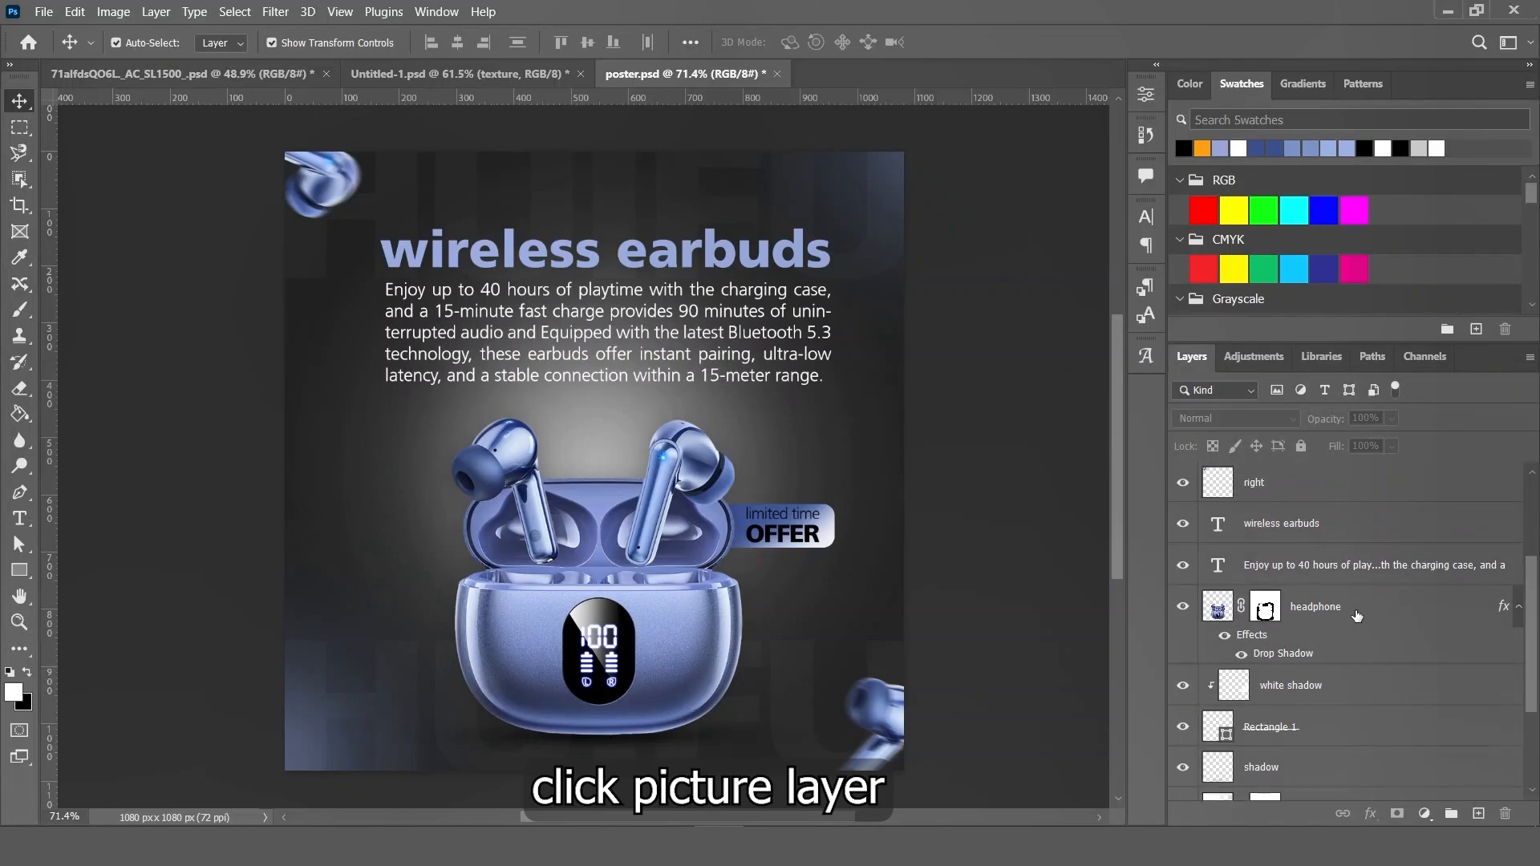
left_click(1315, 606)
left_click(1426, 814)
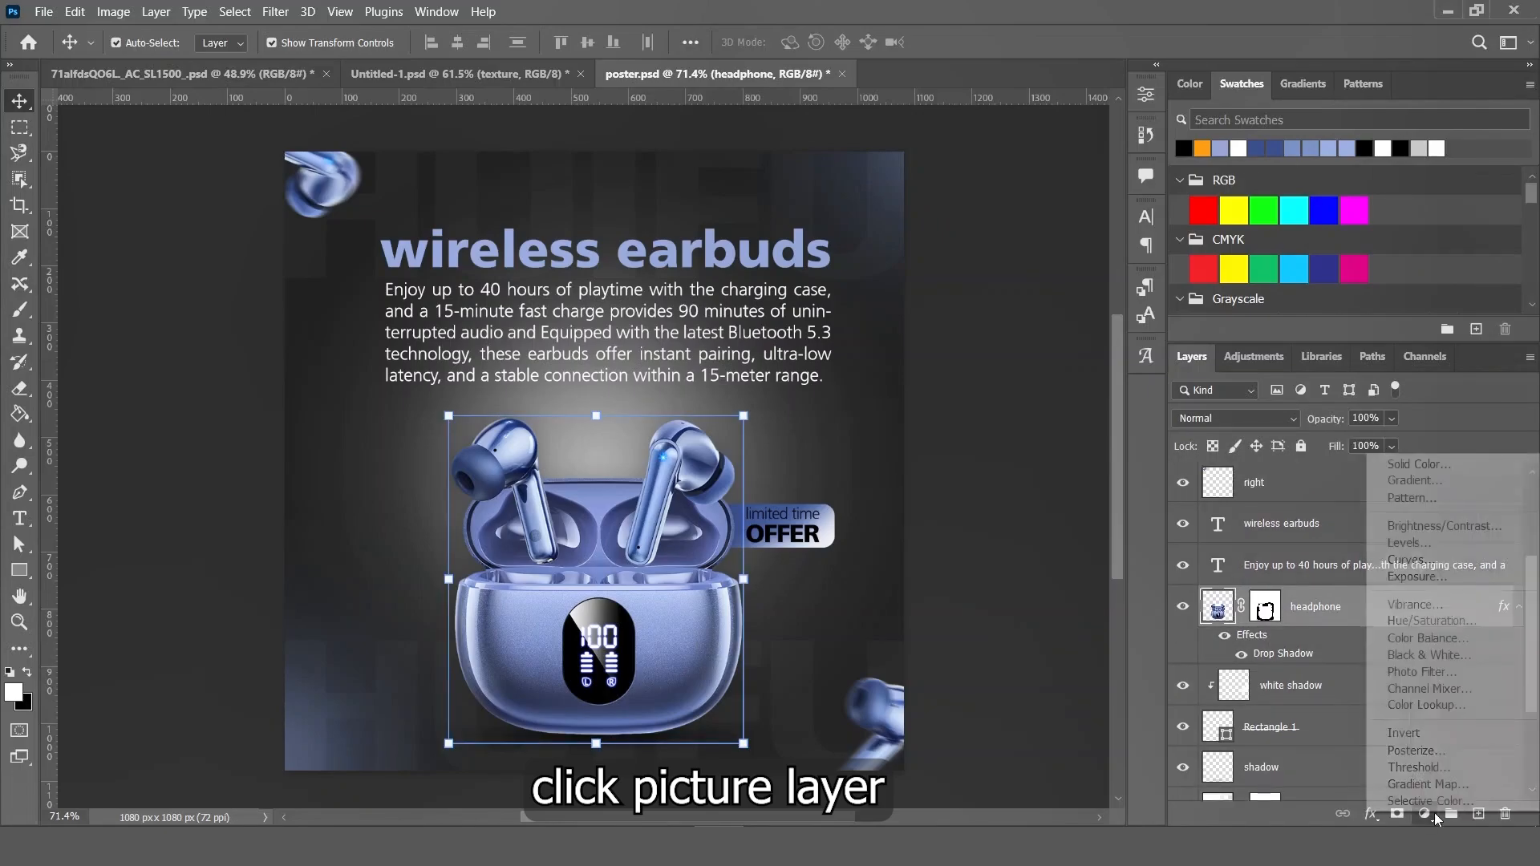
left_click(1444, 620)
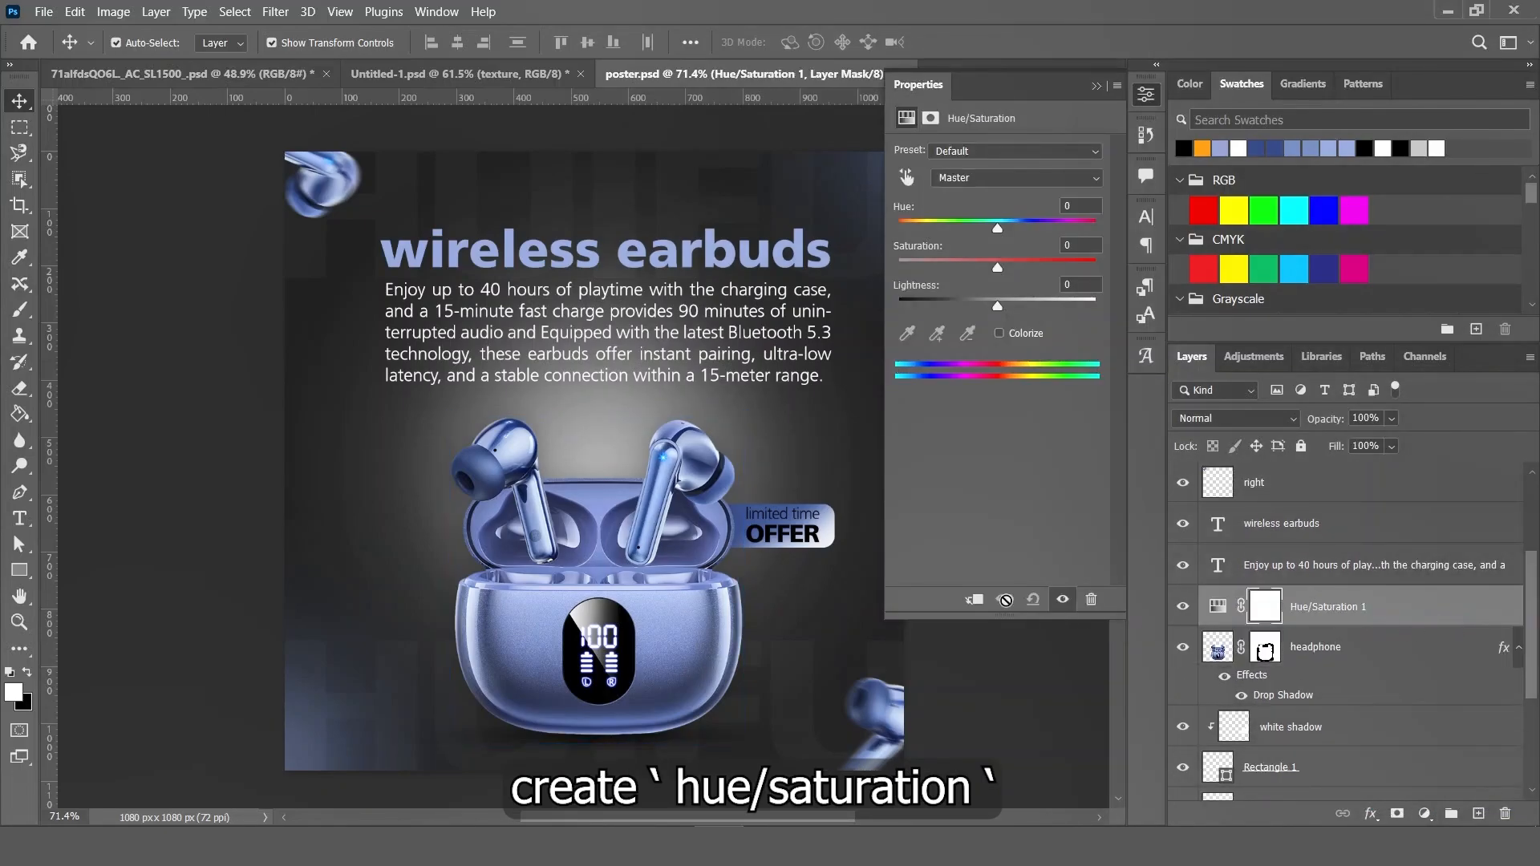
left_click(975, 601)
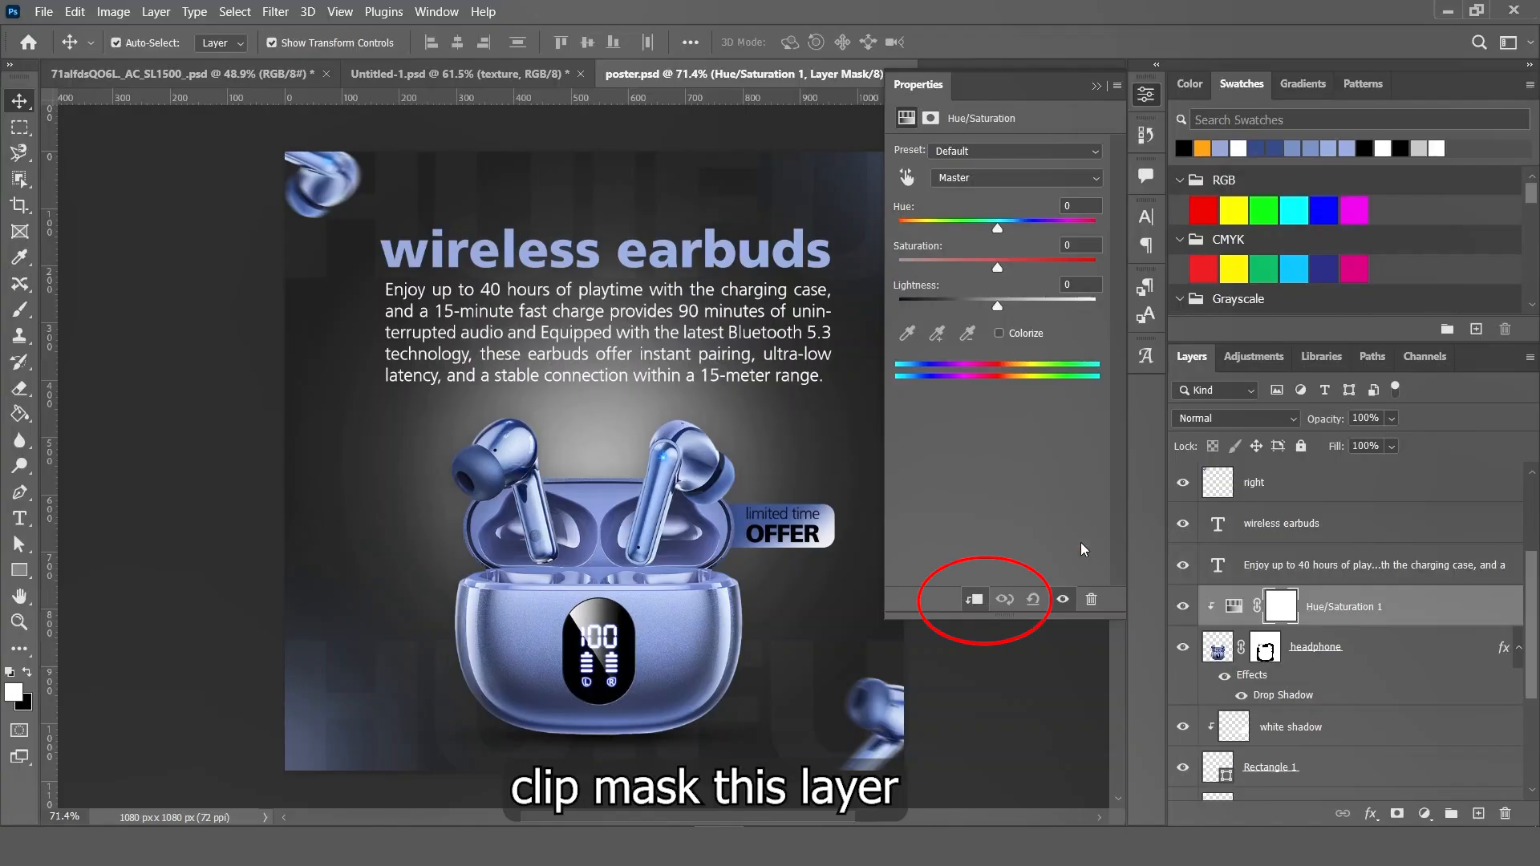
left_click(1076, 244)
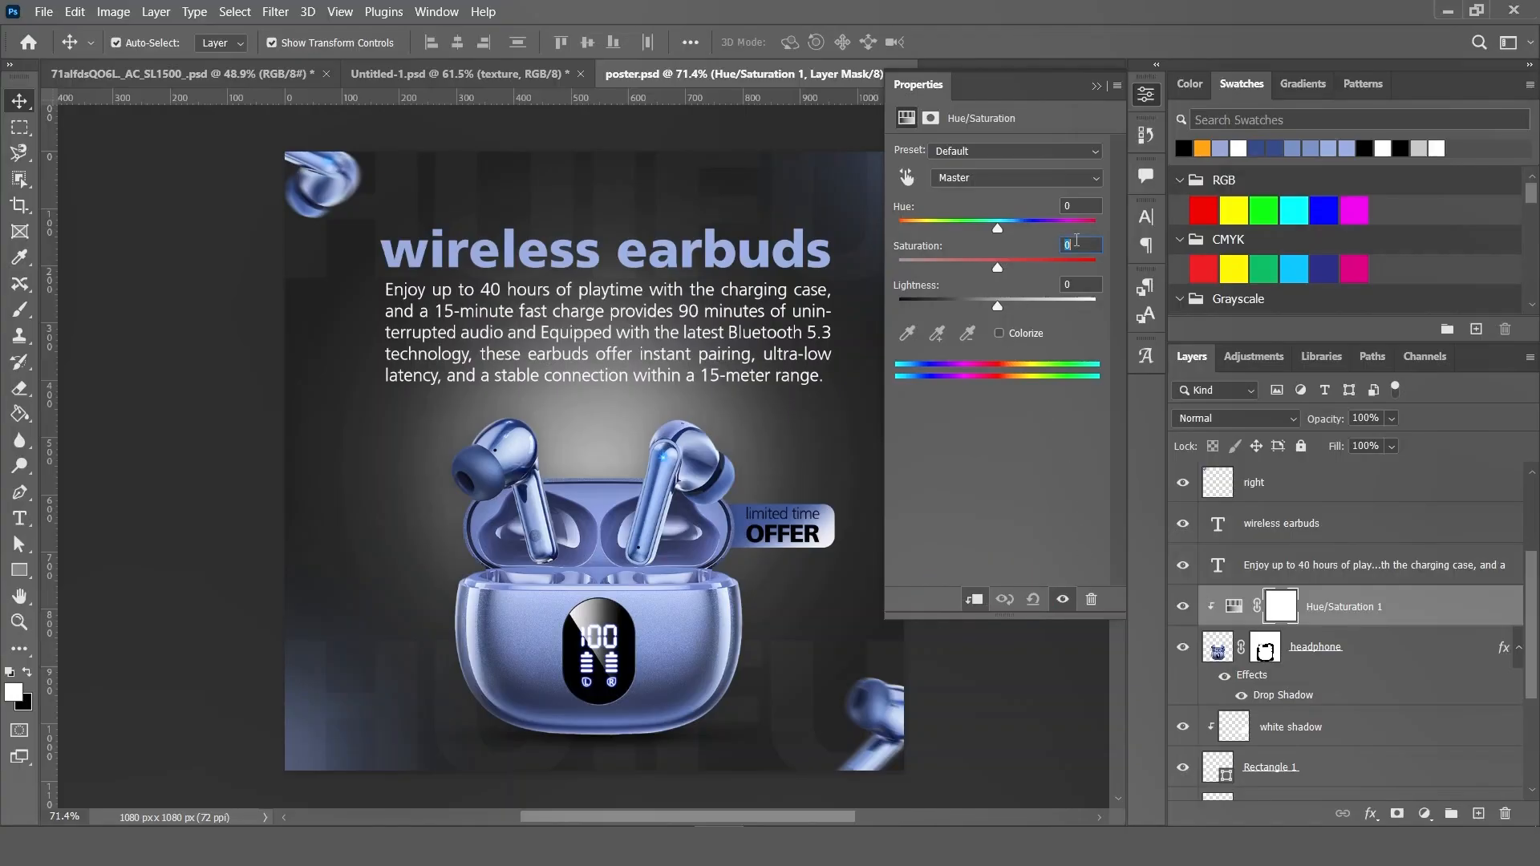
type("15")
left_click(1097, 84)
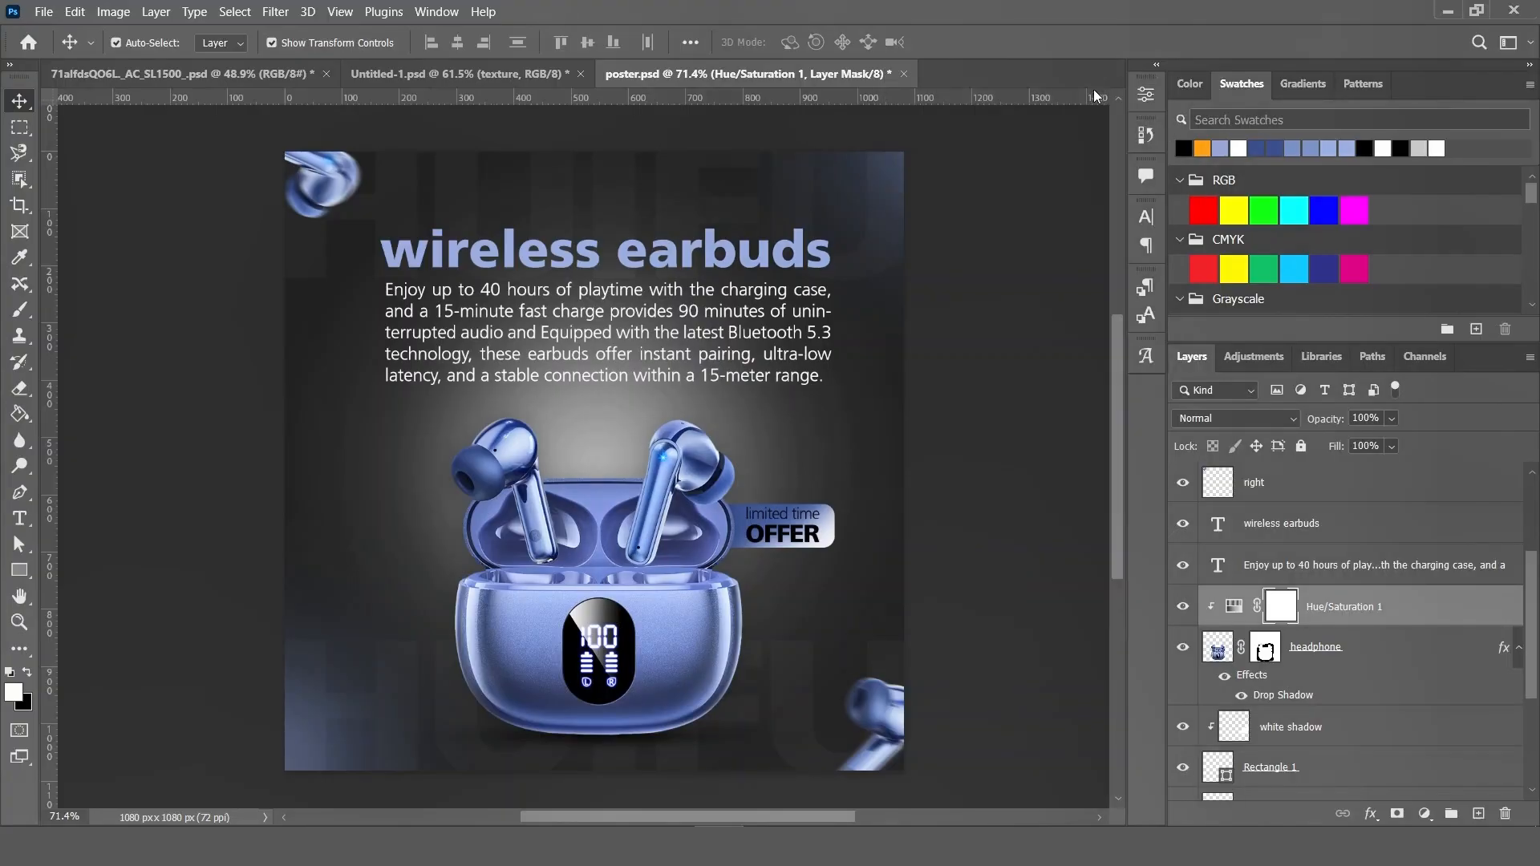
left_click(1037, 521)
- Add a Brightness/Contrast adjustment directly above the headphone layer and adjust its values
left_click(1376, 651)
left_click(1424, 812)
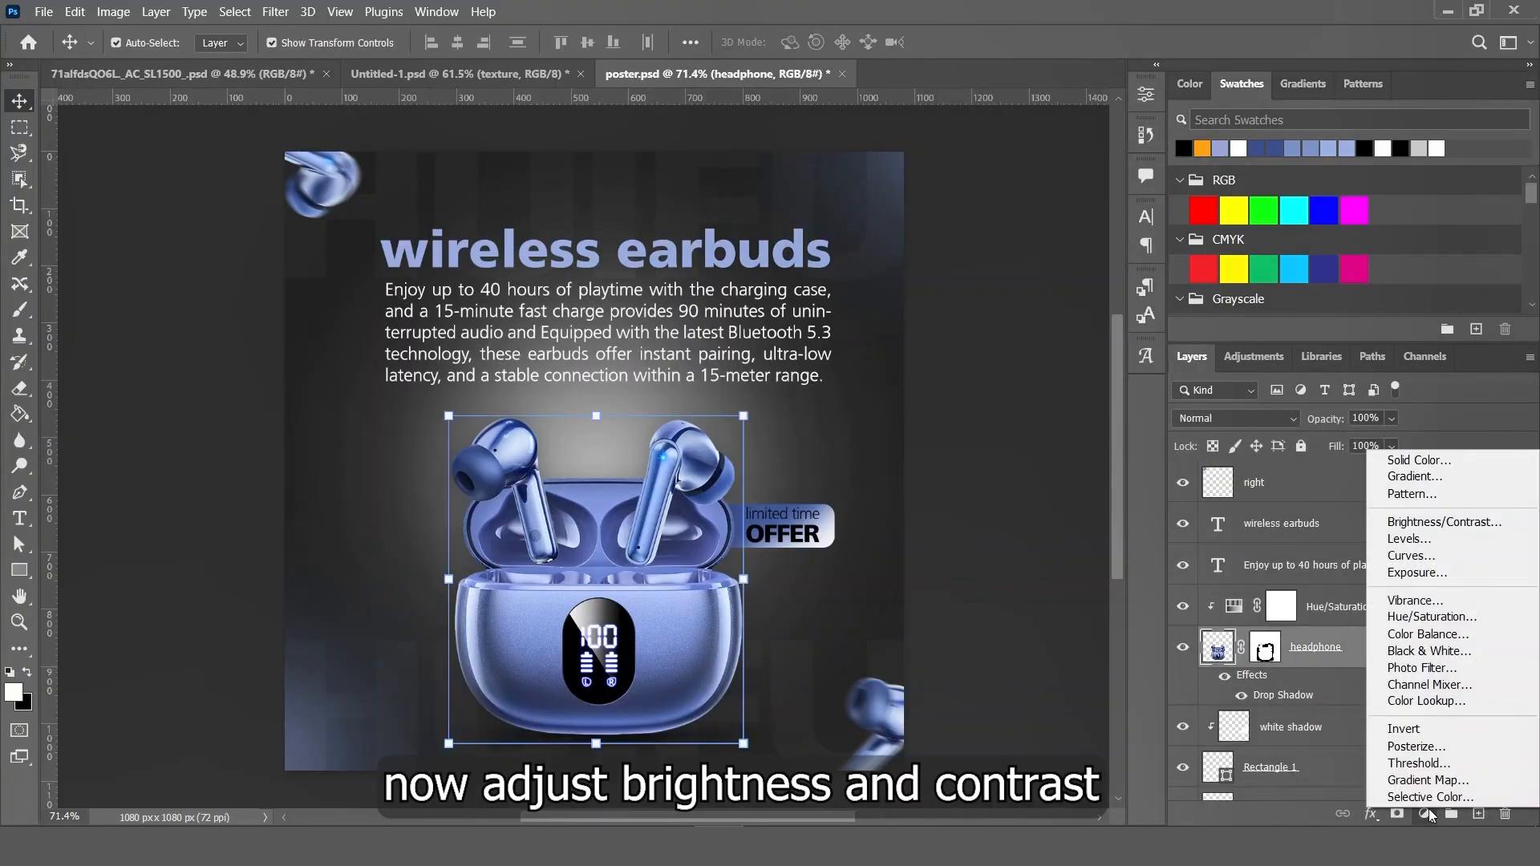
left_click(1440, 533)
left_click(1078, 187)
type("59.5")
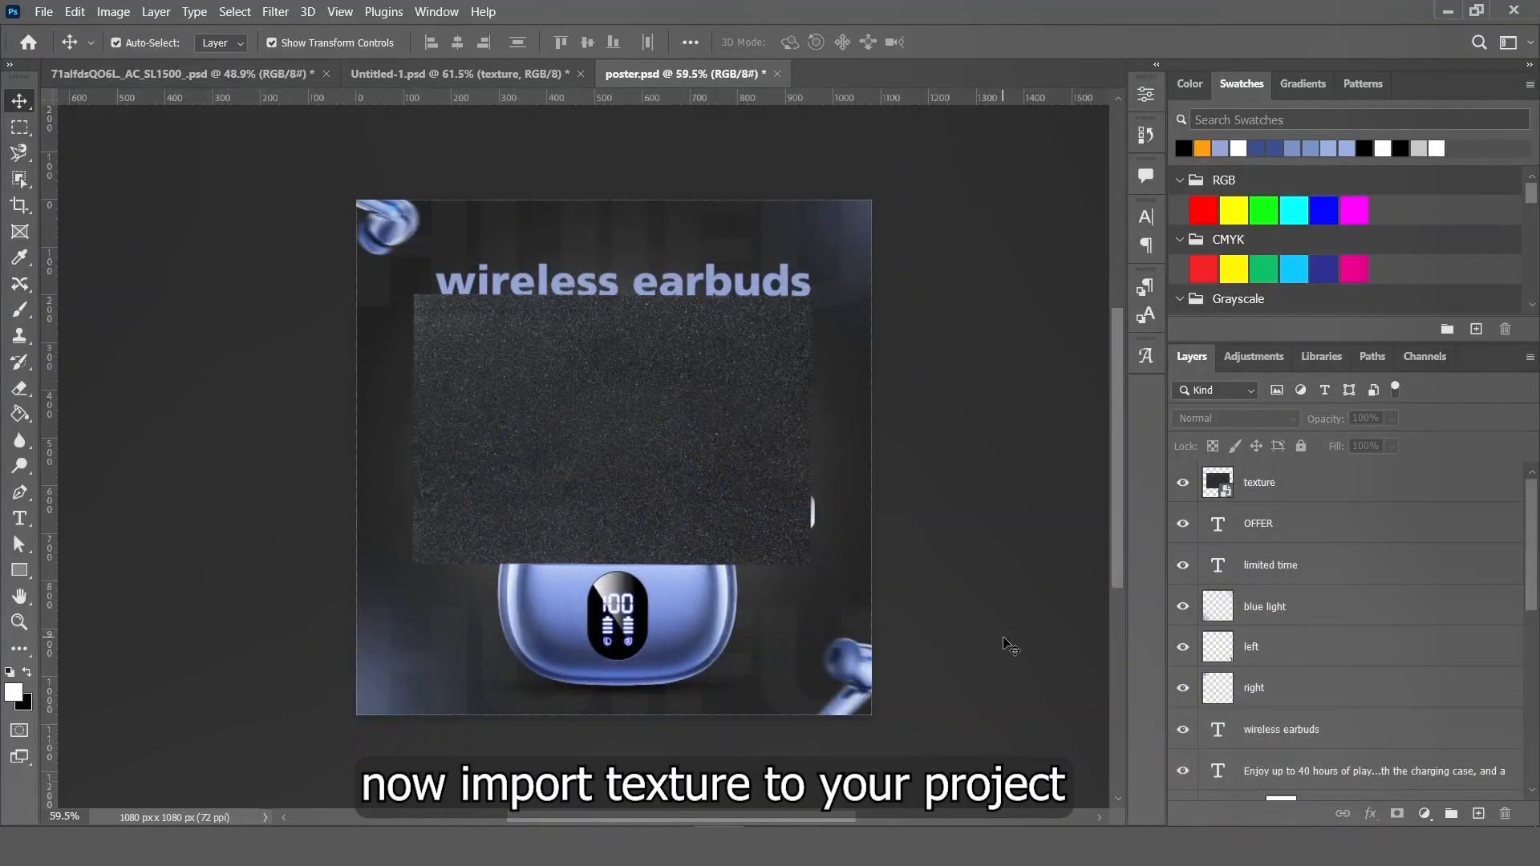
- Move the texture layer down the stack so it sits between the HUIFU text and the Background
left_click(672, 480)
mouse_move(590, 454)
left_mouse_down()
mouse_move(615, 469)
mouse_move(605, 479)
left_mouse_up()
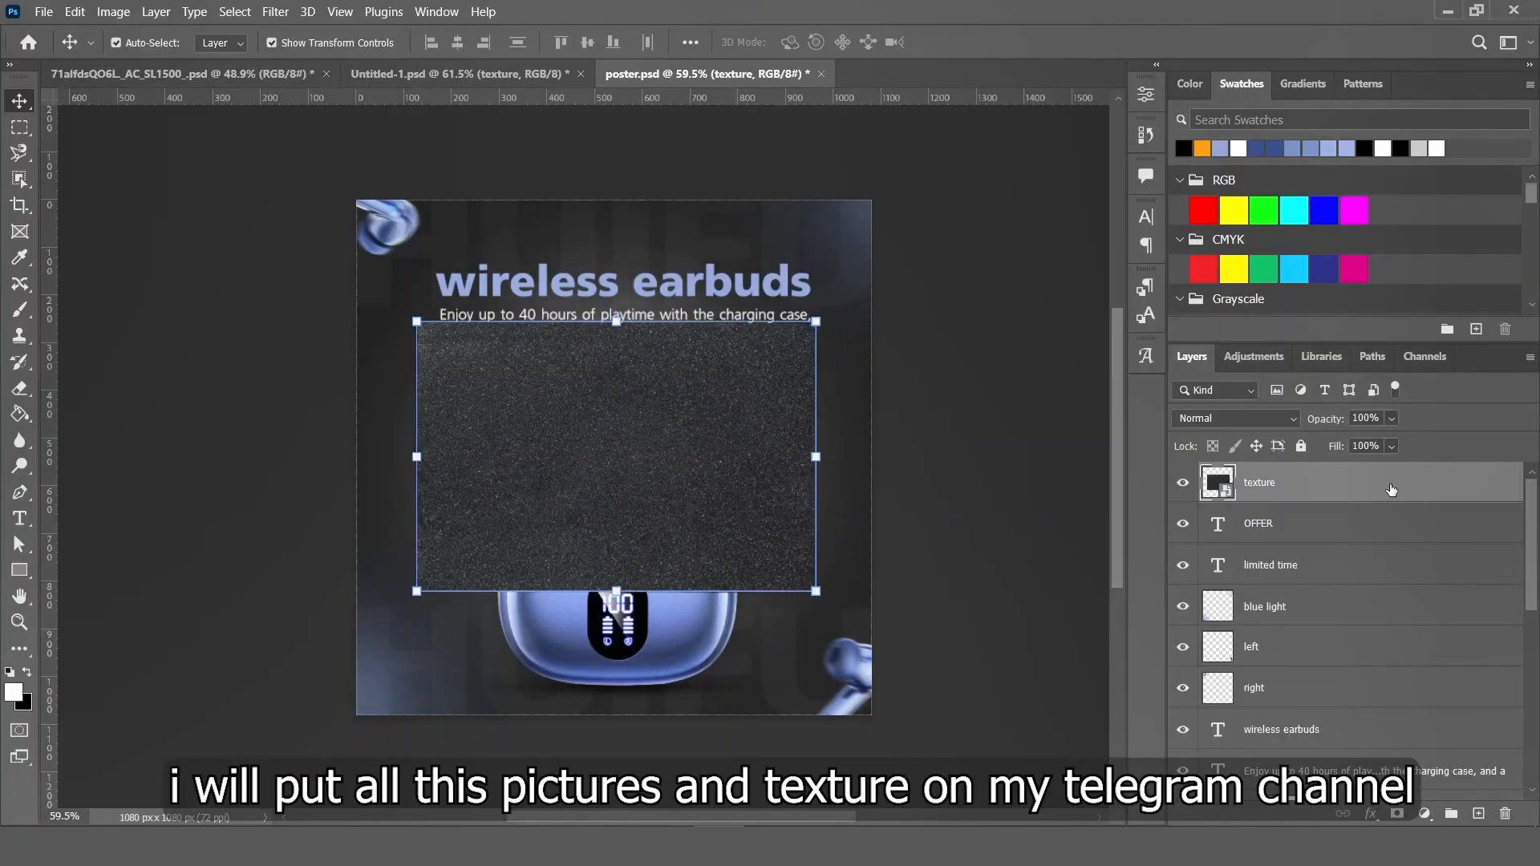
left_click_drag(1390, 490, 1345, 772)
- Enlarge the texture image until it covers the entire poster
left_click_drag(792, 353, 686, 770)
key("ctrl+z")
left_click_drag(744, 473, 1100, 165)
left_click(993, 42)
left_click(810, 521)
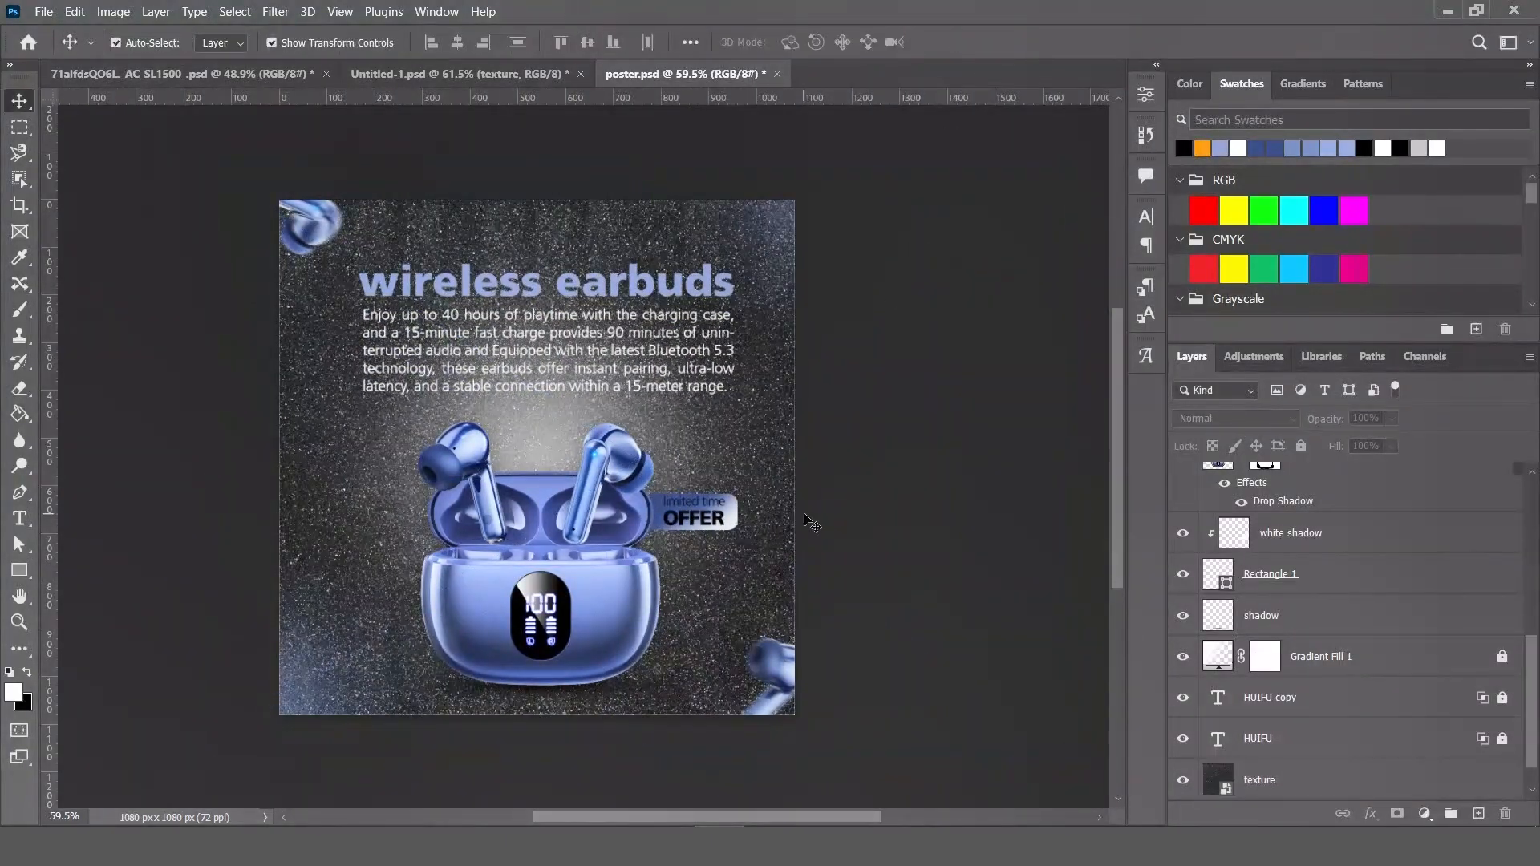
- Change the texture layer's blend mode to Color Dodge and reduce its opacity to 10%
scroll(814, 529, "left", 2)
scroll(1322, 722, "down", 1)
left_click(1337, 739)
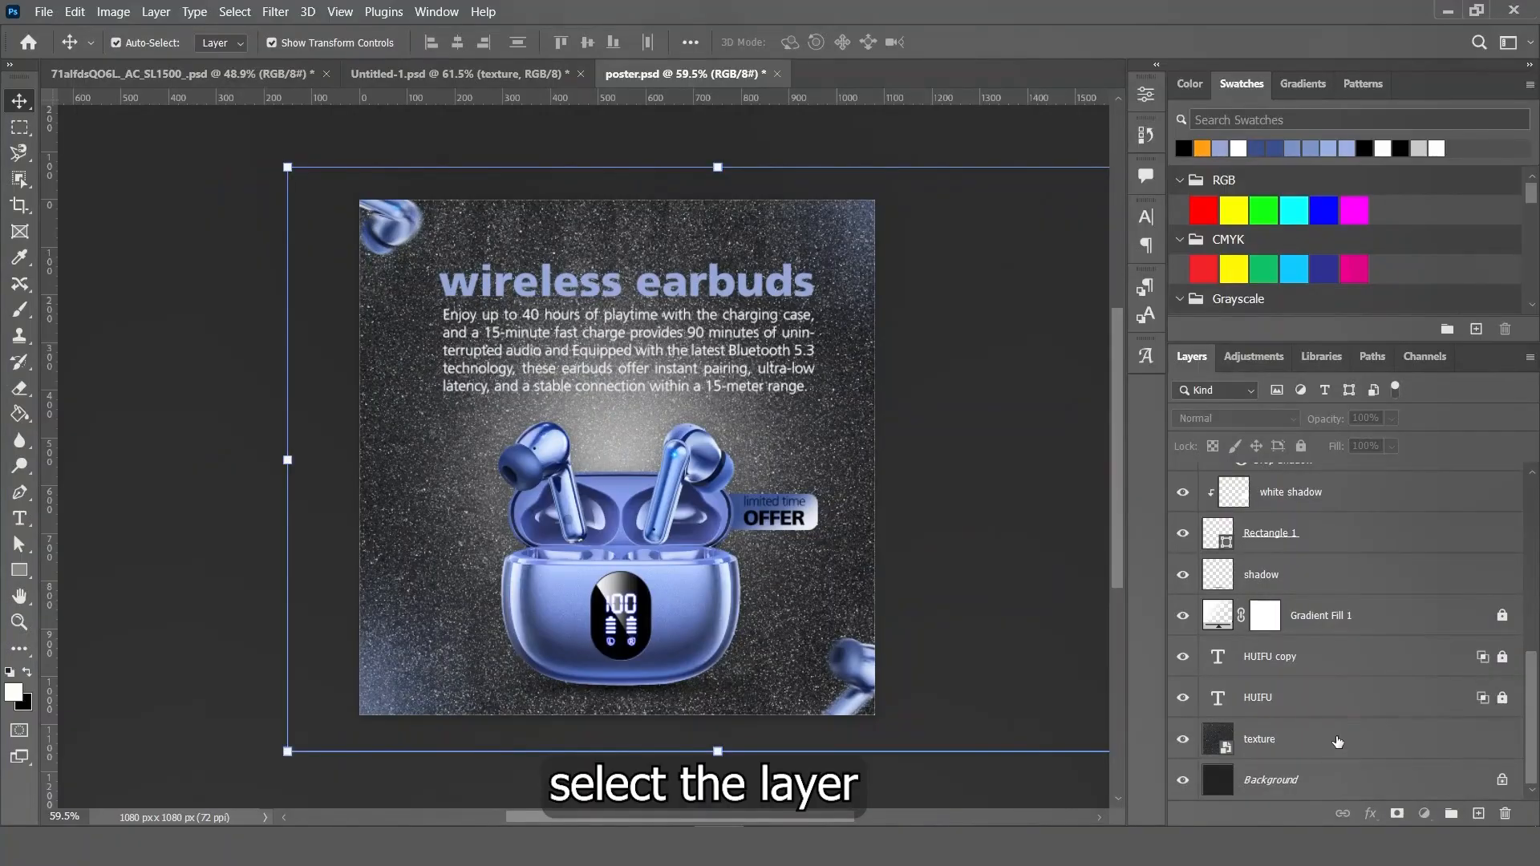
left_click(1267, 417)
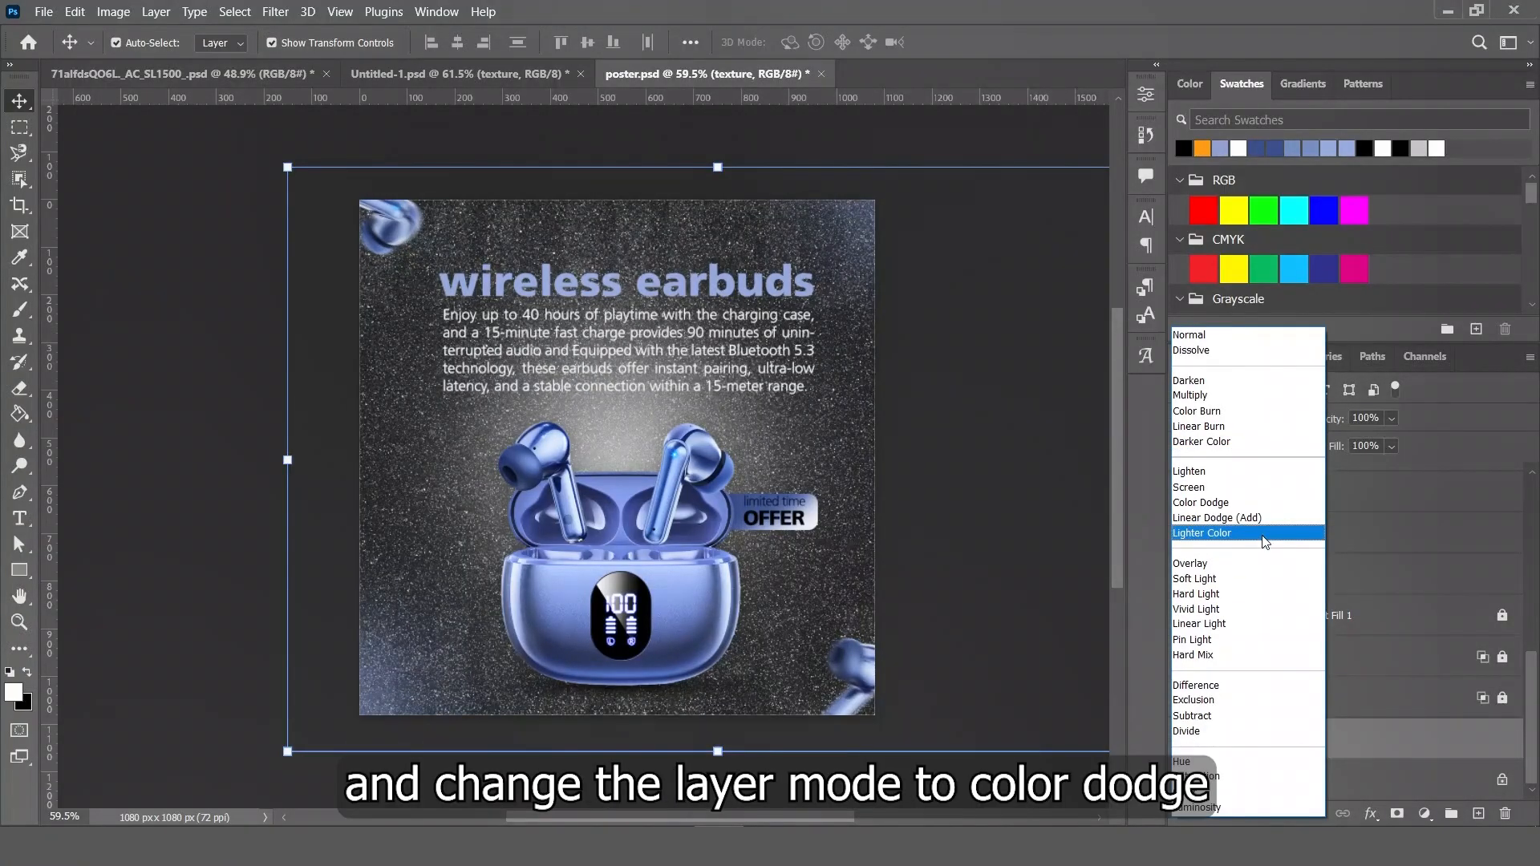
left_click(1253, 500)
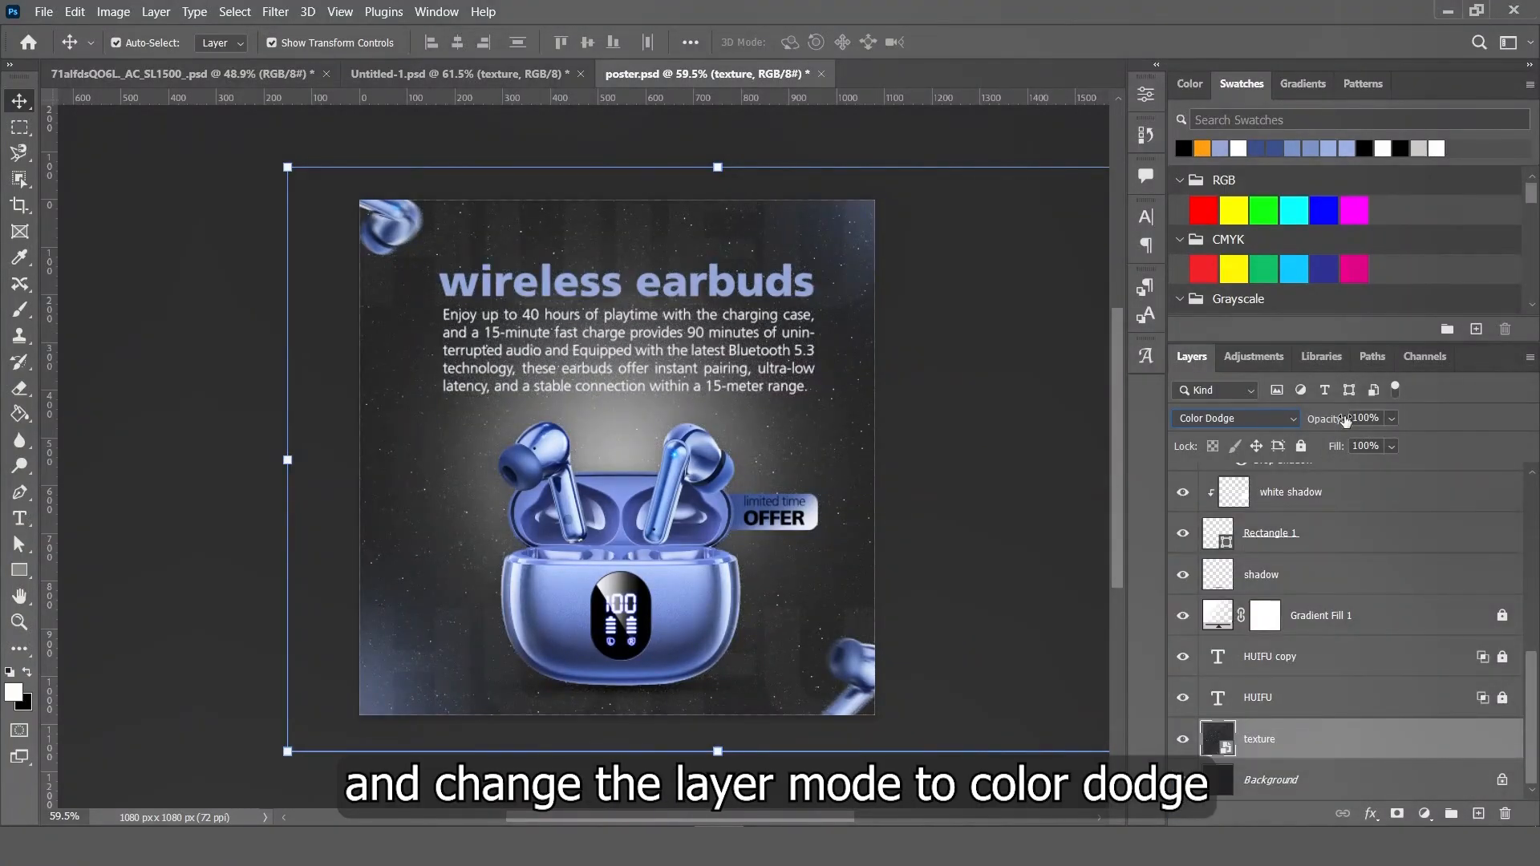
type("10")
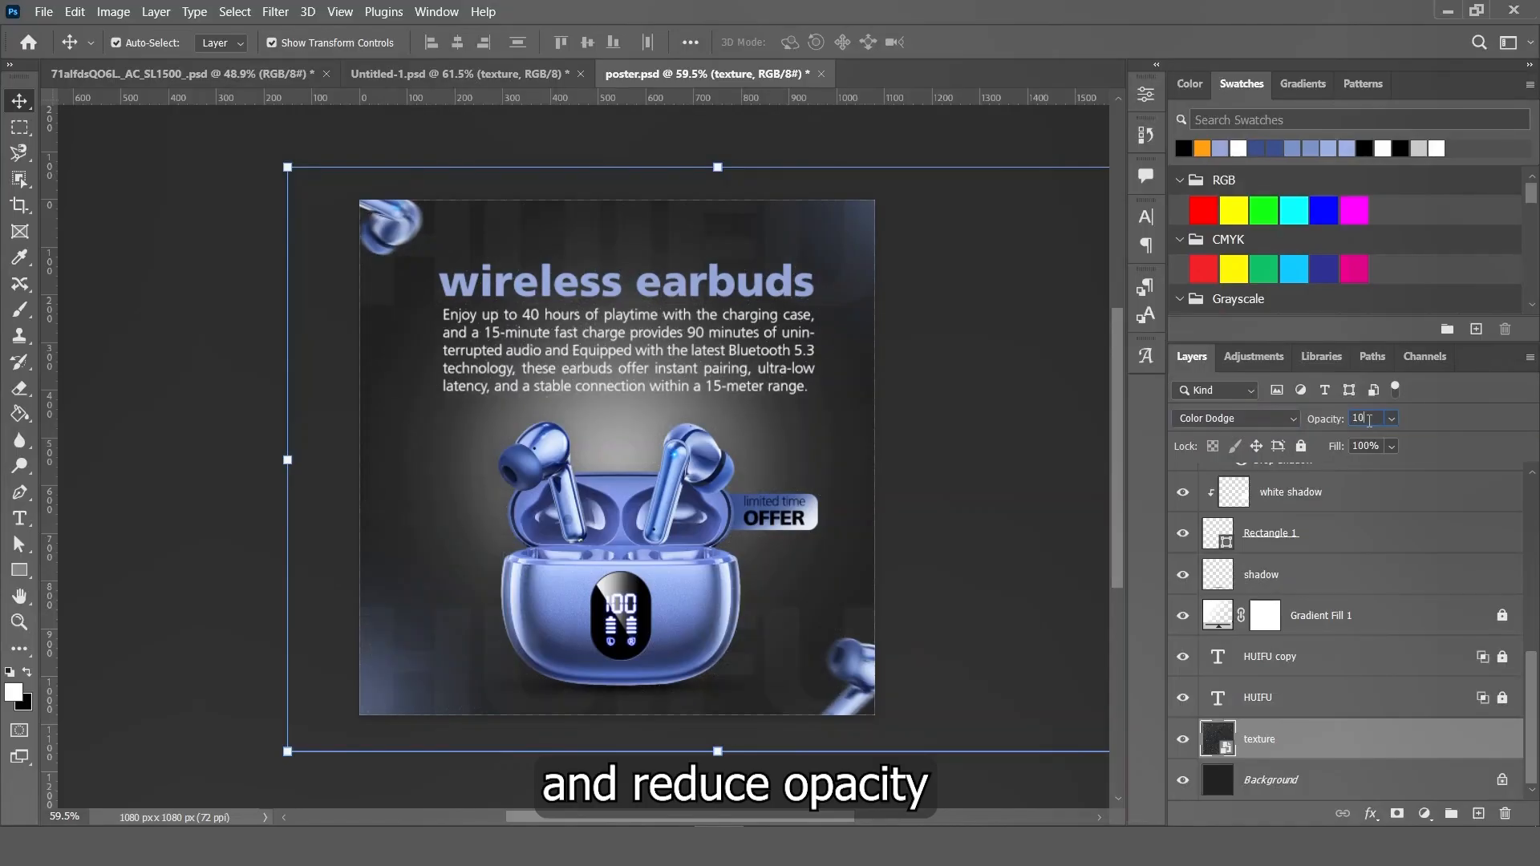
left_click(145, 280)
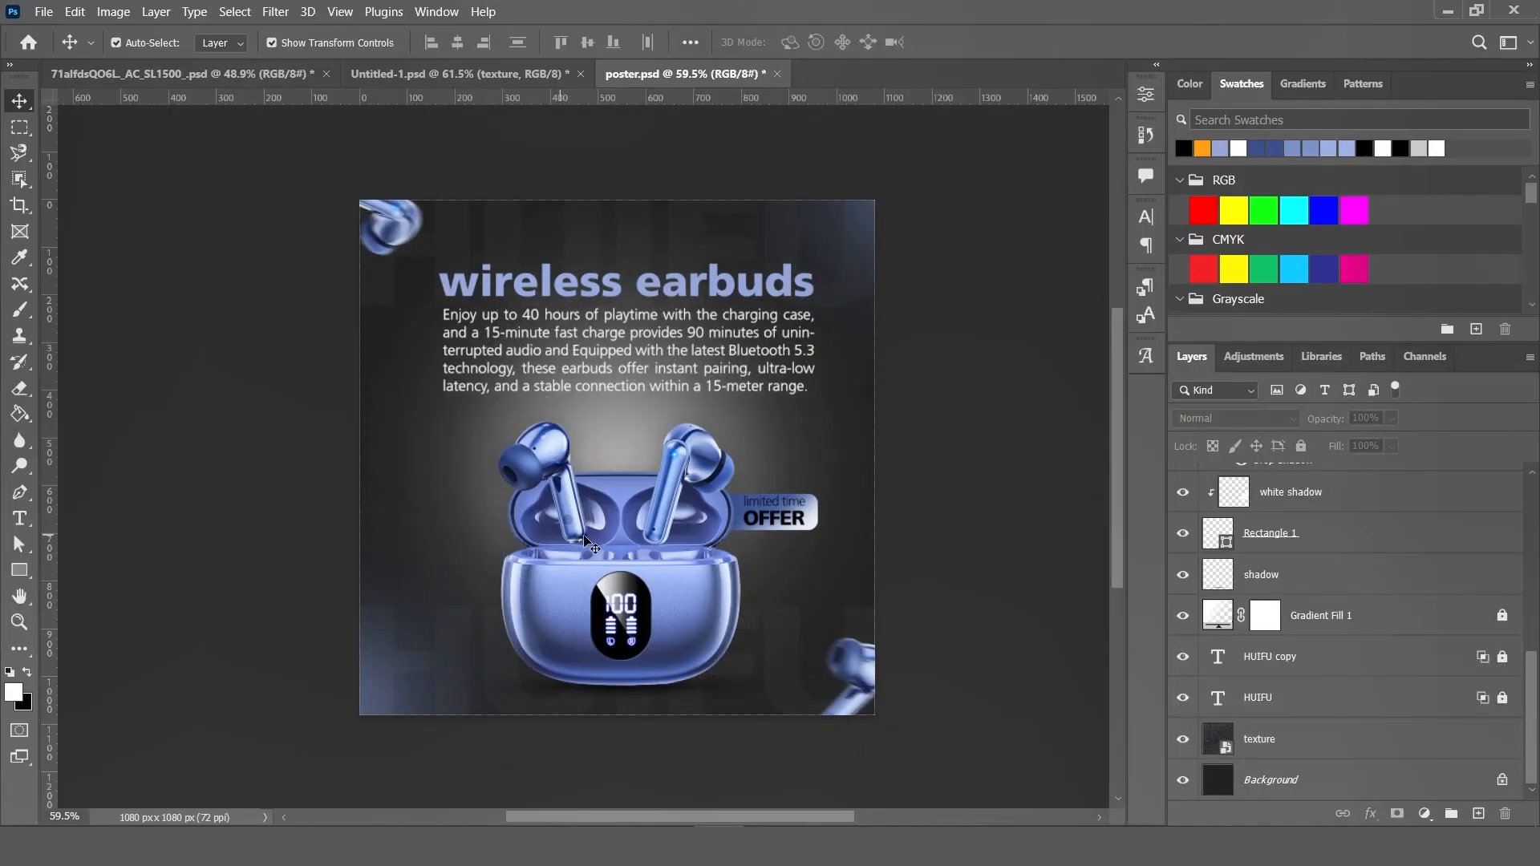
scroll(548, 495, "up", 3)
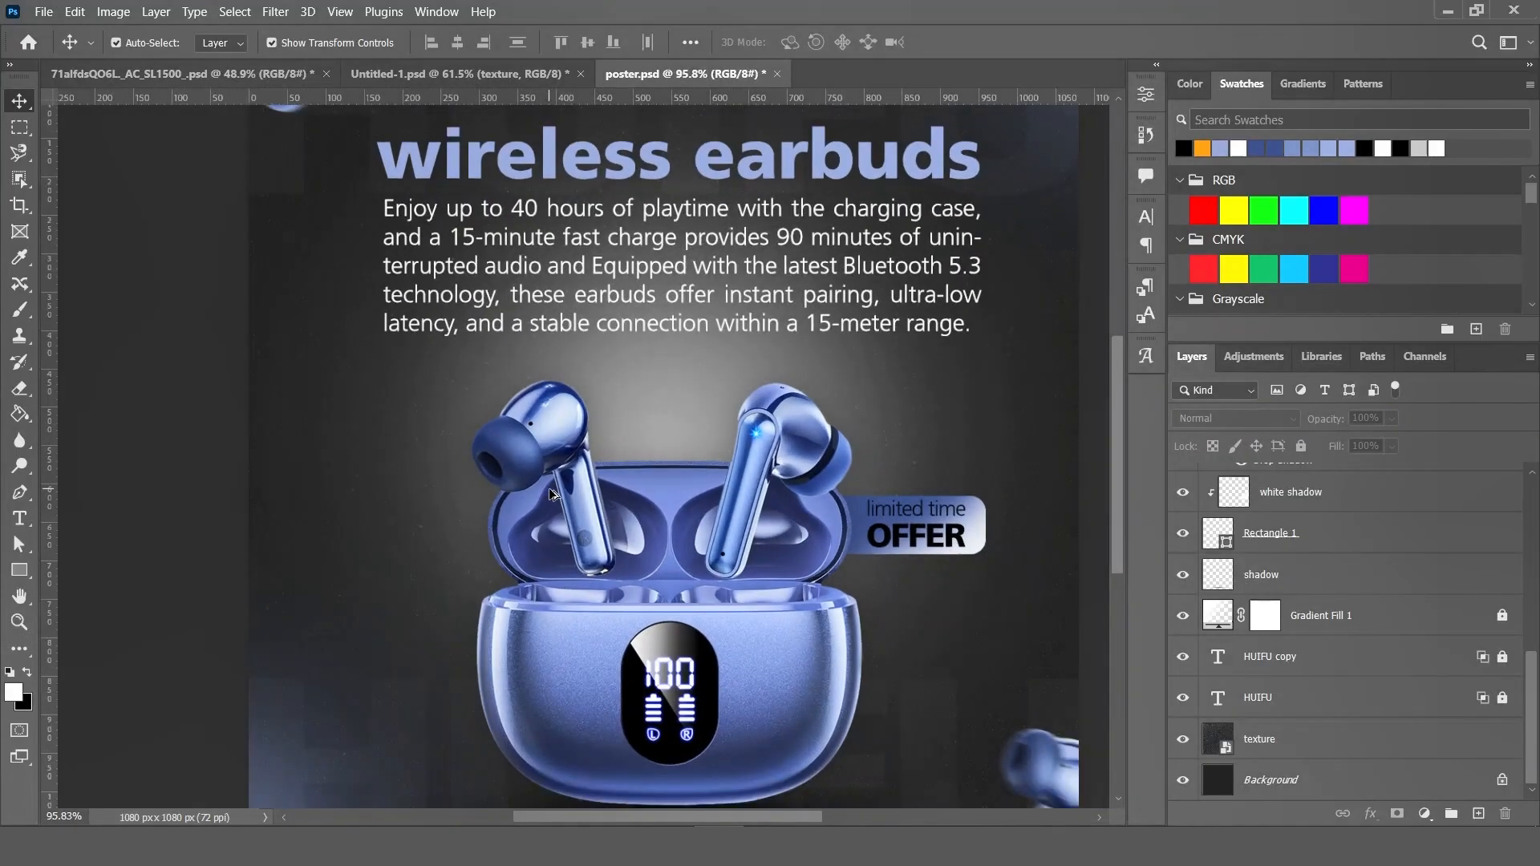
scroll(549, 493, "up", 3)
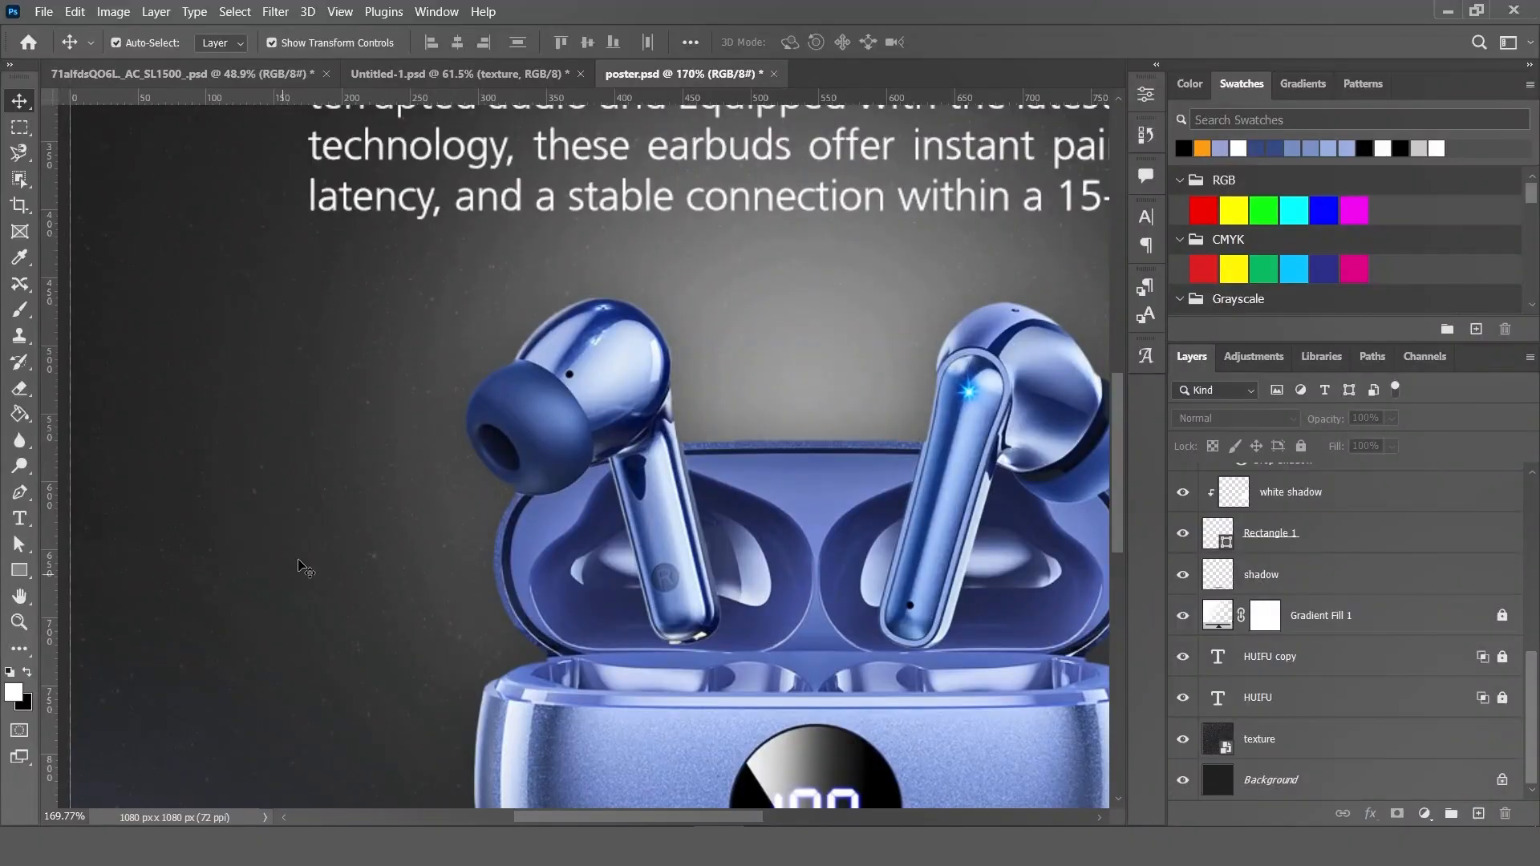
scroll(313, 545, "down", 5)
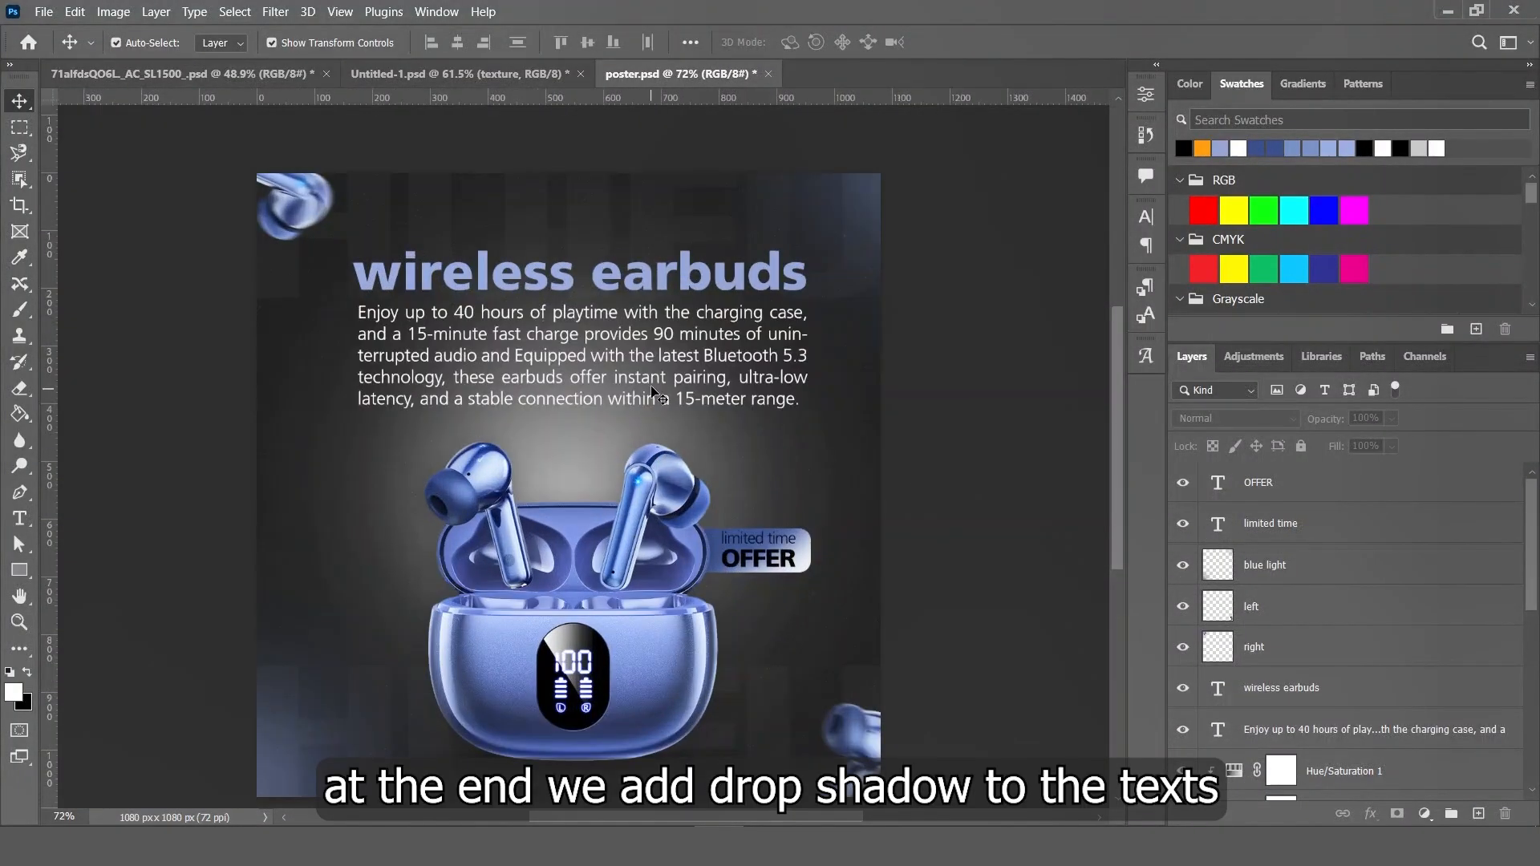
- Add a Multiply drop shadow to the paragraph text with 50% opacity, 90° angle, 8 px distance, 13% spread and 10 px size
left_click(654, 393)
double_click(1507, 731)
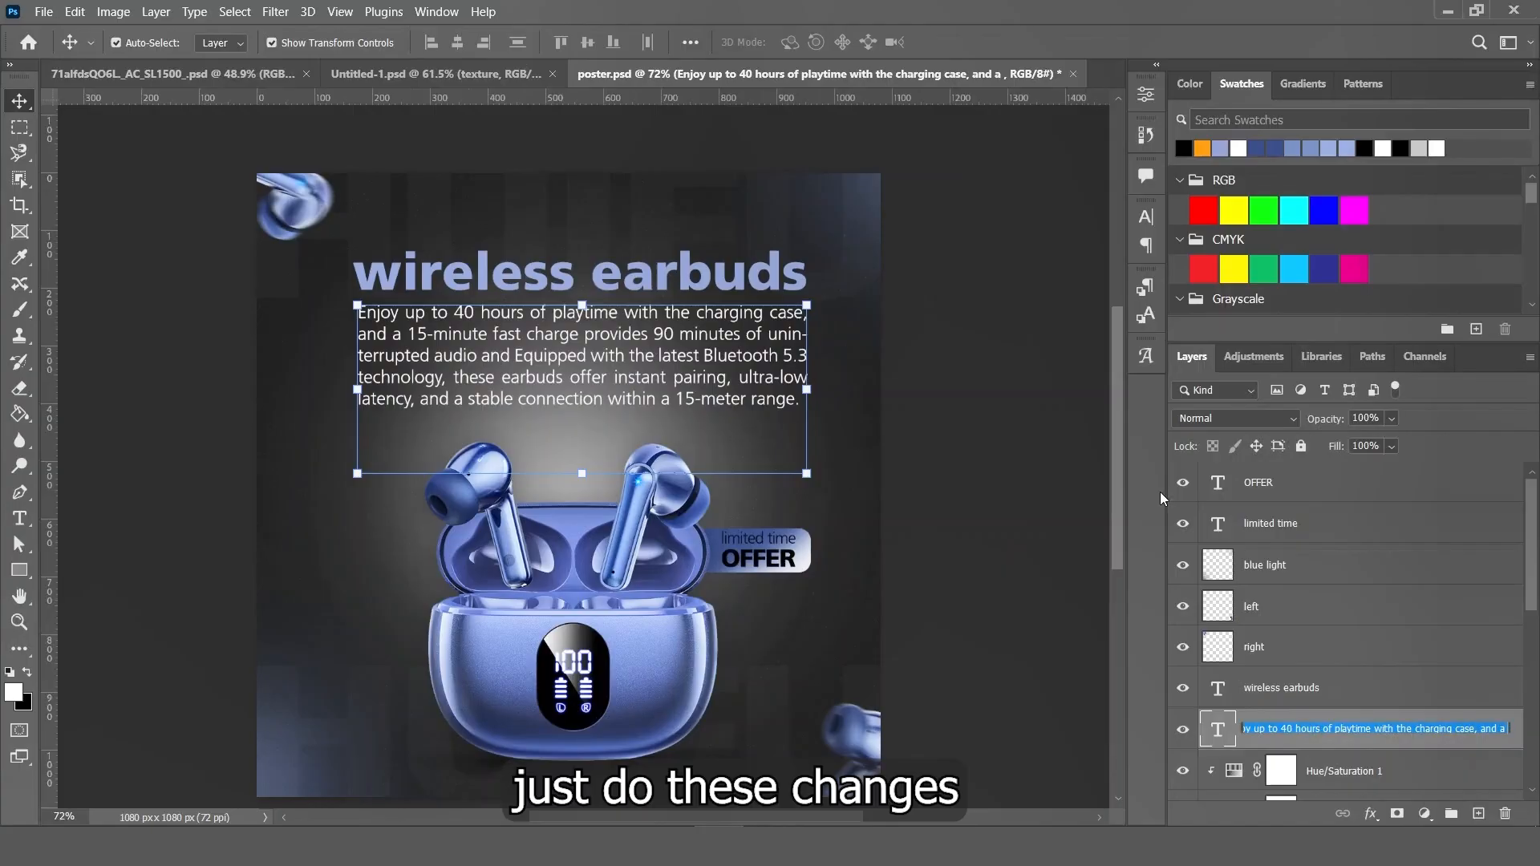
key("Return")
double_click(1492, 742)
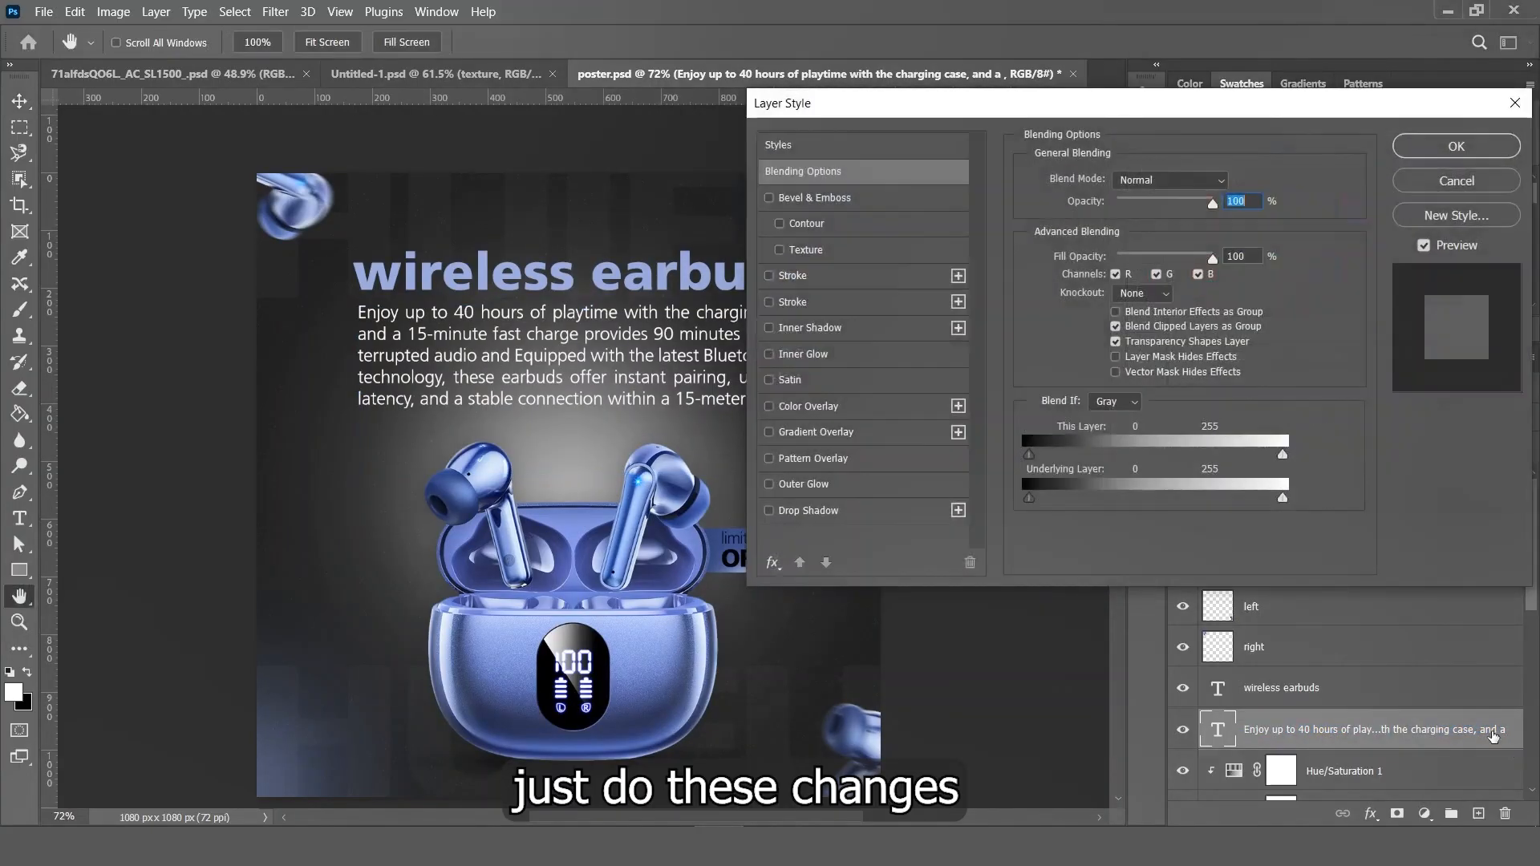
left_click(975, 520)
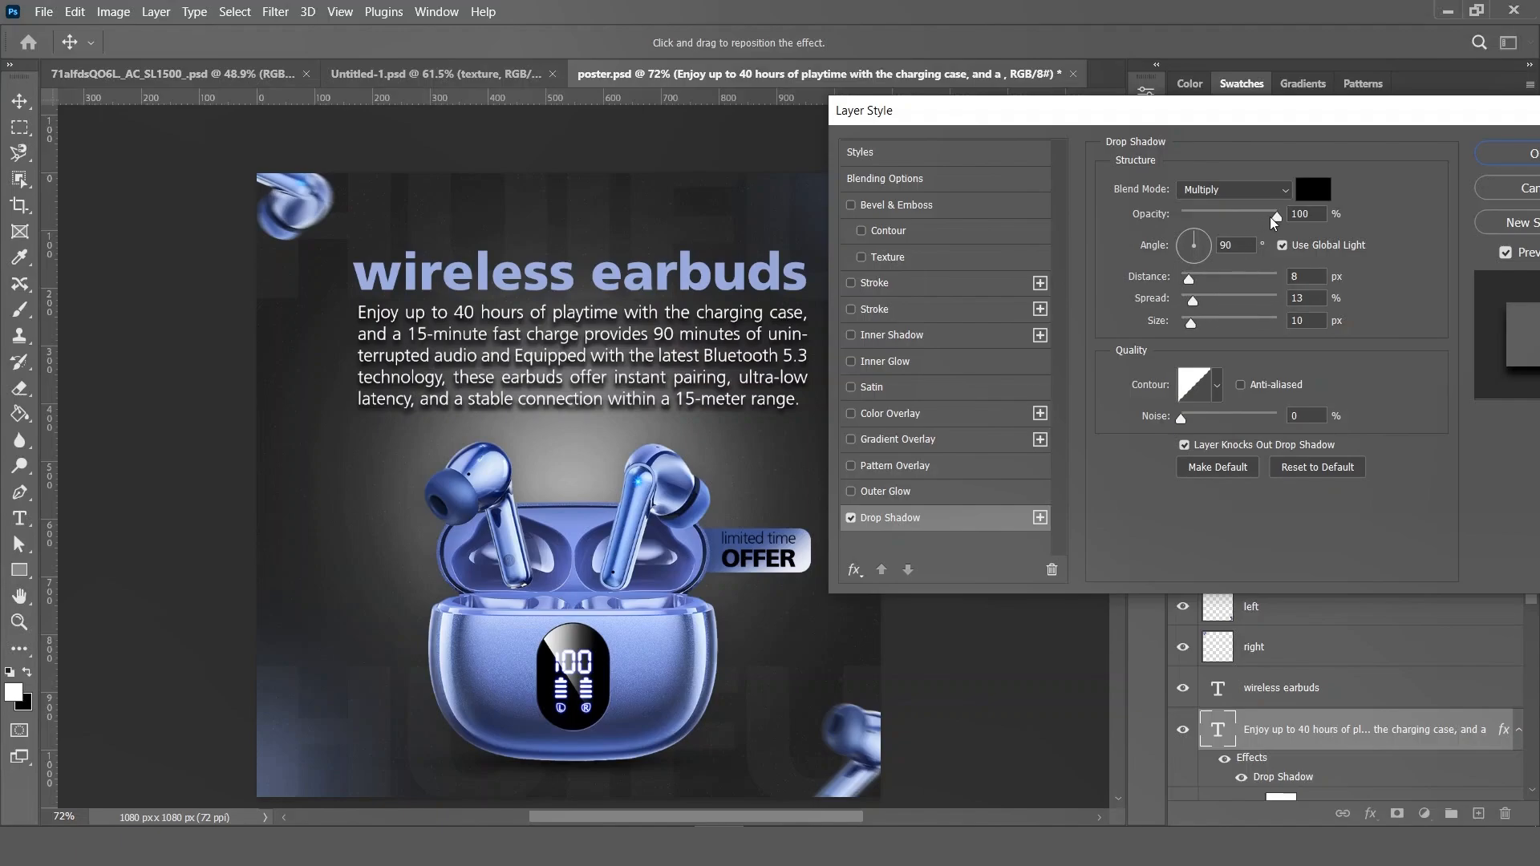
left_click_drag(1276, 216, 1236, 216)
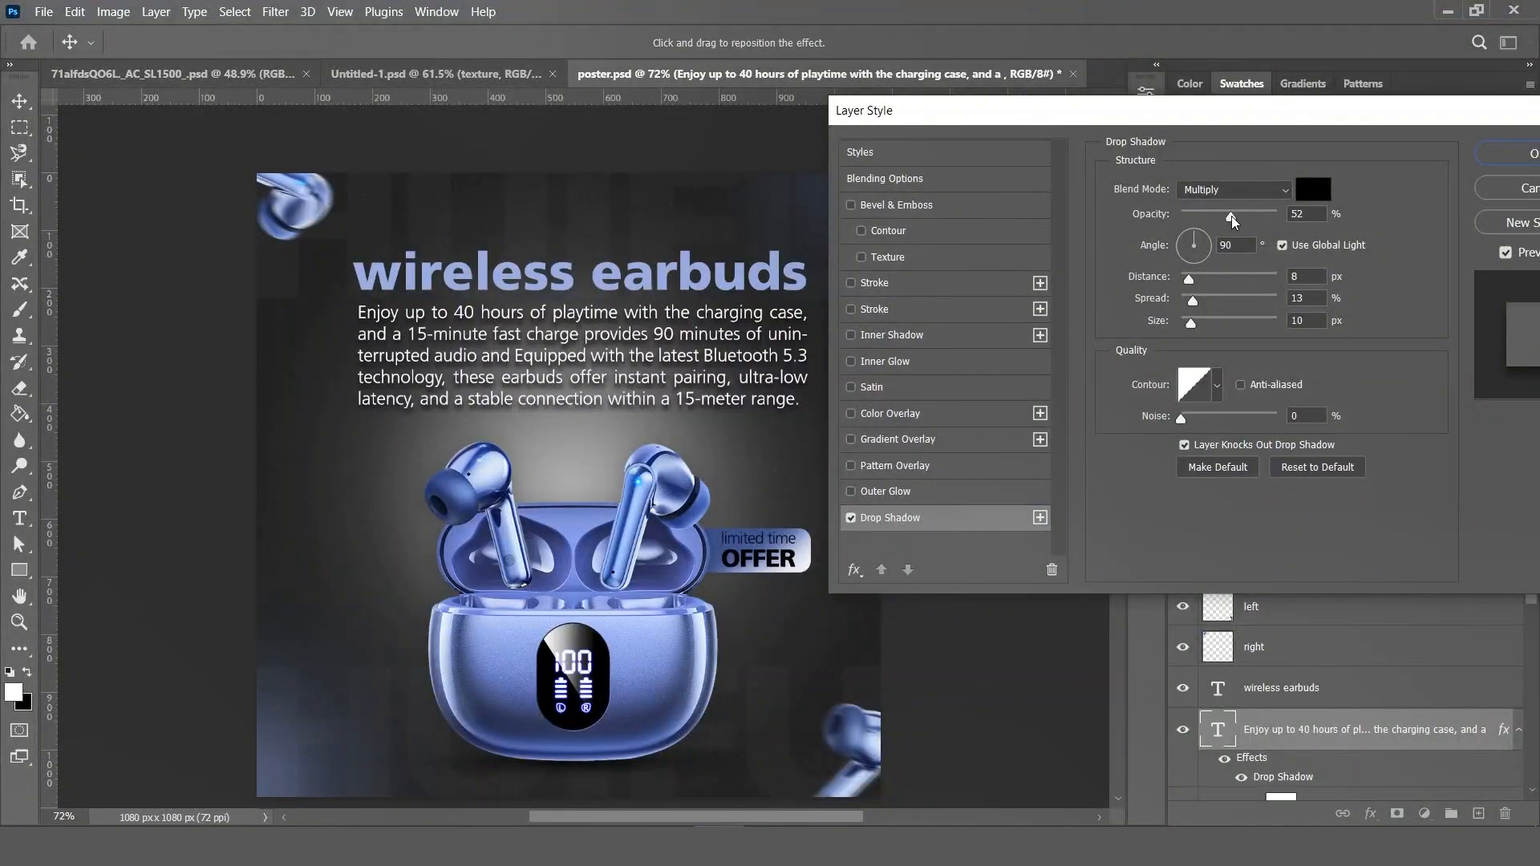
left_click(1230, 215)
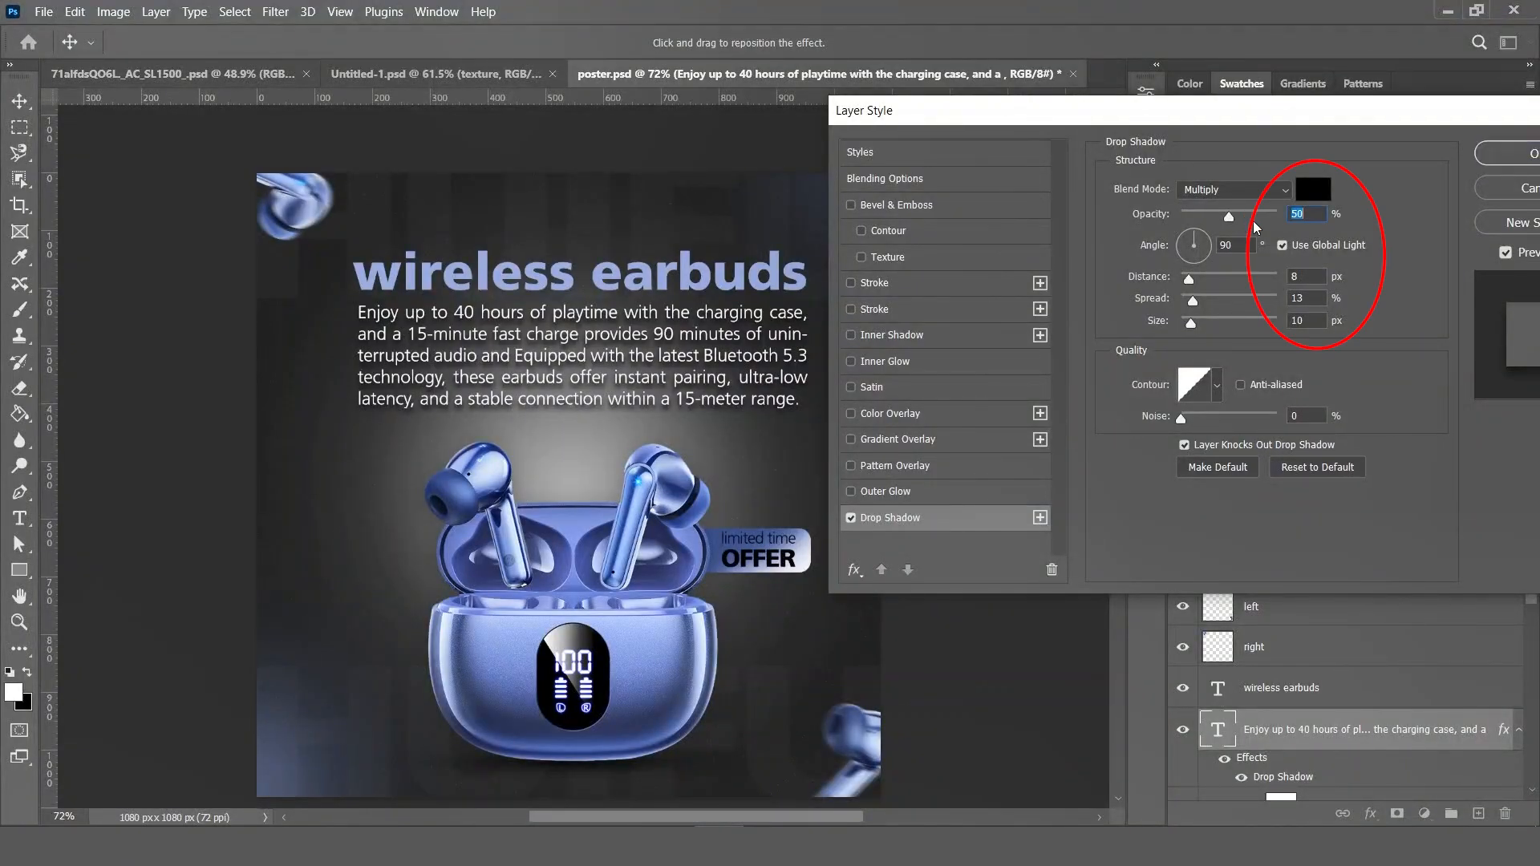
left_click(988, 344)
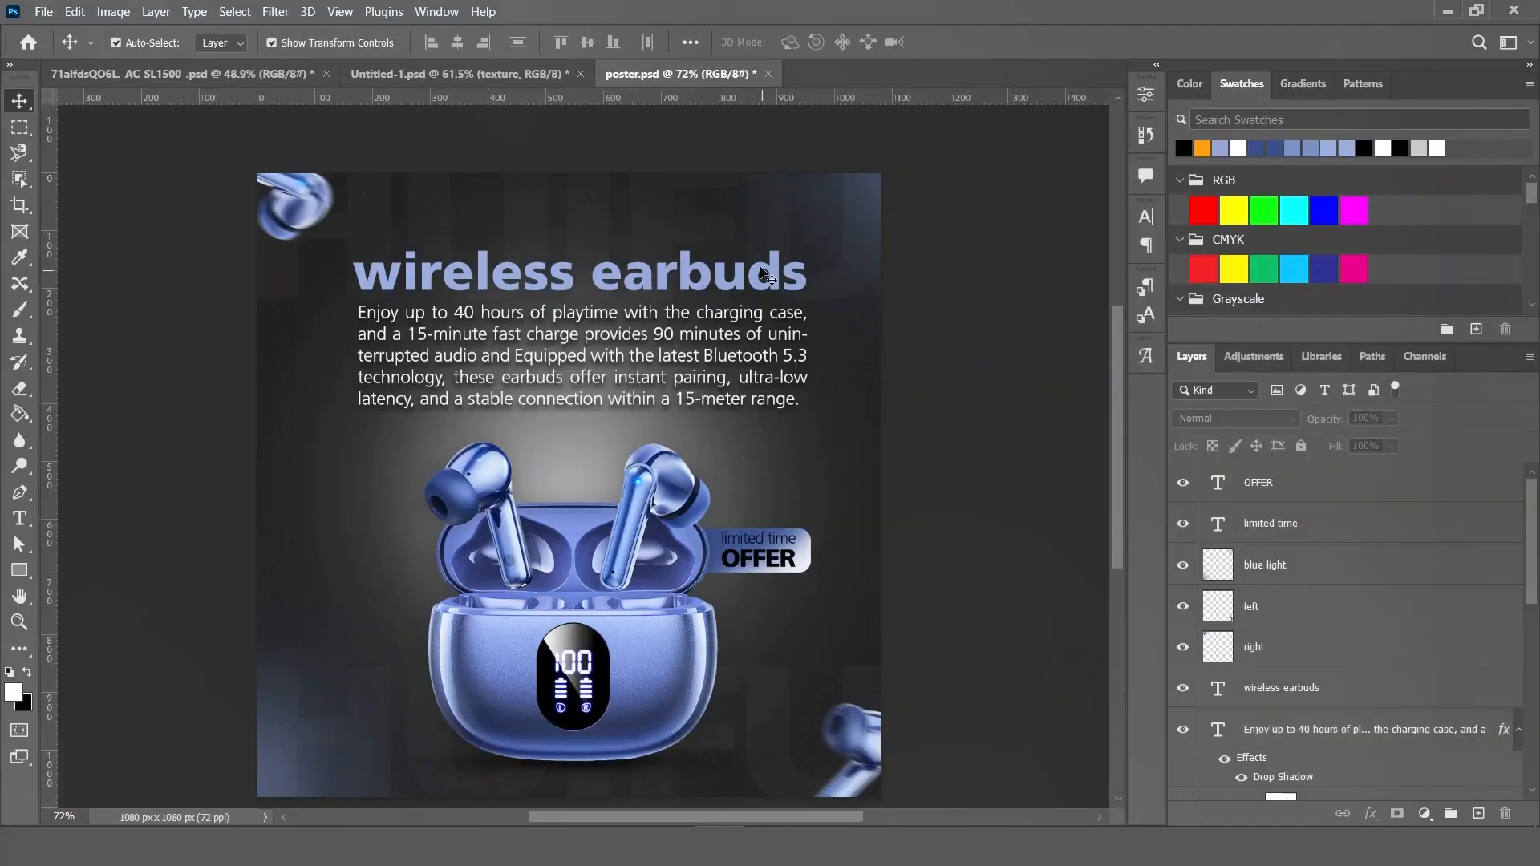
- Add a drop shadow to the "wireless earbuds" heading with 50% opacity, 90° angle, 8 px distance, 13% spread and 10 px size
left_click(1353, 687)
double_click(1506, 701)
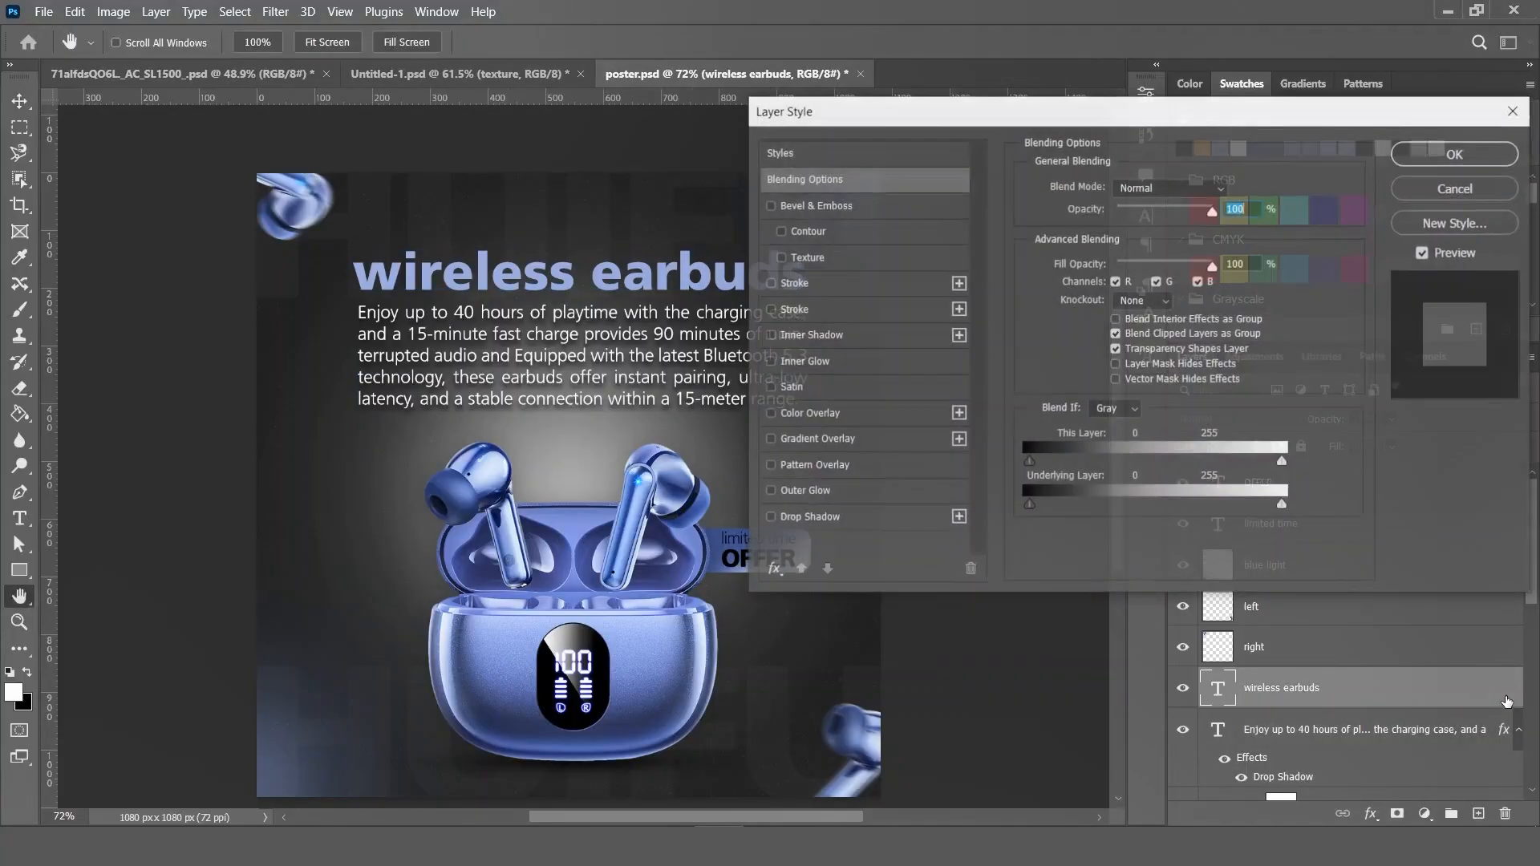
left_click(810, 518)
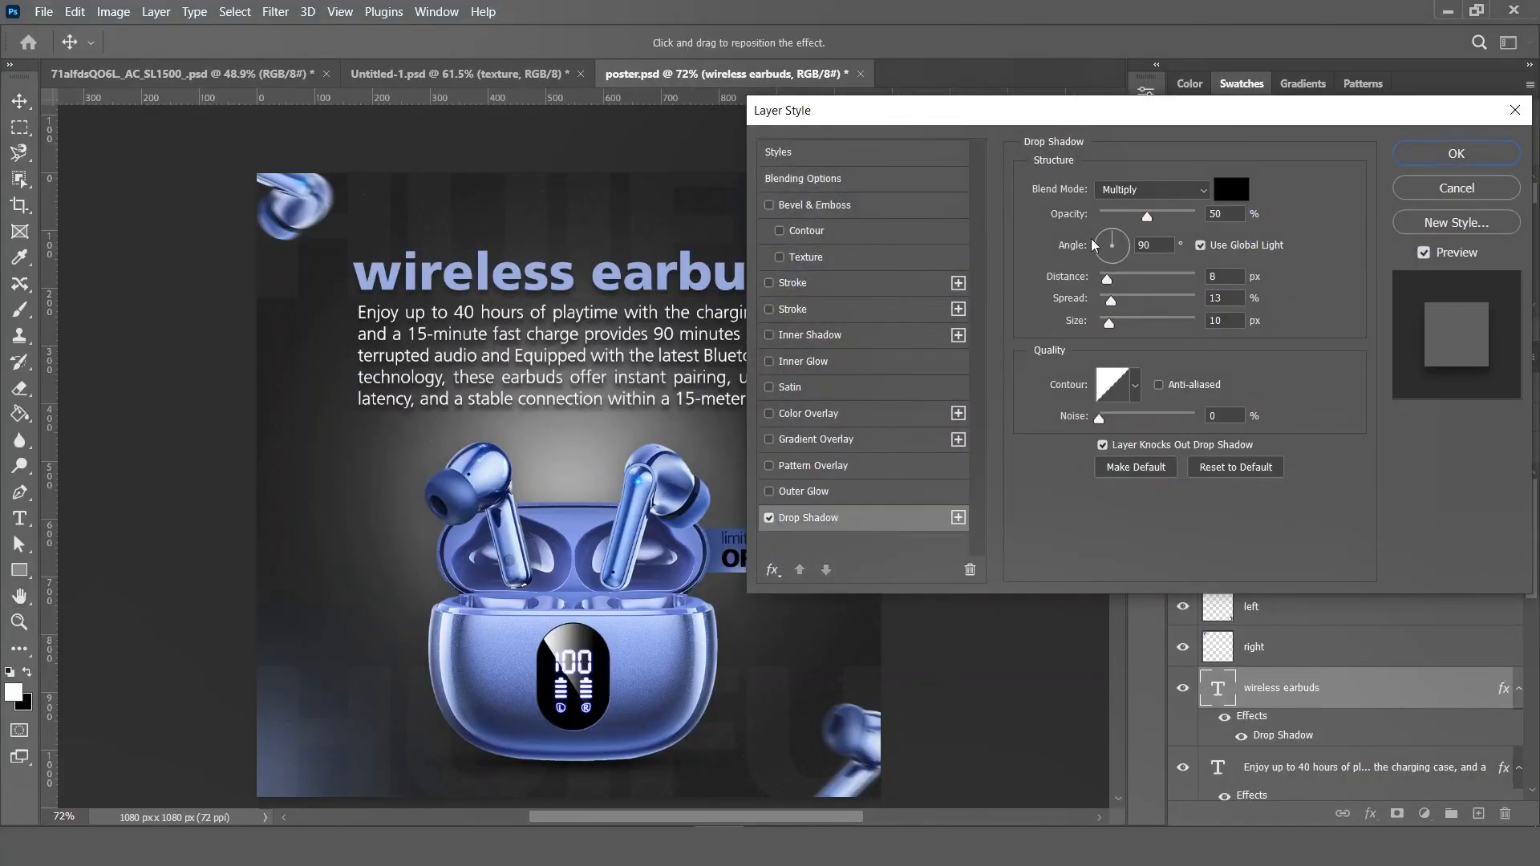
mouse_move(1020, 118)
left_mouse_down()
mouse_move(1124, 121)
mouse_move(1042, 110)
left_mouse_up()
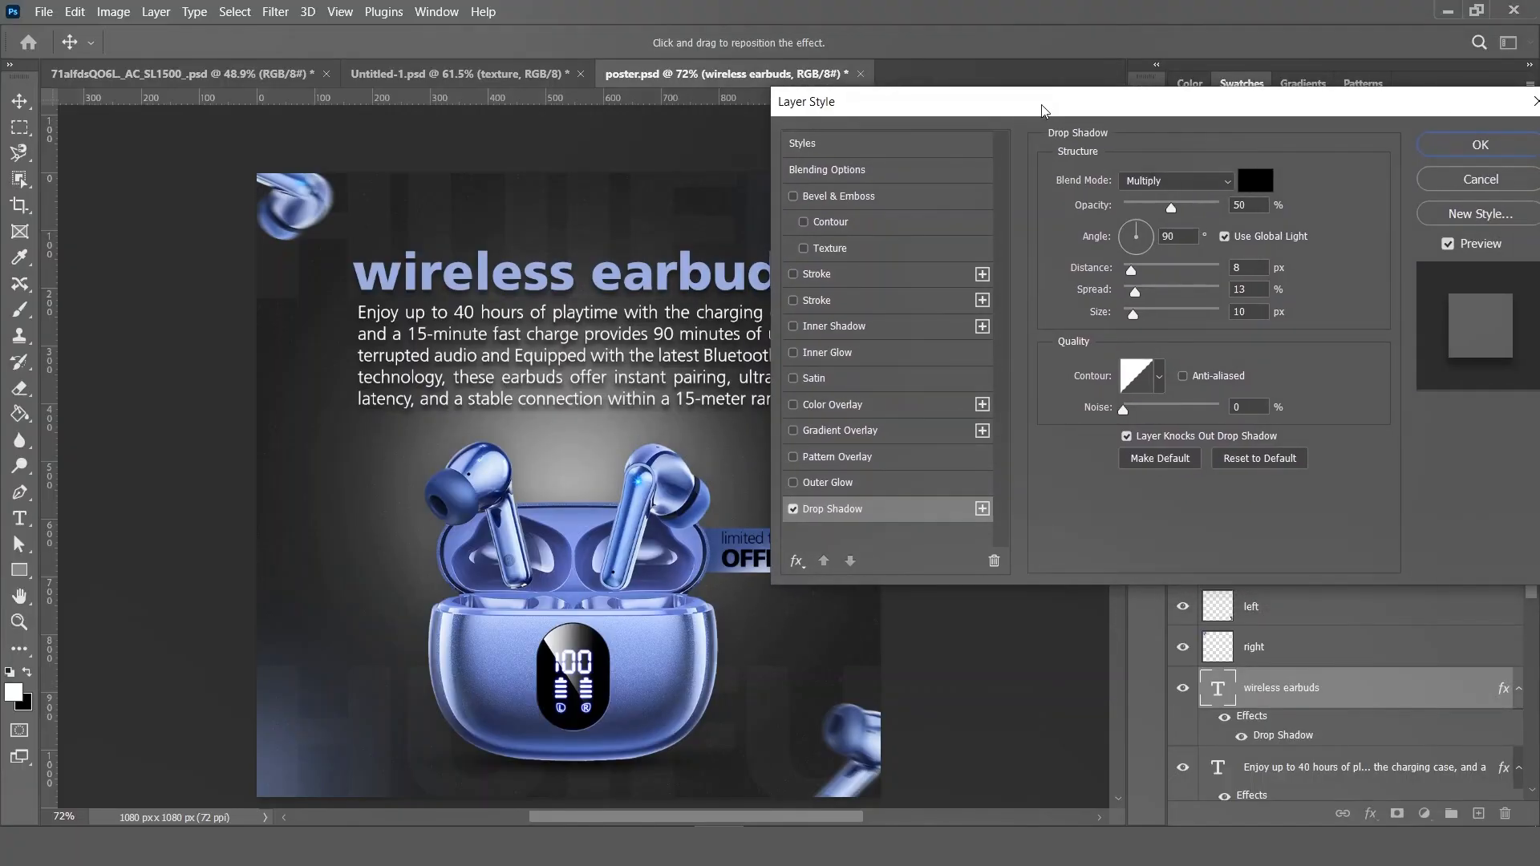
left_click(1425, 149)
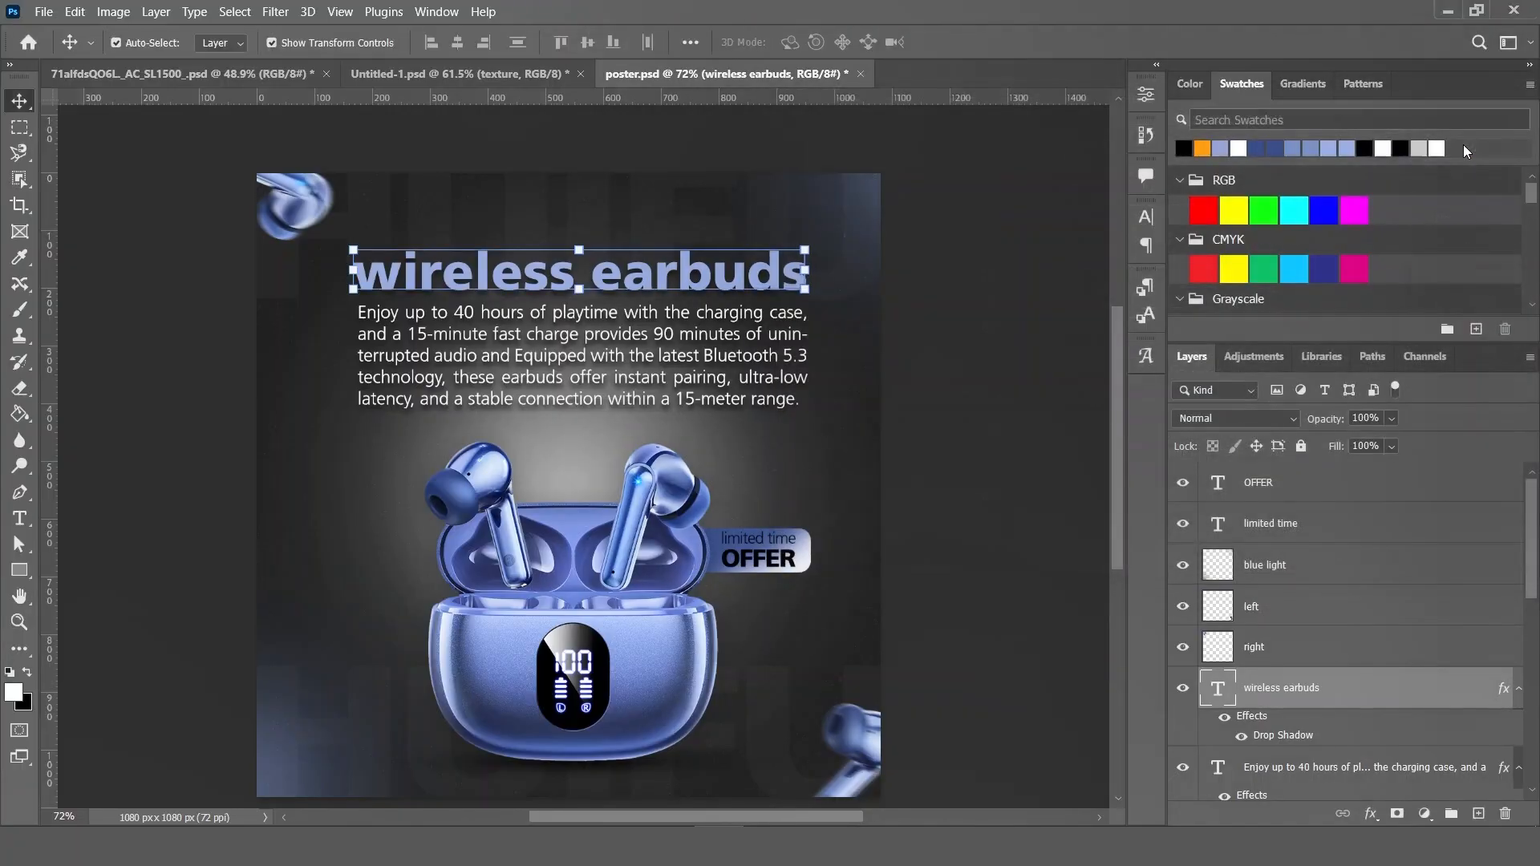